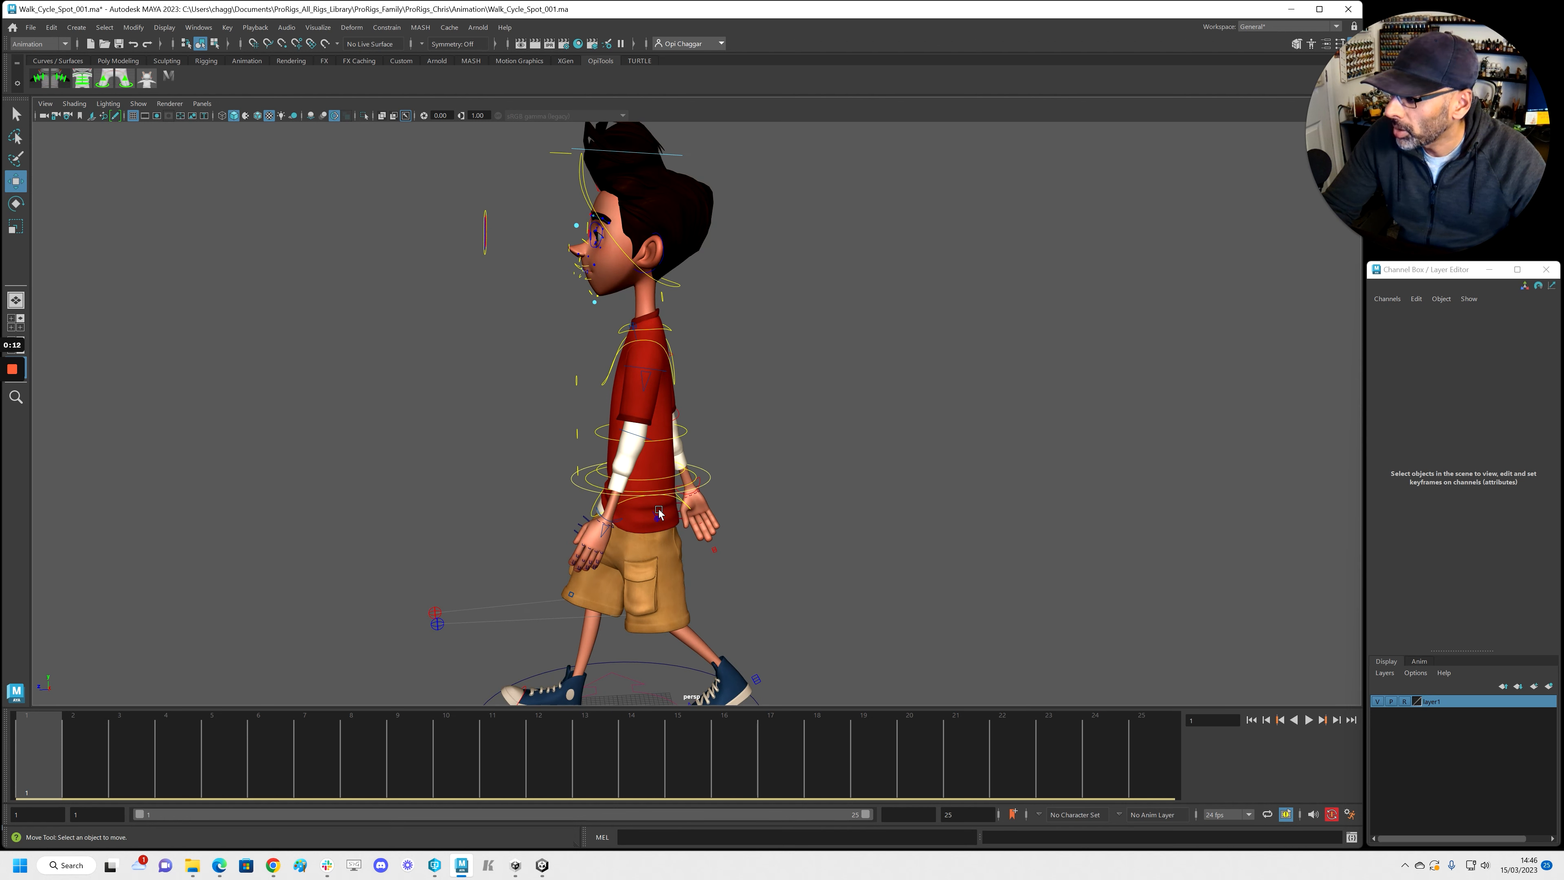
Step: Select the torso, chest and top chest controls and isolate their Rotate X curves in the Graph Editor
click(675, 475)
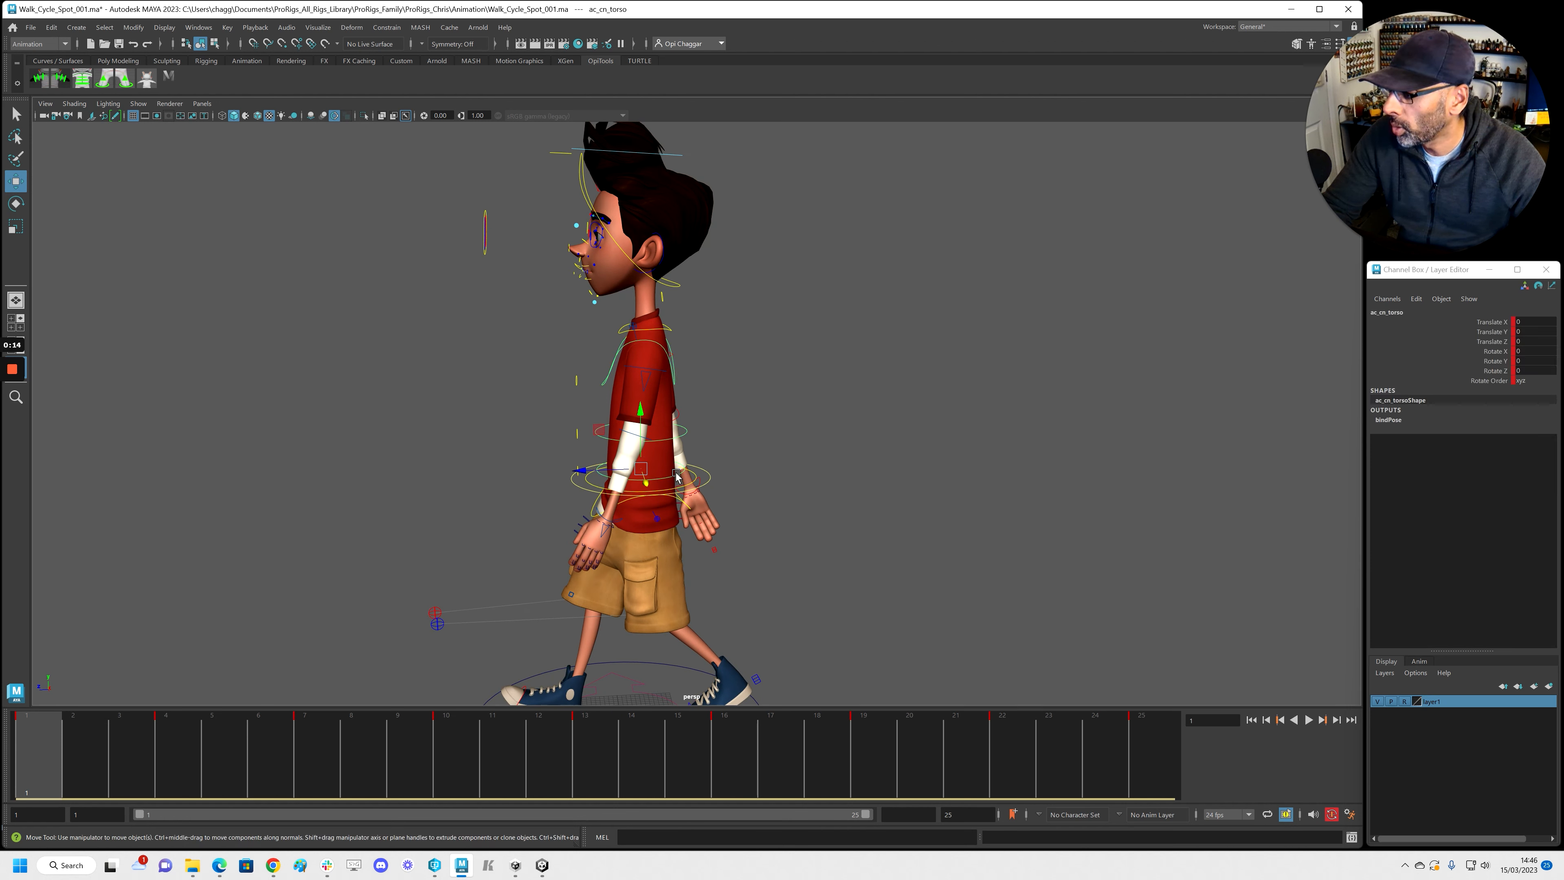
click(685, 432)
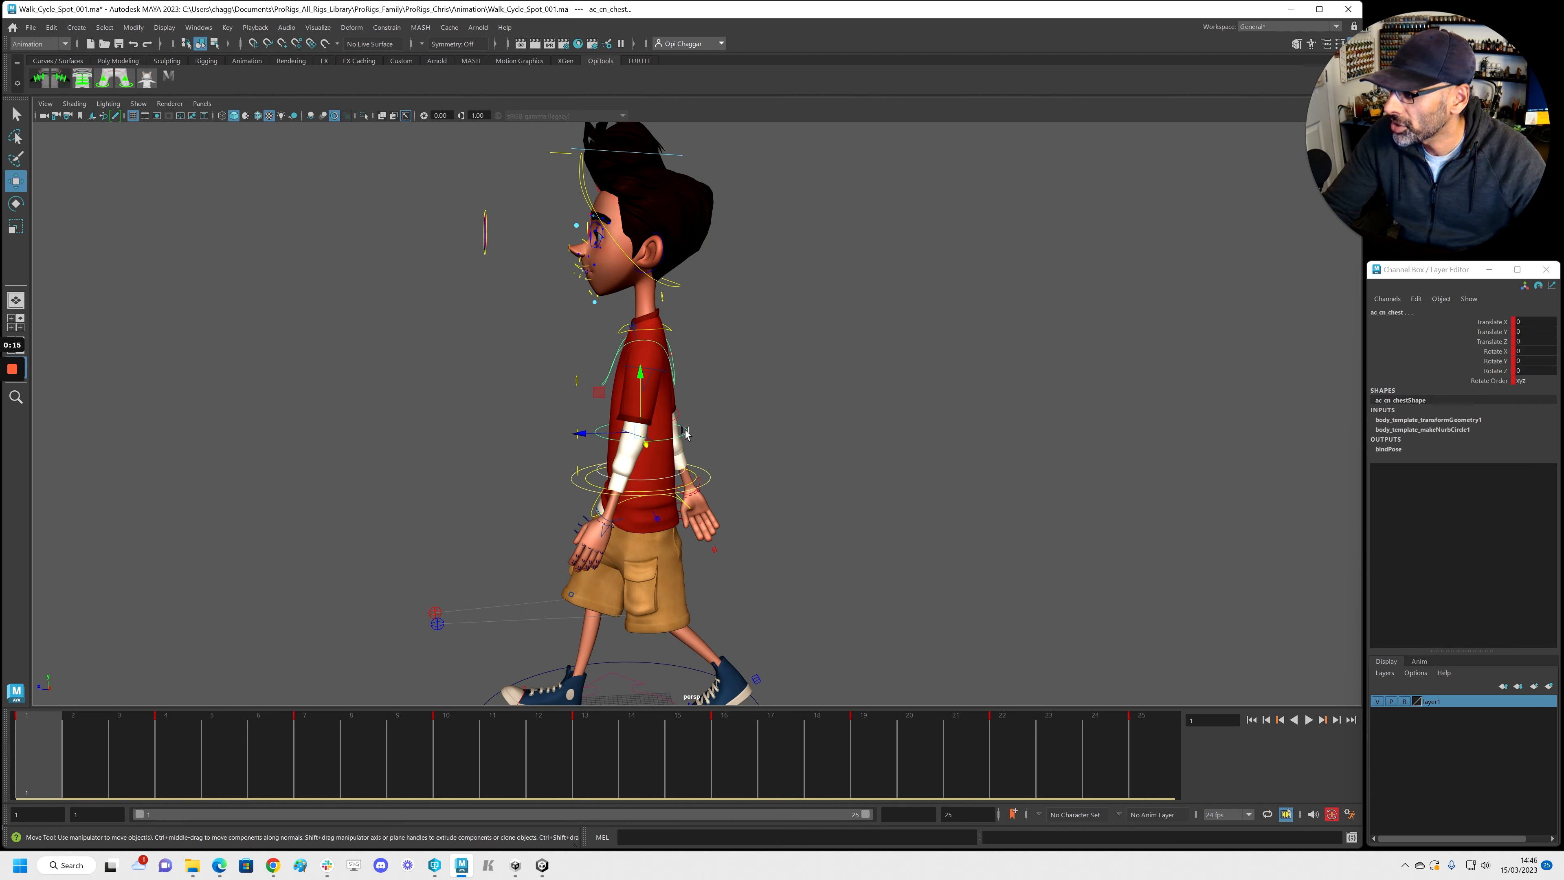
click(618, 353)
alt+drag(893, 379, 792, 429)
drag(1563, 197, 368, 92)
click(282, 204)
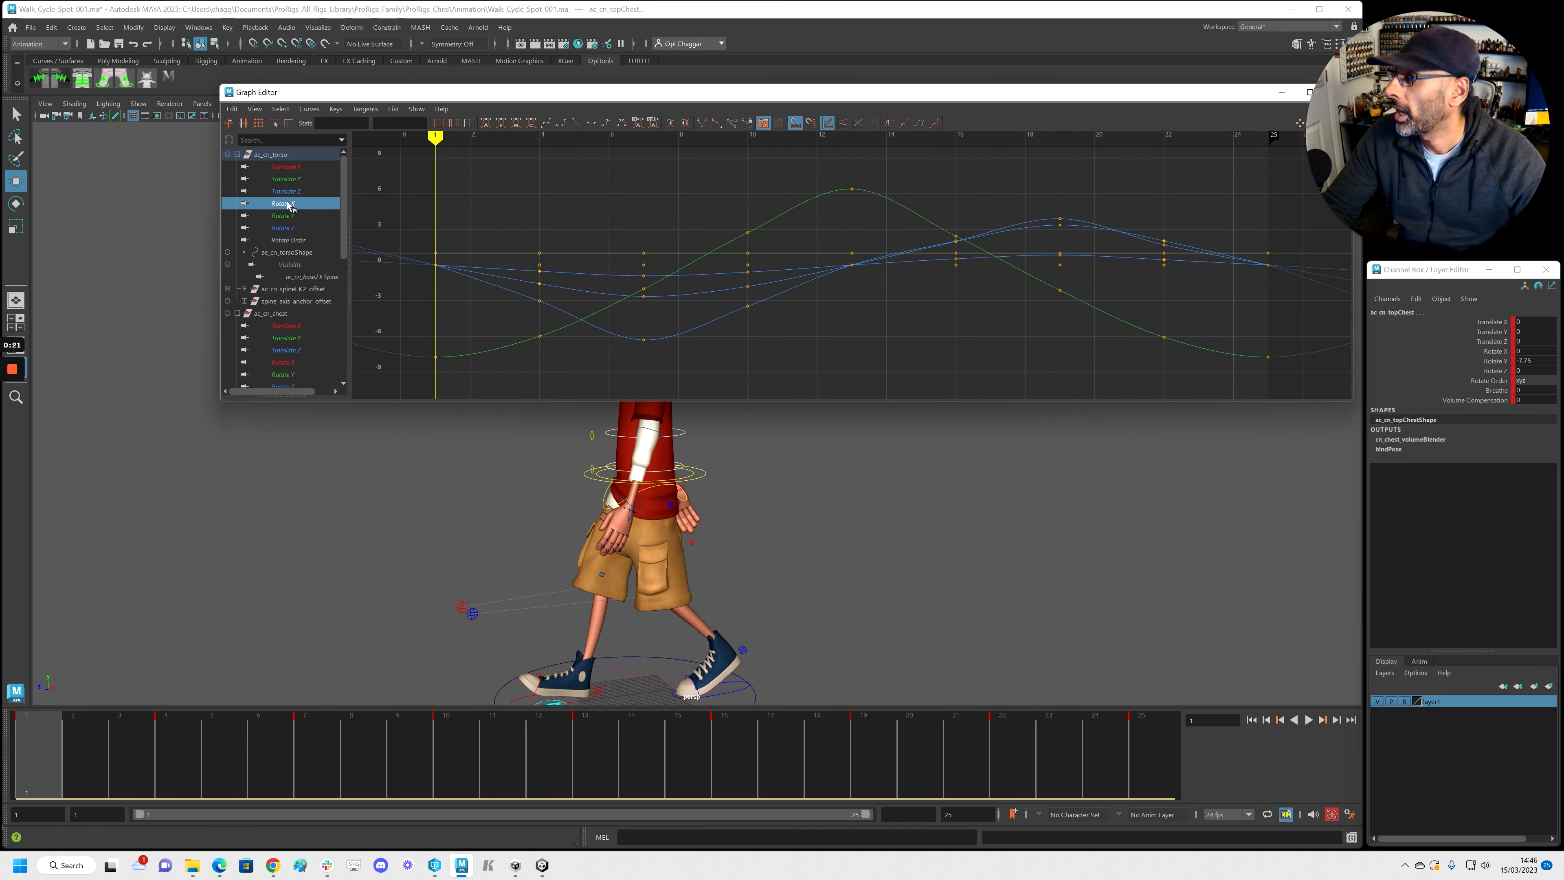
click(296, 364)
scroll(296, 345, down, 5)
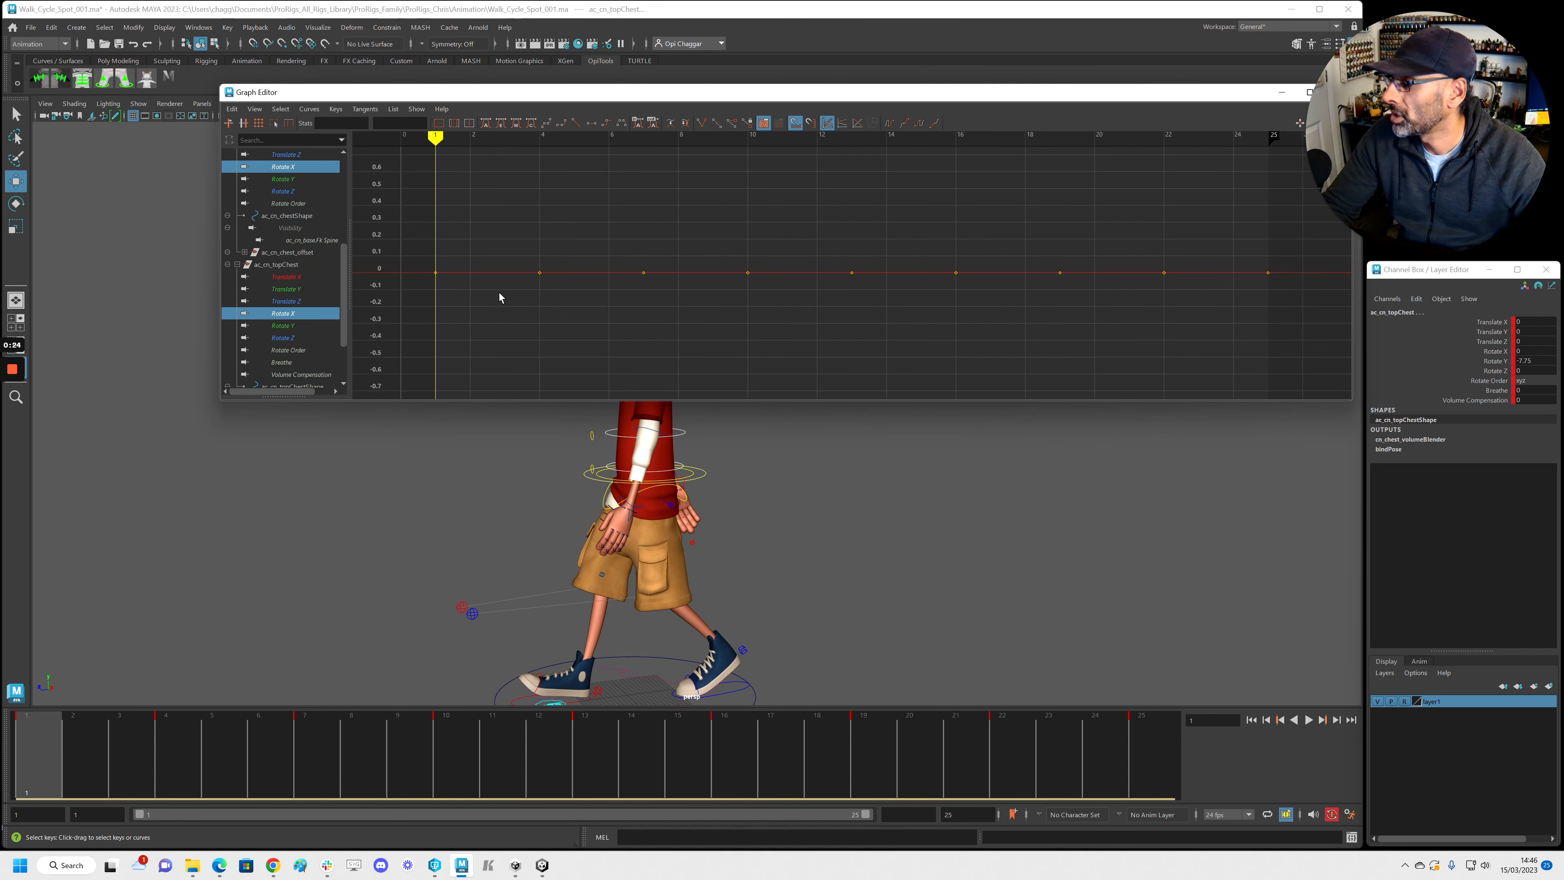
scroll(831, 248, down, 3)
Step: Show the whole character in the side view, with the Graph Editor moved clear of it
drag(779, 92, 671, 53)
scroll(589, 508, down, 2)
alt+middle_drag(627, 500, 631, 602)
key(space)
key(space)
scroll(1096, 548, down, 2)
alt+middle_drag(780, 518, 827, 705)
scroll(827, 706, down, 4)
scroll(804, 560, up, 2)
alt+middle_drag(895, 501, 908, 523)
scroll(869, 501, up, 2)
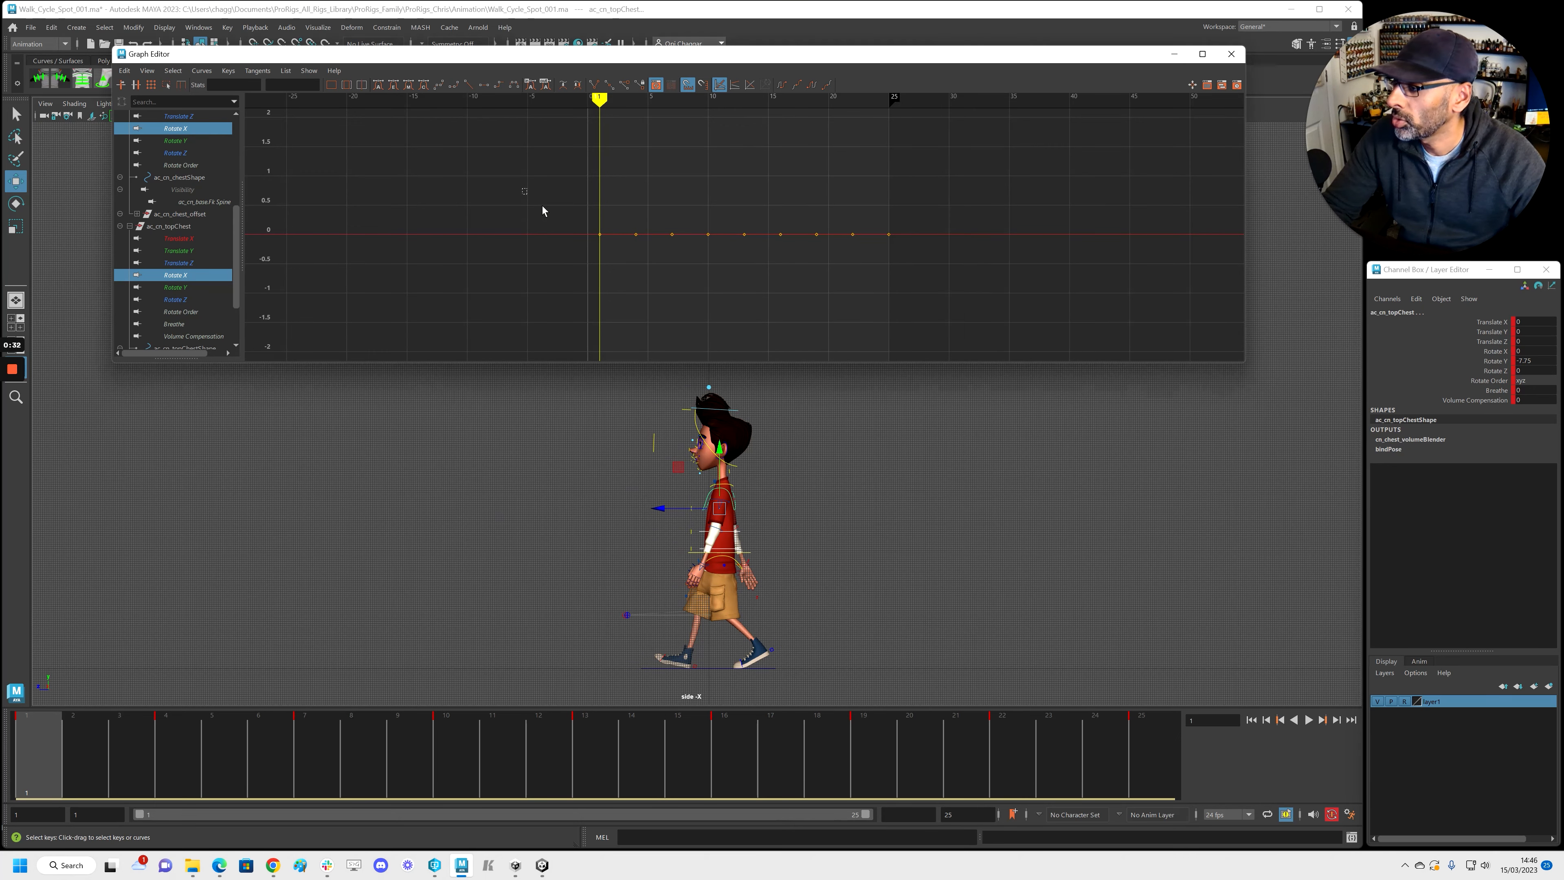
Step: Raise all Rotate X keys of the torso, chest and top chest controls to about 3.415 and play back the walk cycle
drag(523, 191, 951, 301)
key(ctrl+z)
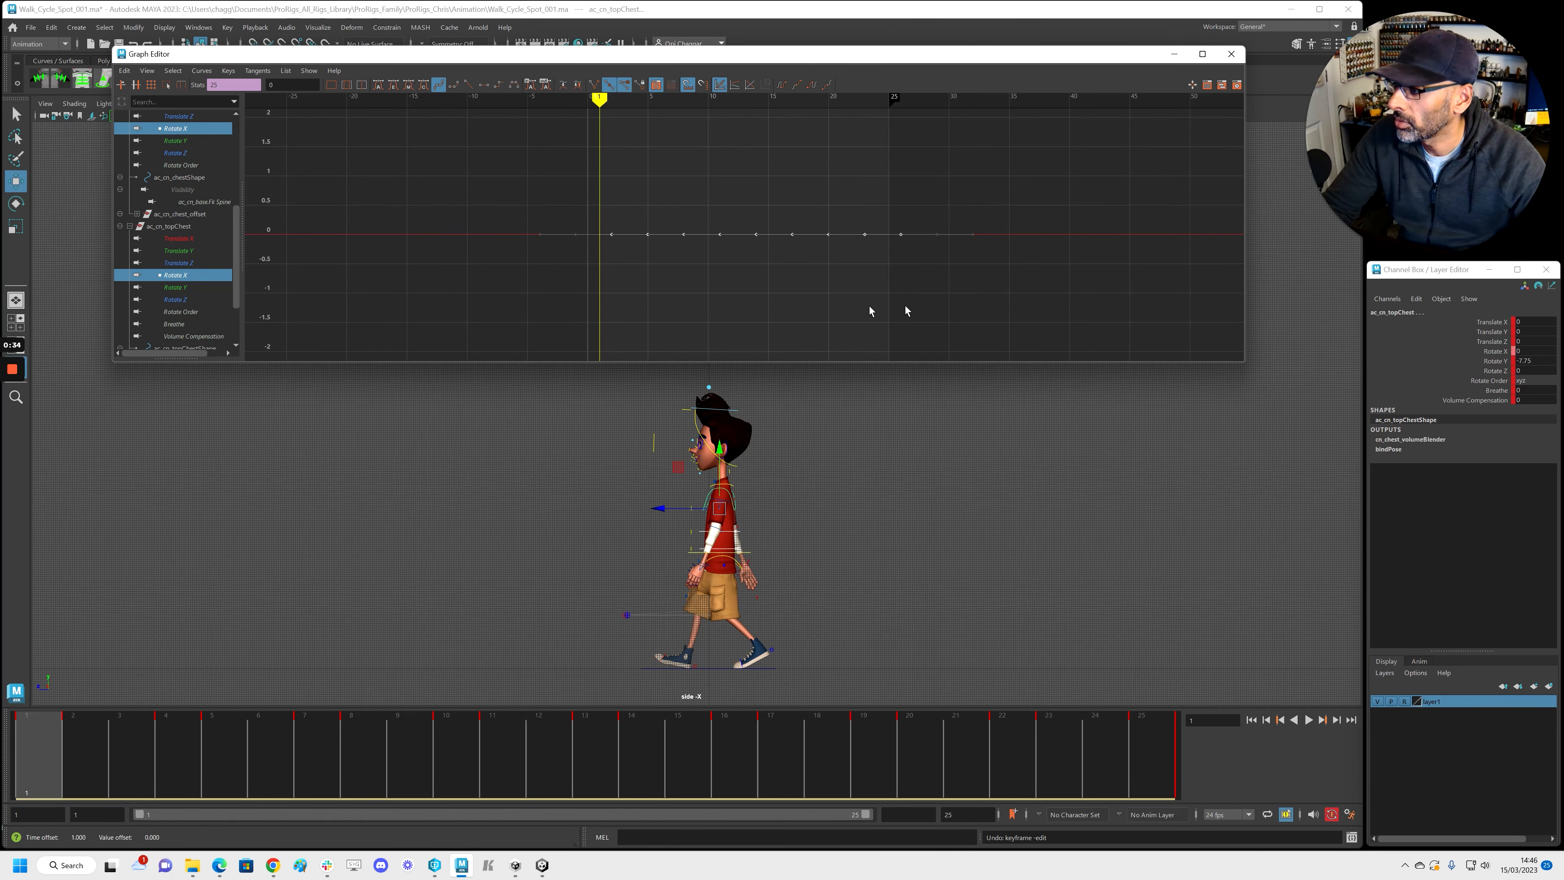
shift+middle_drag(818, 296, 826, 218)
key(f)
mouse_move(841, 335)
shift+middle_down()
mouse_move(838, 290)
mouse_move(852, 332)
mouse_move(856, 318)
shift+middle_up()
key(alt+v)
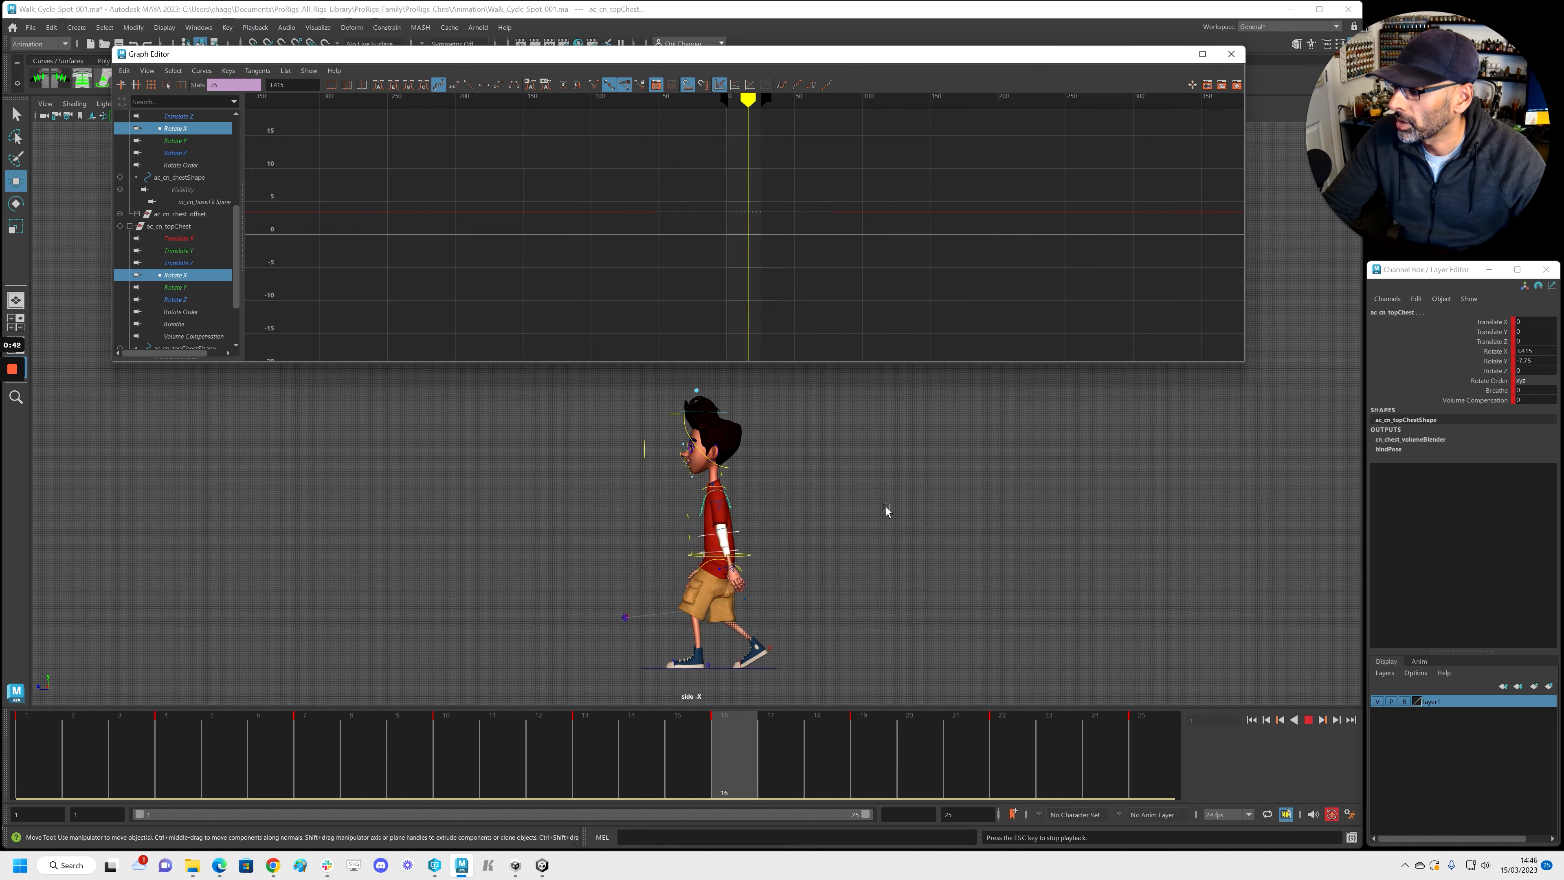
key(Escape)
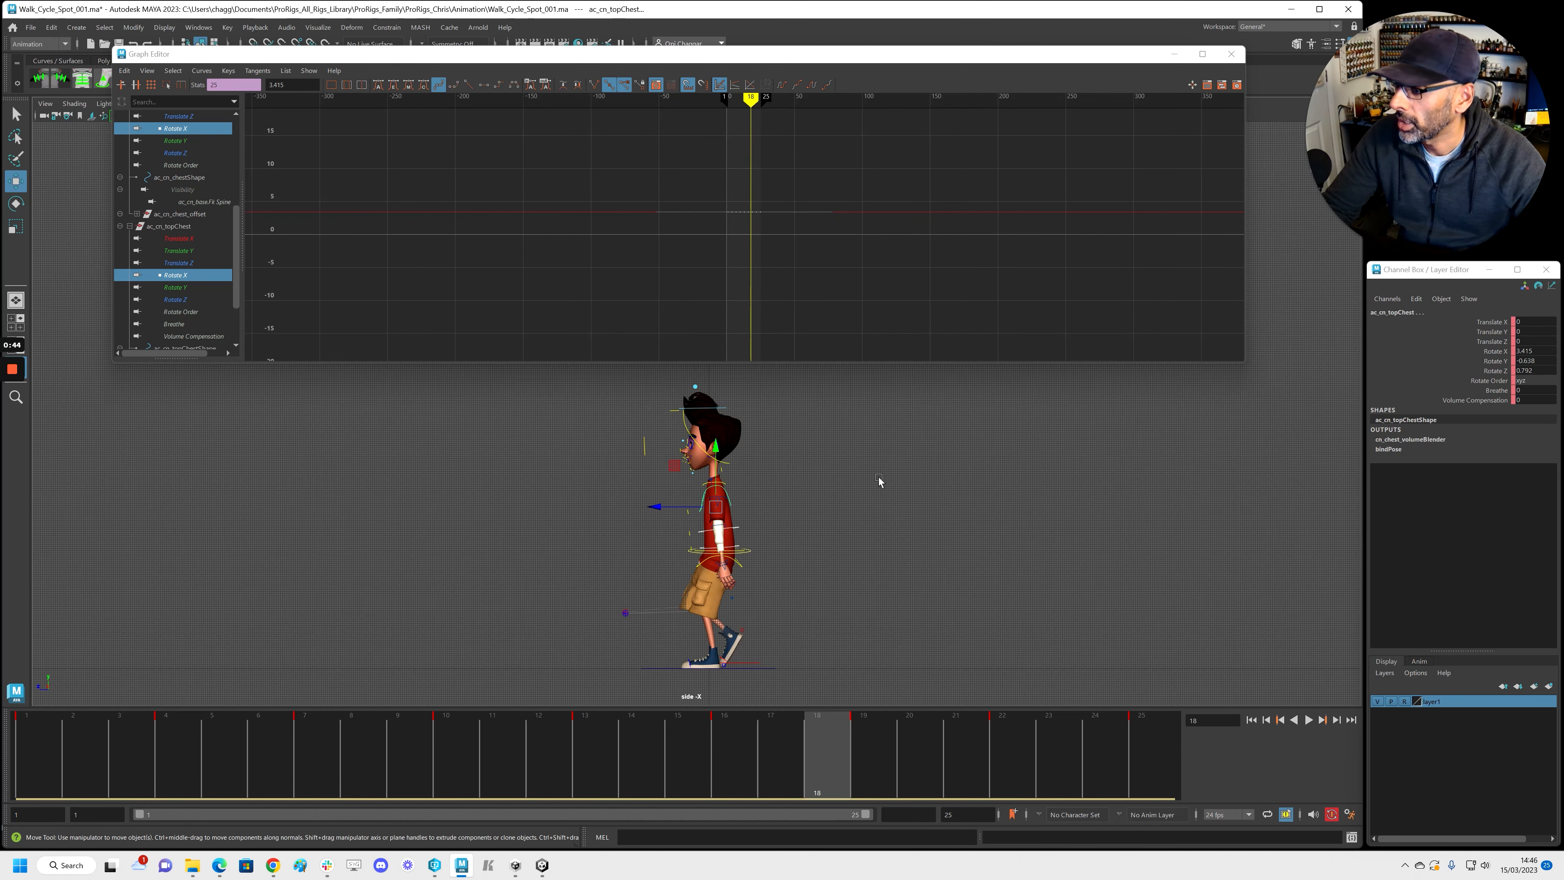
Step: Clear the Graph Editor away and return to the perspective view, framed on the character's body
key(space)
click(986, 67)
drag(1111, 123, 1563, 130)
key(space)
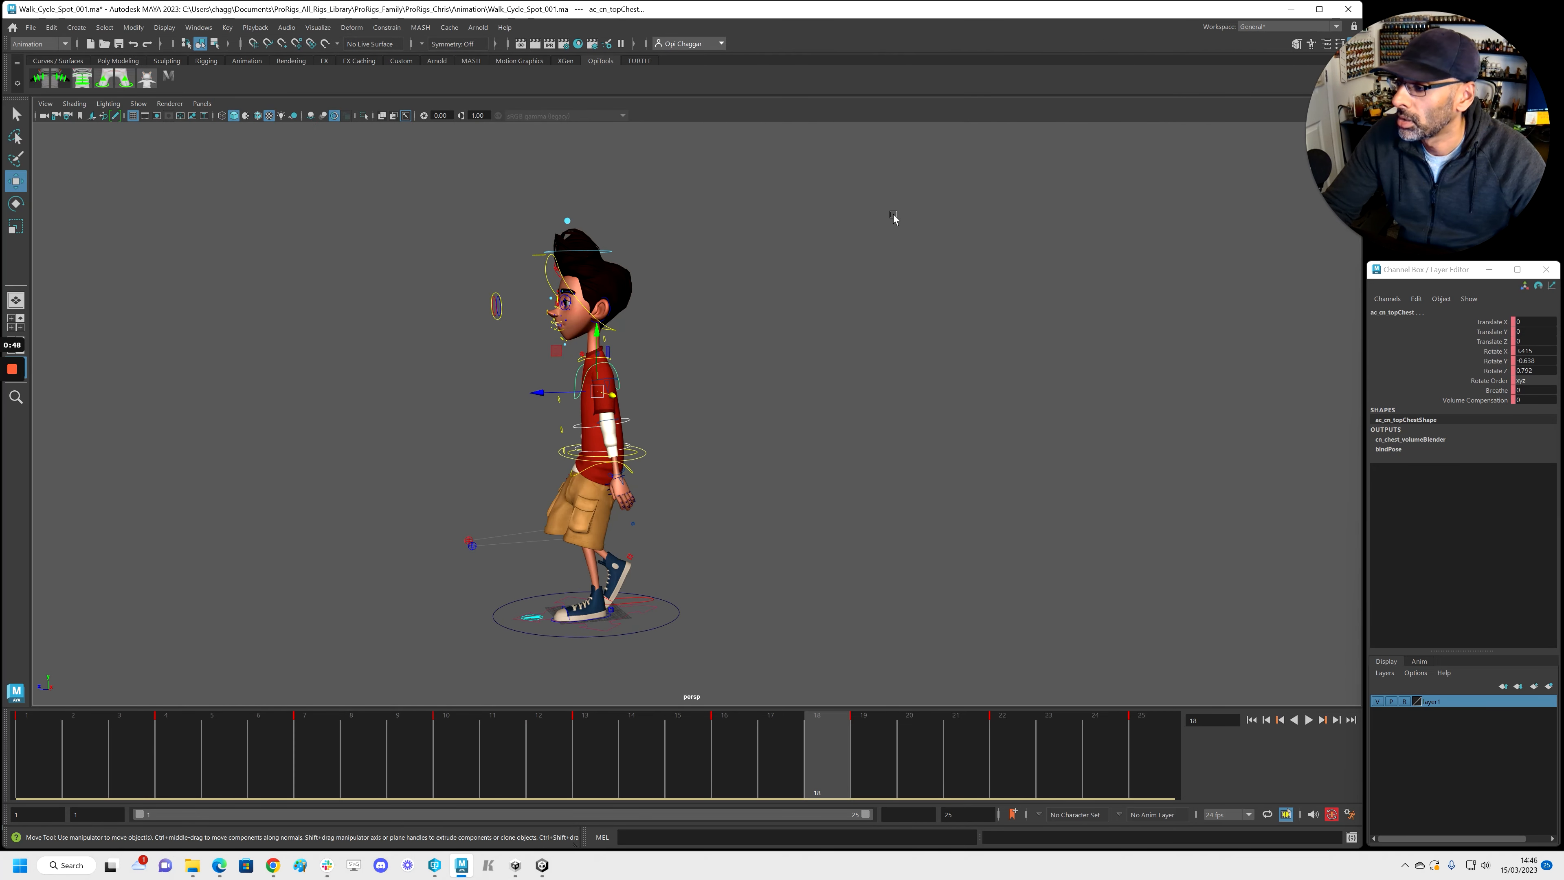
scroll(644, 491, up, 3)
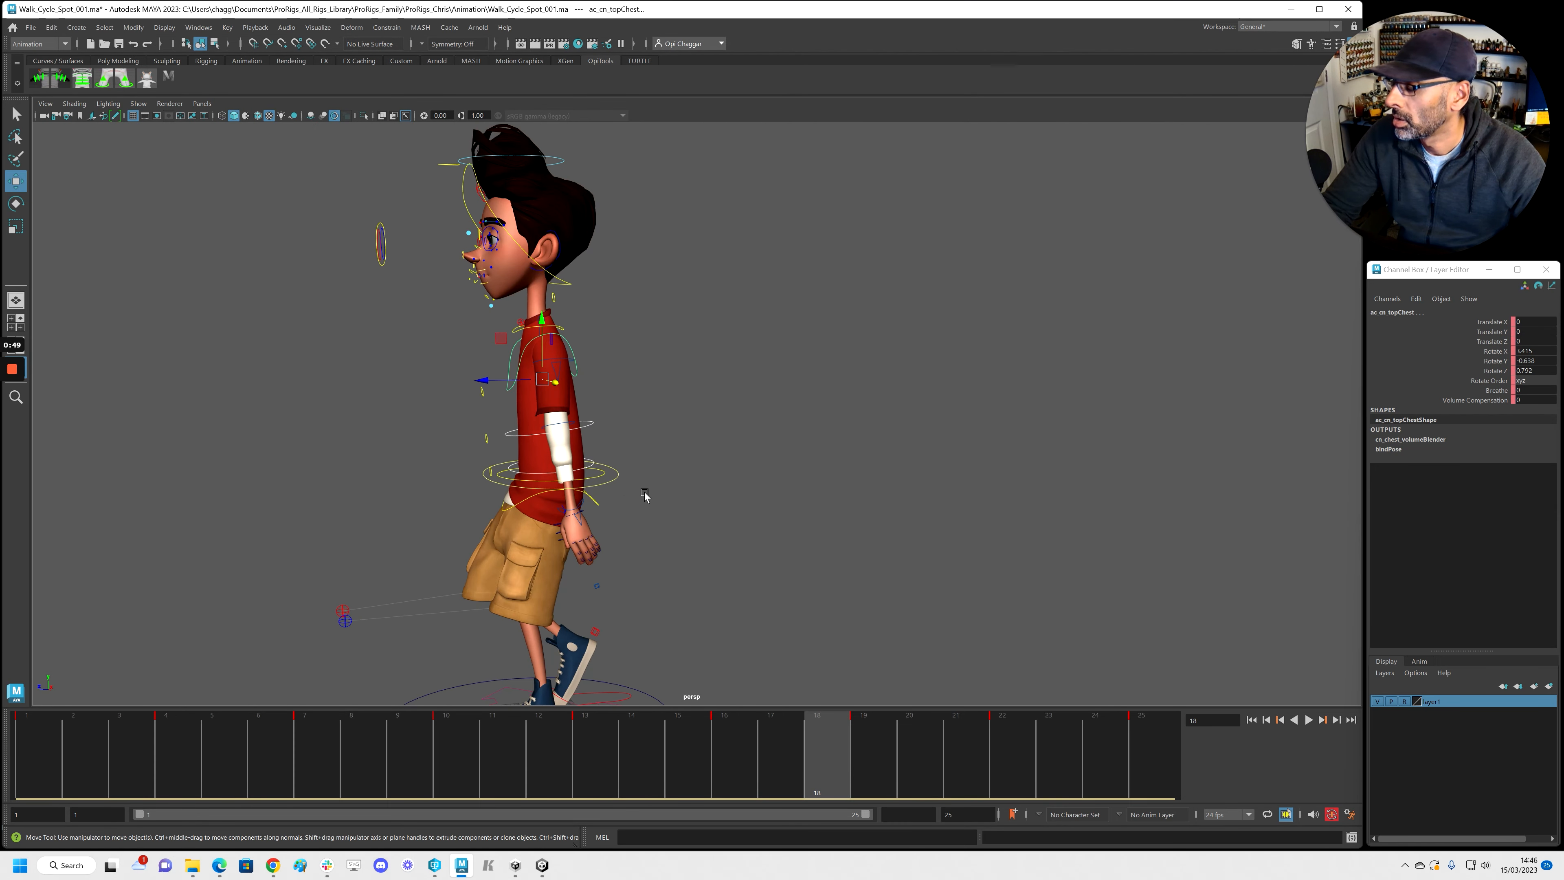
alt+middle_drag(644, 495, 712, 453)
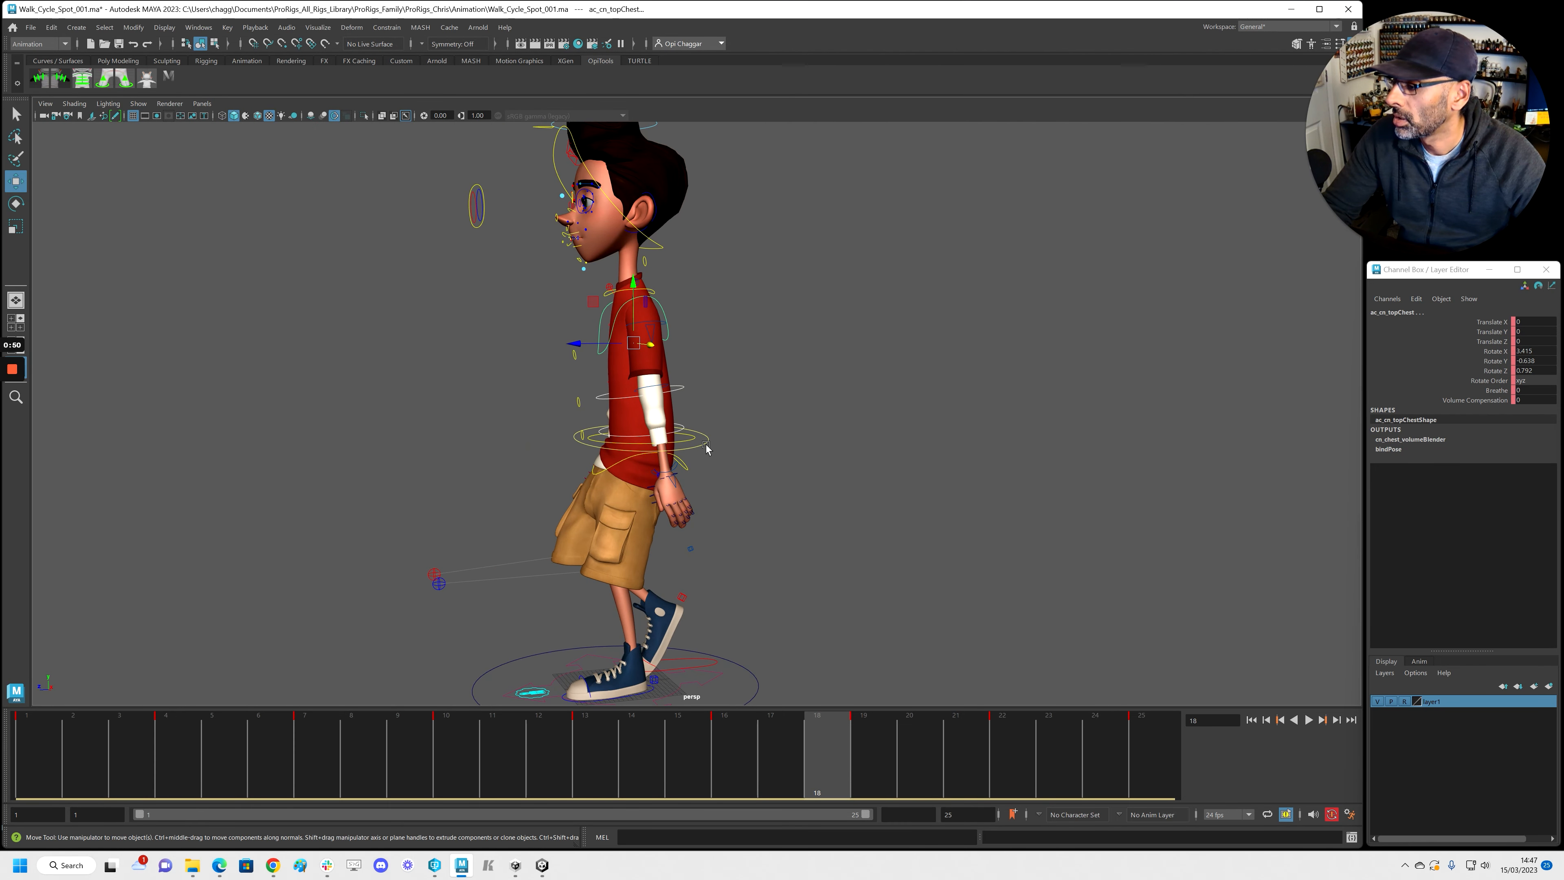
Step: Select the root gimbal control at the character's waist and open its curves in the Graph Editor
click(706, 450)
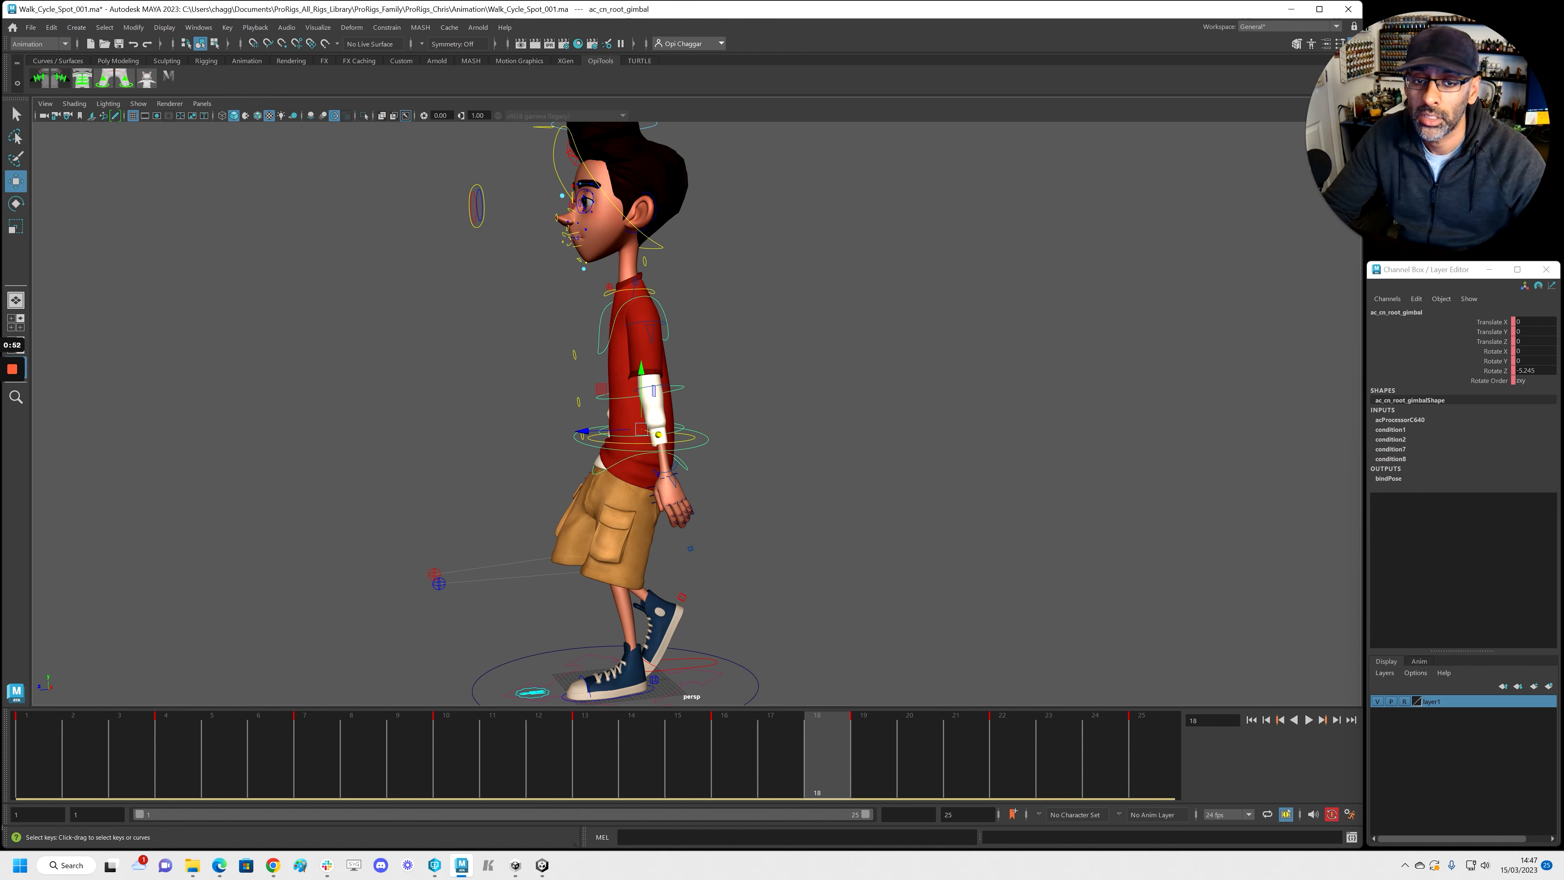
click(706, 454)
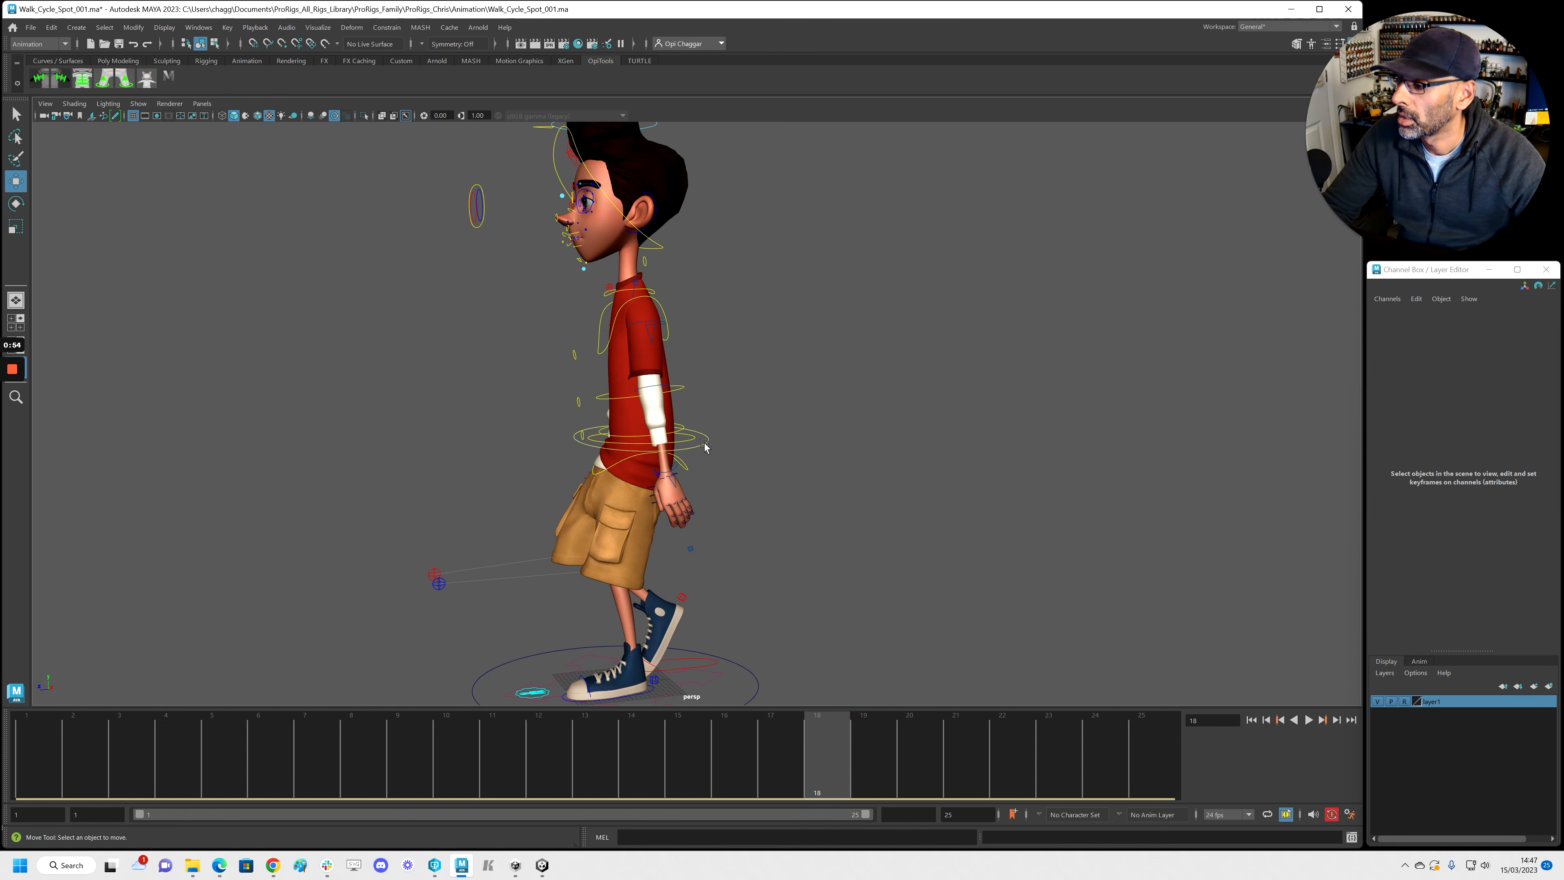
click(706, 448)
click(686, 448)
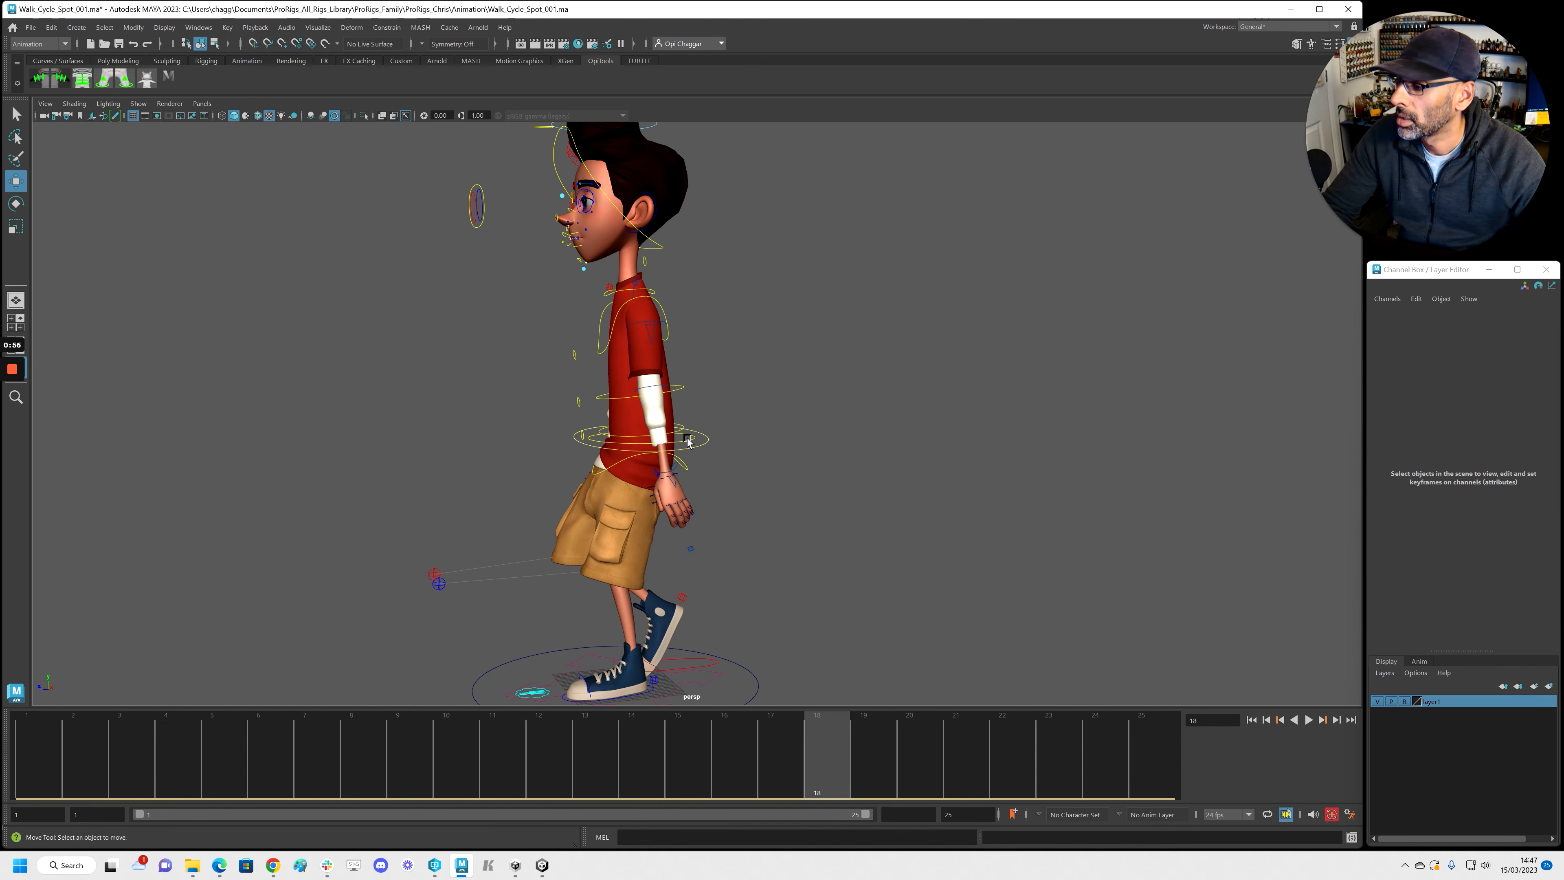
click(688, 441)
click(774, 463)
click(712, 439)
key(shift+g)
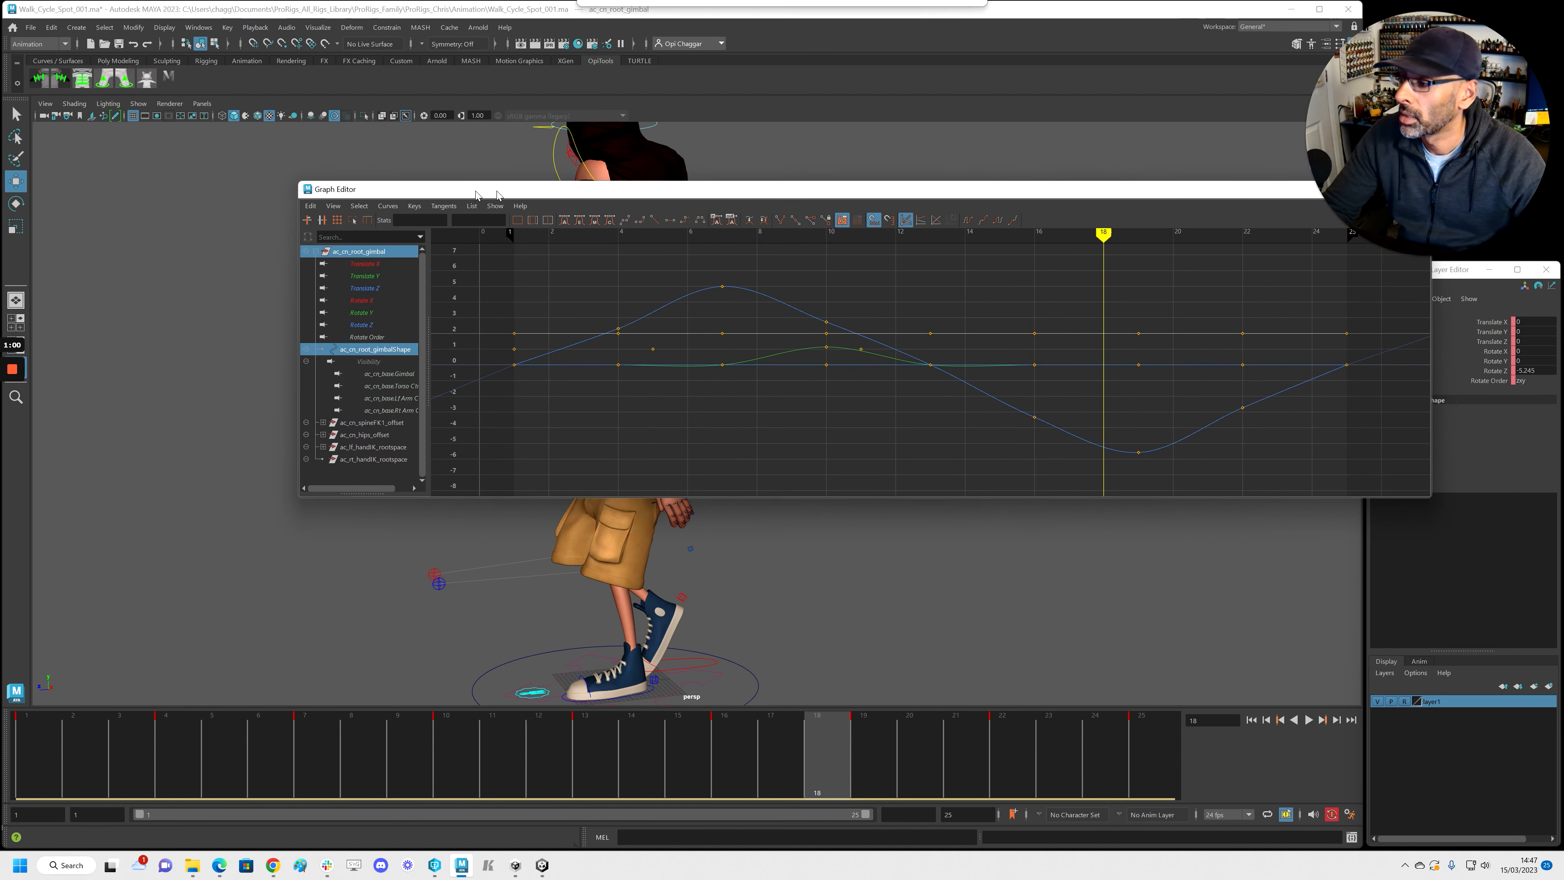
Step: Adjust the root gimbal's Rotate Z keys to about 2.77 at frame 4 and about -3.19 at frame 22
click(377, 325)
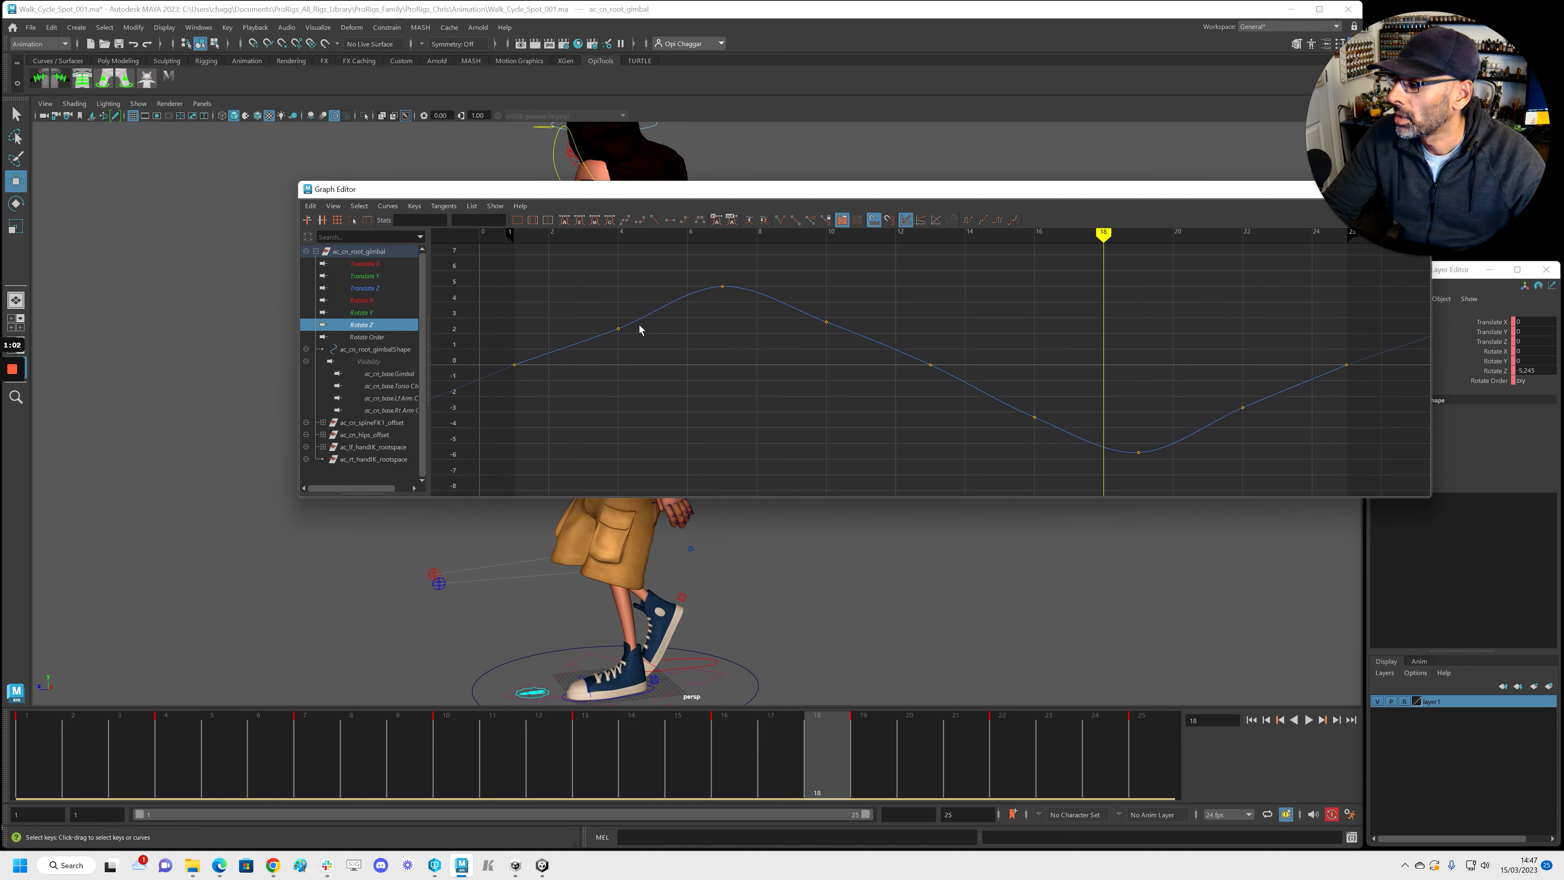
middle_drag(642, 348, 644, 340)
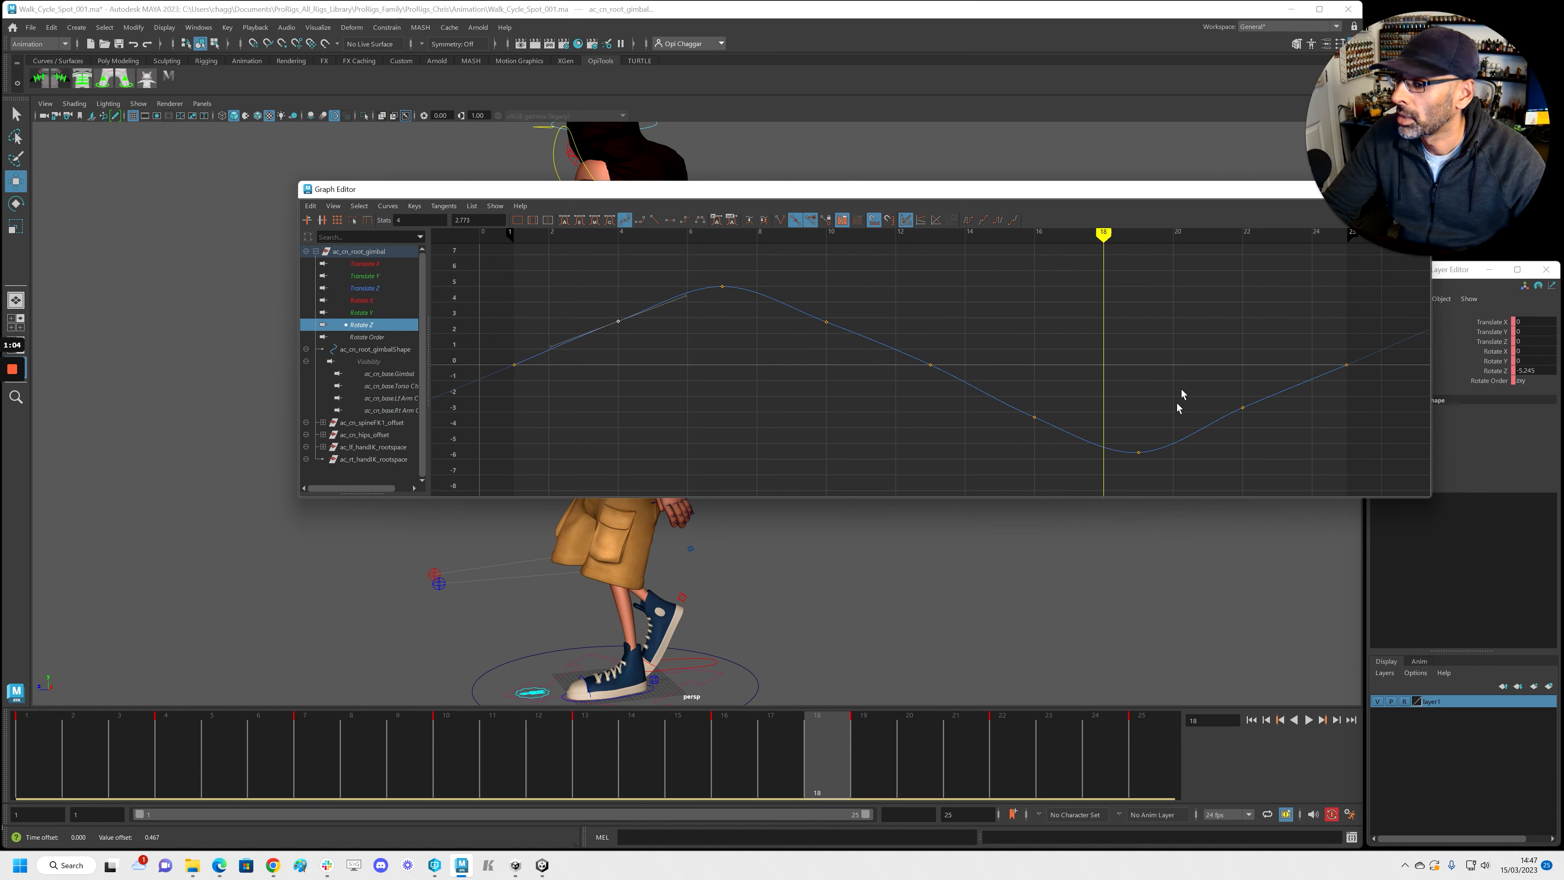
drag(806, 194, 693, 89)
Step: Compare the Translate Y curves of the root gimbal control and the main root control
alt+drag(603, 573, 659, 598)
alt+right_drag(502, 580, 869, 631)
alt+middle_drag(843, 631, 838, 559)
alt+drag(801, 561, 756, 580)
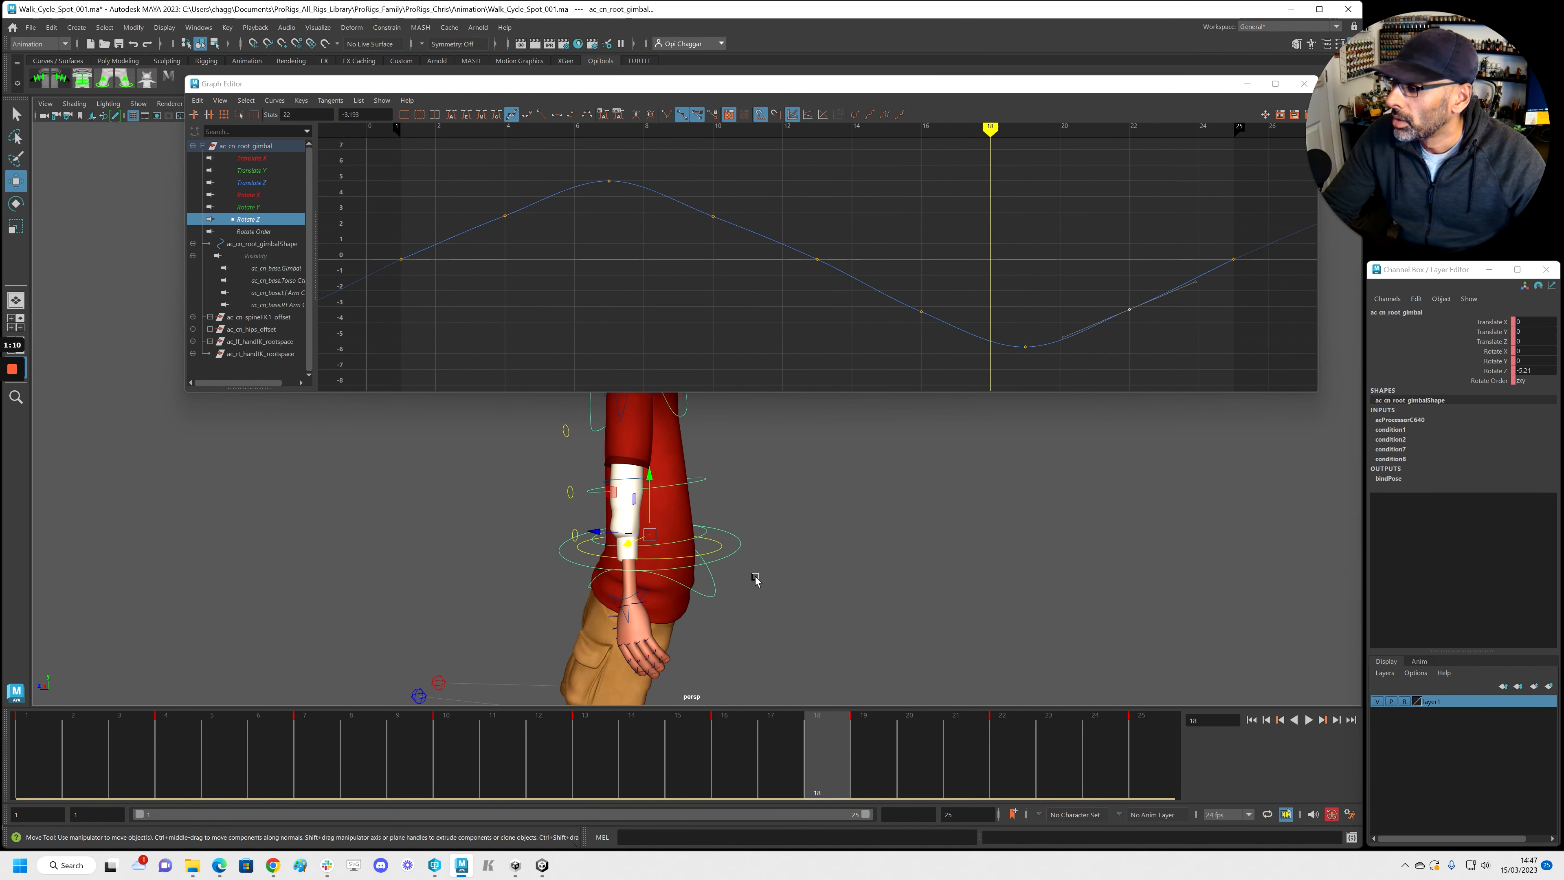
click(755, 578)
click(739, 545)
shift+click(721, 547)
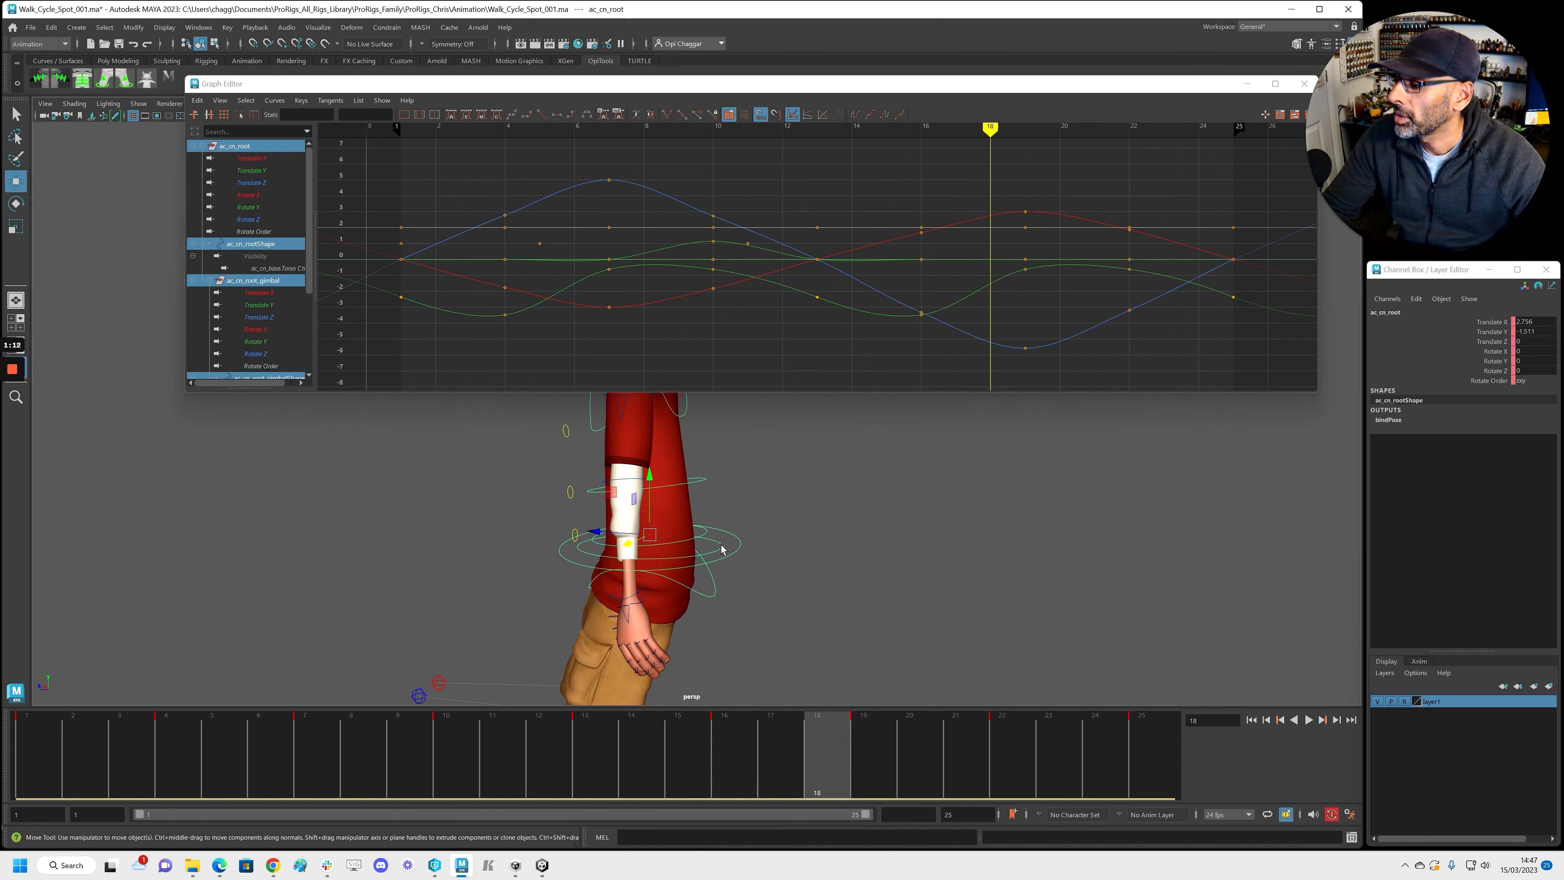
click(739, 549)
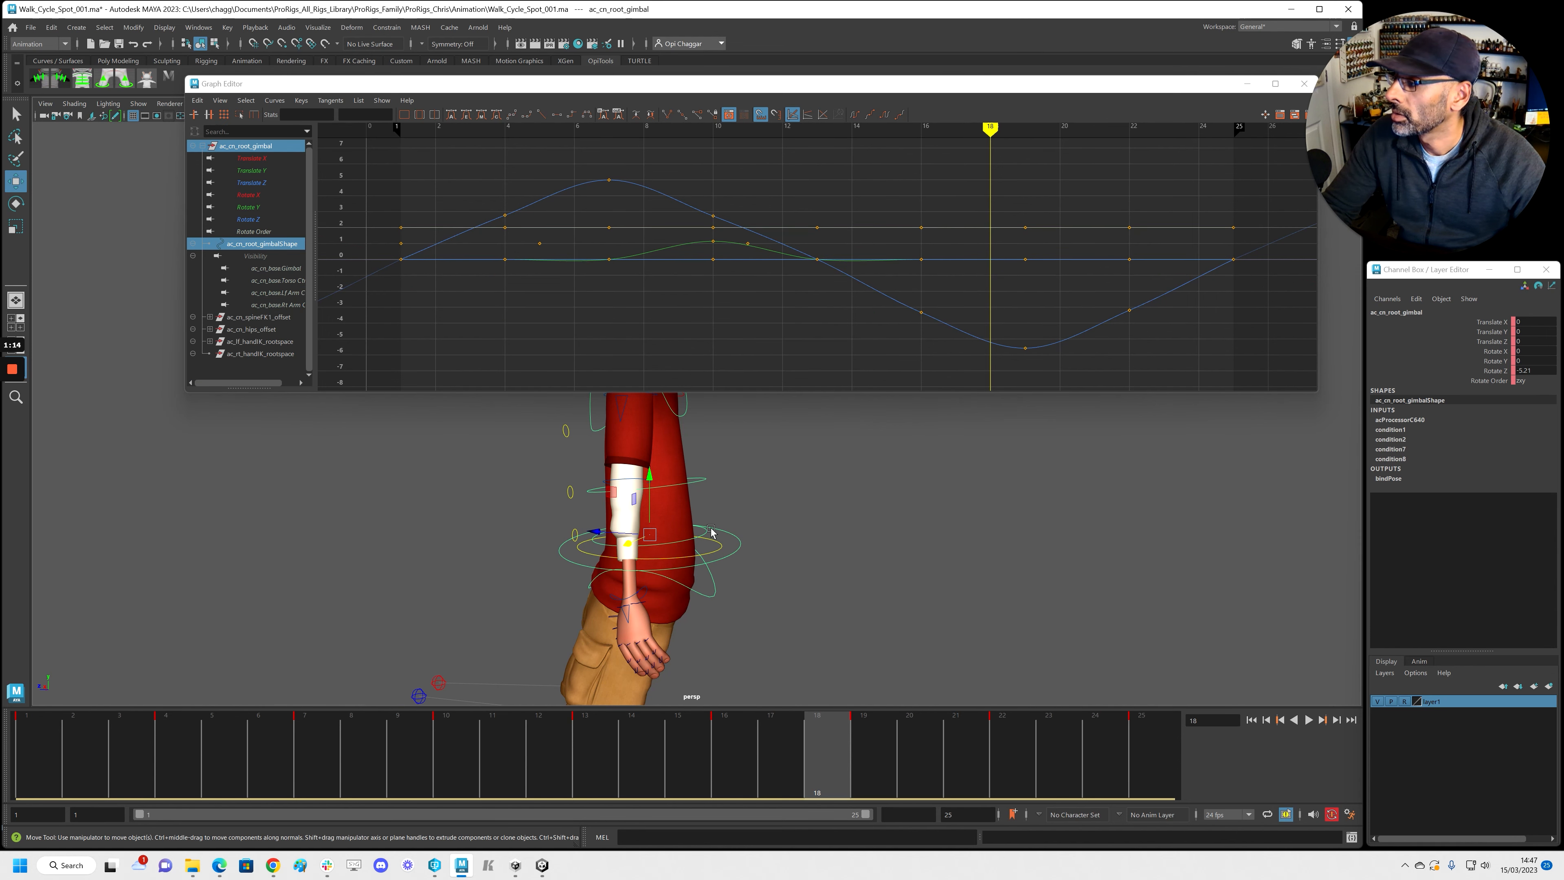
click(251, 170)
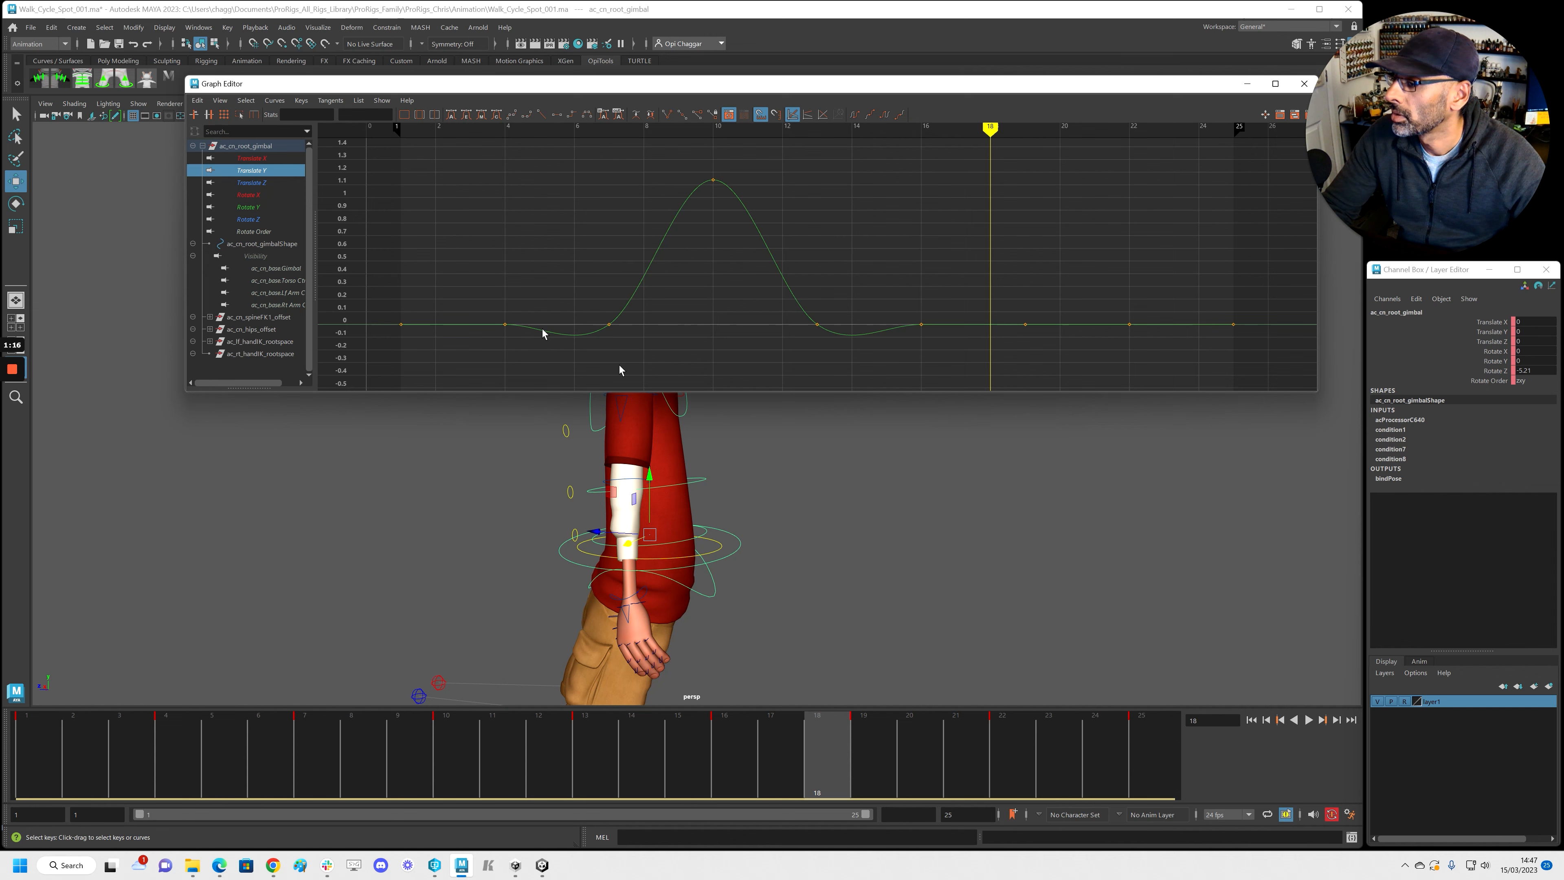
shift+click(716, 544)
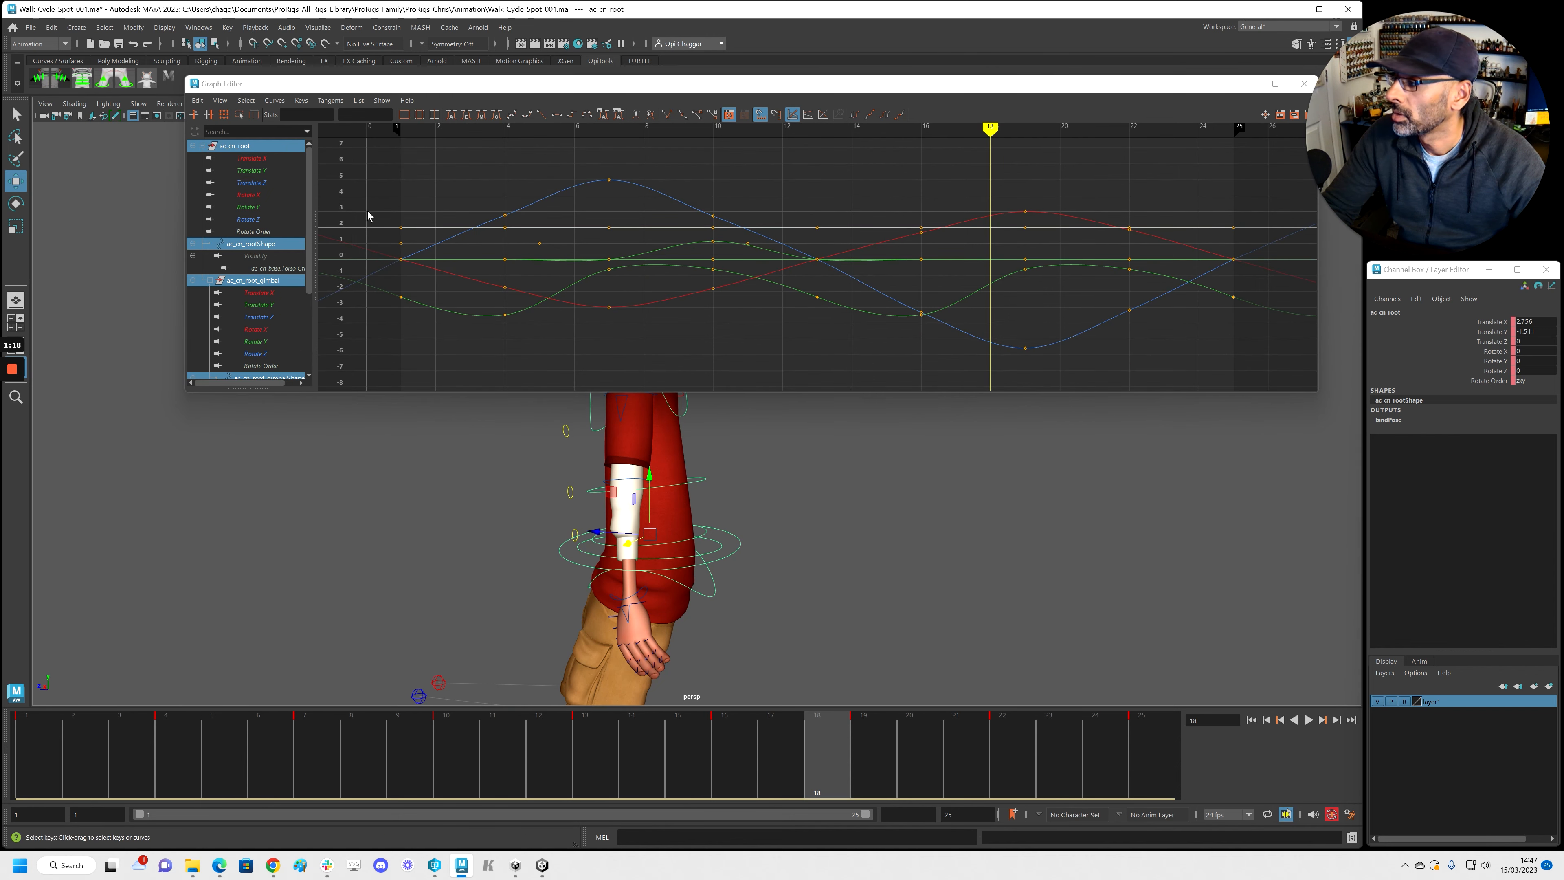
click(262, 171)
Step: Flatten the tangents of the root gimbal's Translate Y keys around frame 10 and delete the key at frame 10
click(746, 541)
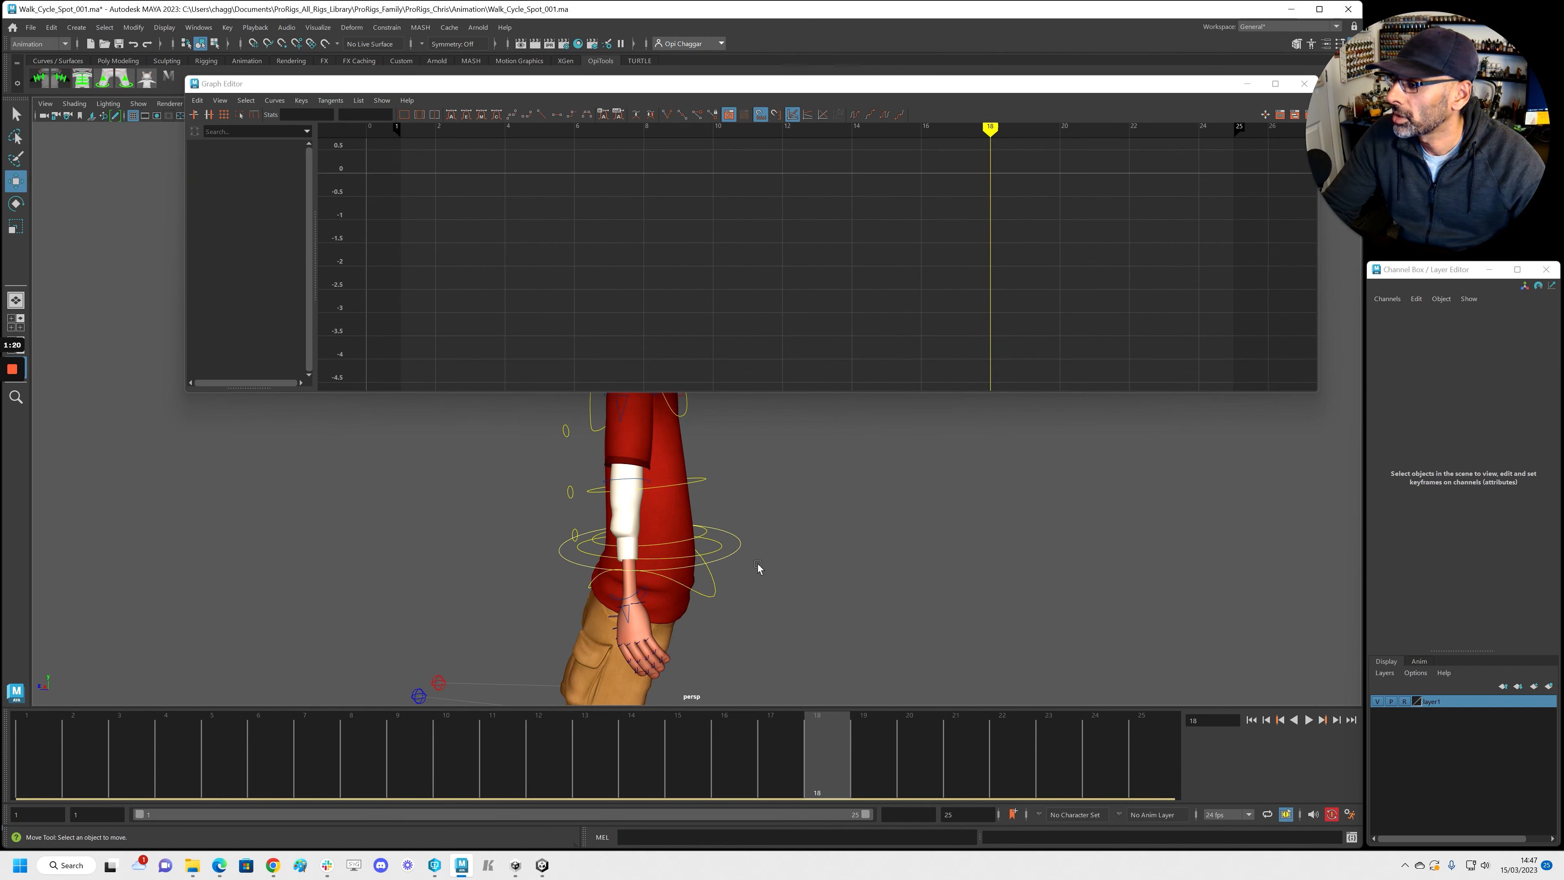
click(738, 544)
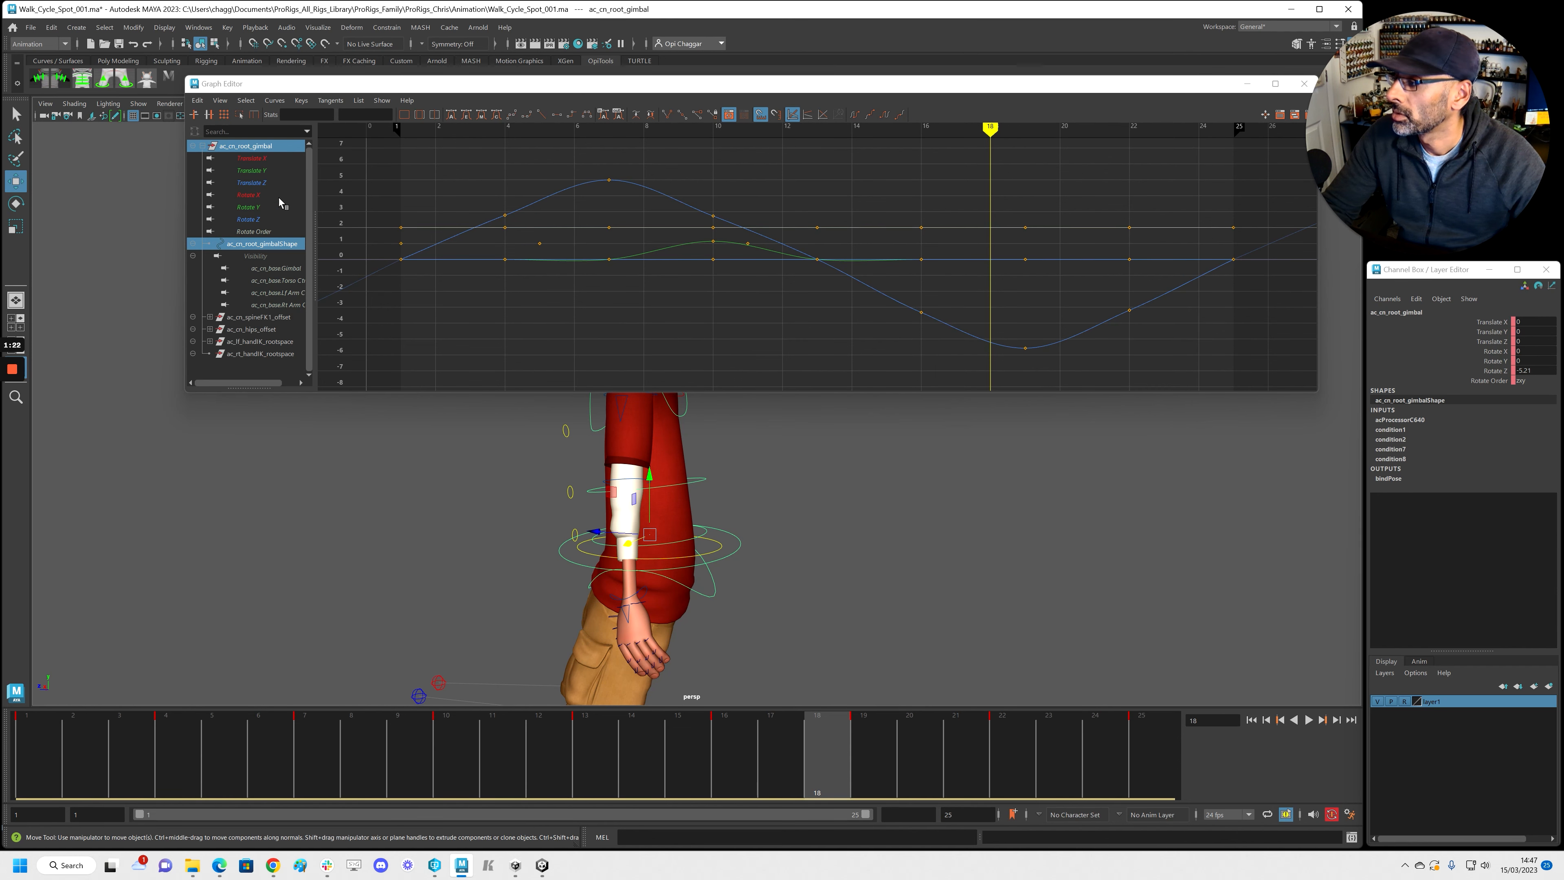
click(253, 170)
drag(982, 364, 968, 361)
key(shift+f)
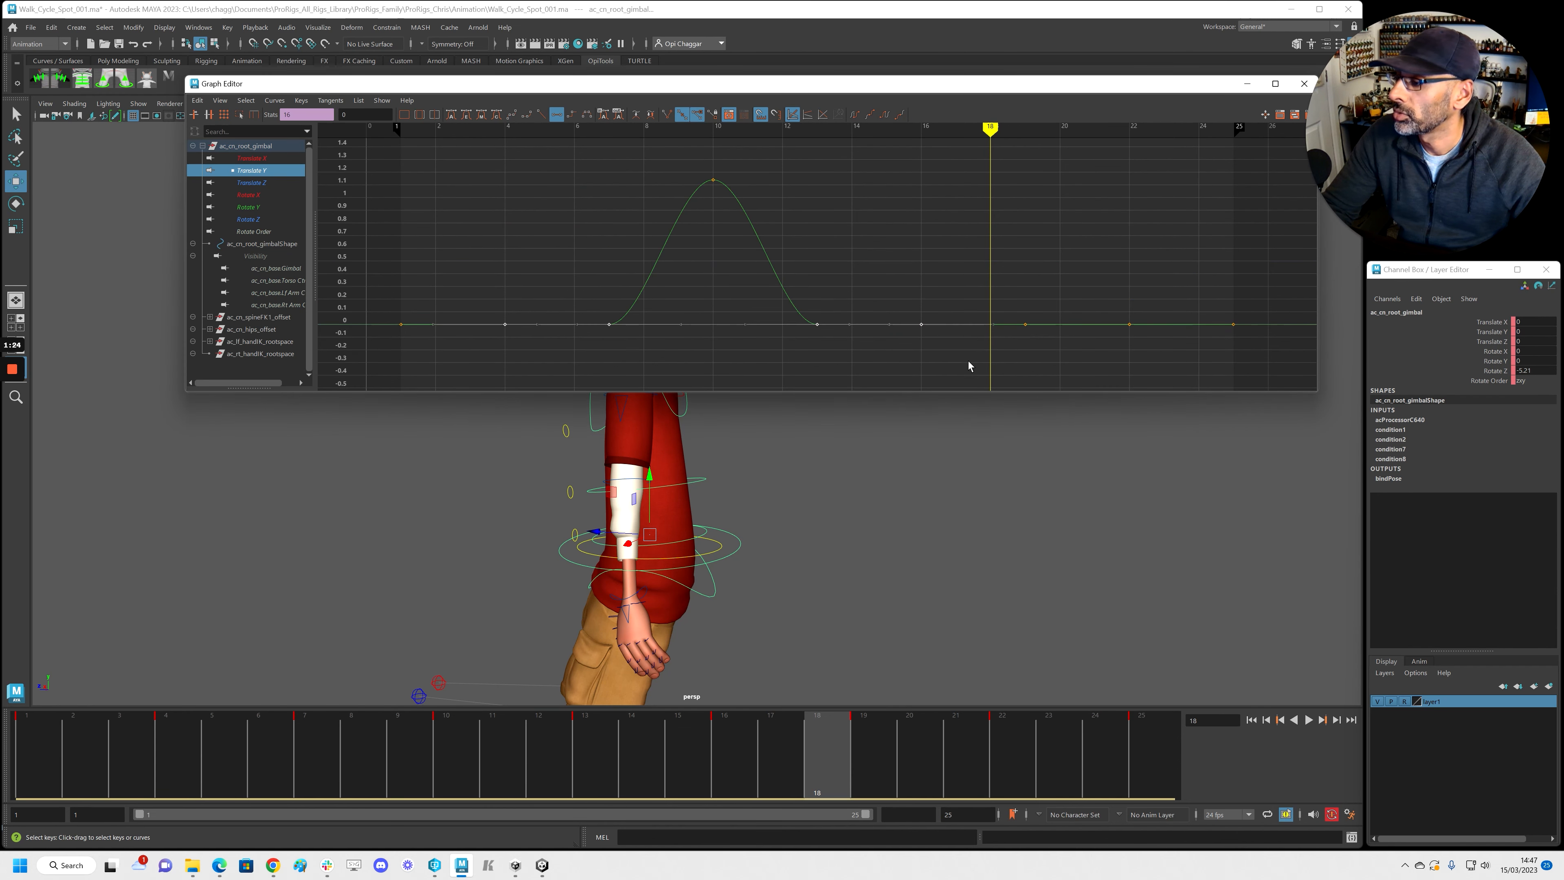
drag(694, 758, 462, 725)
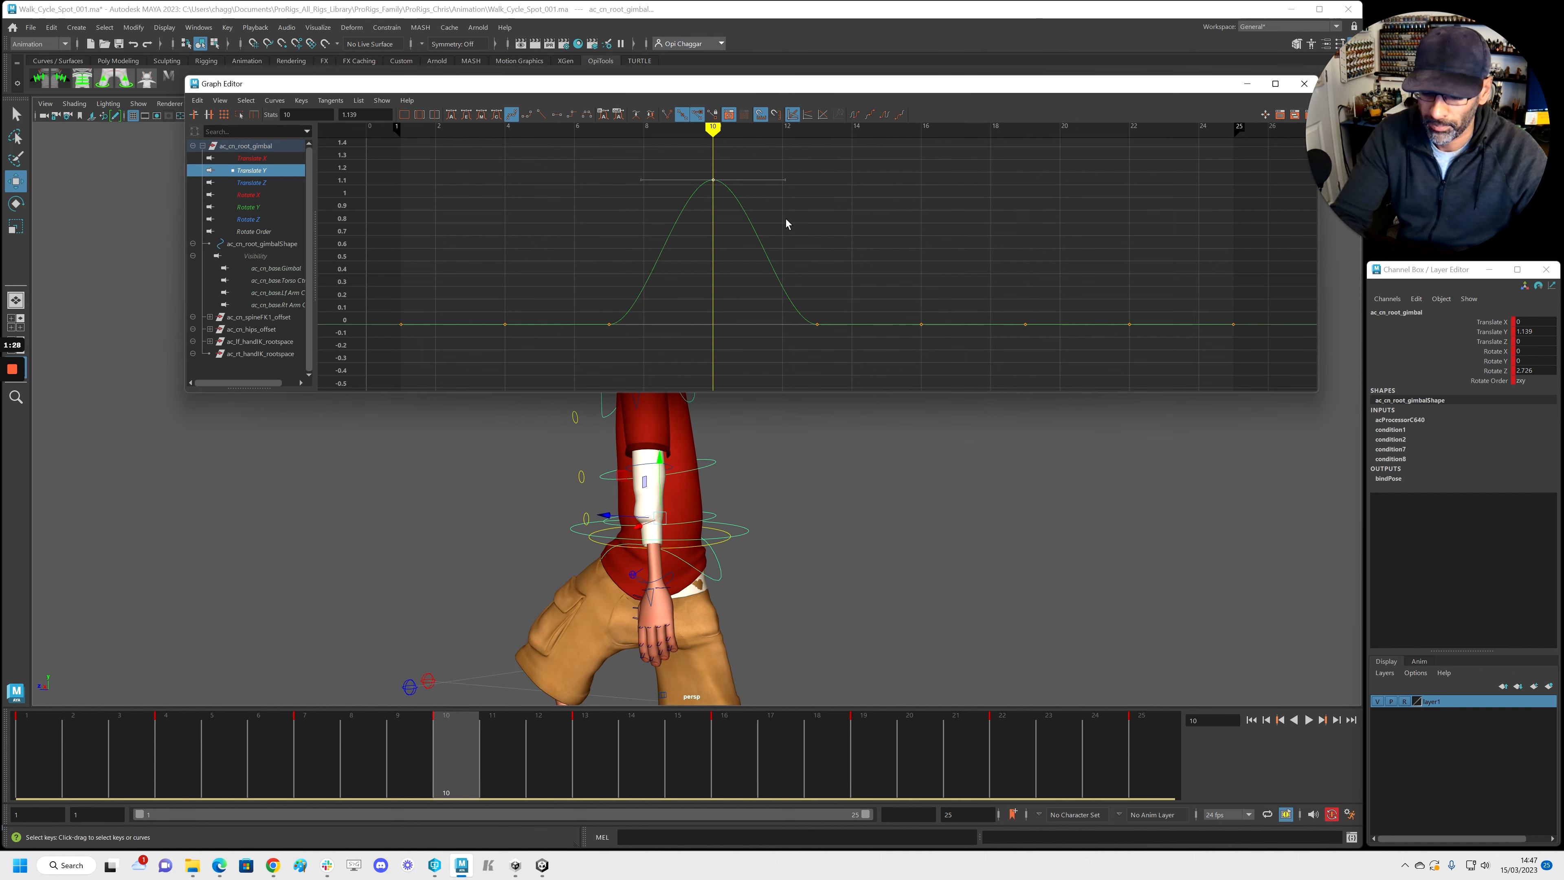
key(Delete)
Step: Play back the walk cycle from frame 1 in the side view to check the body's motion
key(space)
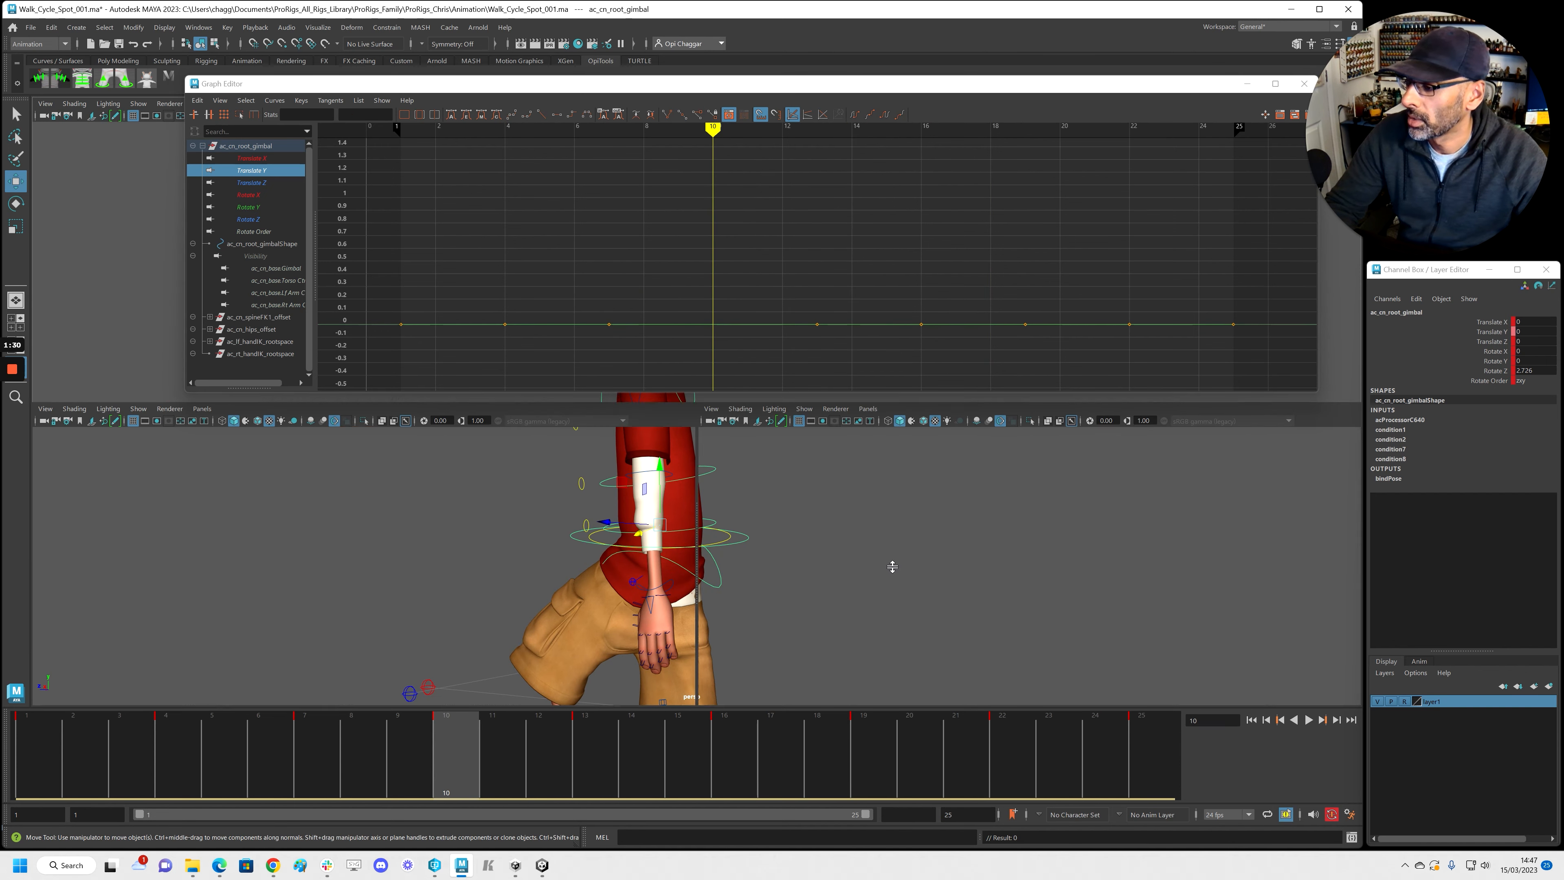
key(space)
alt+middle_drag(688, 642, 685, 562)
alt+right_drag(636, 575, 872, 611)
mouse_move(453, 763)
mouse_down()
mouse_move(53, 733)
mouse_move(31, 748)
mouse_up()
key(alt+v)
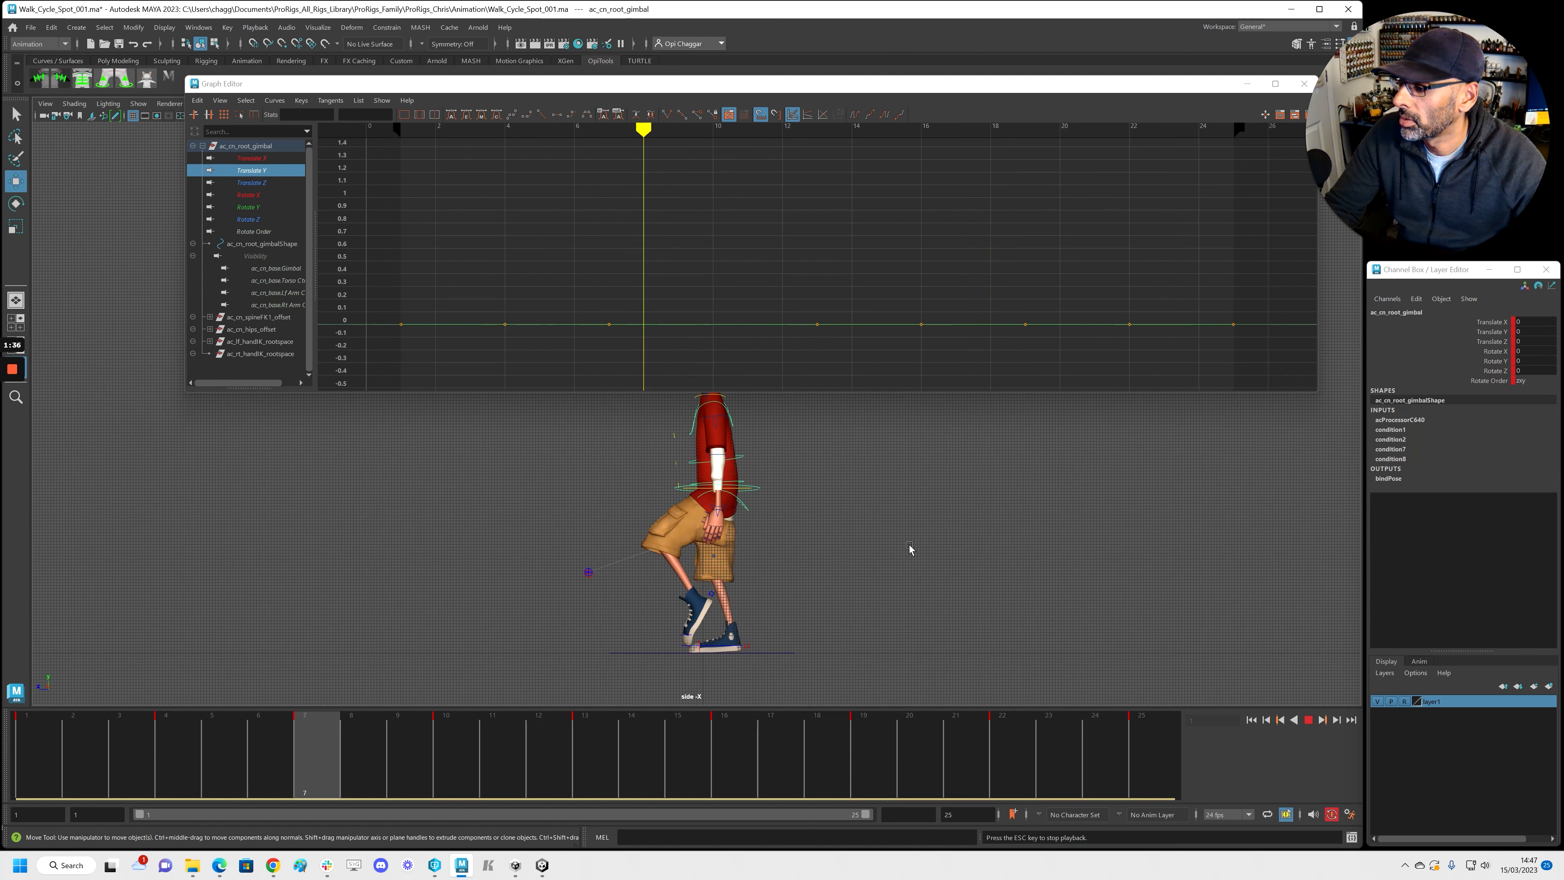
key(alt+v)
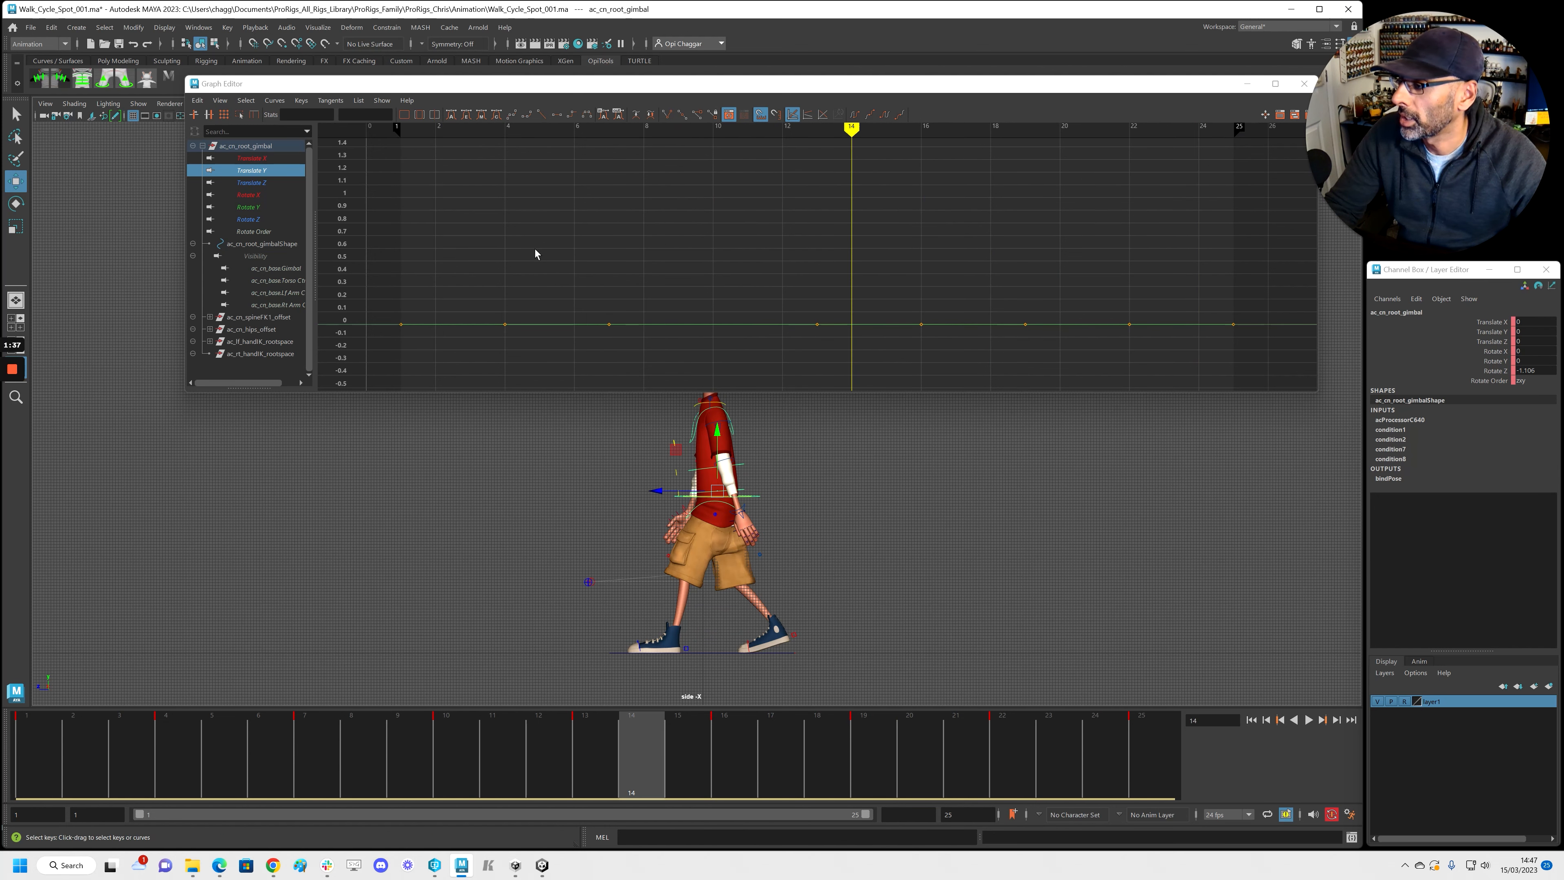
Step: Examine the root gimbal's translate, rotate and rotate order curves one by one for stray values
click(259, 183)
click(259, 159)
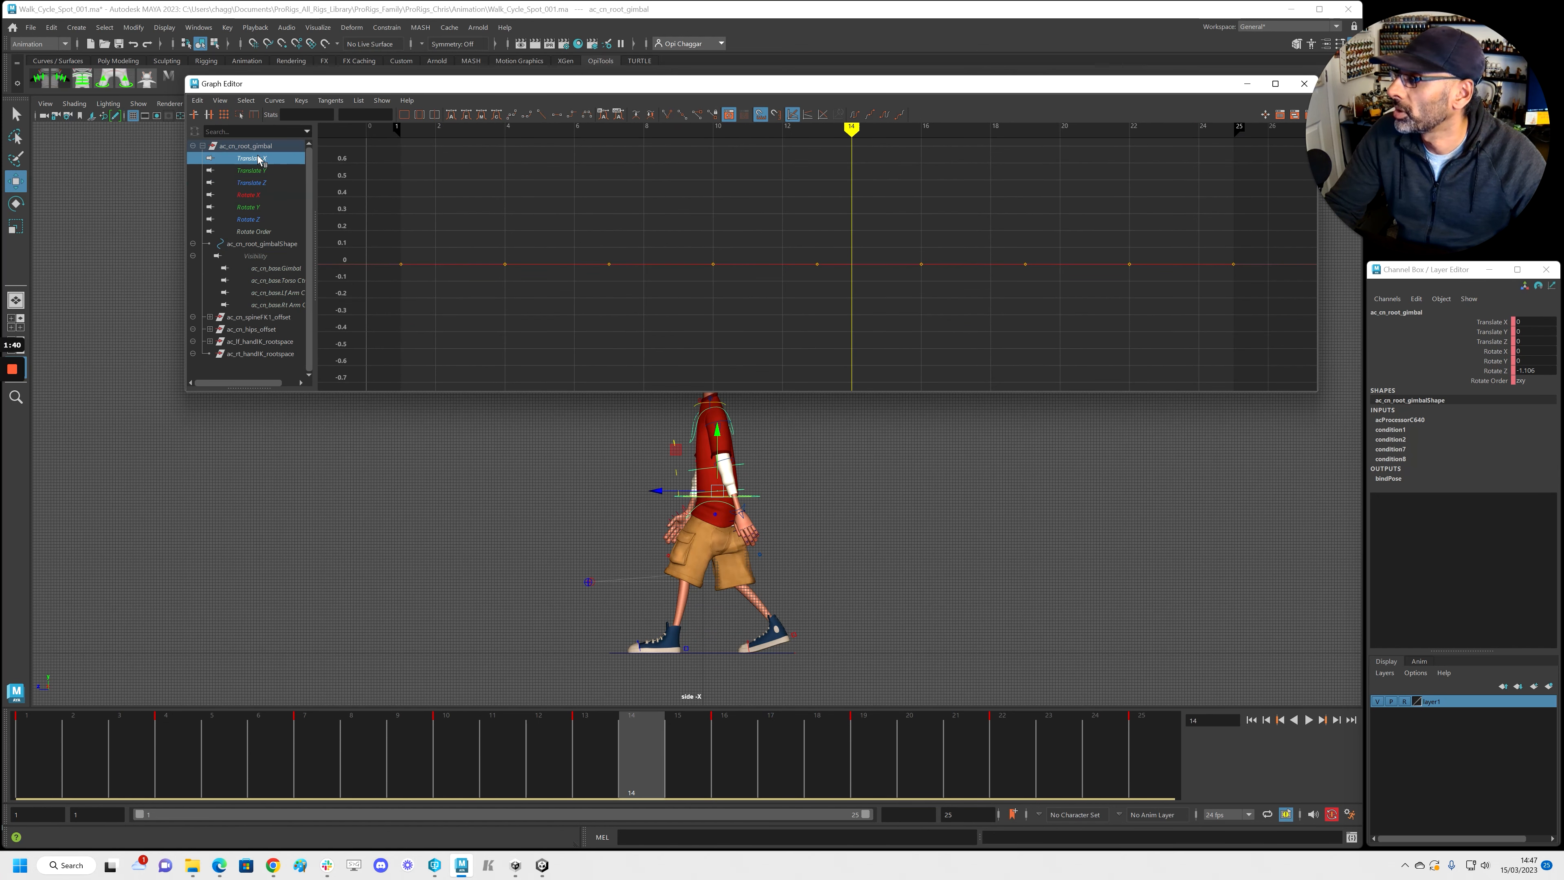
click(257, 207)
click(259, 220)
click(259, 195)
click(263, 230)
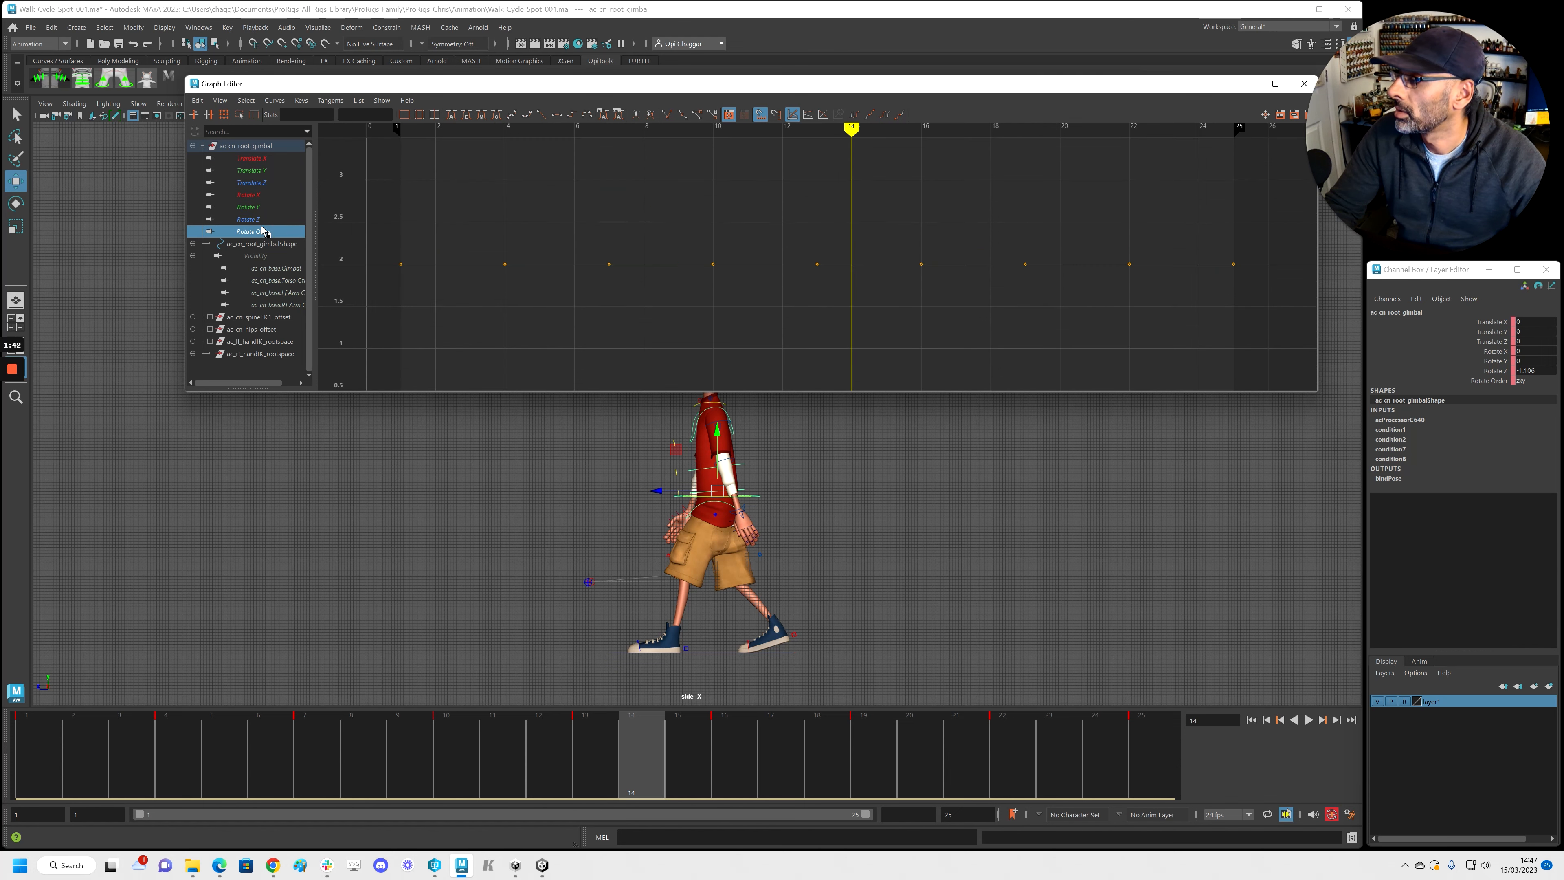
click(263, 220)
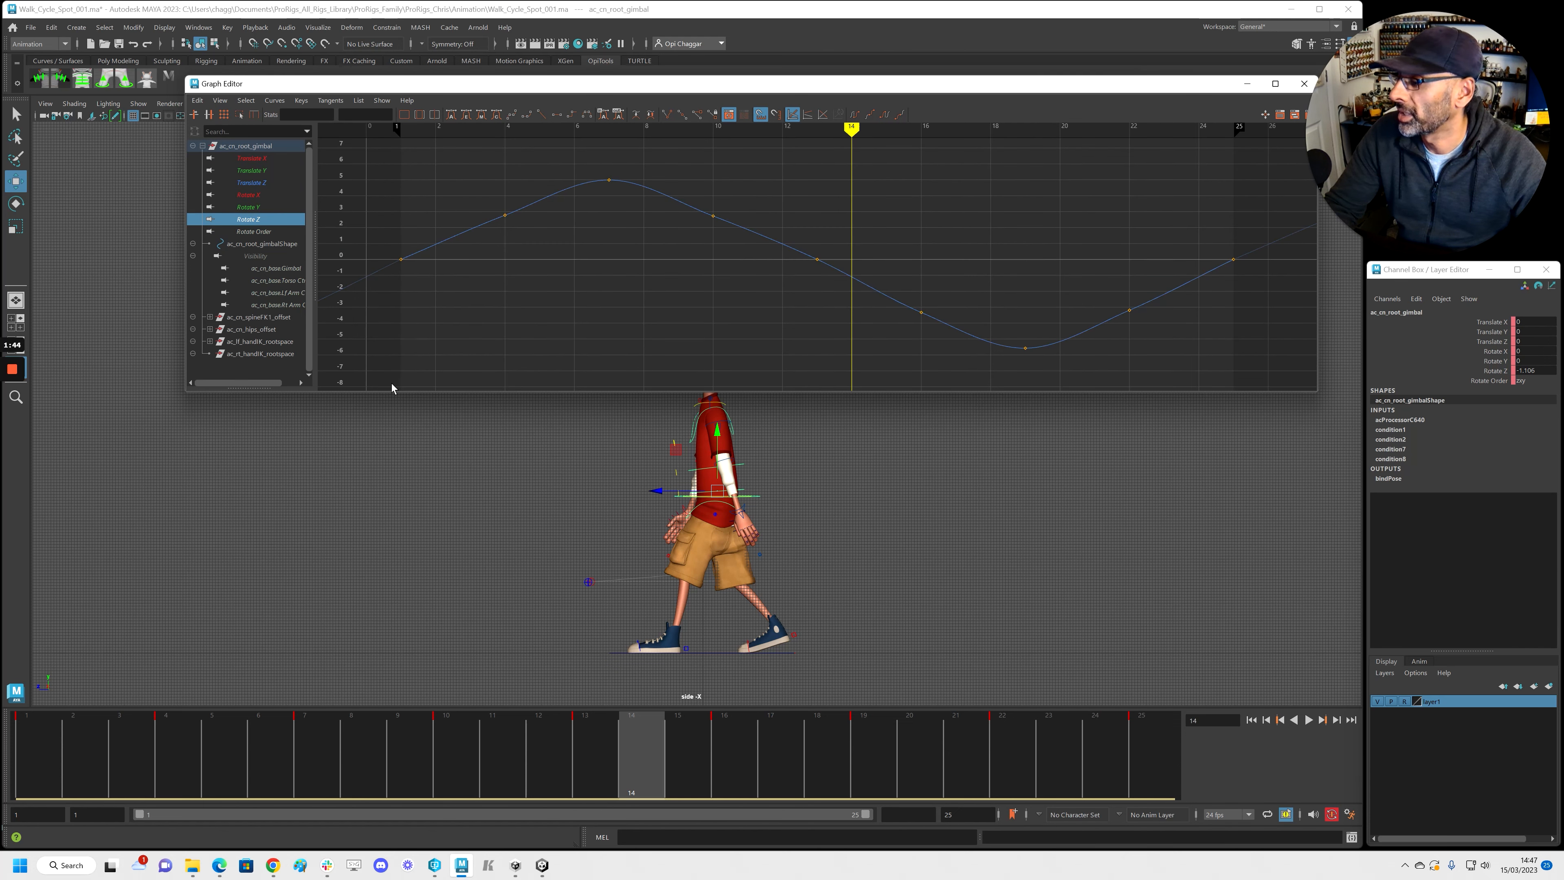
click(272, 196)
click(268, 207)
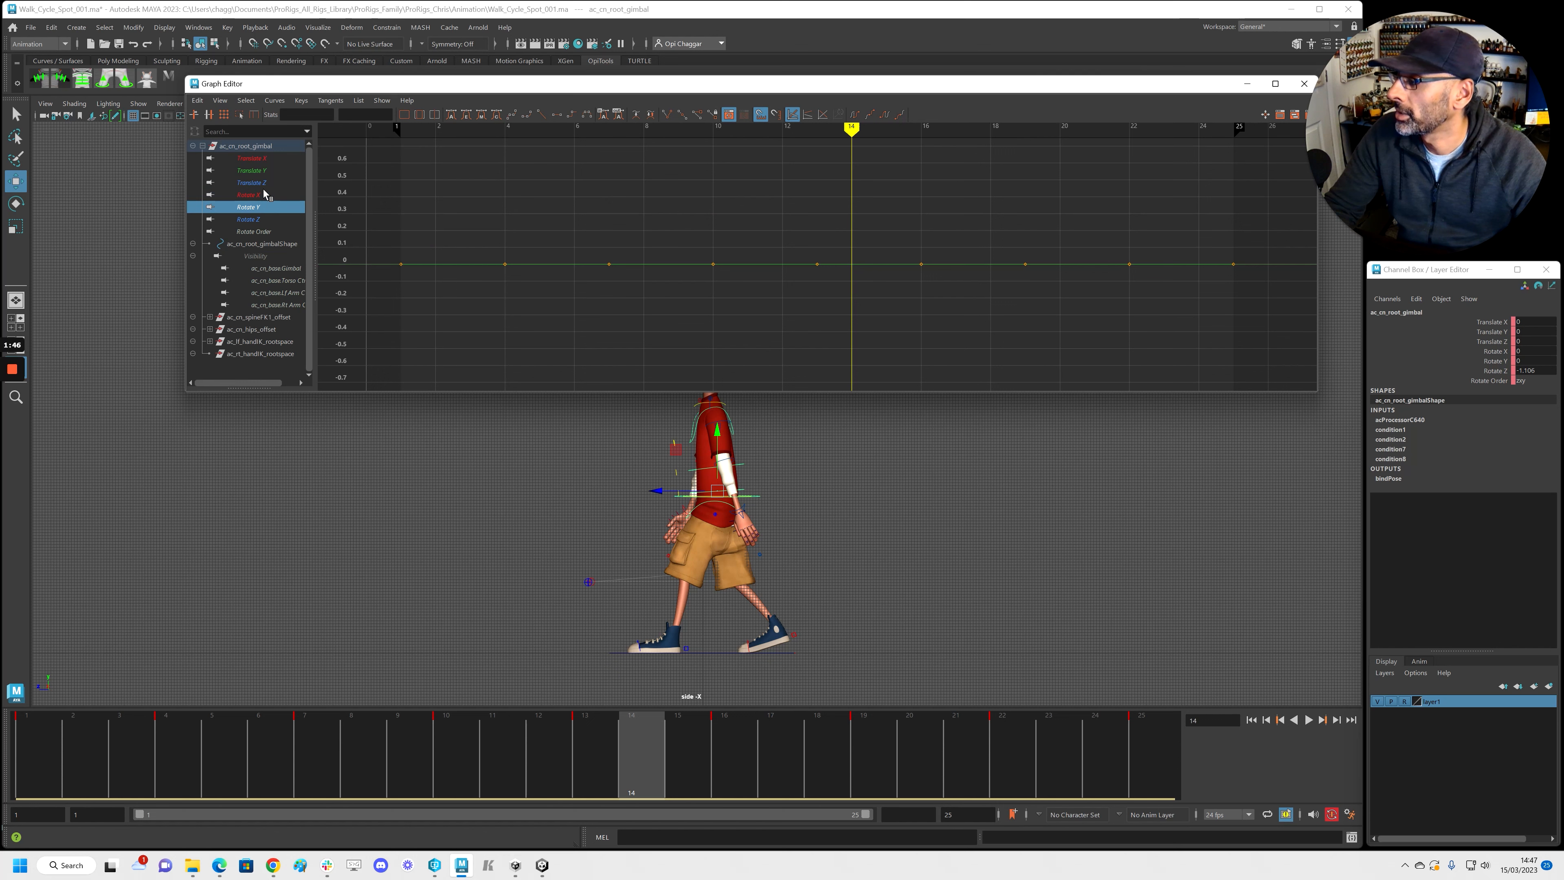
click(262, 183)
click(256, 173)
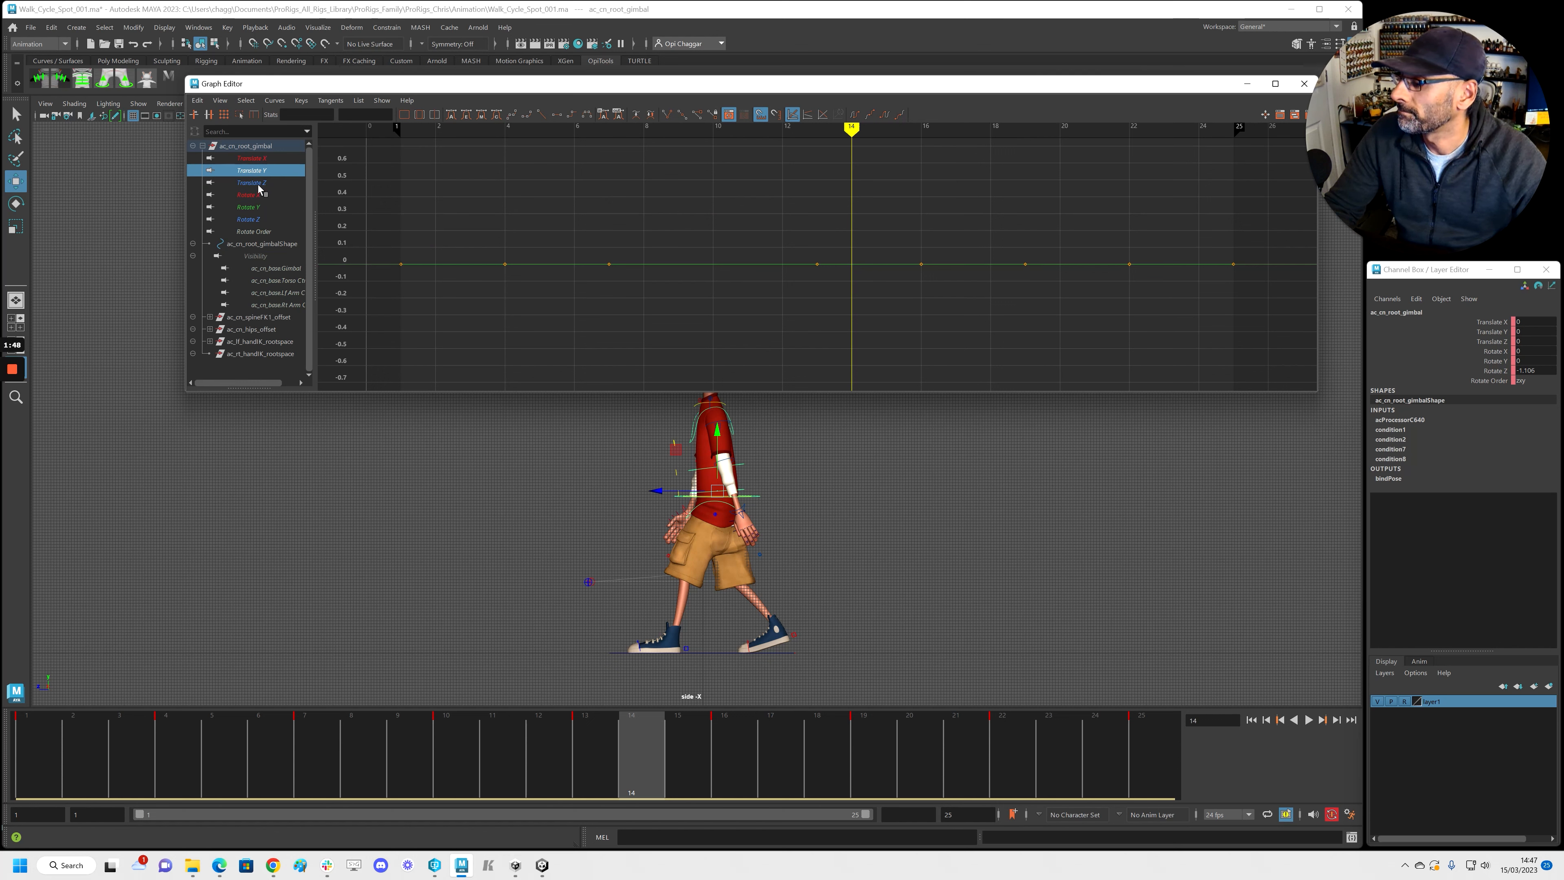
click(270, 194)
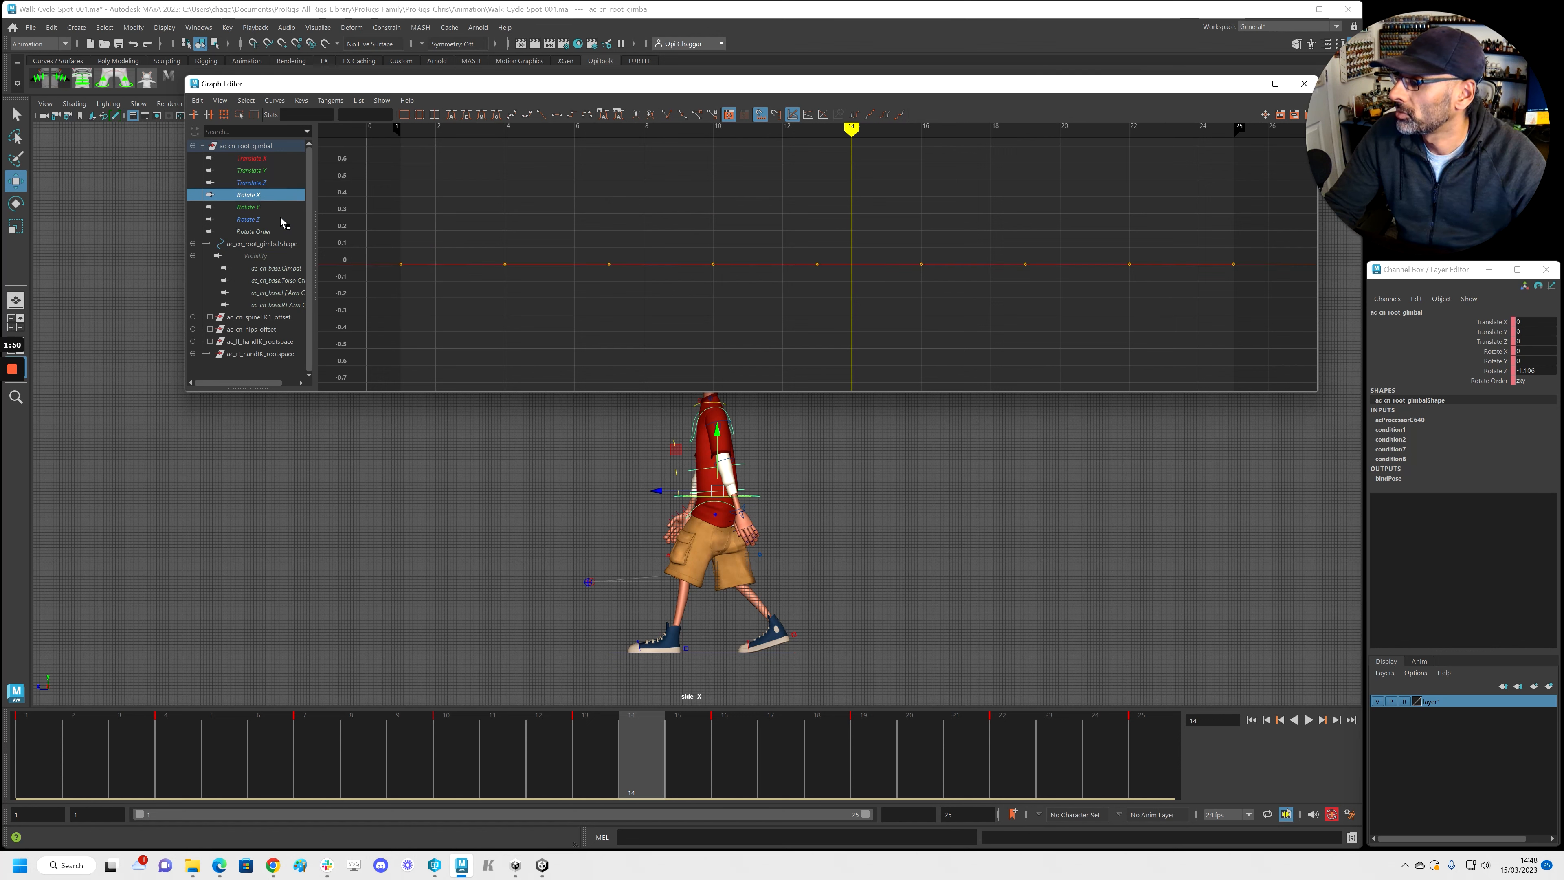
Step: Shift the root gimbal's Rotate X curve up to about 2.98 to lean the whole body forward
drag(716, 84, 1563, 185)
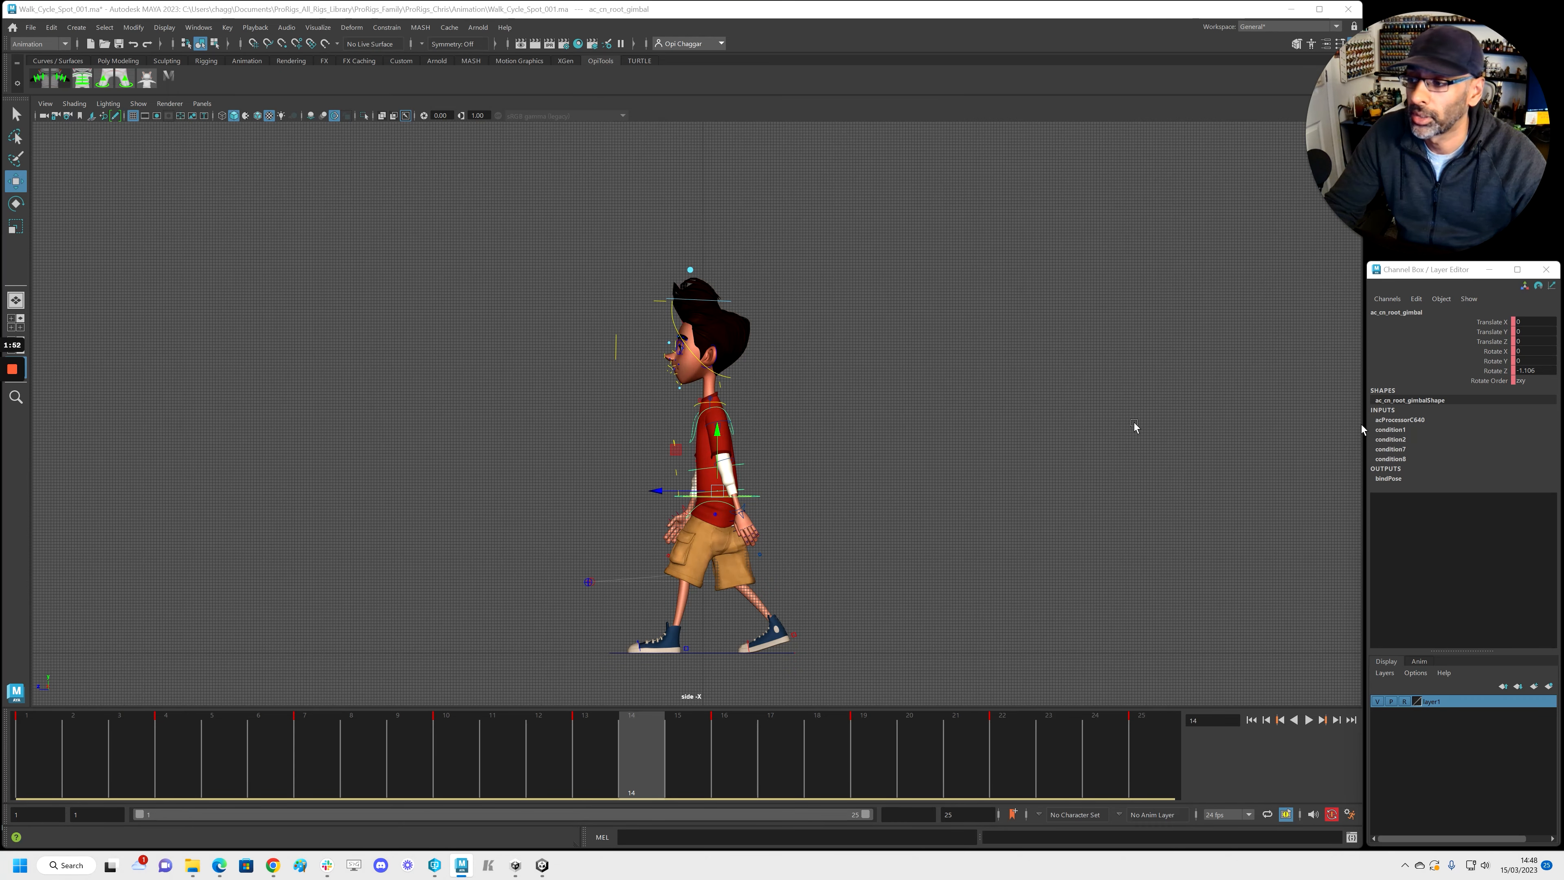
alt+middle_drag(817, 459, 807, 413)
scroll(807, 412, up, 1)
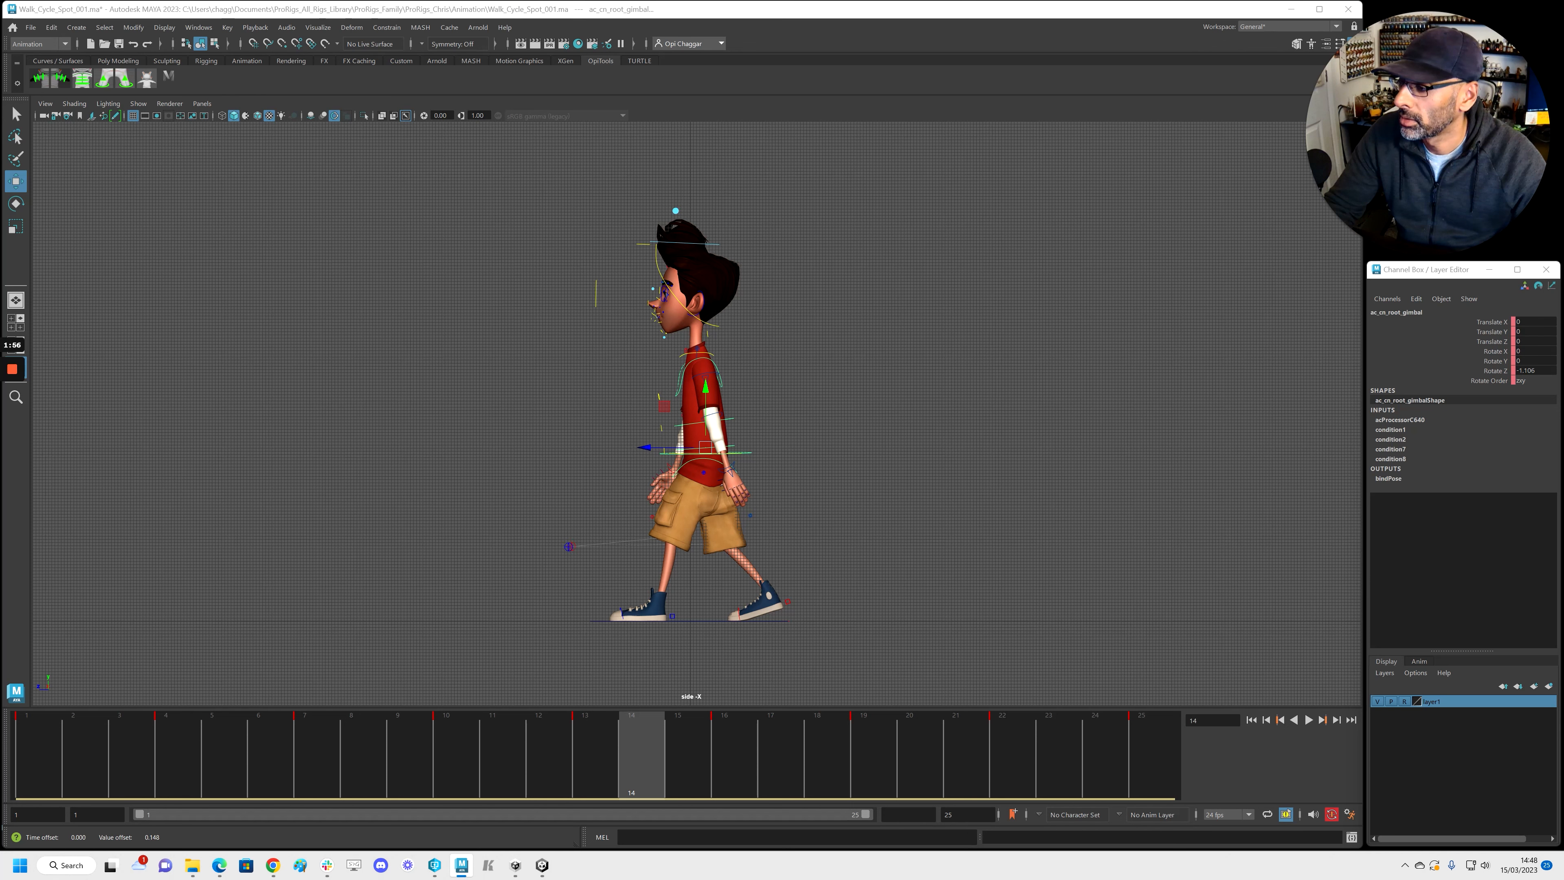
key(ctrl+z)
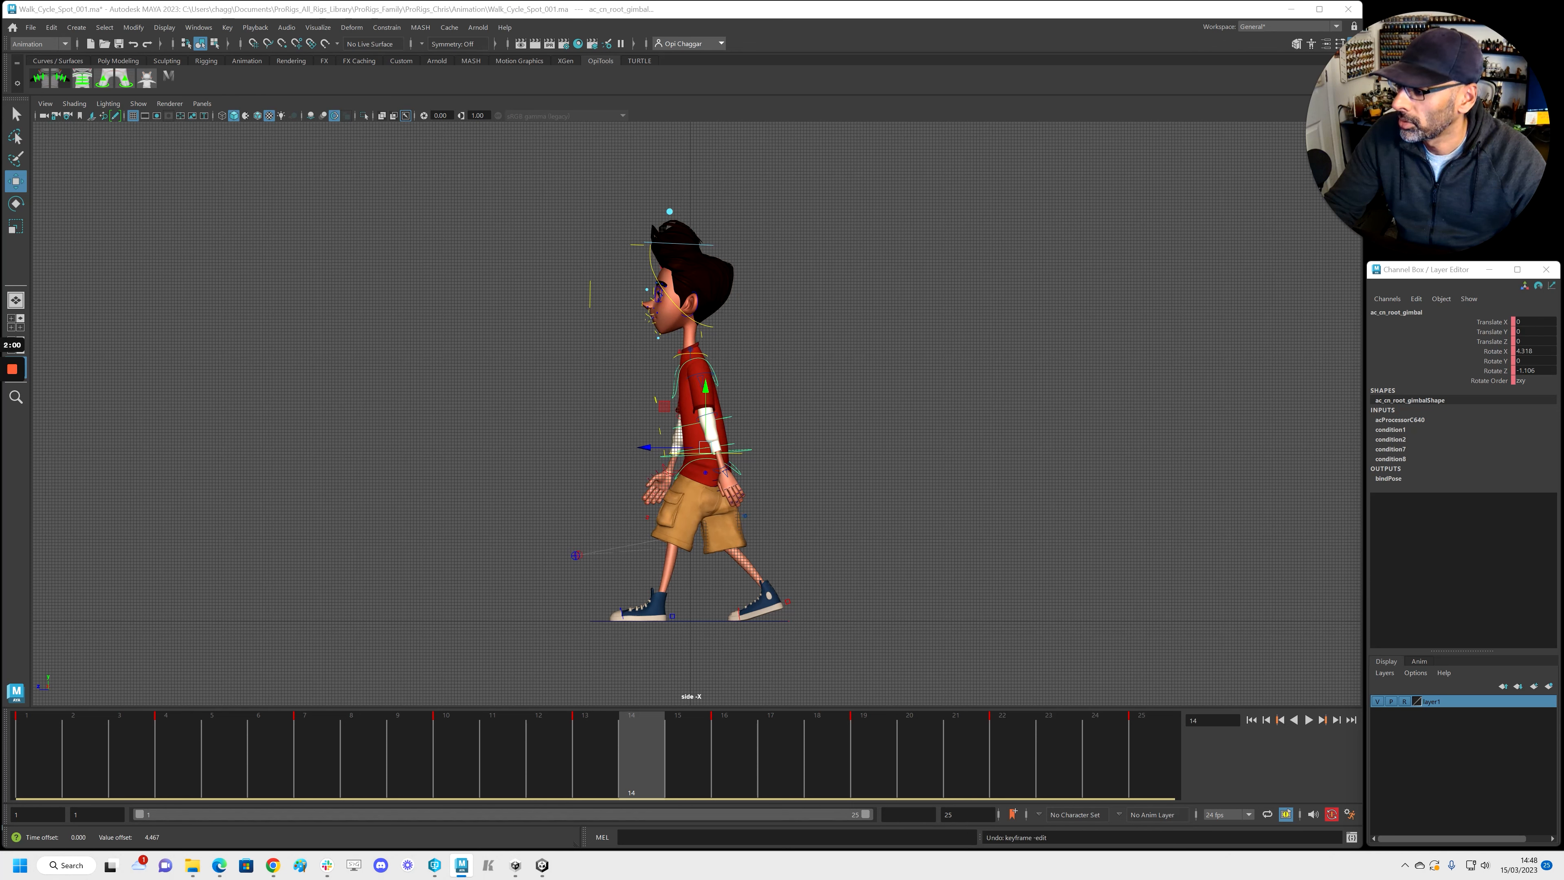
key(alt+v)
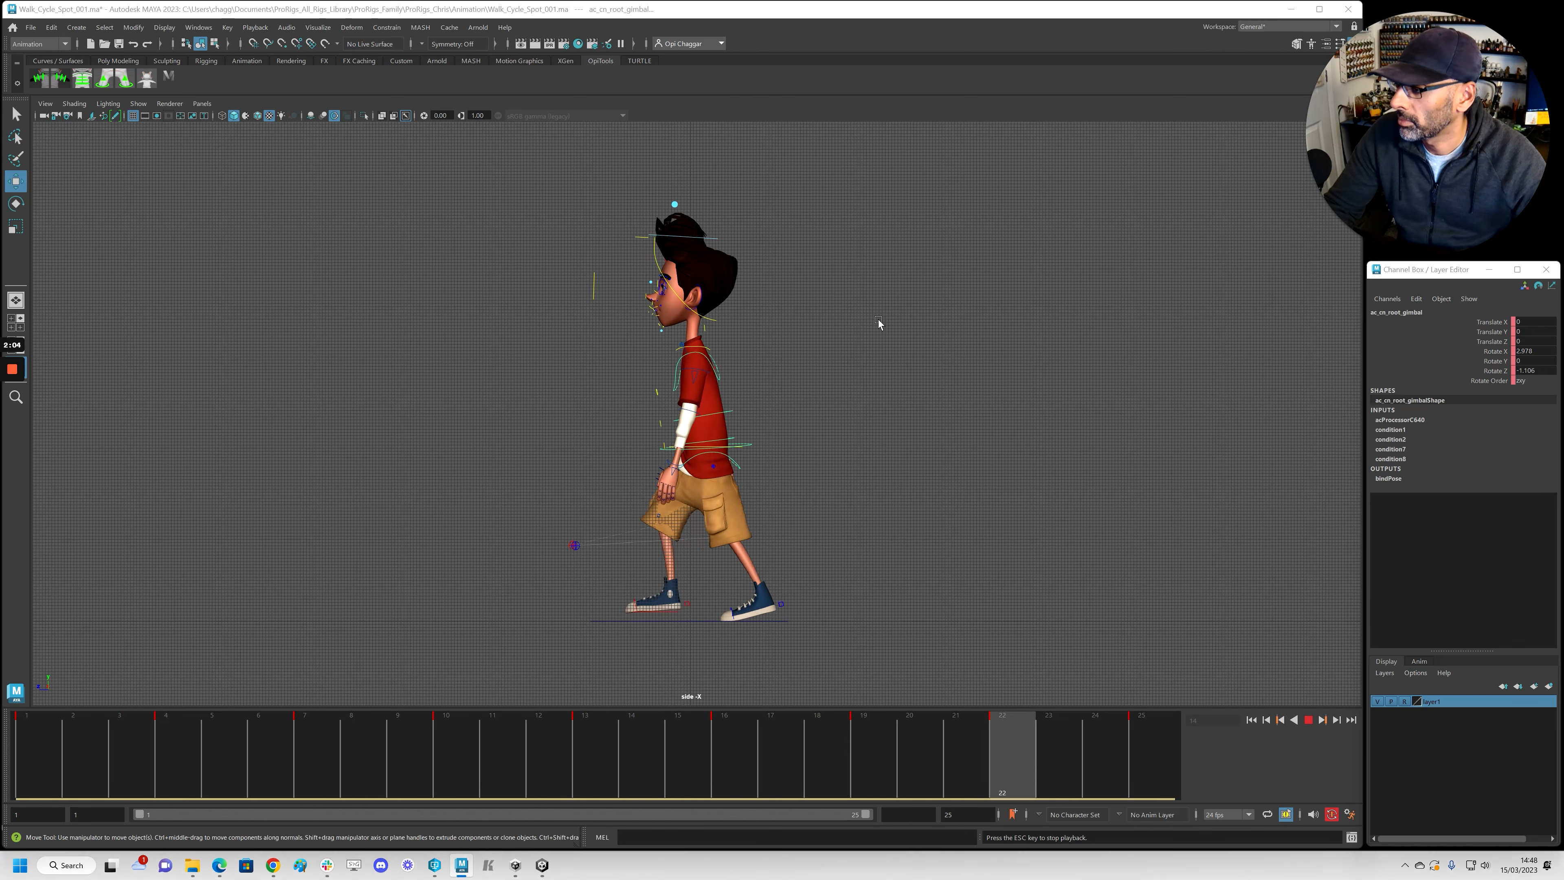
Step: Review the looping walk's body lean from a close side angle in the perspective view
key(space)
key(space)
alt+right_drag(1000, 396, 777, 480)
alt+drag(776, 480, 816, 484)
alt+right_drag(590, 489, 807, 521)
alt+drag(742, 517, 710, 509)
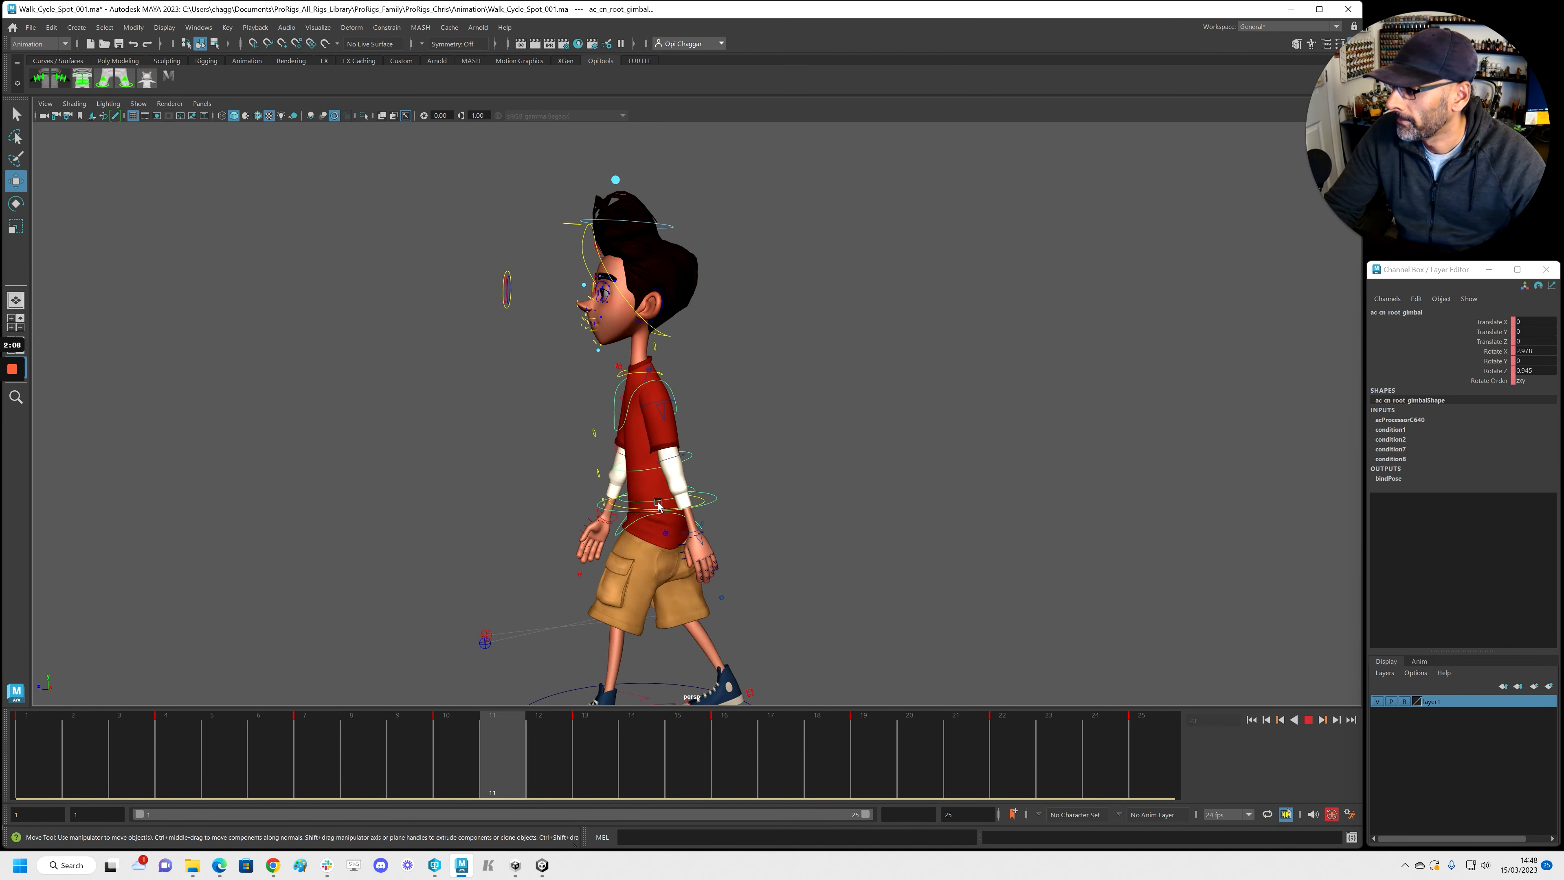
key(alt+v)
Step: Select the neck and head controls and shift their Rotate X curves upward to tilt the head down
click(620, 376)
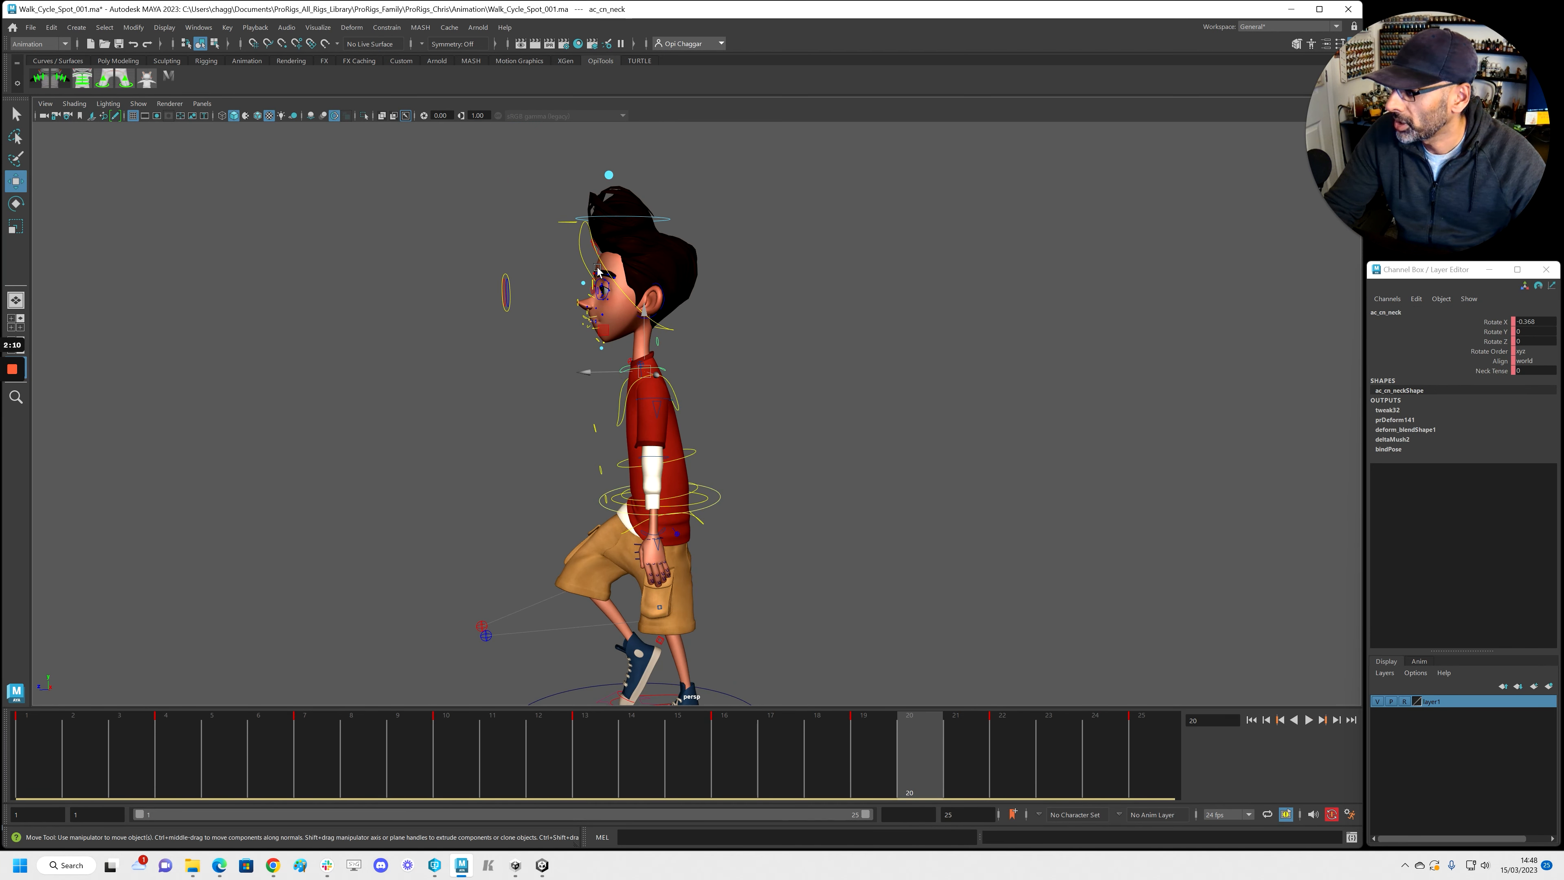
click(579, 247)
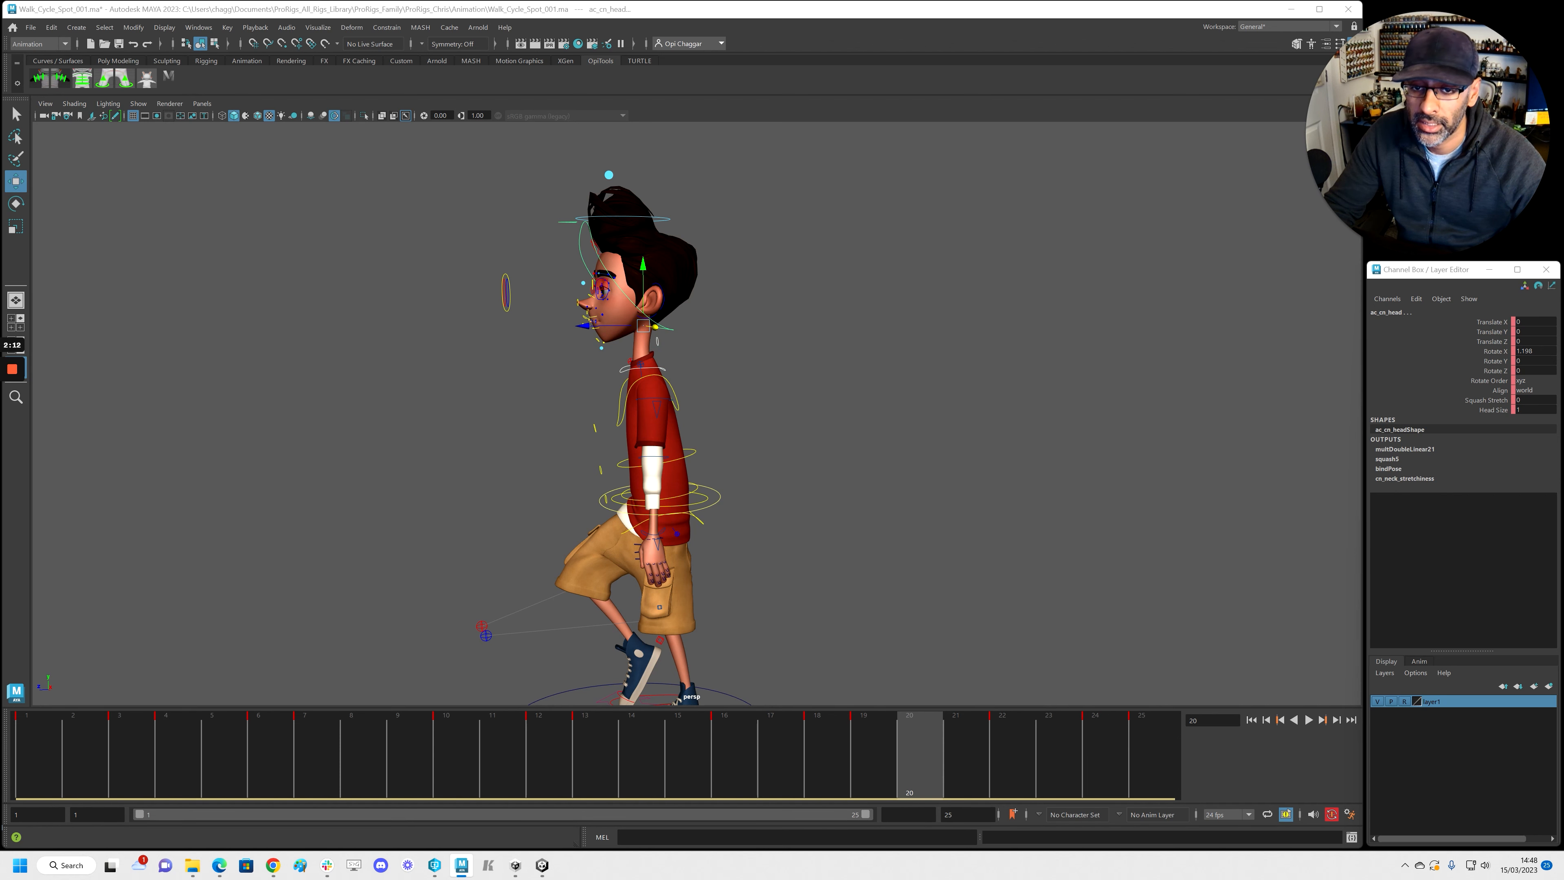
drag(1563, 265, 429, 131)
alt+right_drag(698, 599, 594, 588)
alt+middle_drag(856, 475, 866, 622)
alt+right_drag(918, 576, 764, 503)
alt+middle_drag(764, 503, 754, 541)
alt+right_drag(604, 392, 567, 268)
drag(1113, 447, 1112, 445)
shift+middle_drag(981, 378, 961, 341)
key(space)
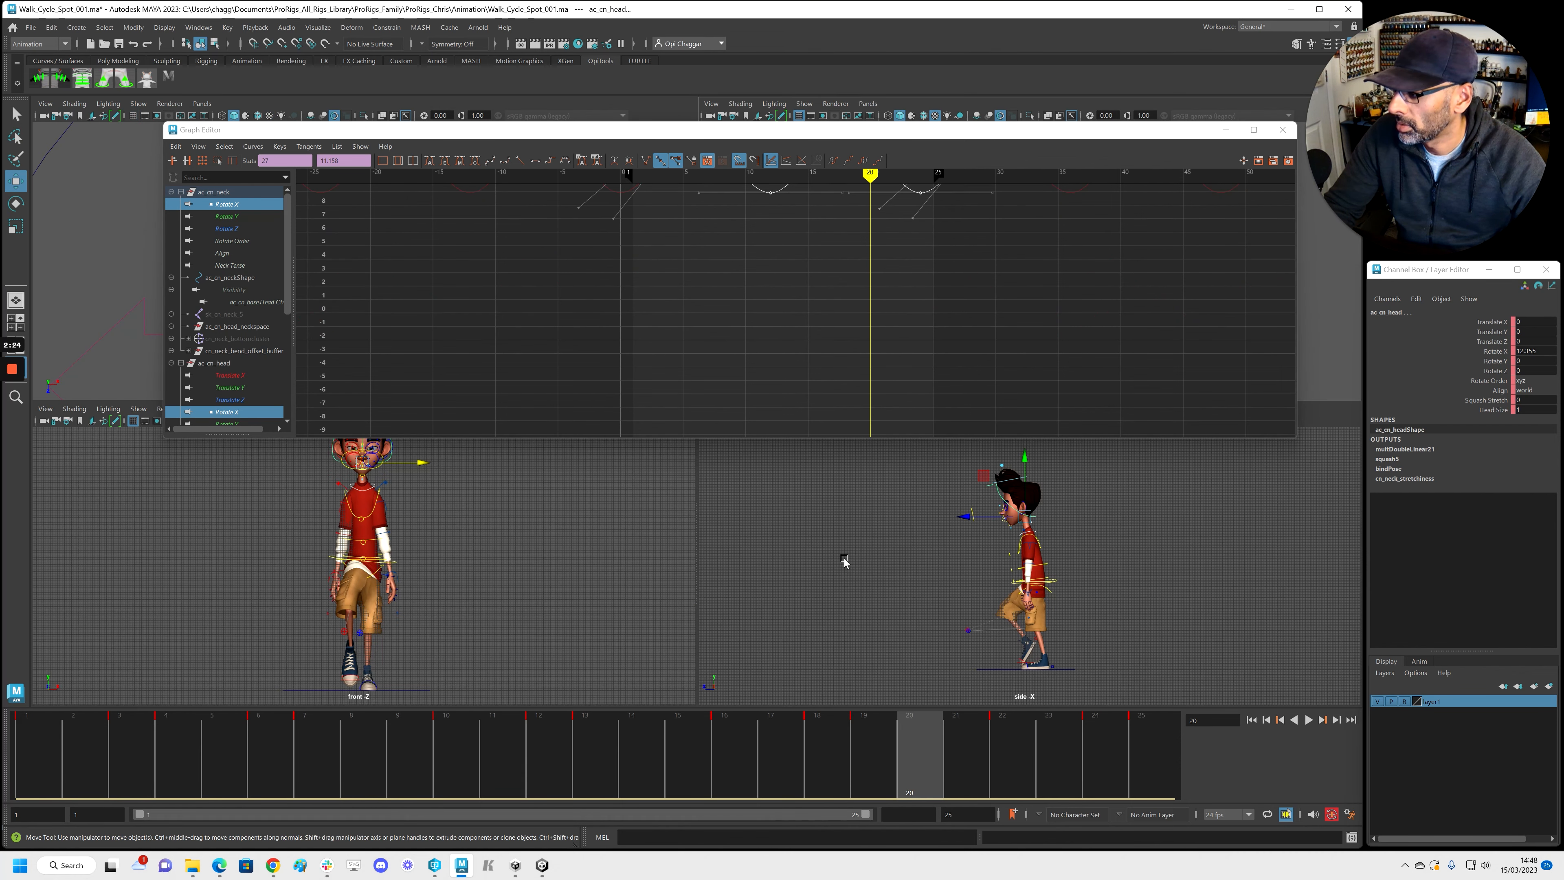
Step: Clear the selection and play back the walk in the perspective view to check the head tilt and body lean
click(1169, 256)
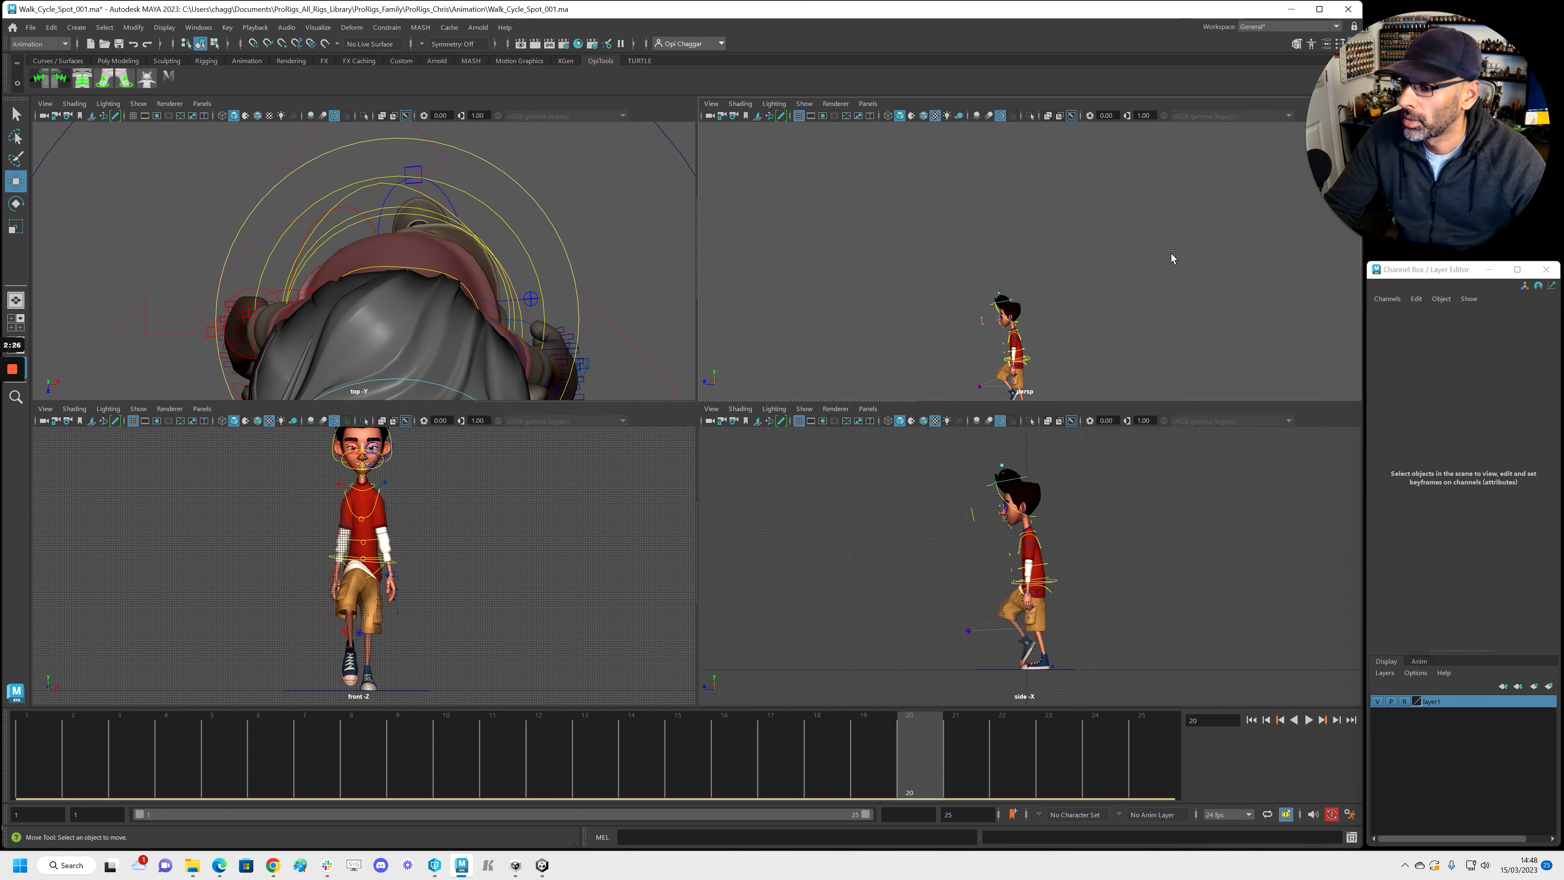
key(space)
key(alt+v)
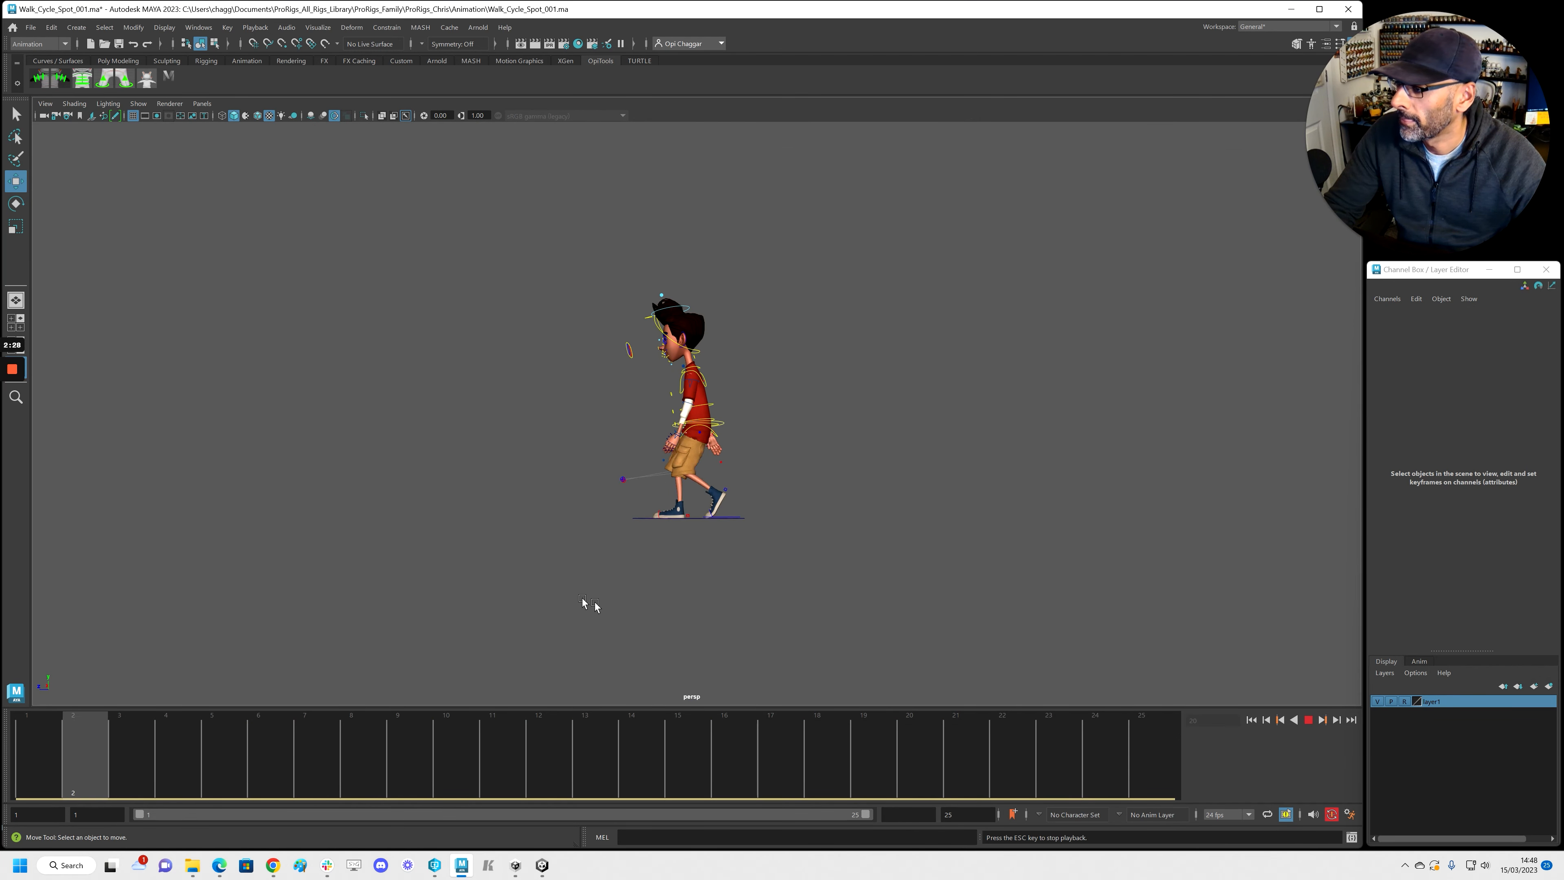
alt+drag(499, 622, 615, 629)
alt+right_drag(615, 629, 761, 629)
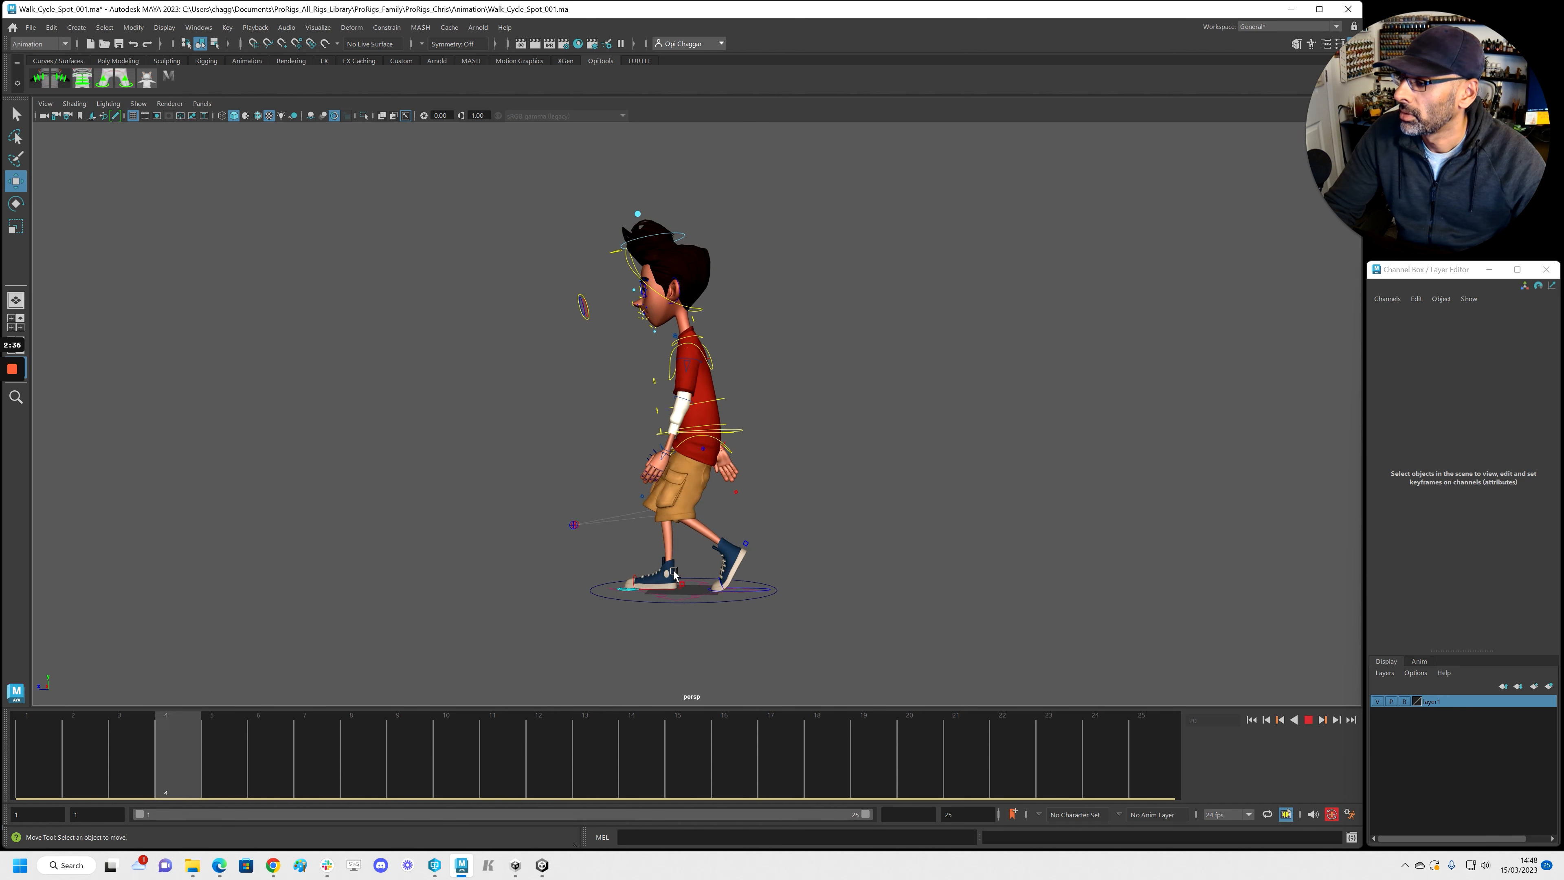
key(Escape)
alt+right_drag(549, 566, 827, 515)
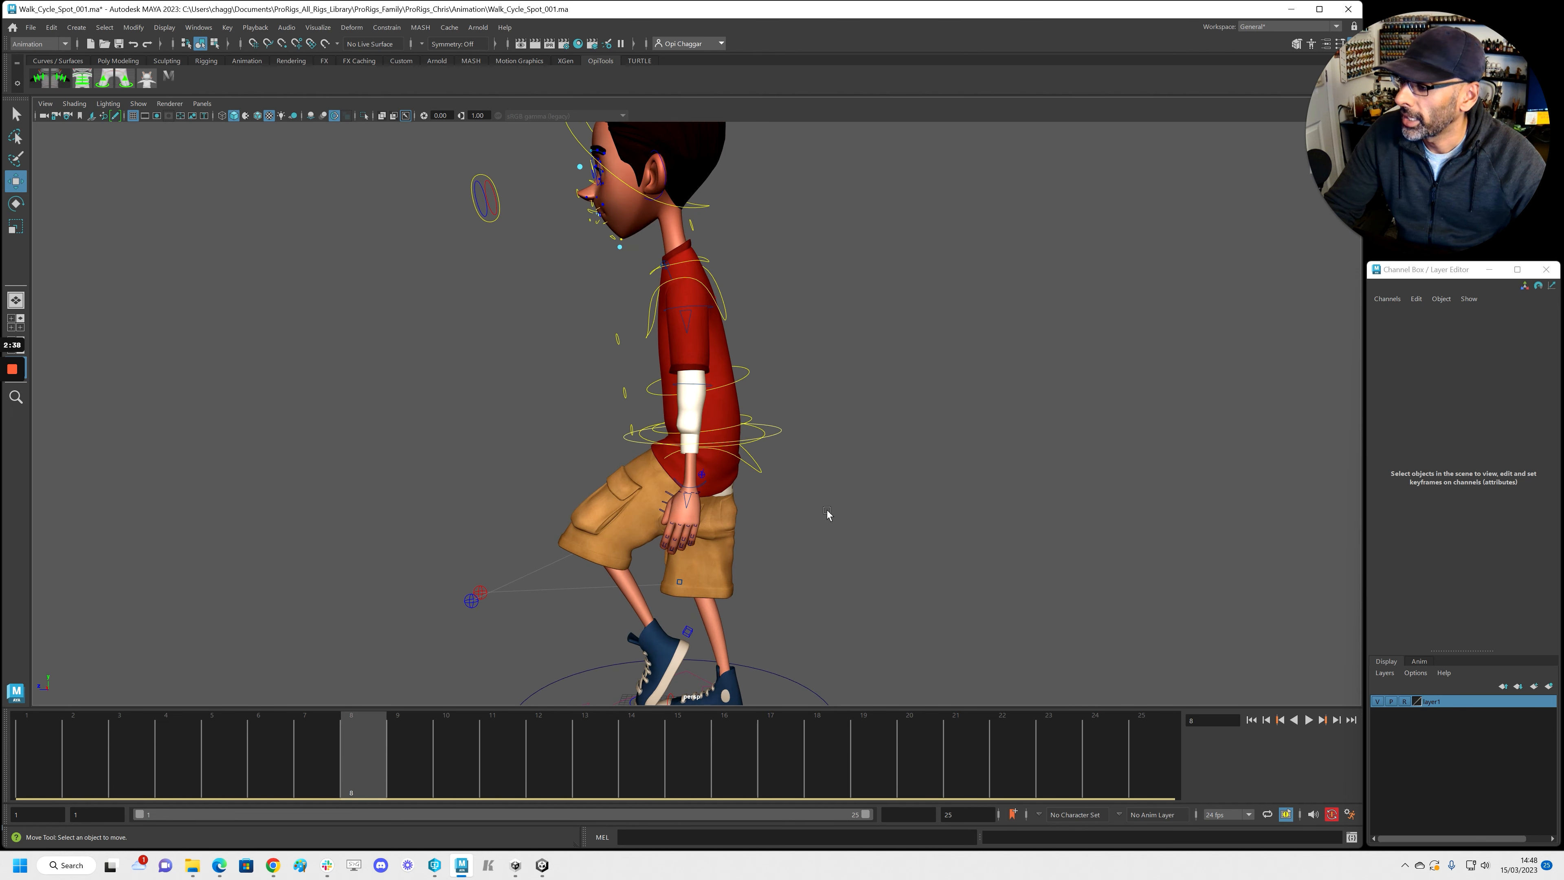
Step: Shift the root gimbal's Rotate X curve down to about -0.47 and play back the walk
click(779, 434)
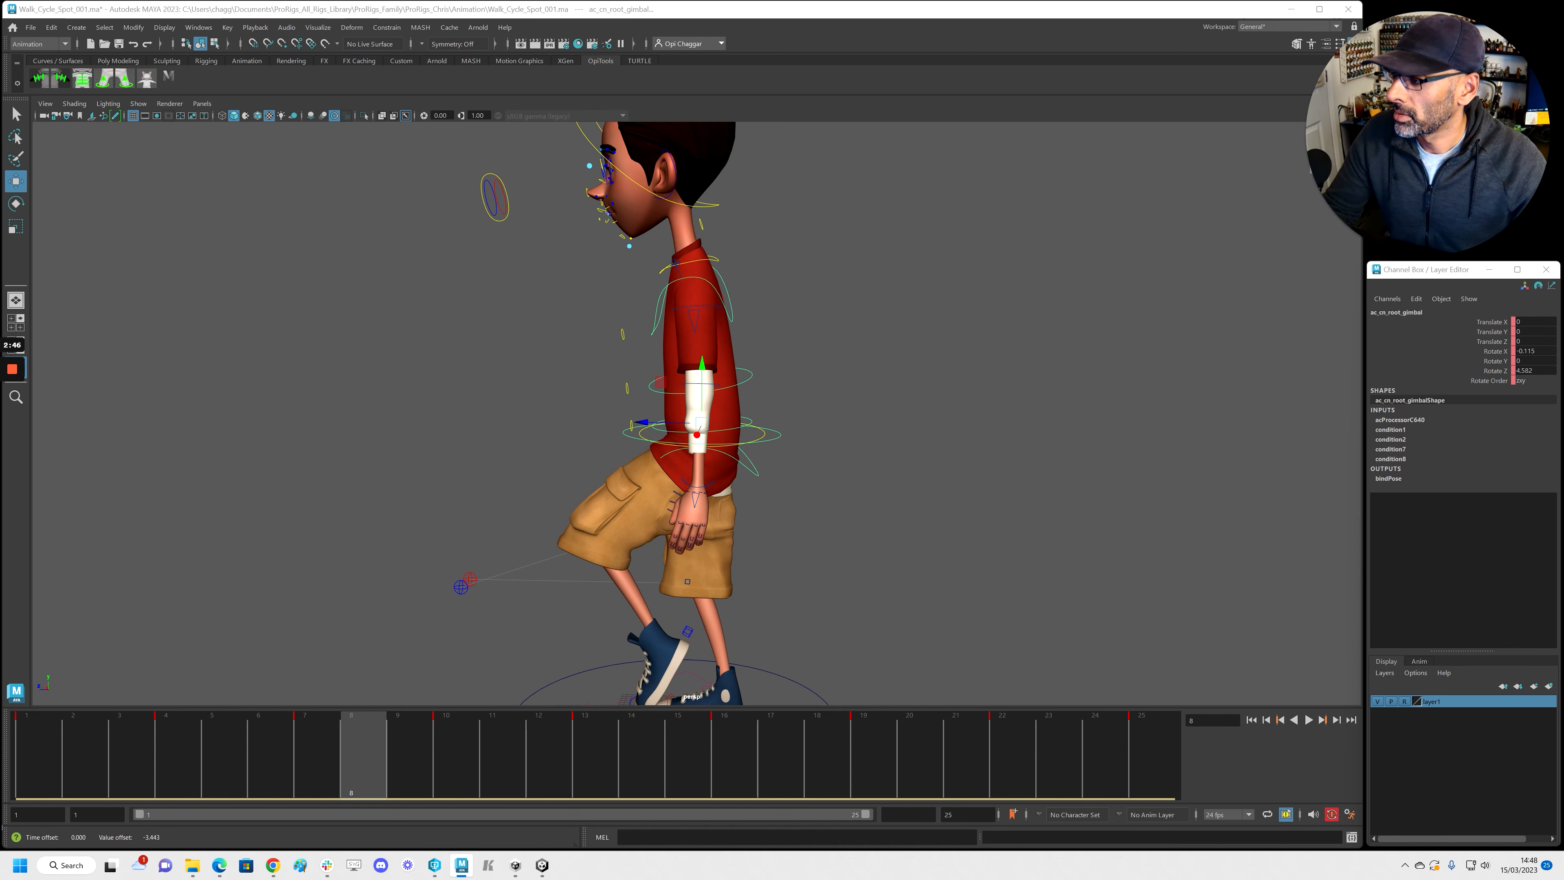
key(alt+v)
scroll(838, 446, down, 5)
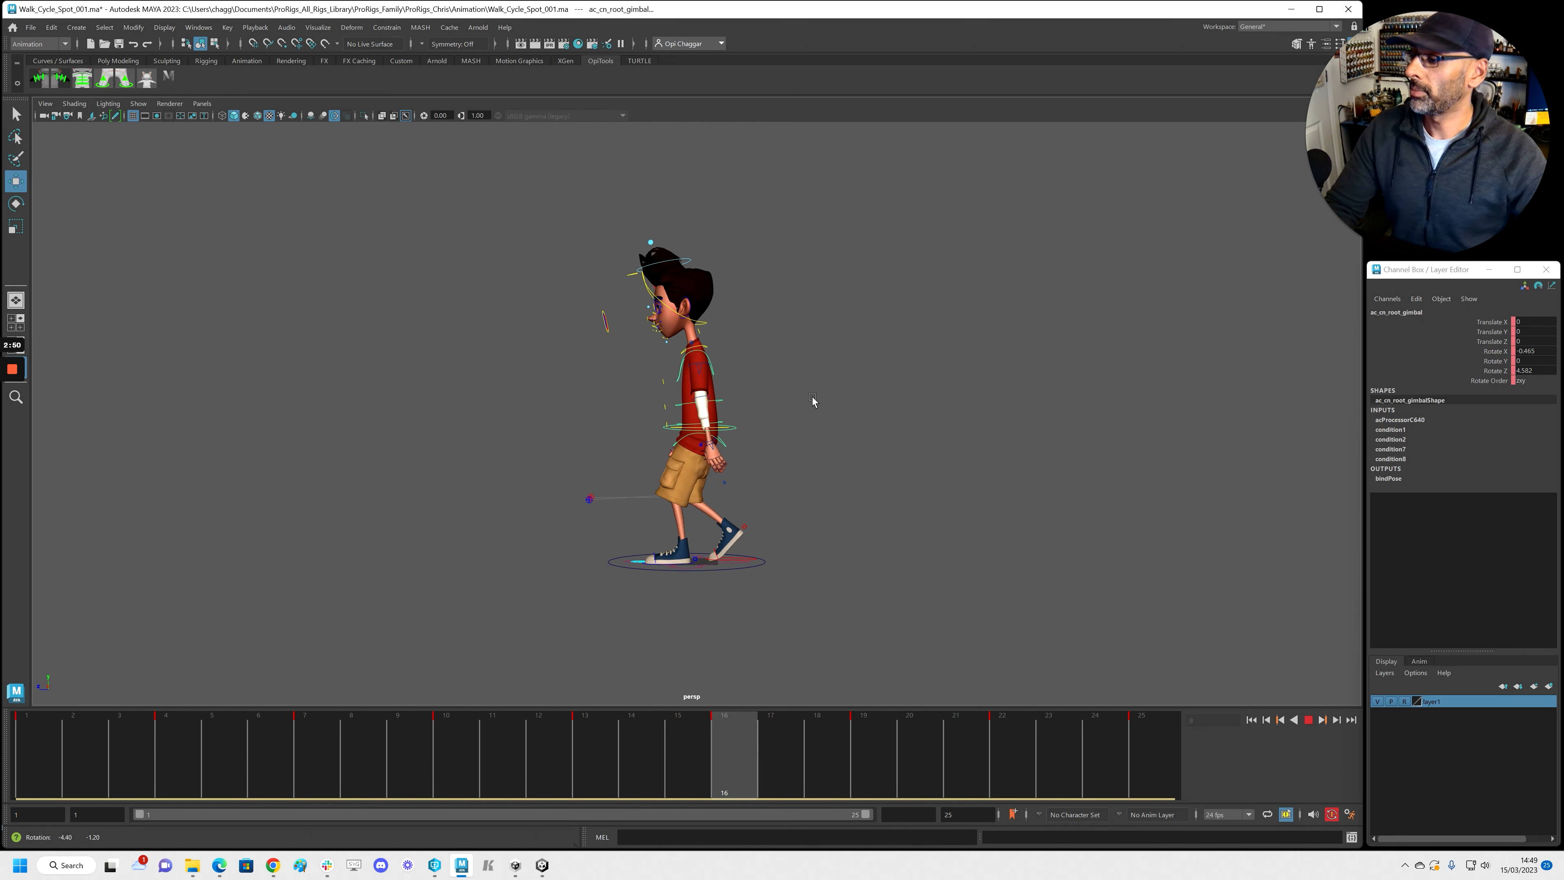
mouse_move(800, 558)
alt+mouse_down()
mouse_move(856, 559)
mouse_move(802, 546)
alt+mouse_up()
scroll(949, 374, up, 5)
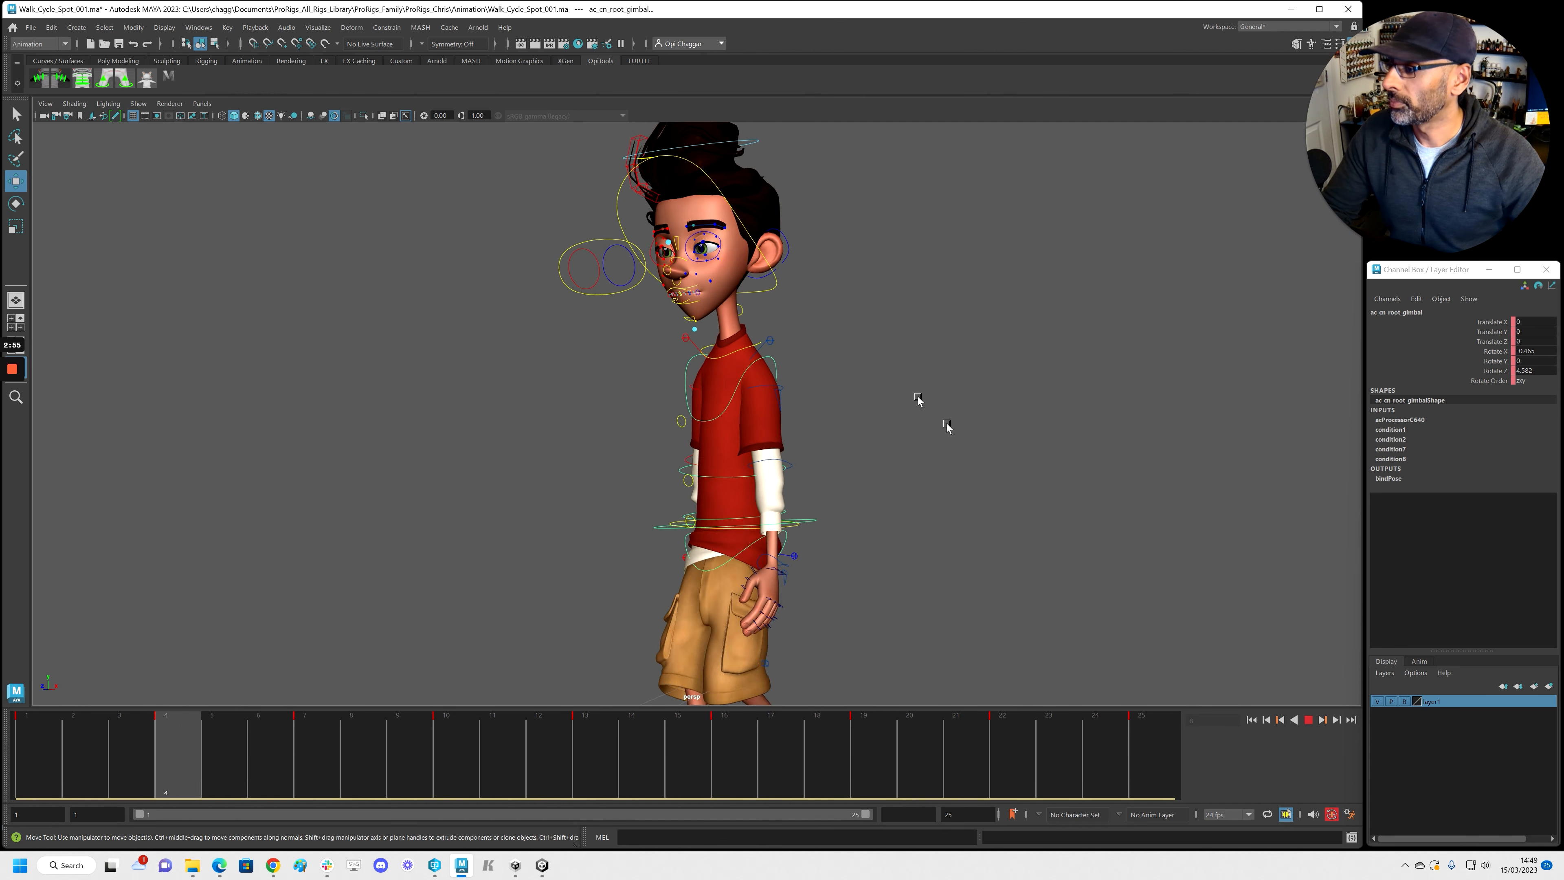
key(Escape)
Step: At frame 1, lower the eye look-at control to about -1.4 in Translate Y and check the gaze in playback
click(640, 256)
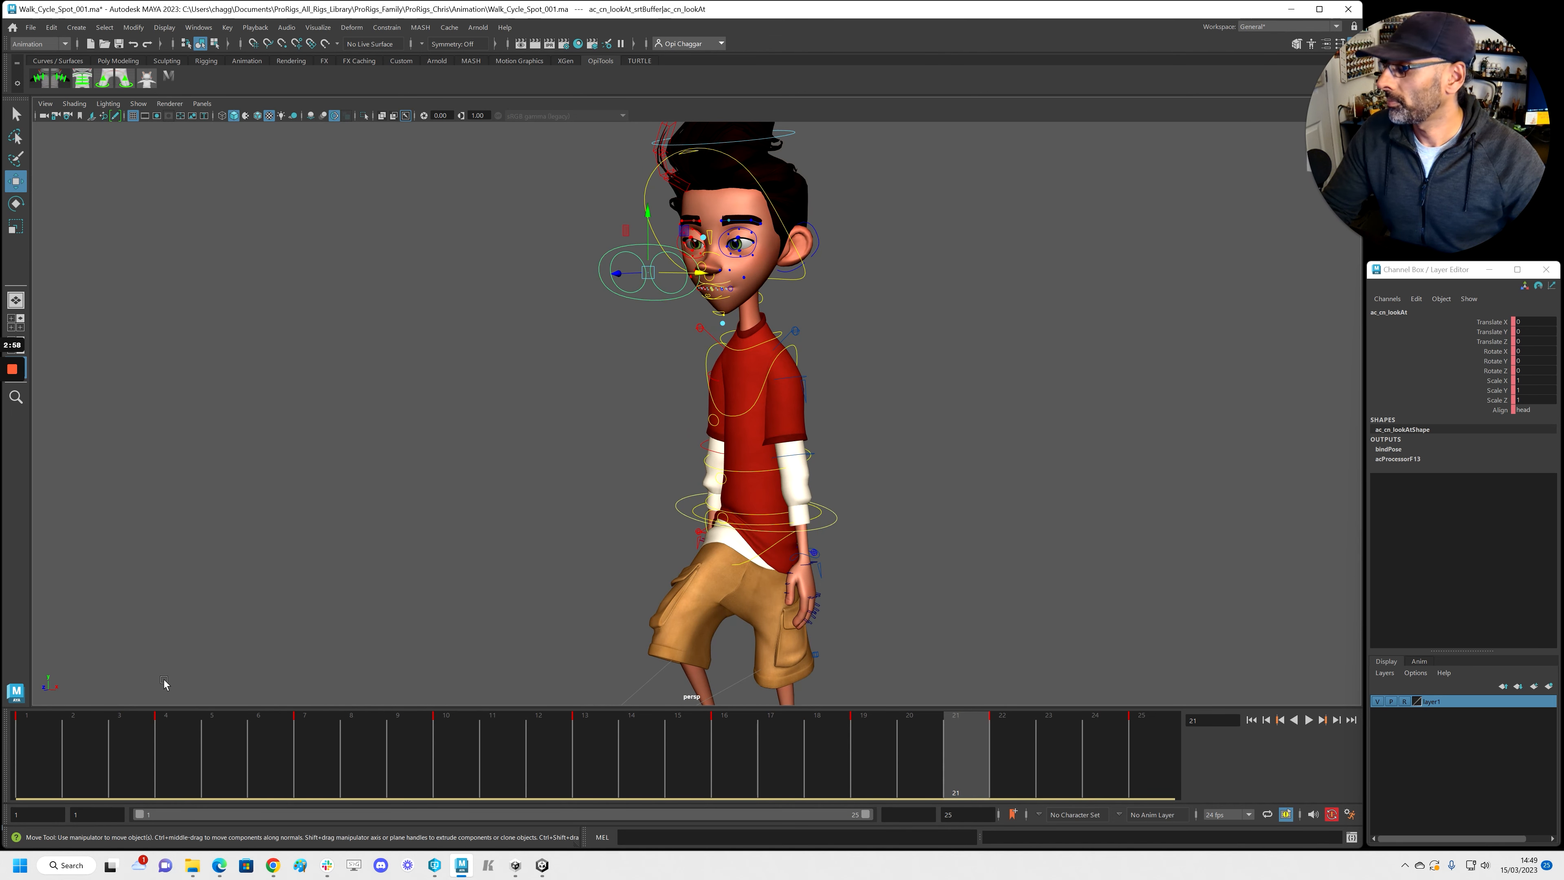
key(alt+shift+v)
alt+drag(216, 601, 639, 338)
drag(690, 241, 687, 250)
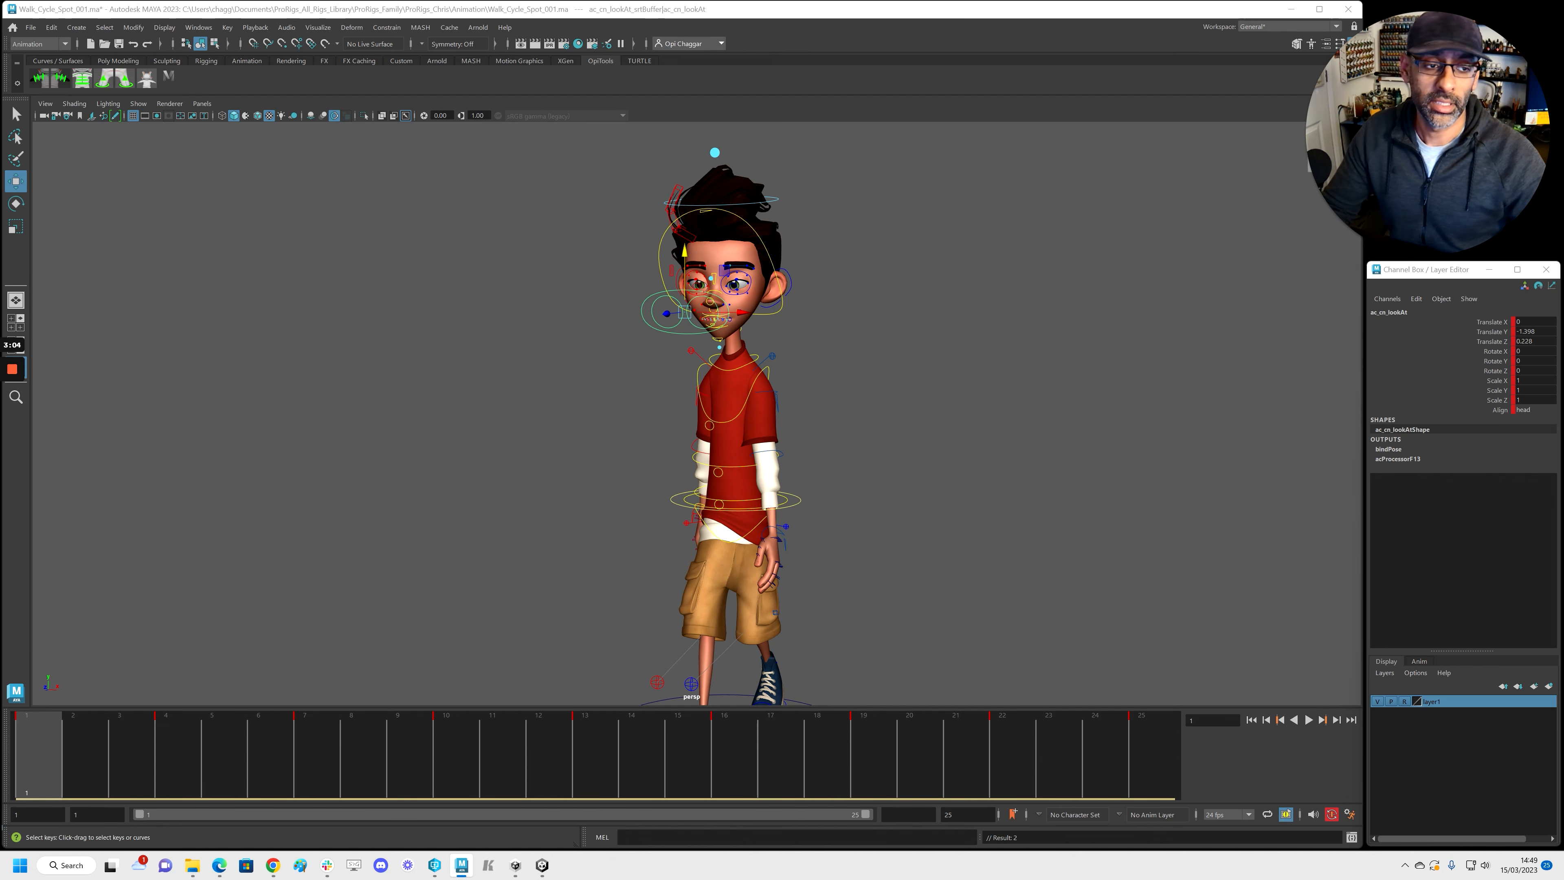
click(1012, 427)
key(alt+v)
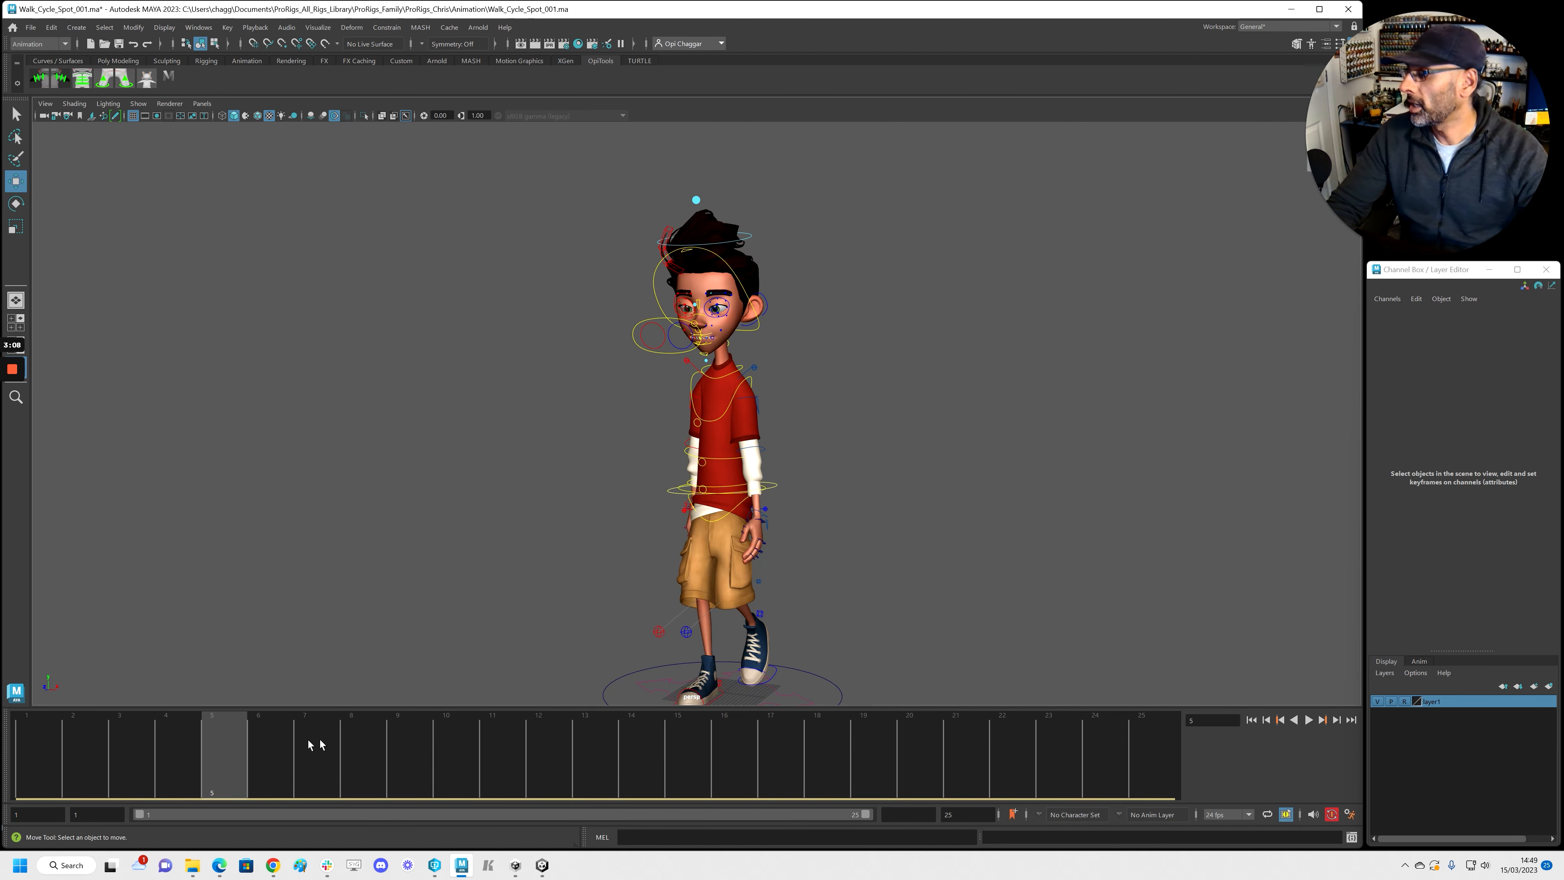
key(alt+v)
Step: At frame 1, lower the upper head control to about -0.53 in Translate Y to squash the top of the head
key(alt+shift+v)
alt+right_drag(643, 504, 824, 463)
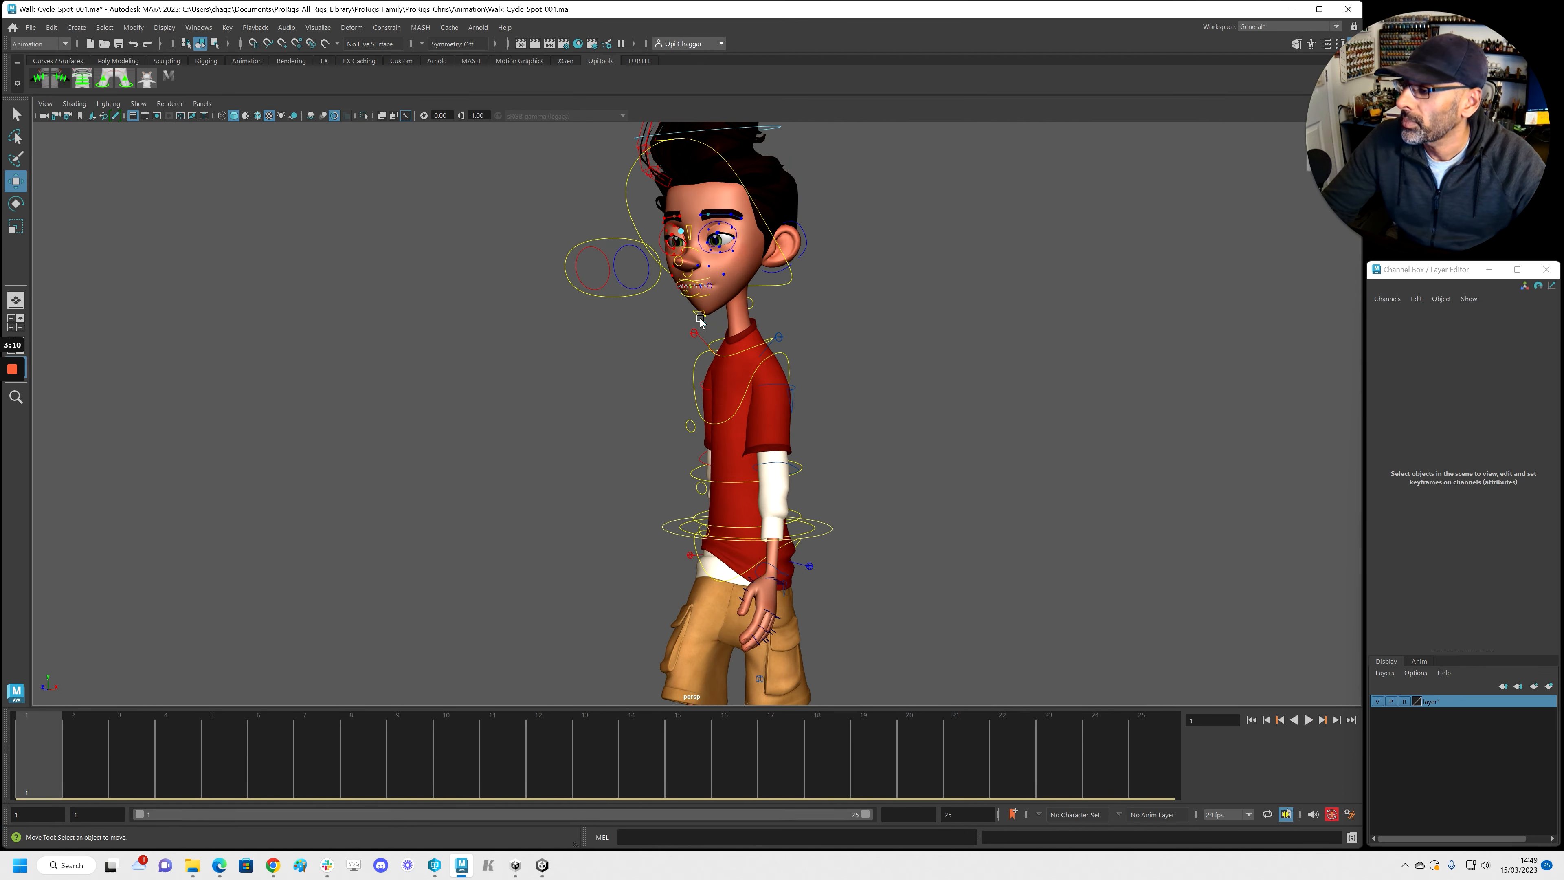
click(706, 323)
alt+middle_drag(789, 339, 849, 387)
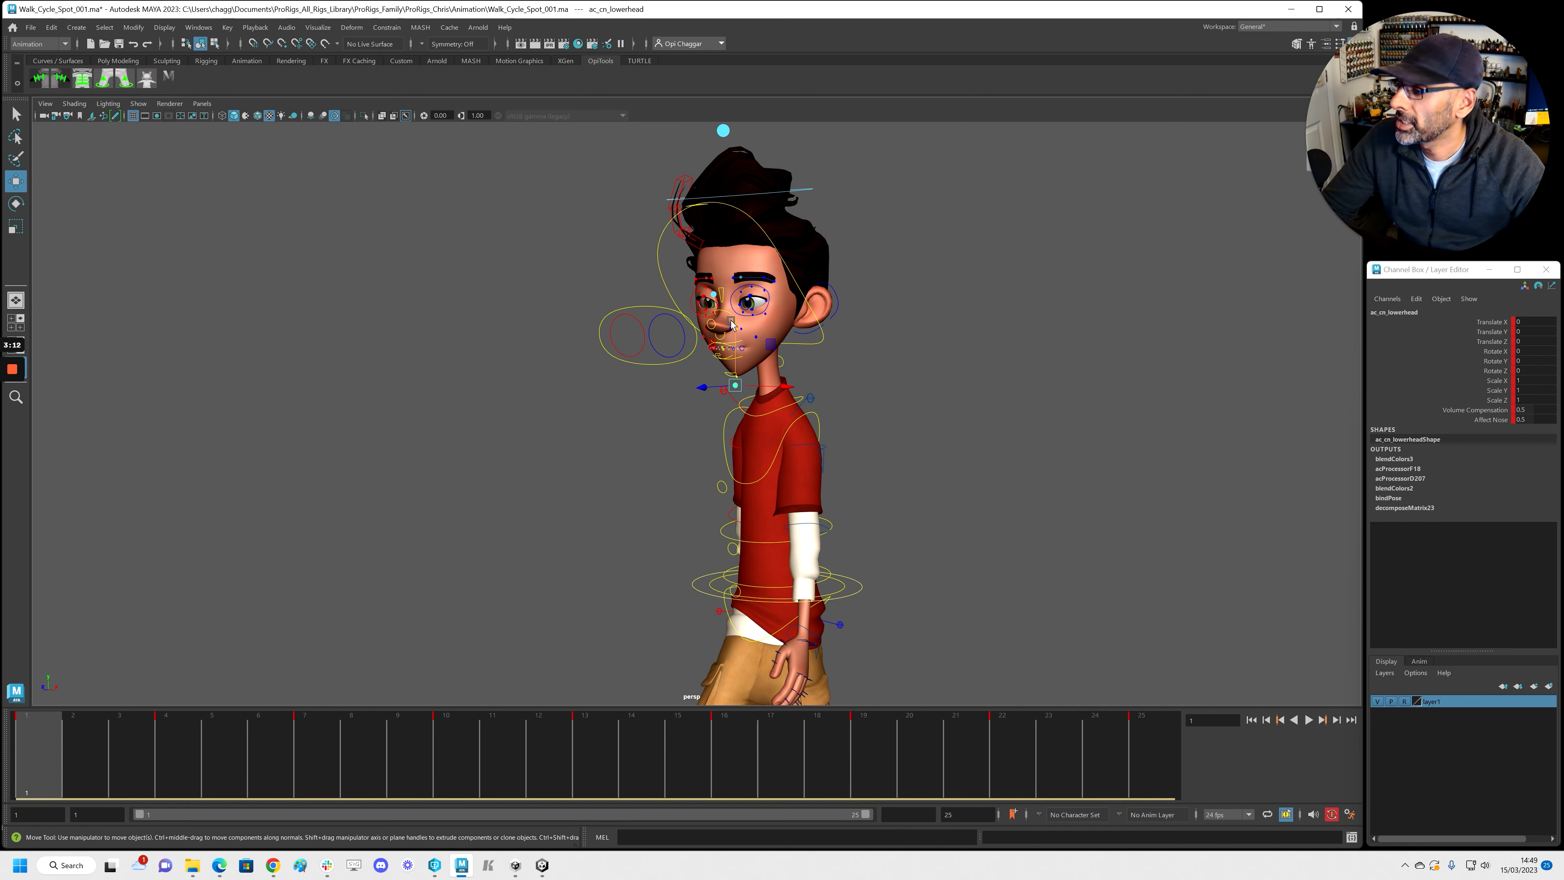
click(713, 296)
click(719, 129)
alt+drag(743, 208, 721, 131)
key(ctrl+z)
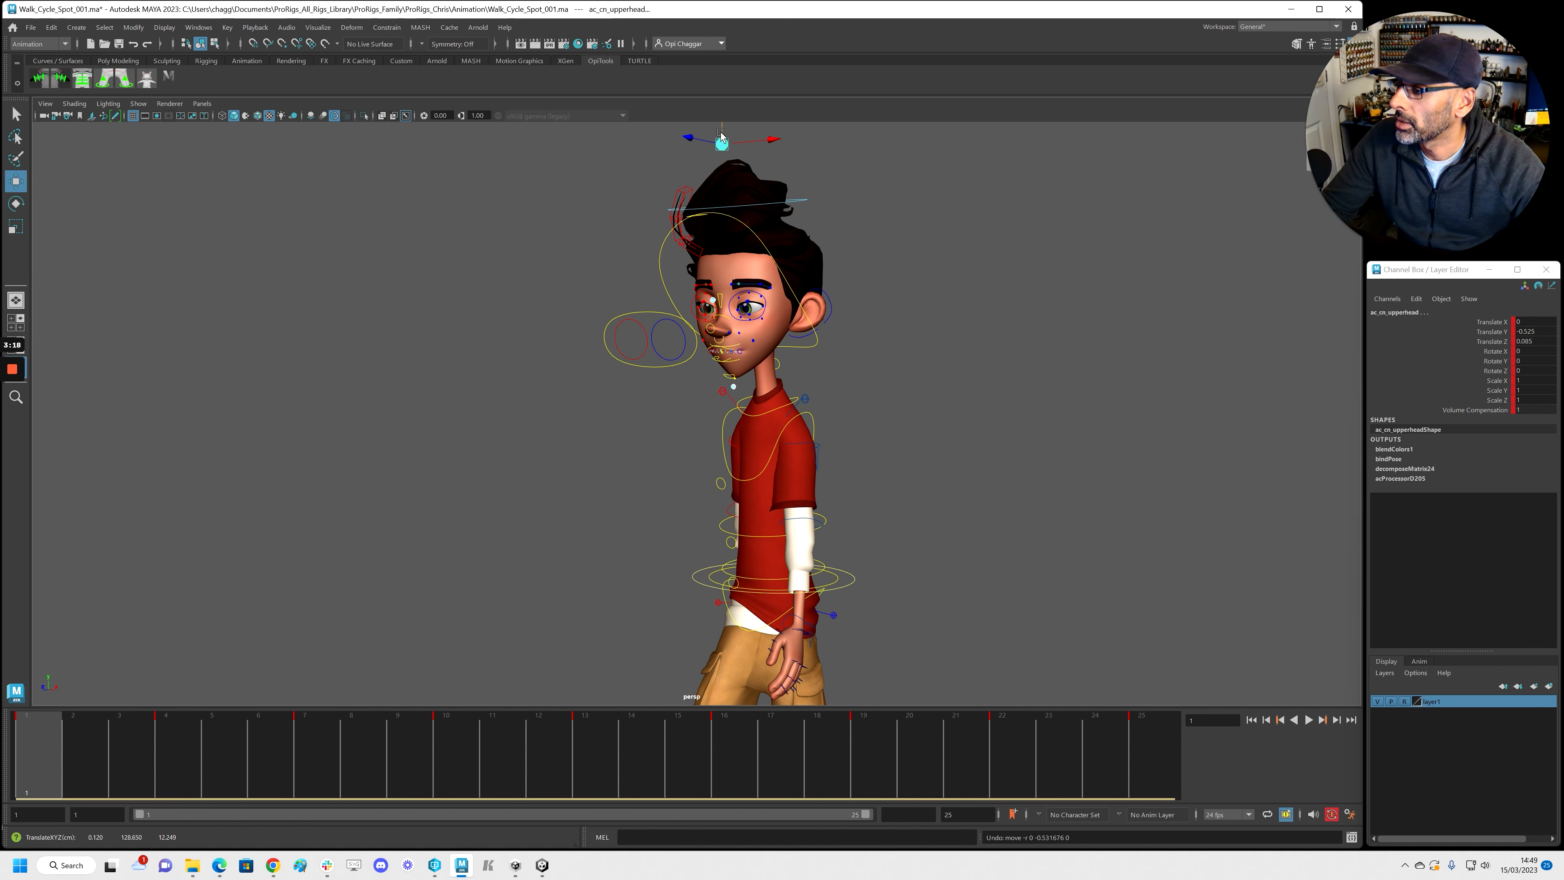
Step: Try lowering the lower head control at frame 4 to about -0.41 in Translate Y
click(773, 418)
click(733, 390)
mouse_move(40, 787)
mouse_down()
mouse_move(159, 783)
mouse_move(31, 782)
mouse_up()
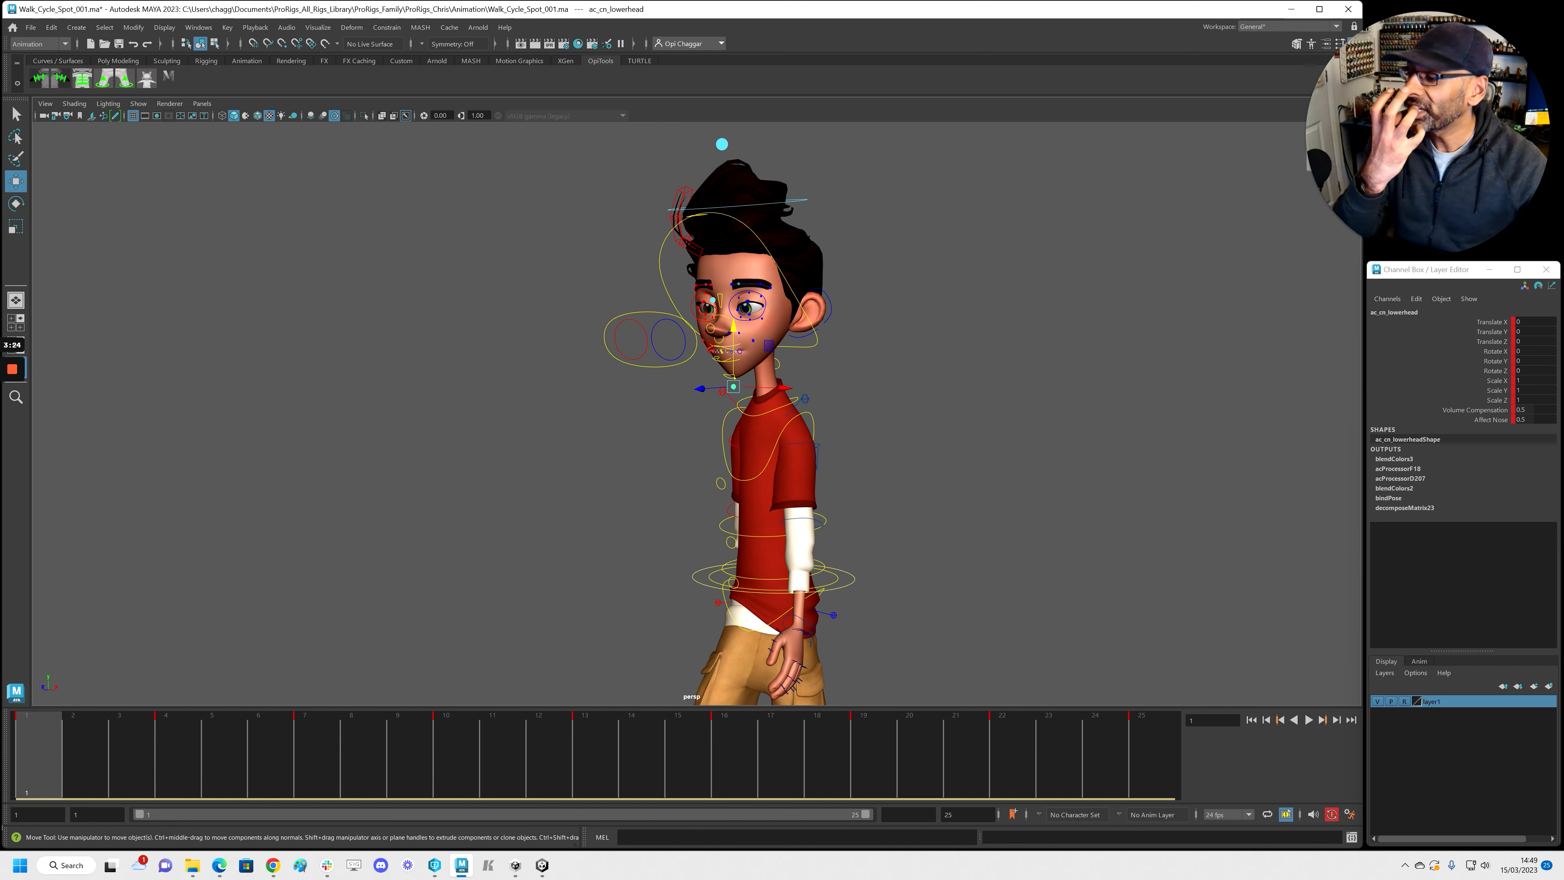
drag(47, 765, 175, 761)
alt+drag(497, 536, 483, 531)
drag(710, 332, 709, 332)
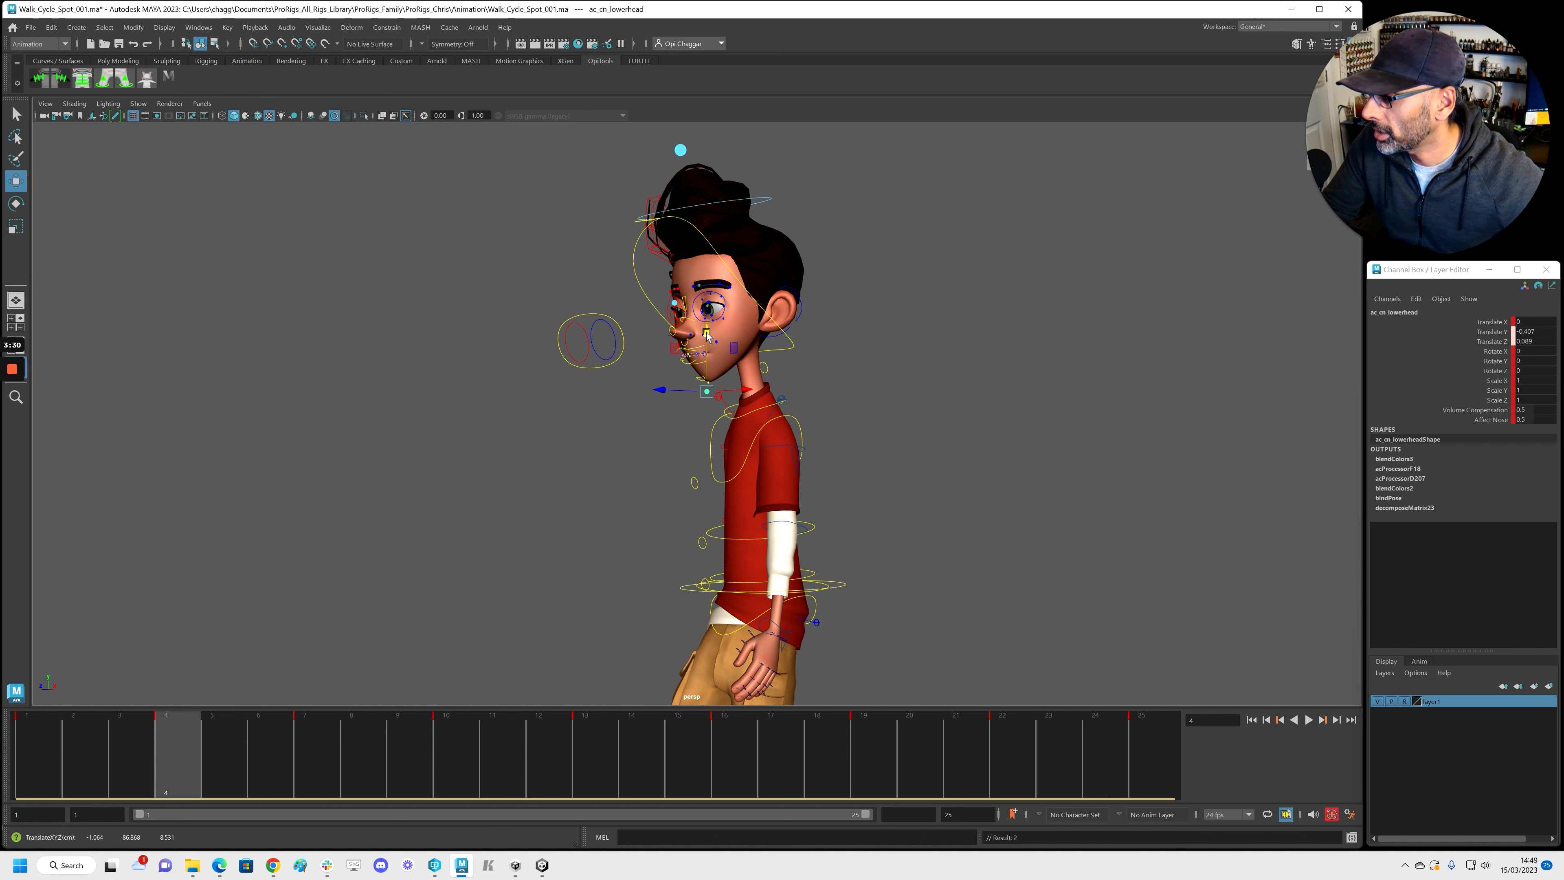
Step: Delete the lower head control's keys from frame 3 to frame 22
click(245, 752)
drag(321, 749, 1001, 748)
right_click(1001, 748)
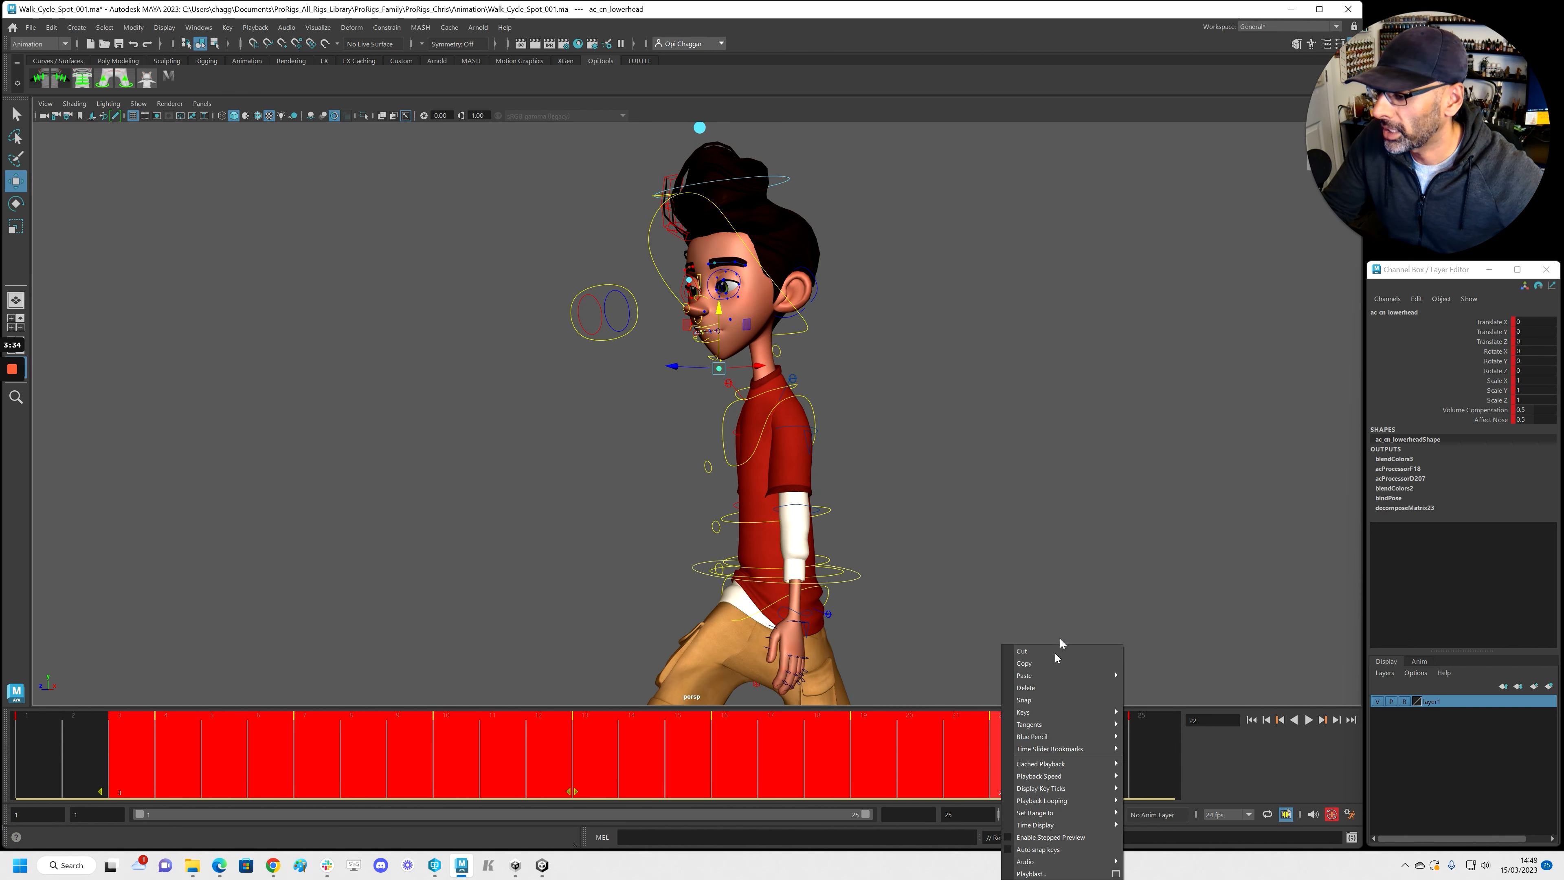
click(1050, 688)
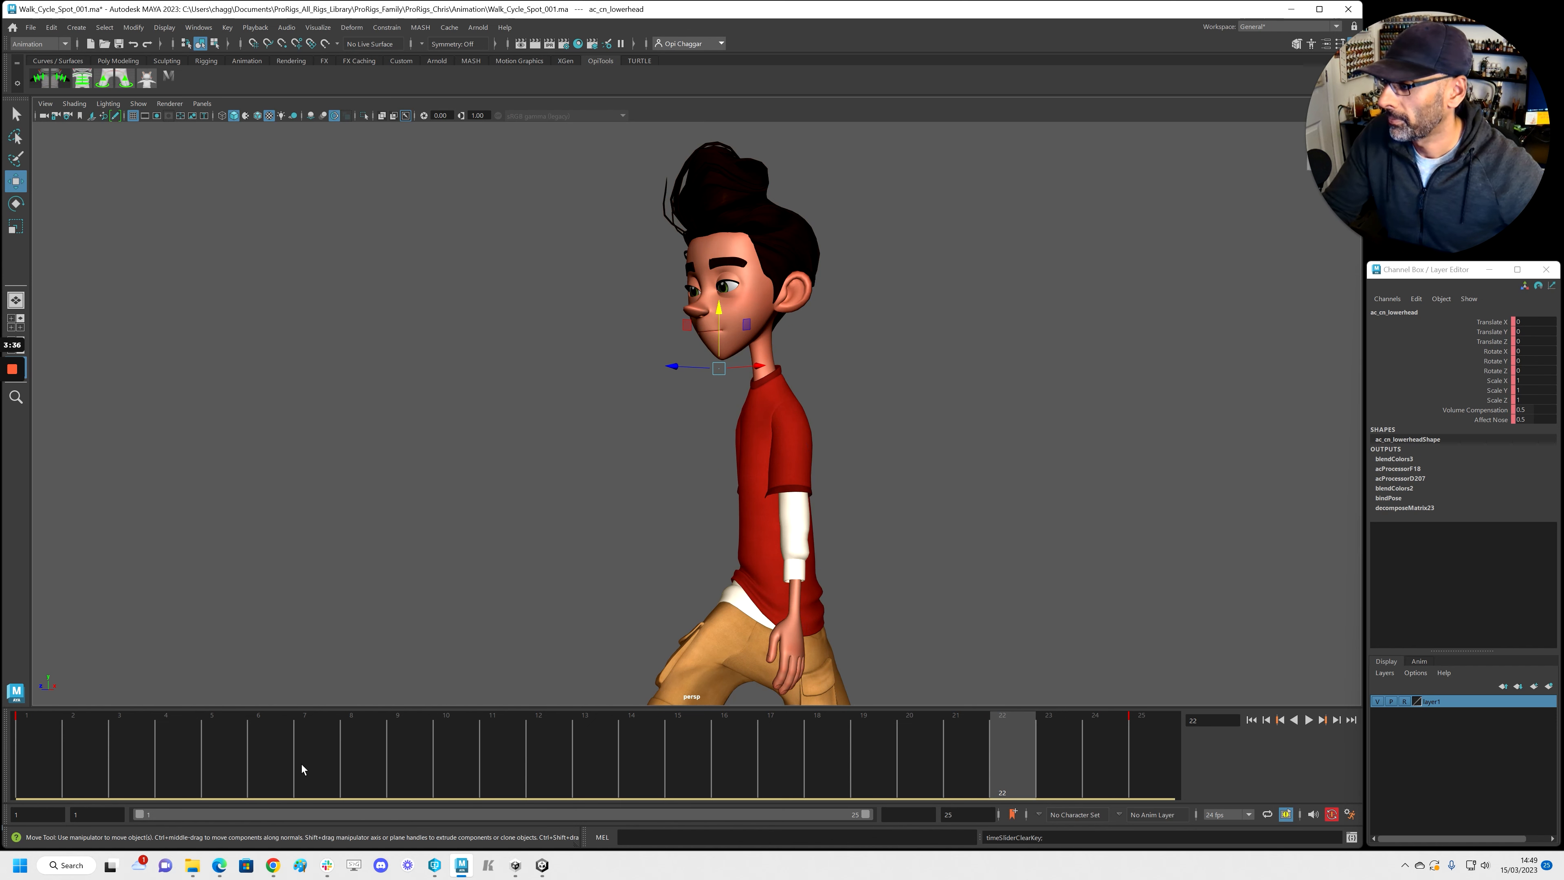
Step: At frame 4, lower the lower head control to about -0.7 in Translate Y to stretch the face downward
key(alt+v)
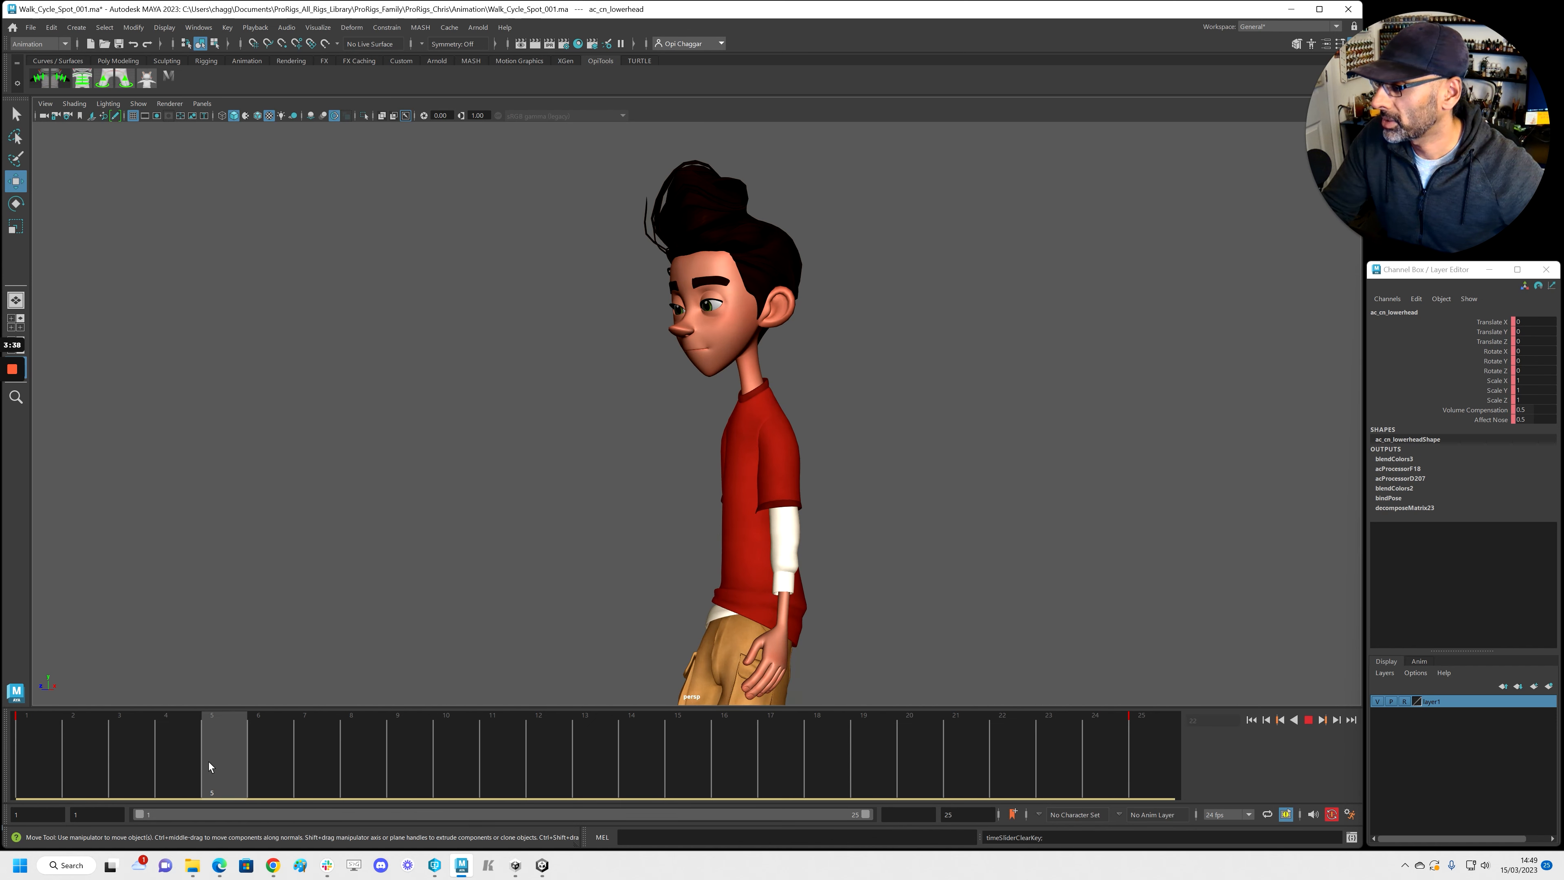
drag(209, 762, 176, 760)
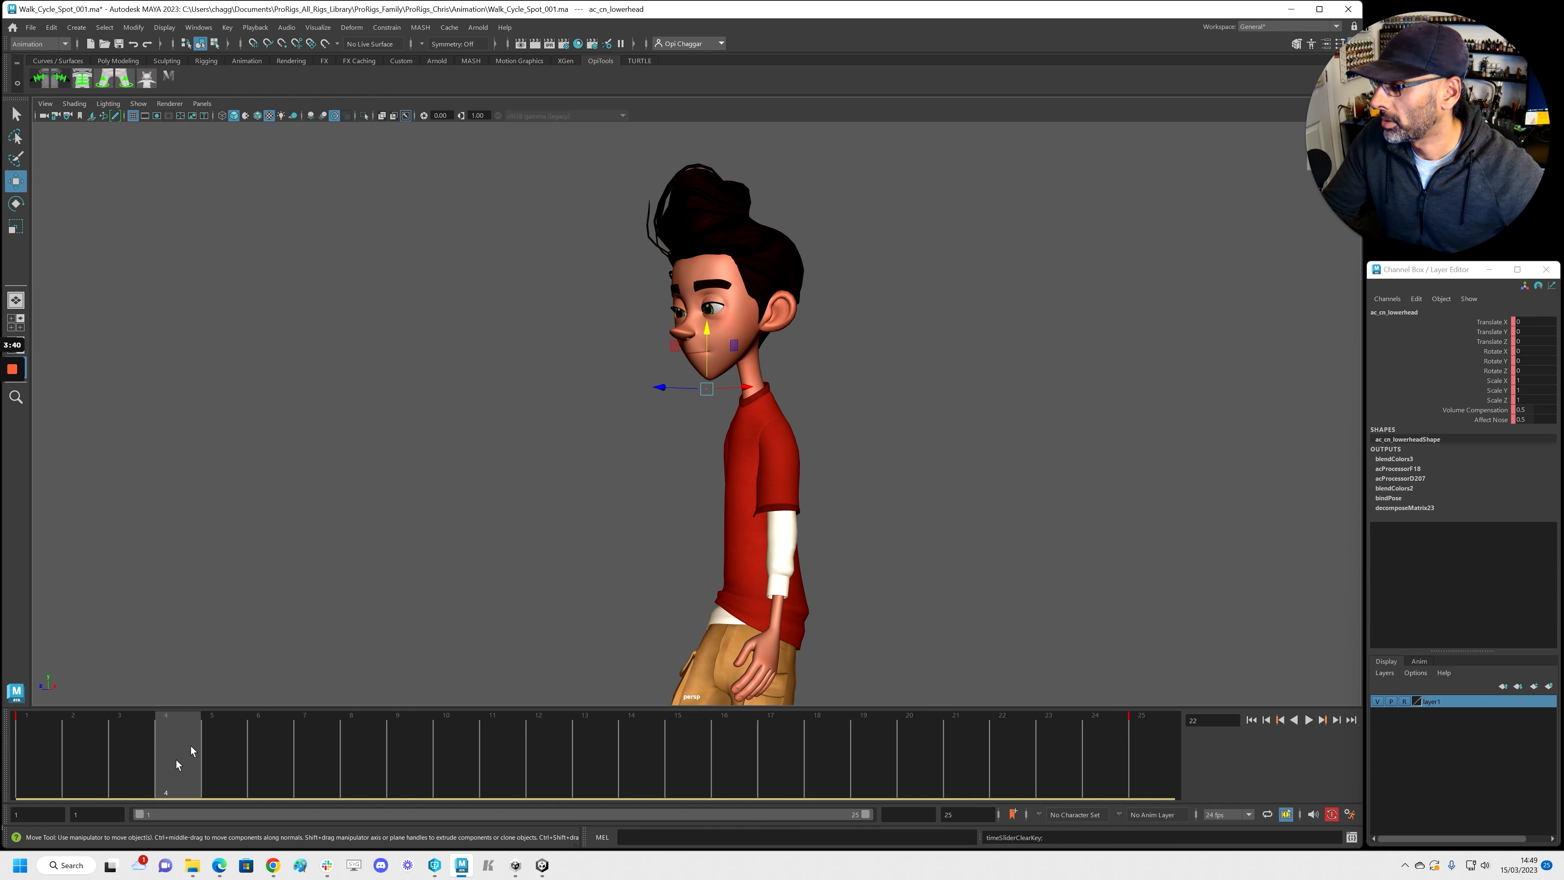
drag(710, 326, 710, 331)
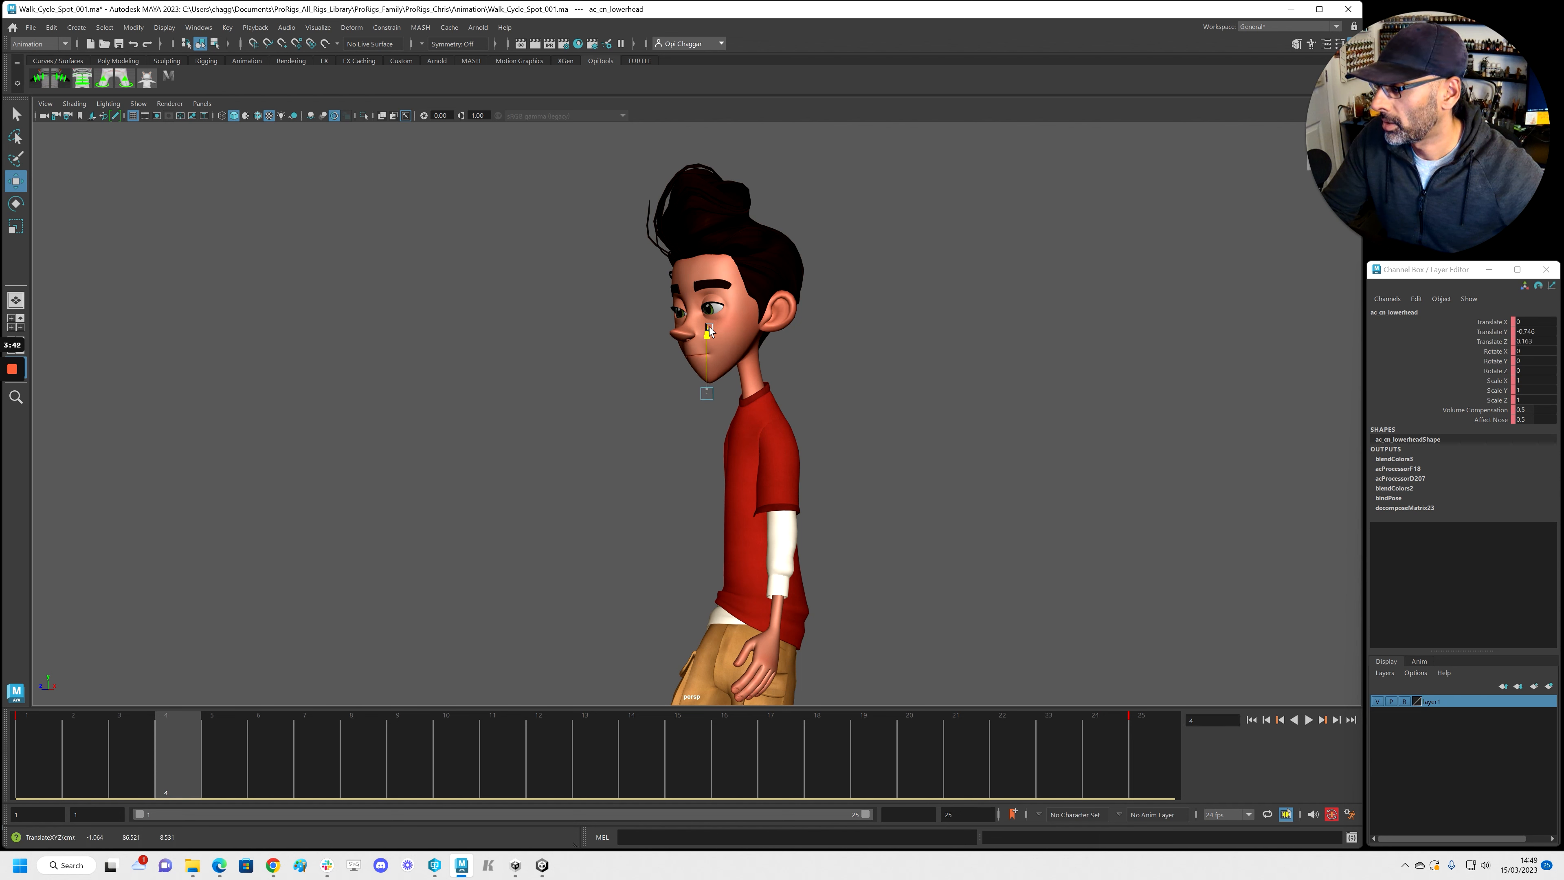
Step: Raise the lower head control at frame 7 and scrub from frame 1 to check the bounce
mouse_move(192, 746)
mouse_down()
mouse_move(313, 765)
mouse_move(454, 752)
mouse_move(335, 761)
mouse_up()
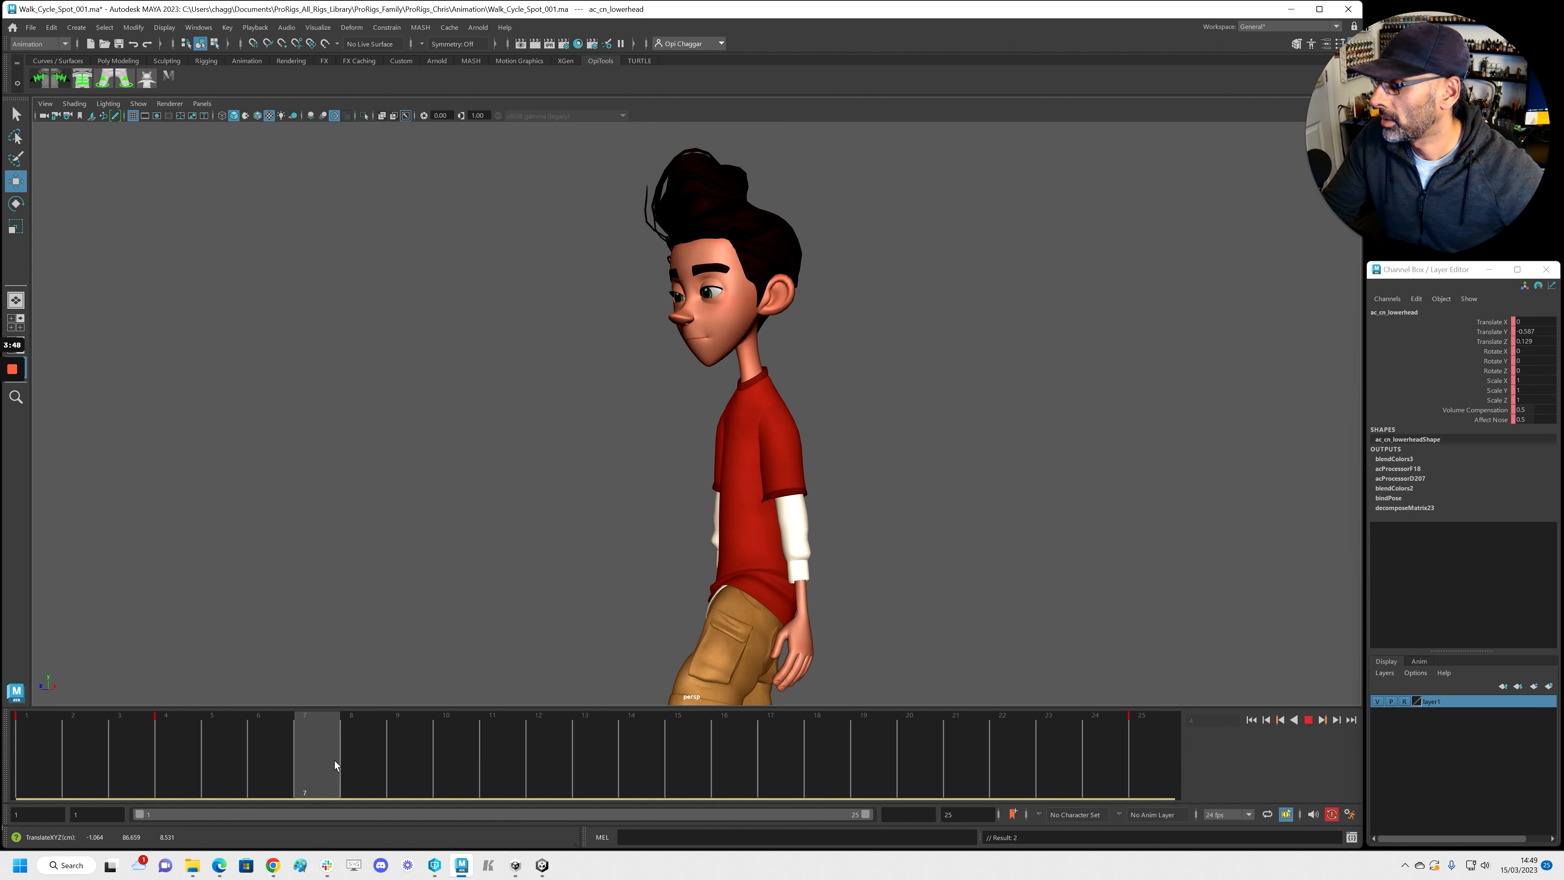
drag(707, 325, 706, 315)
click(41, 730)
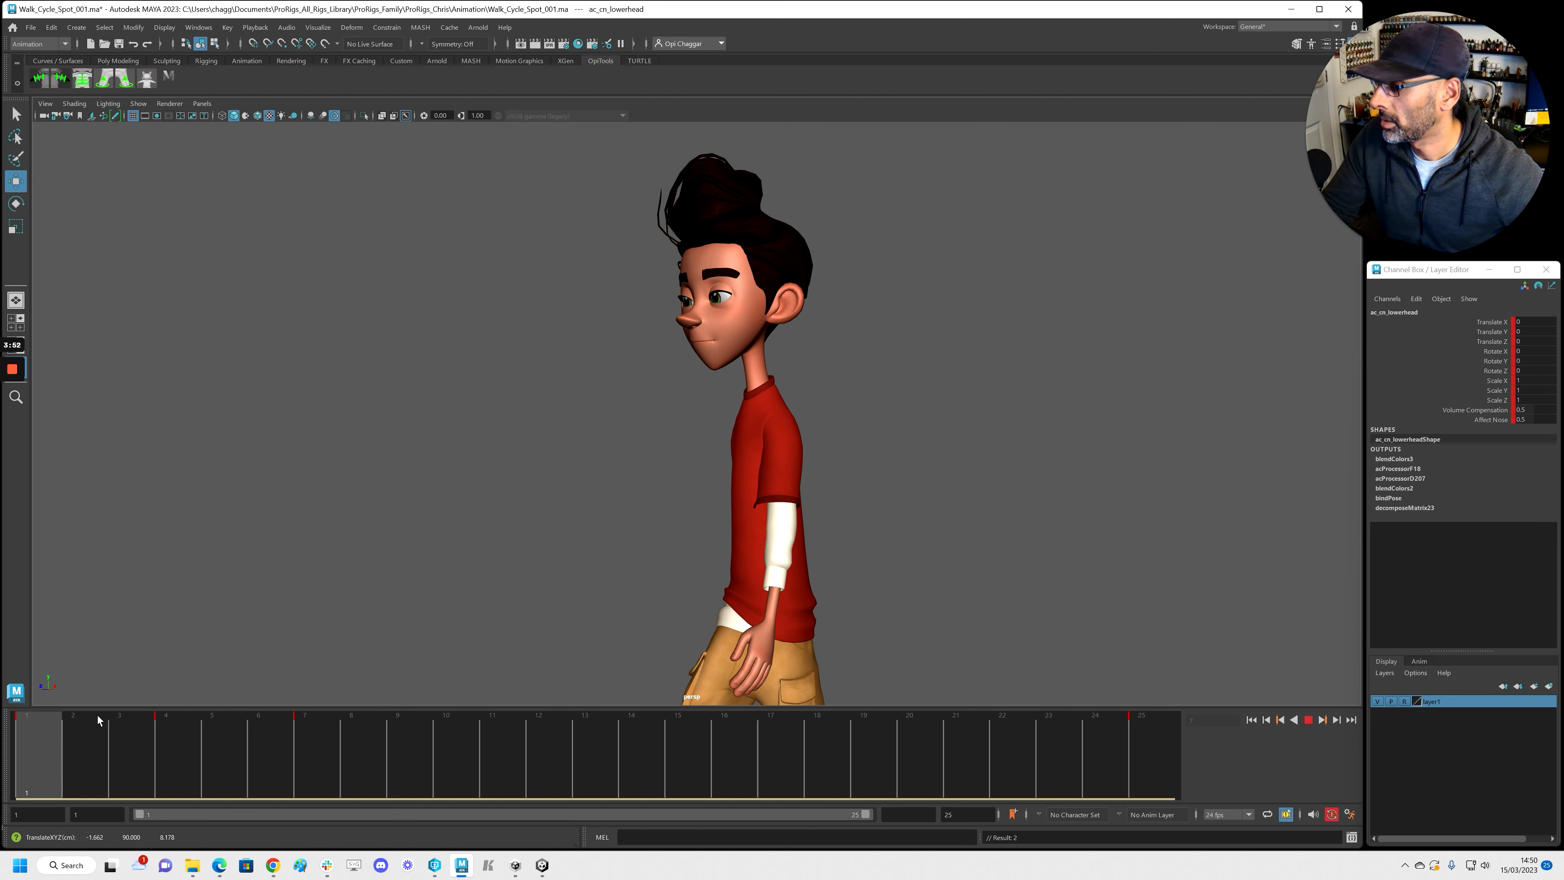
key(alt+v)
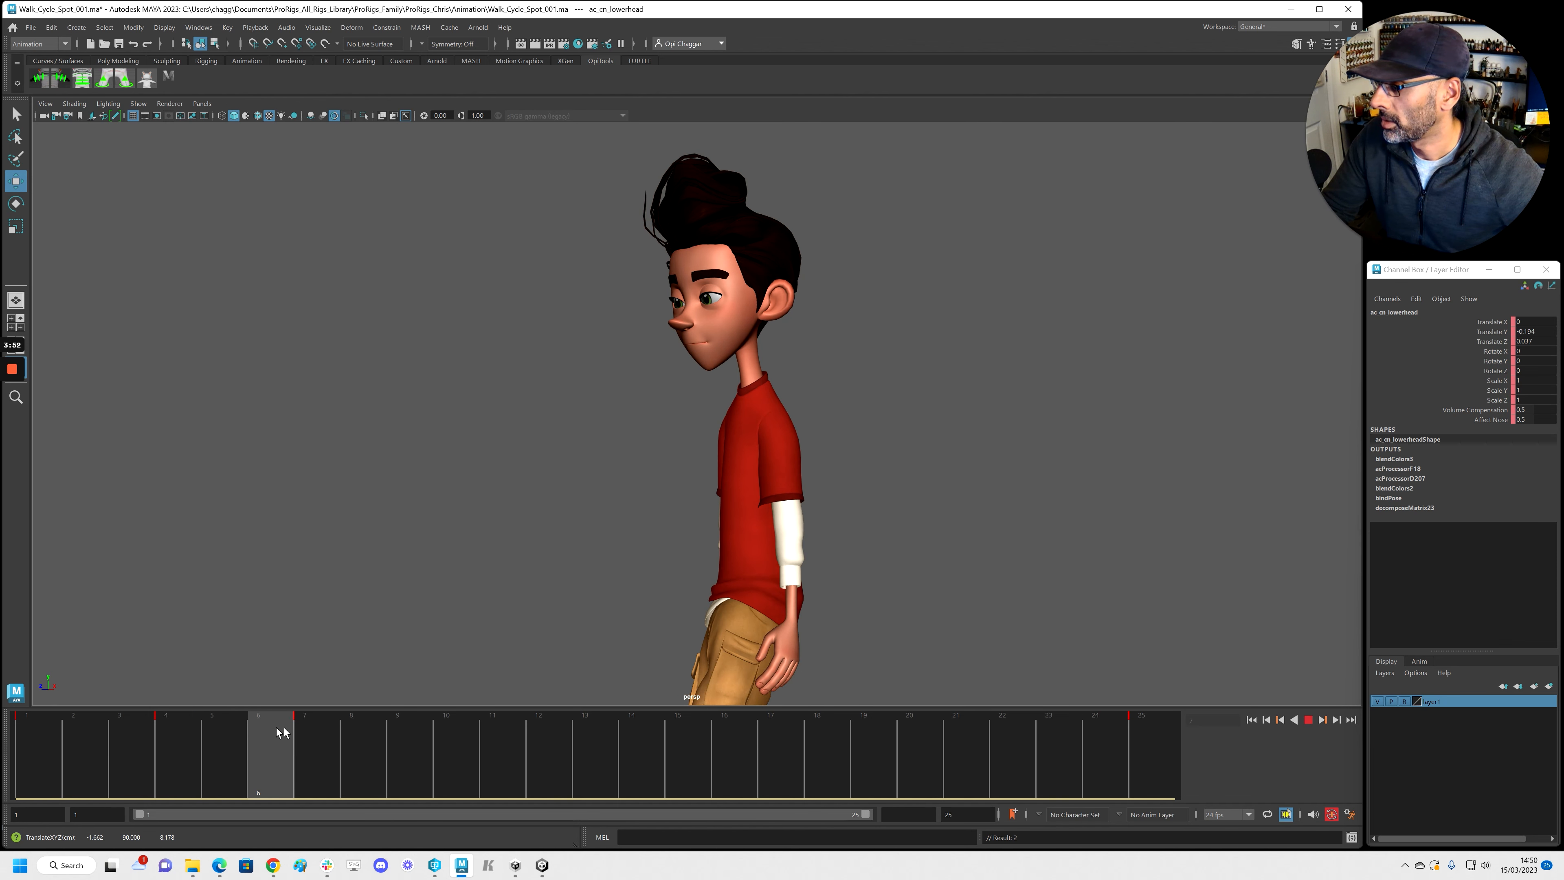
Step: Adjust the lower head control's height at frame 10 and bring its Translate Y to about 0.07 at frame 13
key(alt+v)
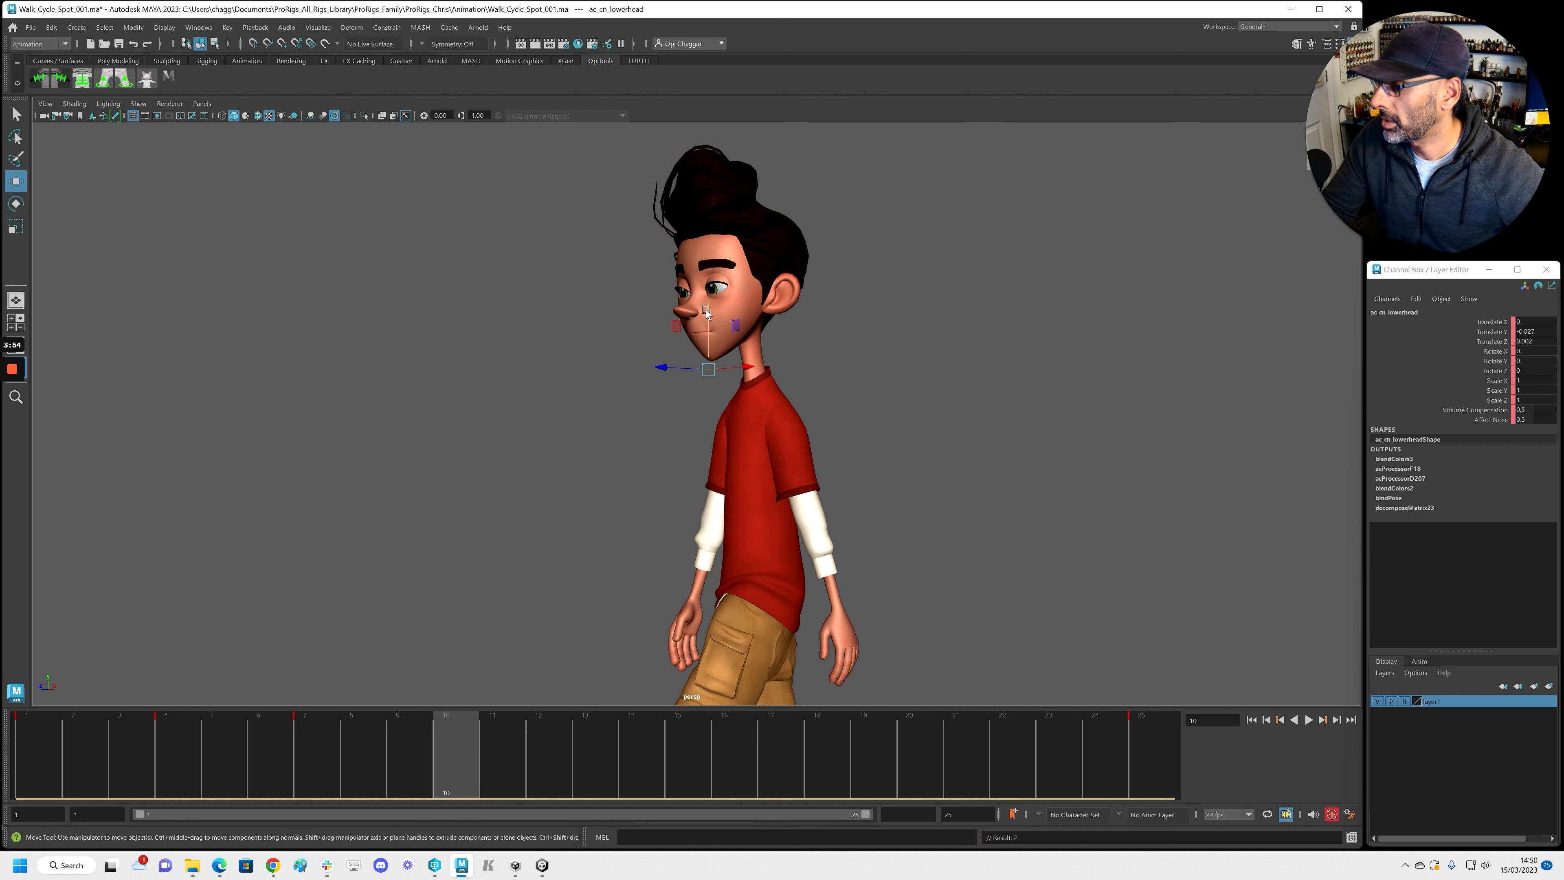
key(alt+v)
key(alt+v)
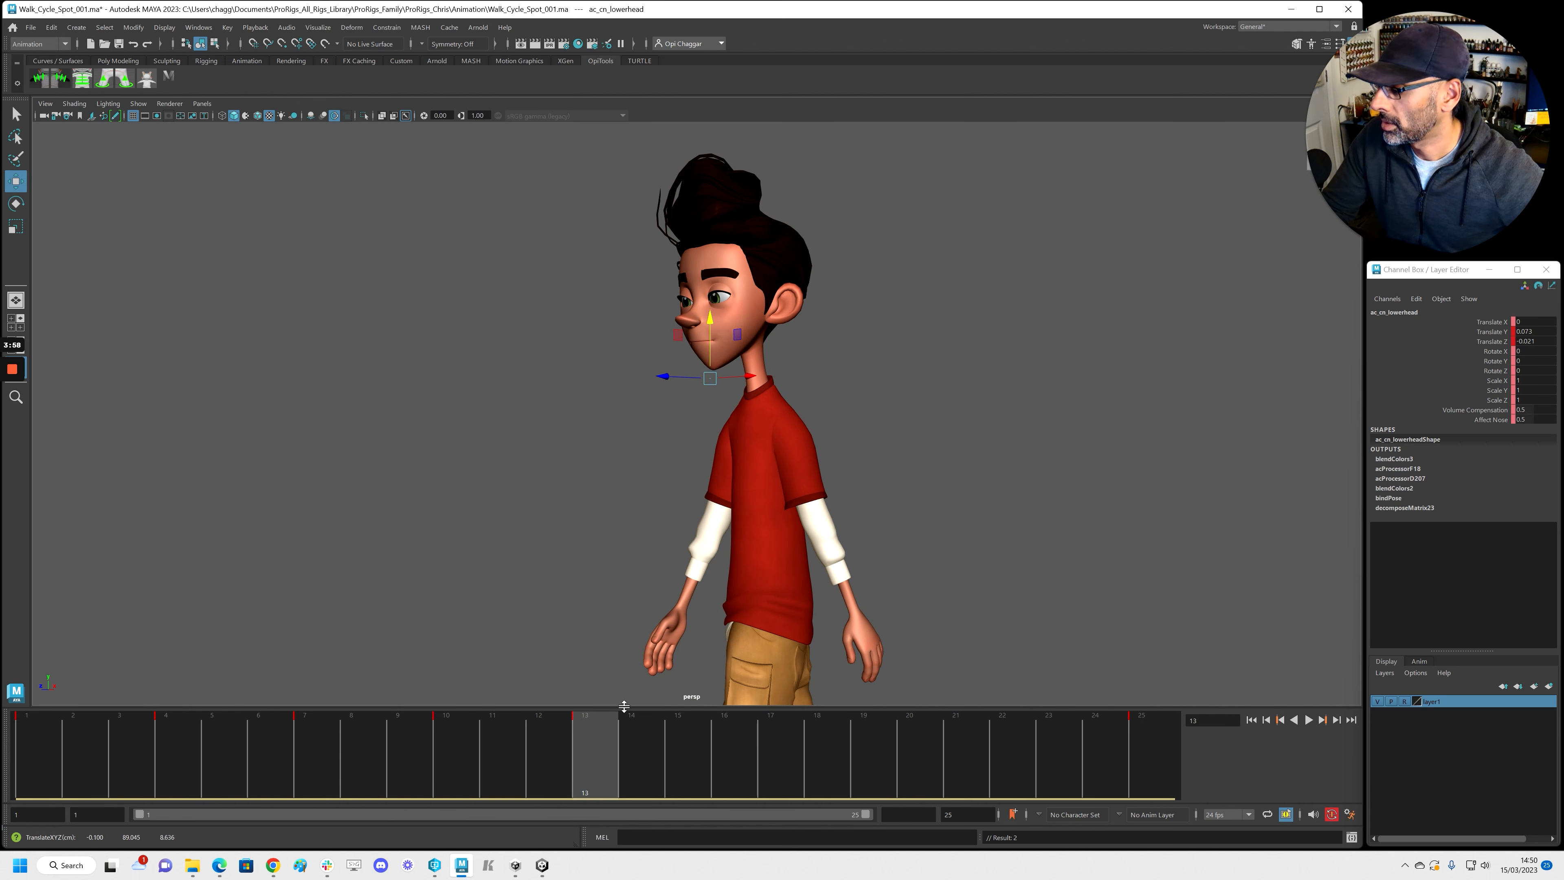
key(alt+v)
key(alt+v)
Step: Lower the lower head control at frame 16 and raise it to about 0.32 in Translate Y at frame 19
click(716, 333)
drag(741, 754, 869, 745)
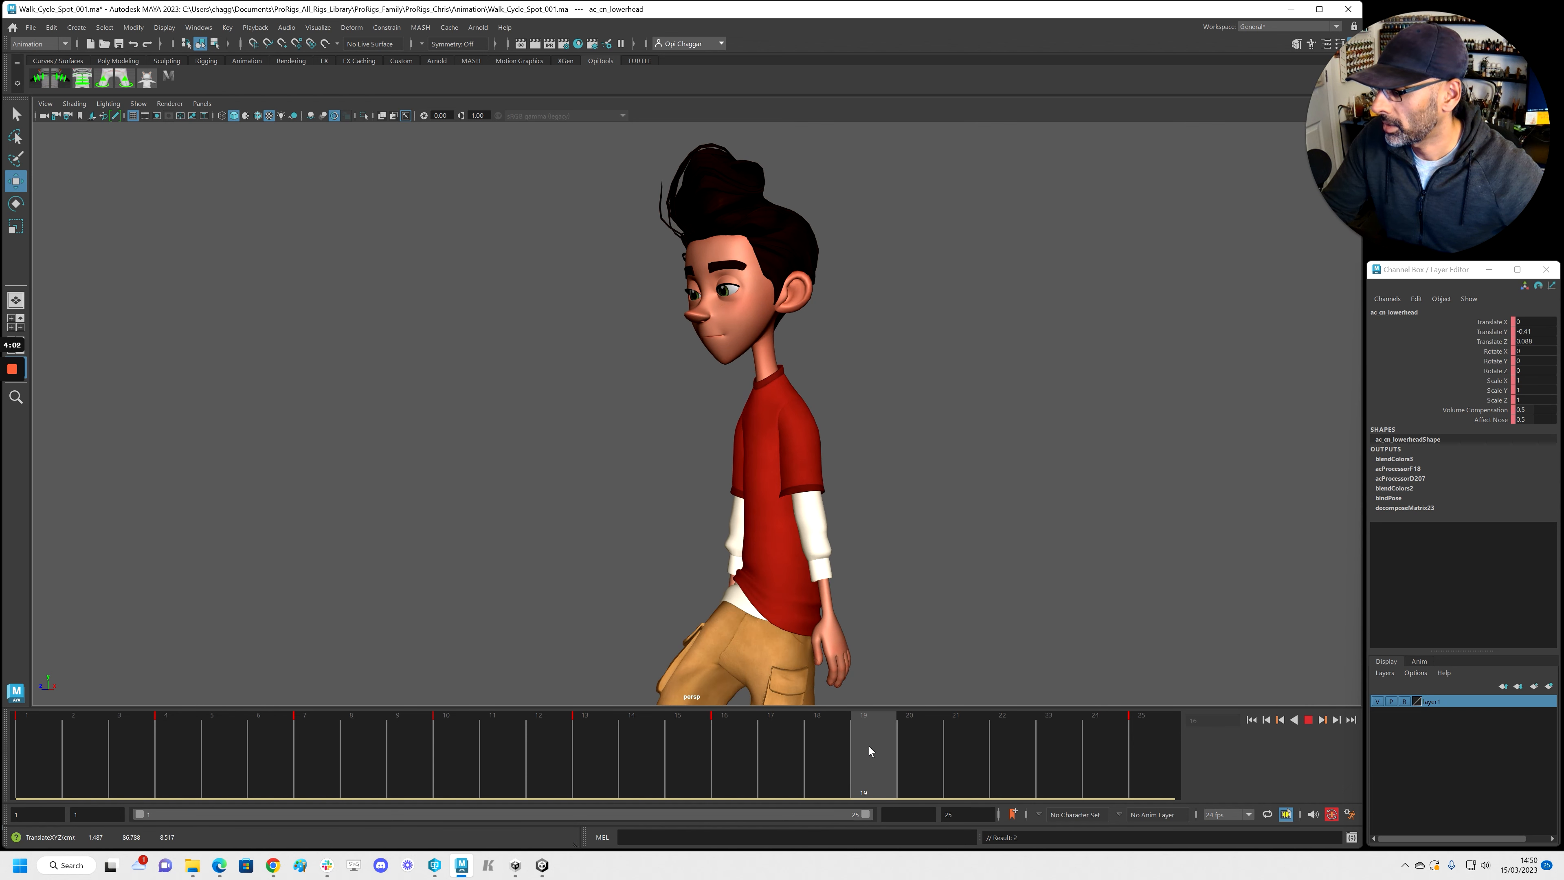
click(723, 316)
drag(722, 316, 751, 365)
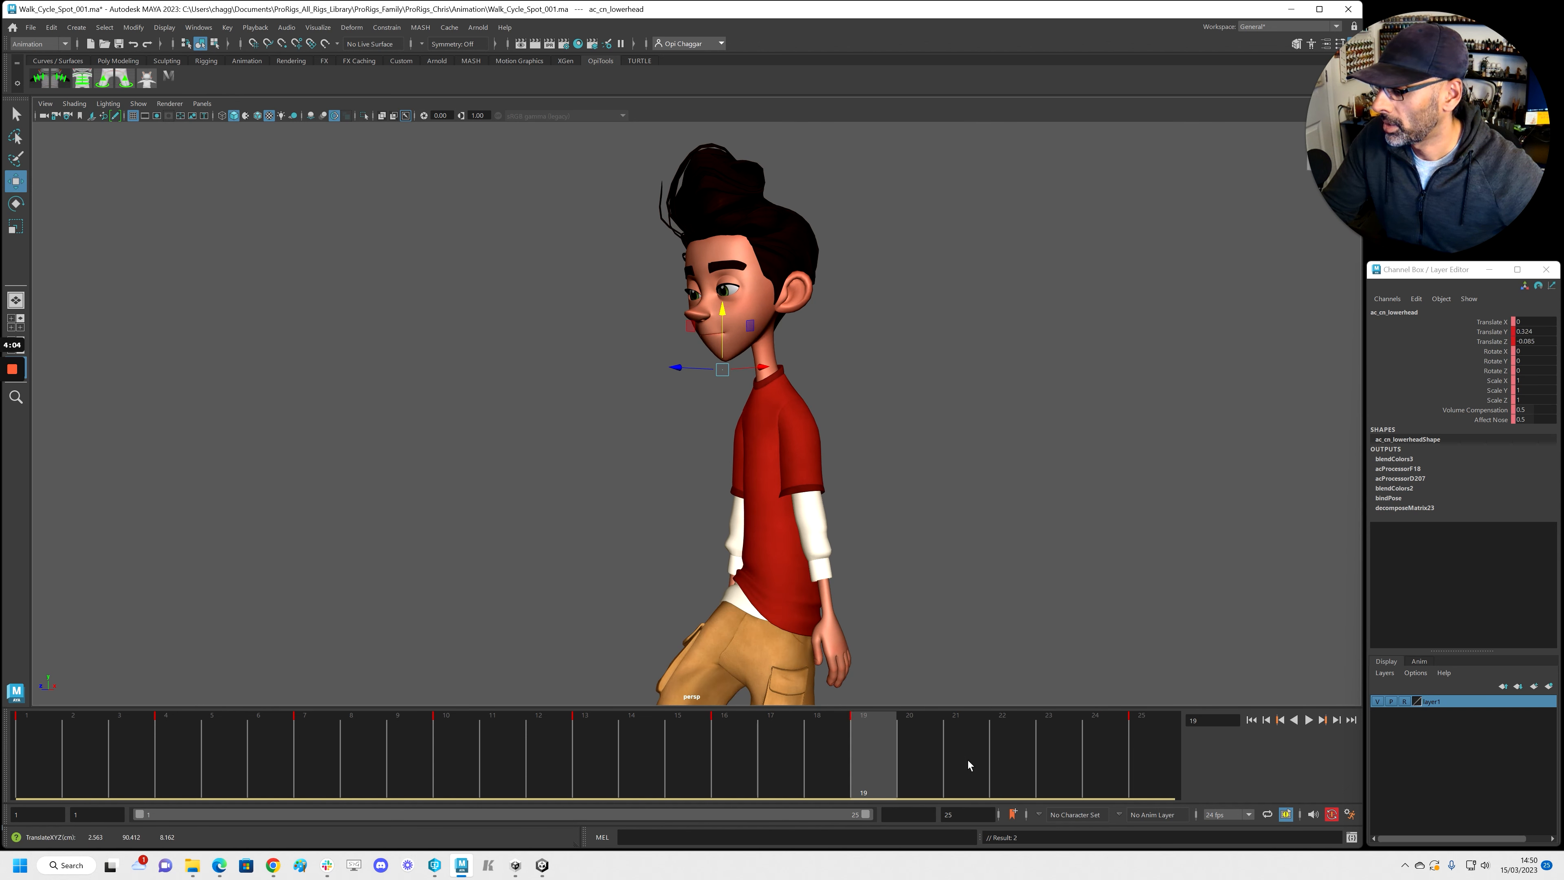
Step: Raise the lower head control at frame 22 to about 0.7 in Translate Y and scrub to frame 25
drag(969, 761, 1020, 743)
drag(722, 309, 722, 304)
drag(1019, 731, 1217, 752)
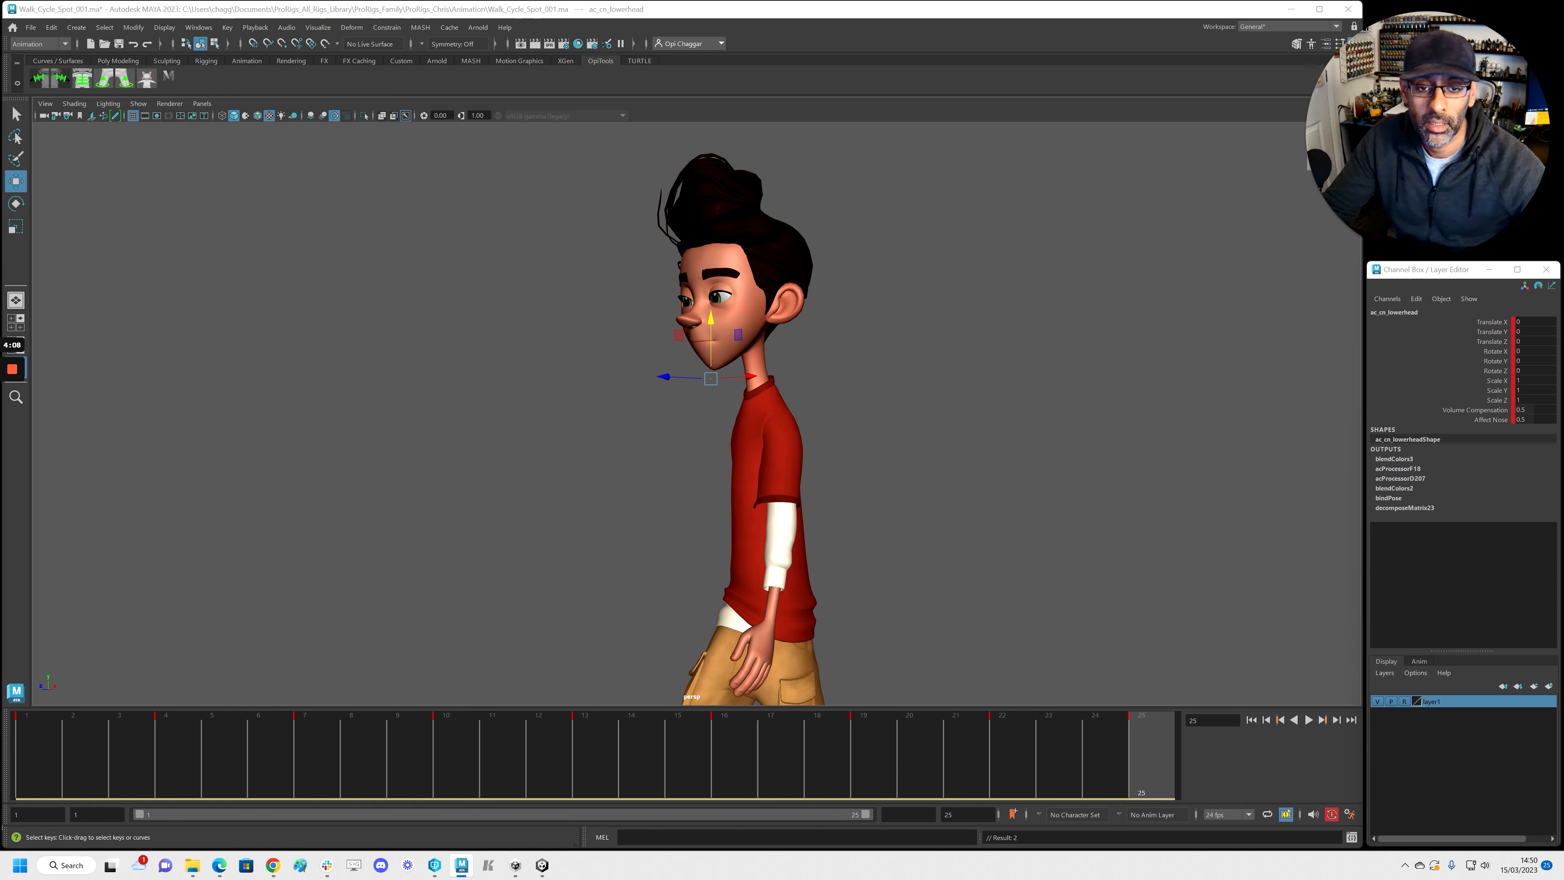
Step: In the Graph Editor, isolate the lower head control's Translate Y curve and set its keys at frames 7, 13 and 19 to 0
drag(142, 0, 421, 129)
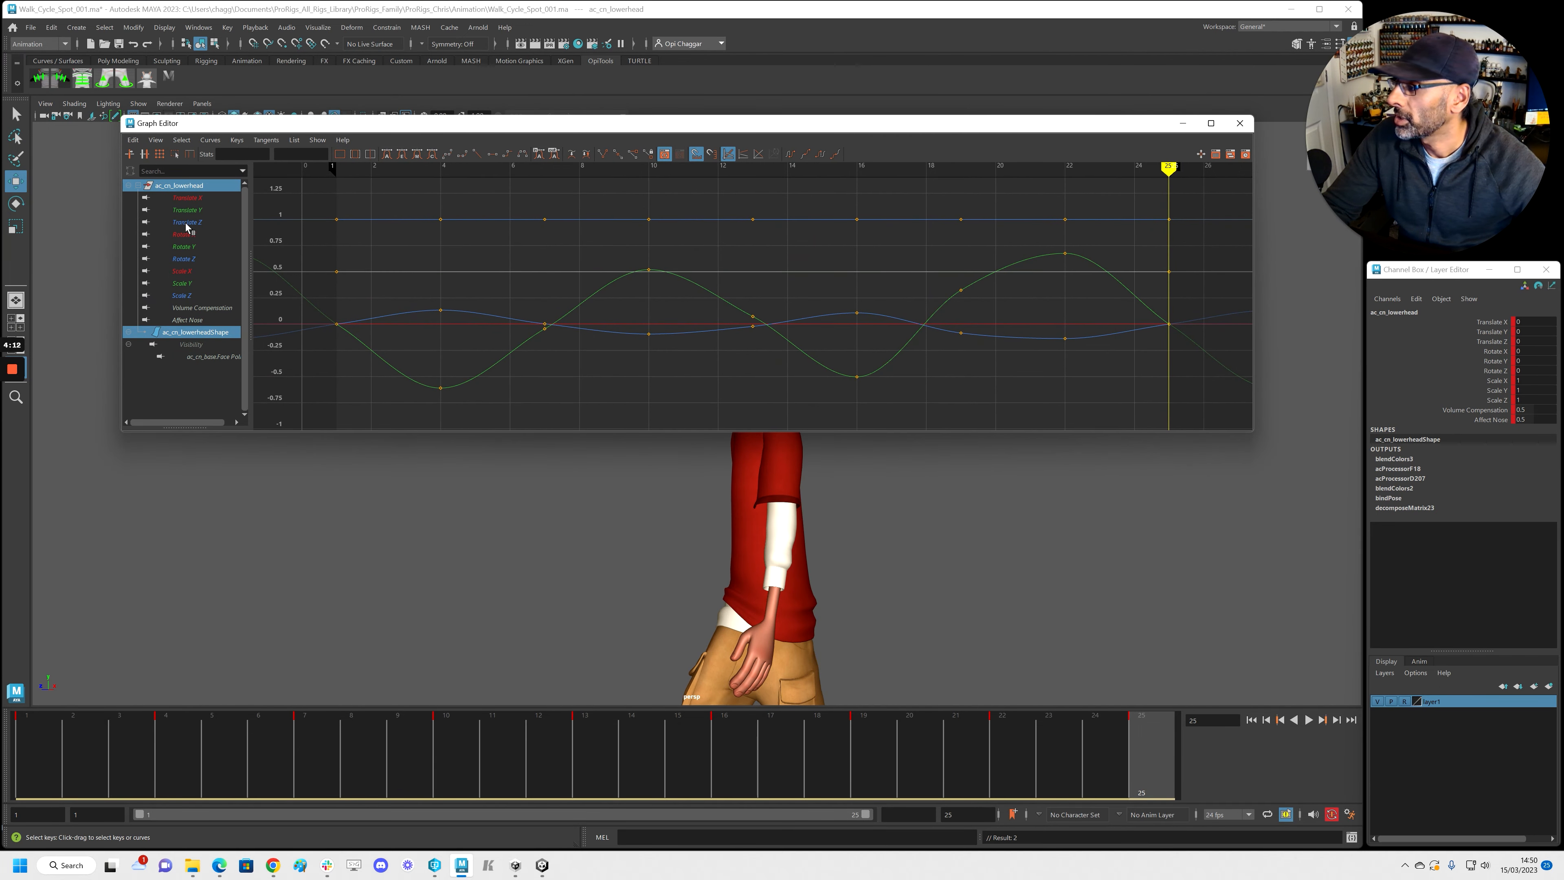
click(192, 211)
click(202, 199)
click(217, 211)
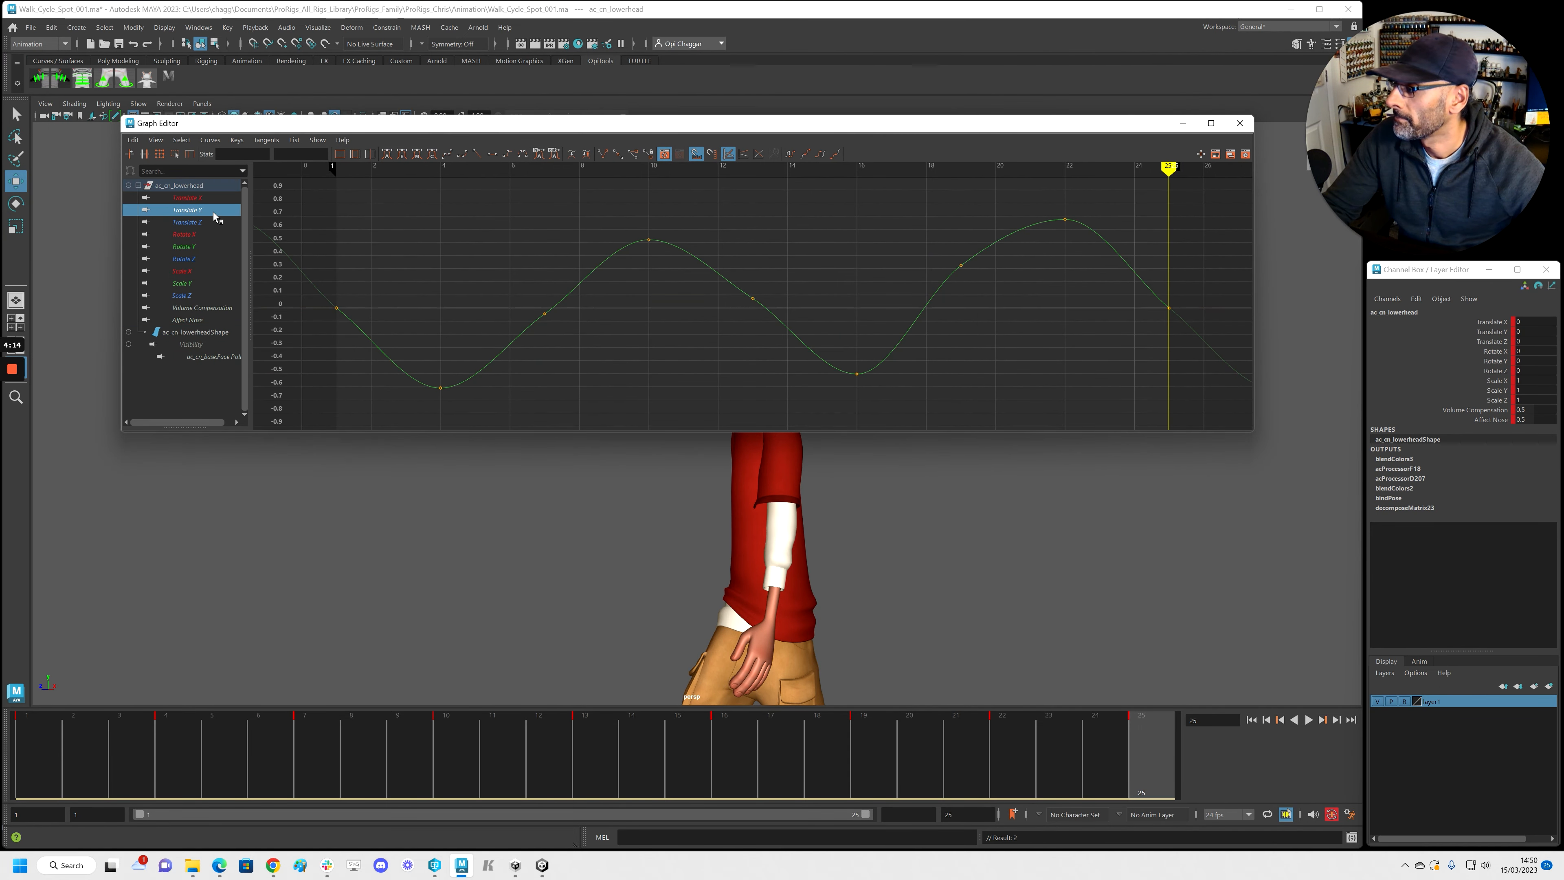
click(335, 309)
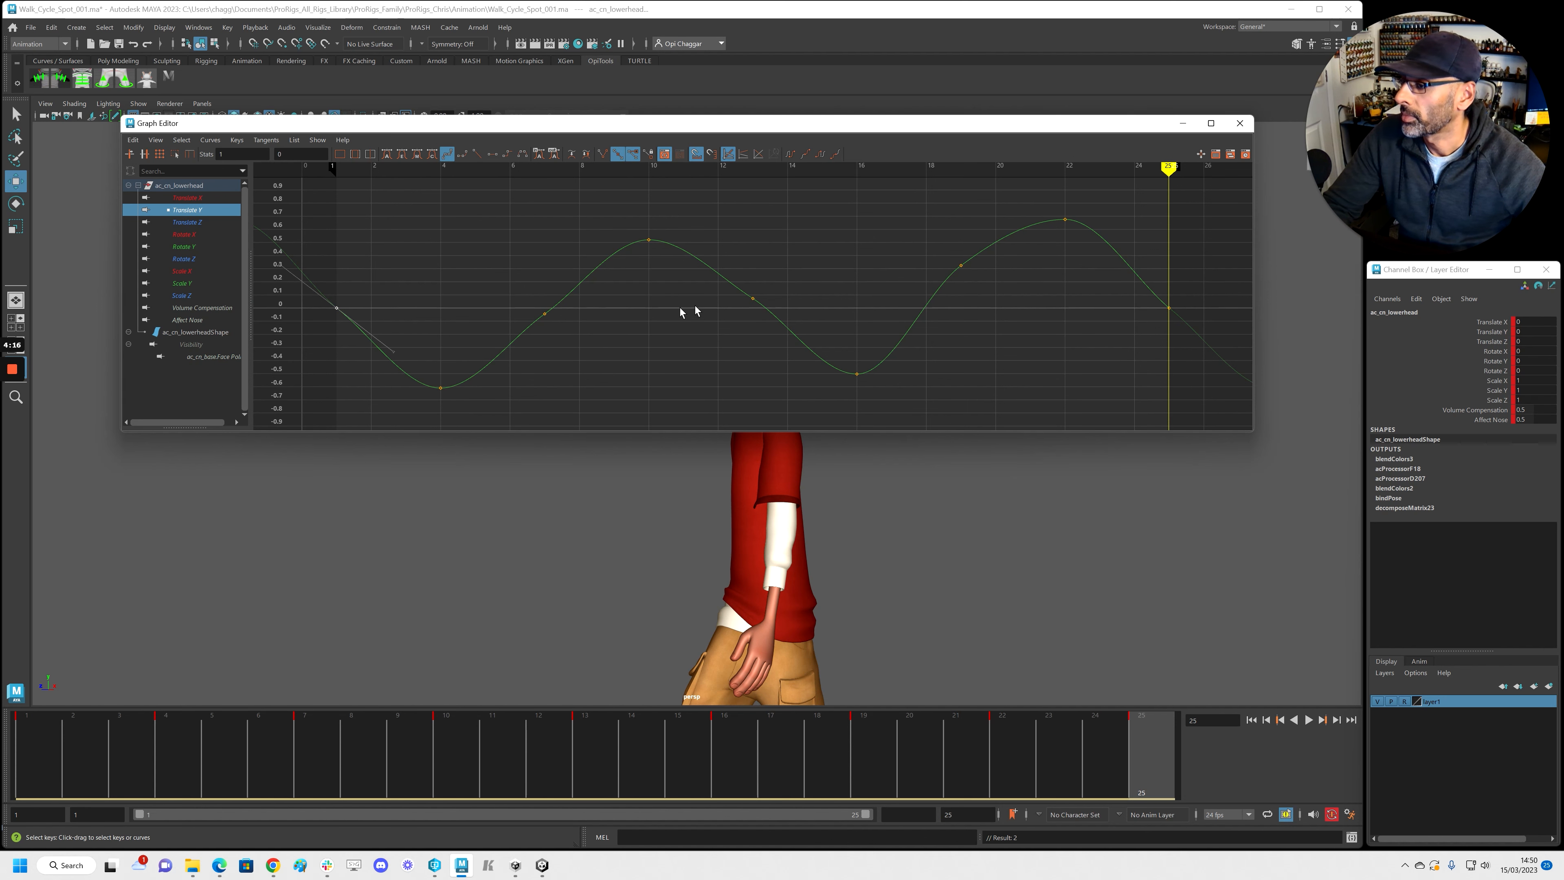
drag(460, 281, 992, 360)
shift+drag(1004, 301, 1002, 299)
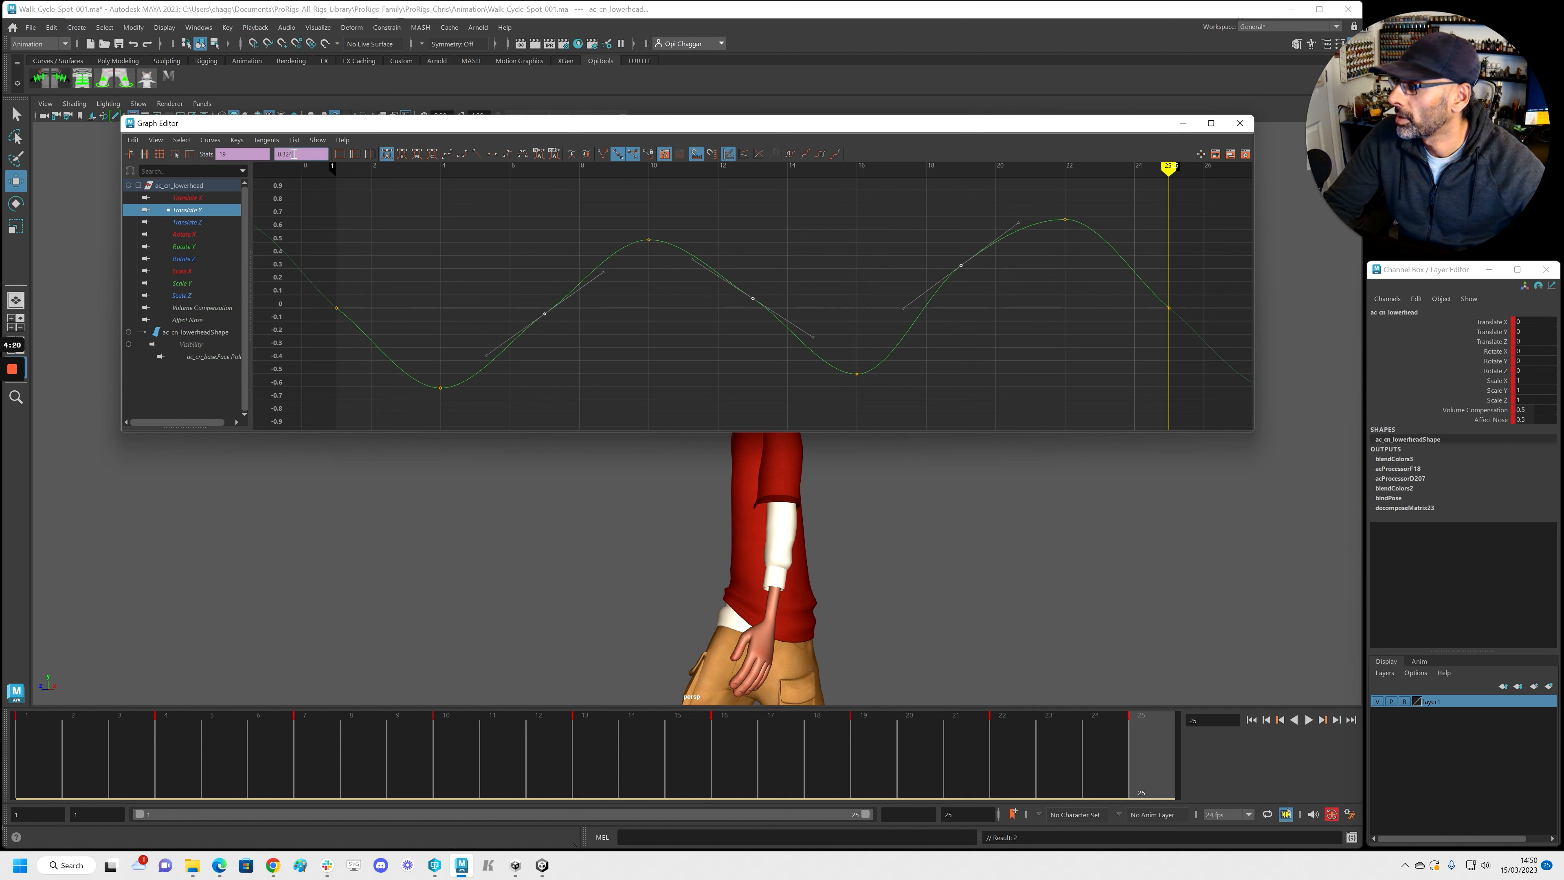
text(0)
key(Return)
Step: Set the Translate Y key at frame 22 to the frame 10 value and the key at frame 16 to the frame 4 value
drag(580, 204, 670, 250)
drag(986, 205, 1113, 231)
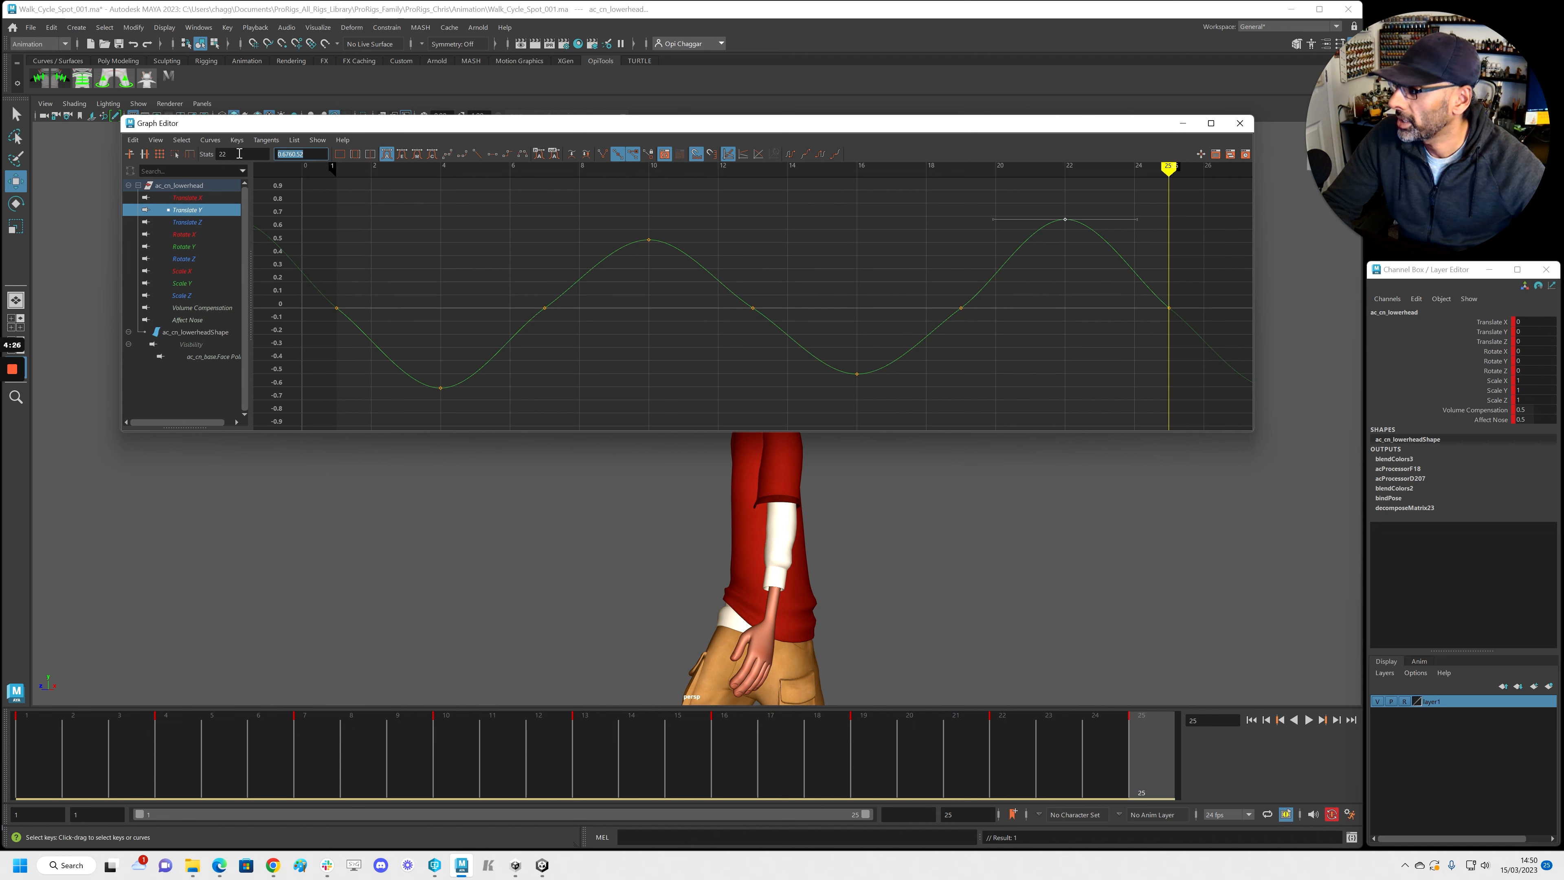
key(Return)
drag(588, 210, 1090, 291)
click(1050, 345)
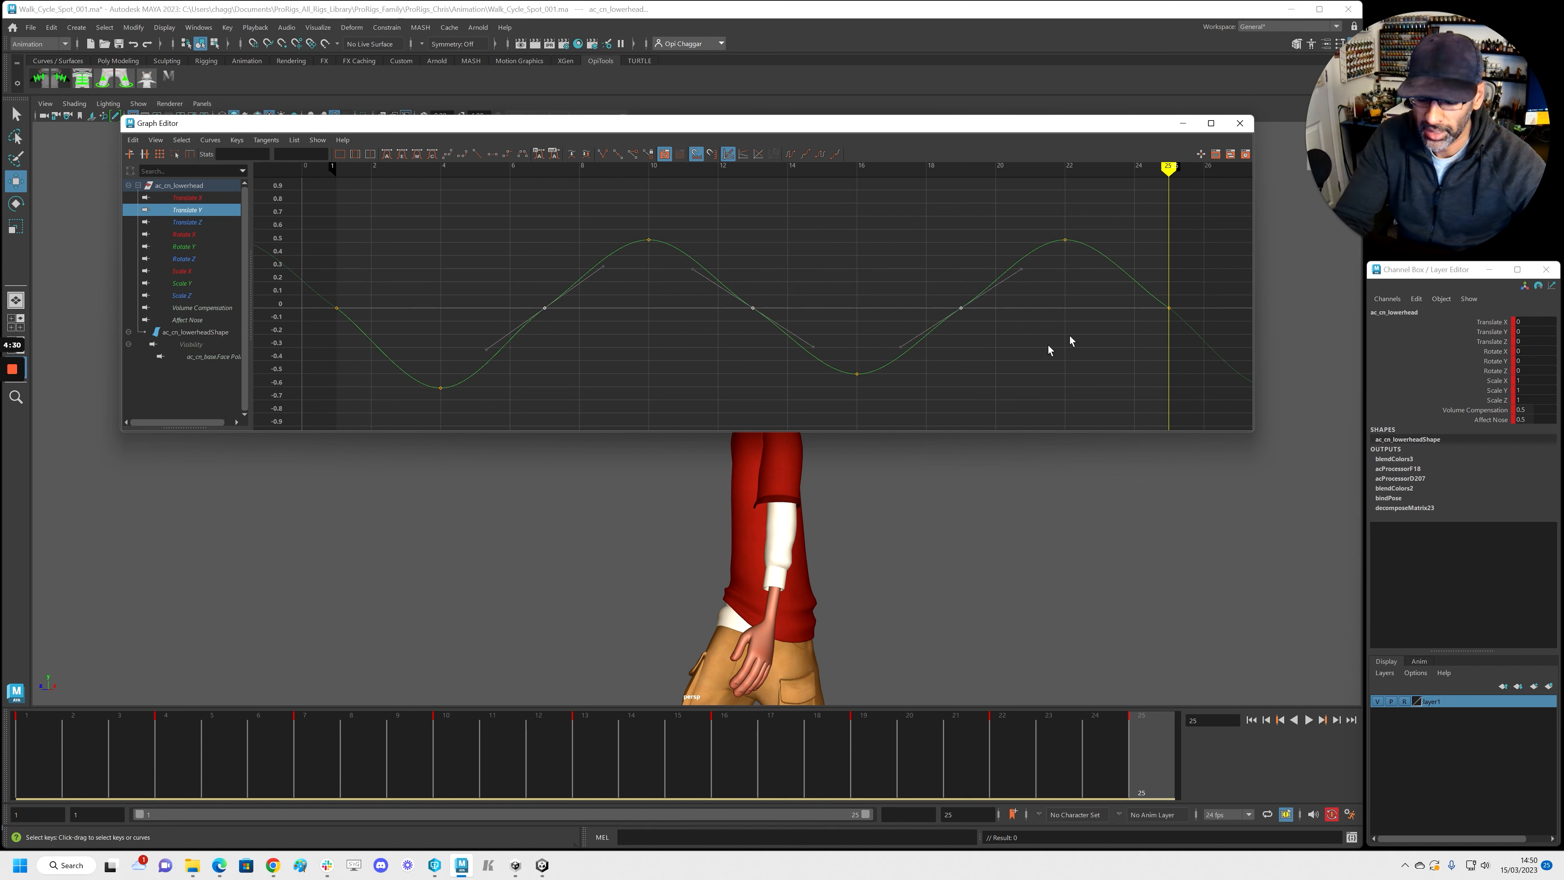
drag(370, 363, 478, 409)
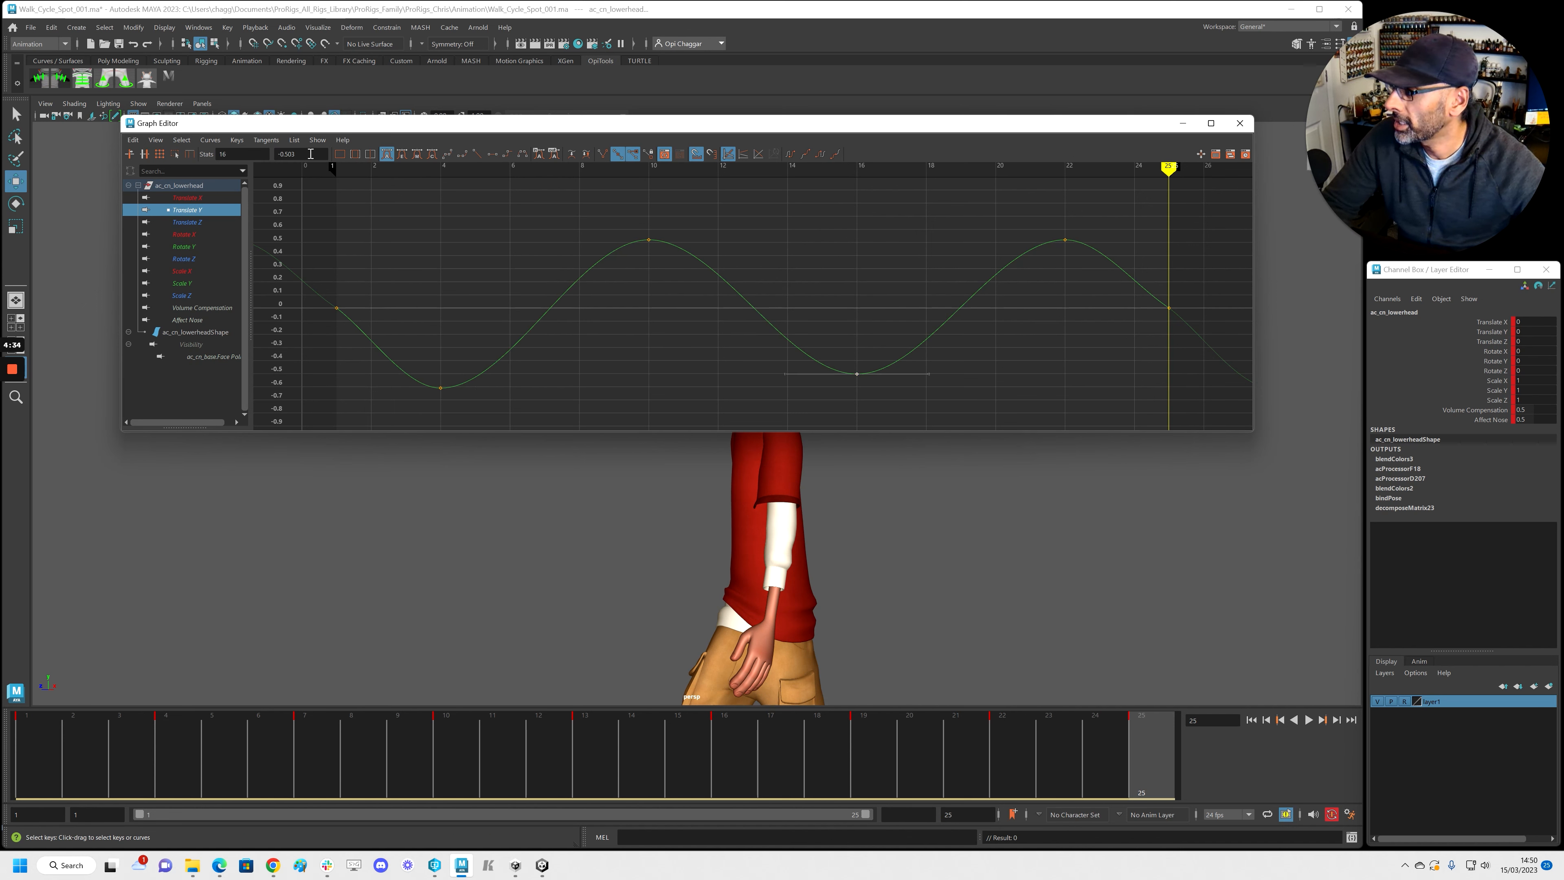
key(Return)
Step: Adjust the tangents of the first and last Translate Y keys, clear the Graph Editor from the view and play back the cycle
scroll(744, 259, down, 1)
drag(392, 290, 434, 316)
click(437, 333)
middle_drag(436, 356, 436, 357)
drag(1122, 328, 1064, 299)
middle_drag(1067, 296, 1066, 287)
drag(844, 125, 1563, 137)
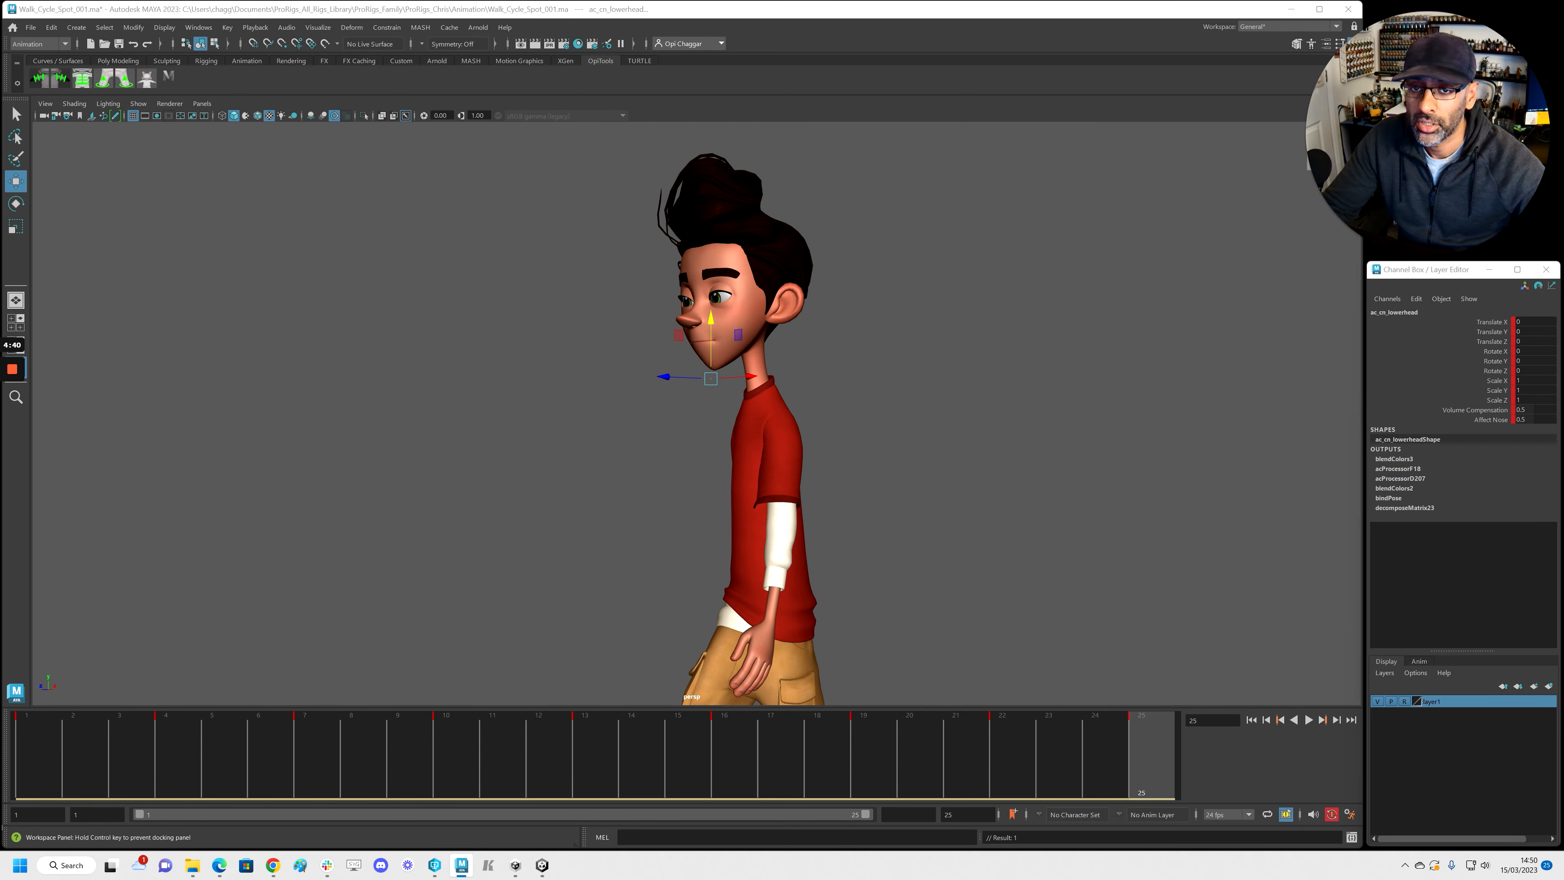
key(alt+v)
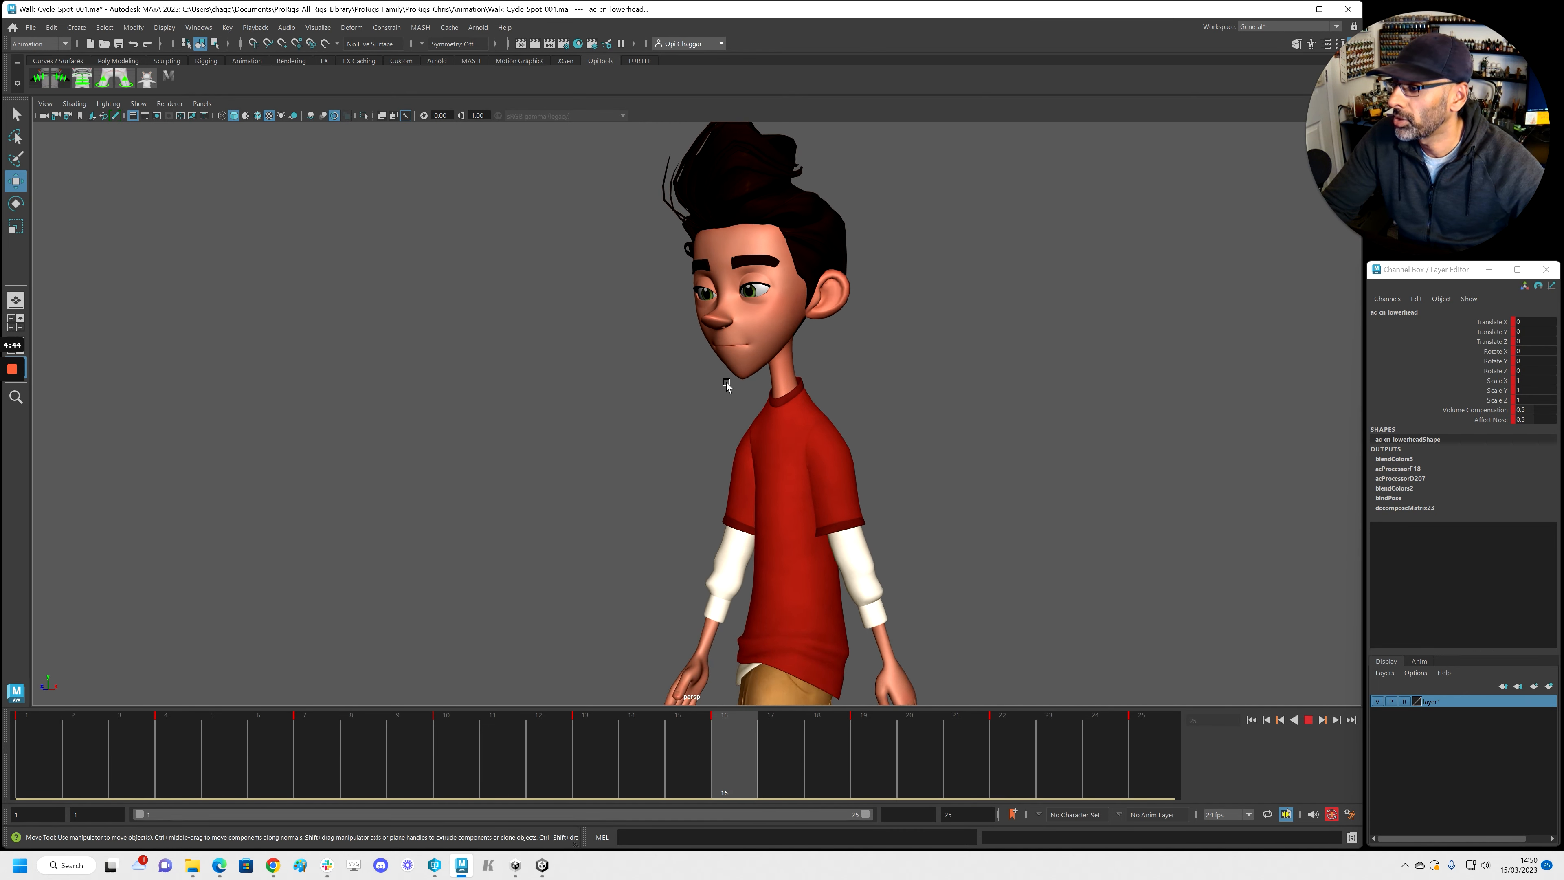
key(alt+v)
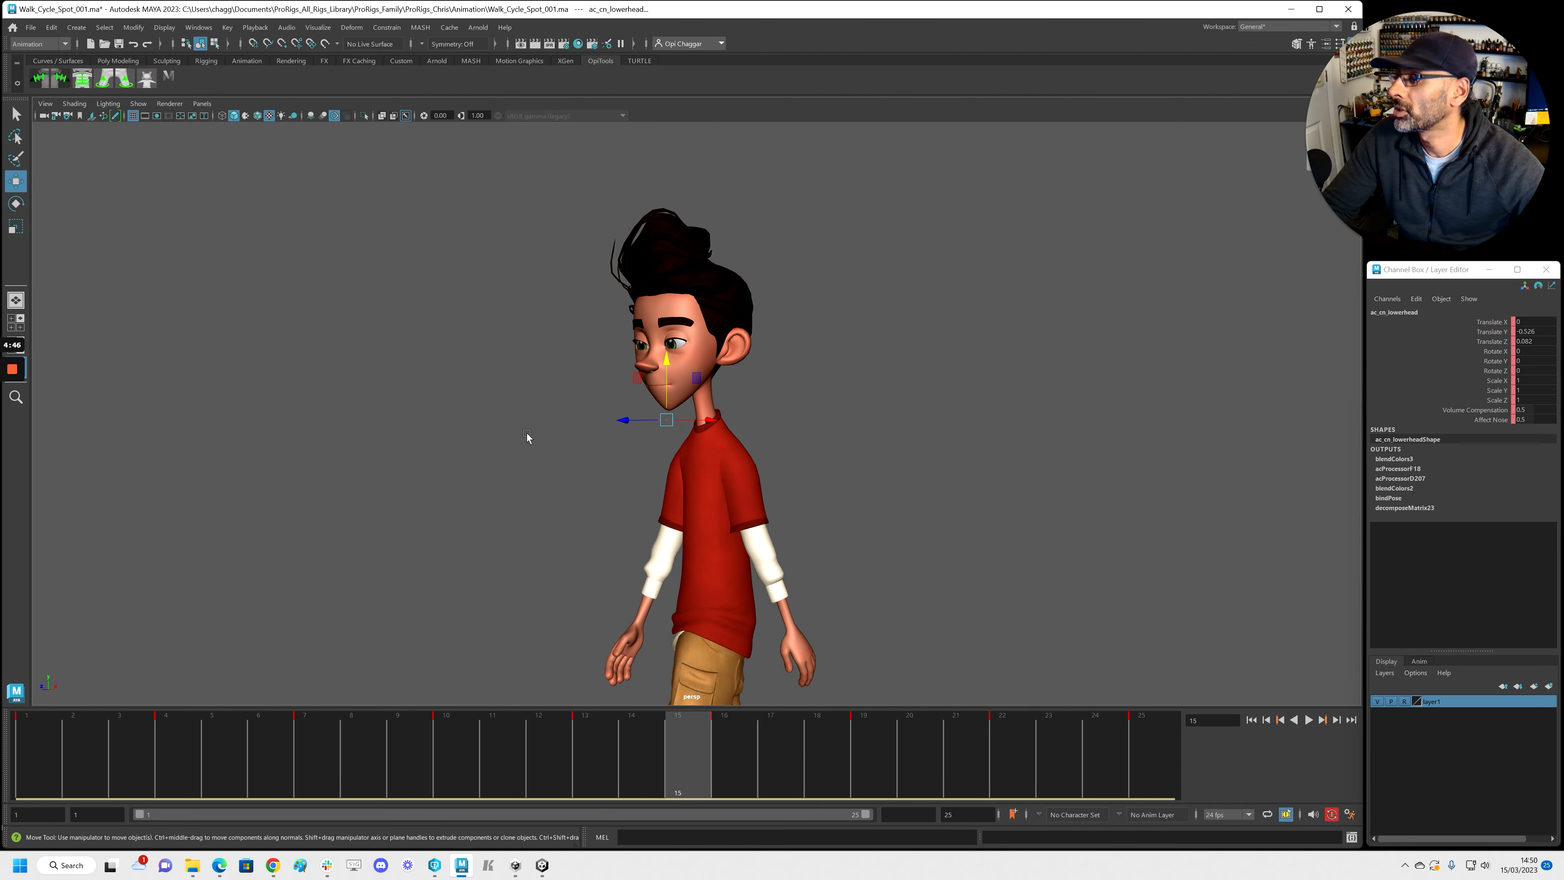
Step: Show the rig controls and delete the middle head control's keys after frame 1
key(alt+1)
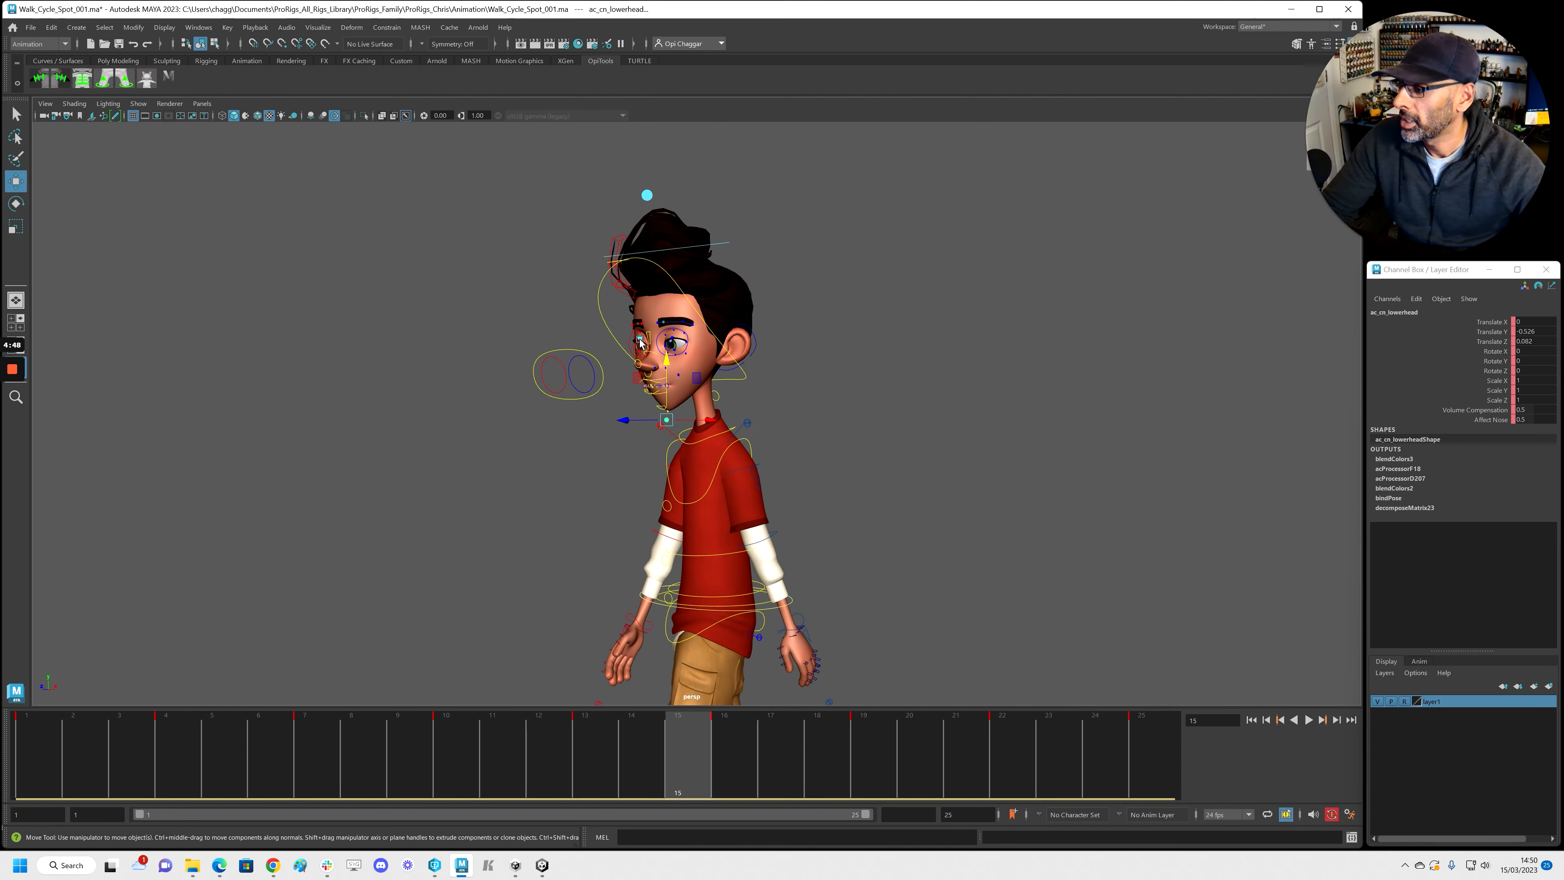
click(640, 339)
drag(259, 749, 37, 755)
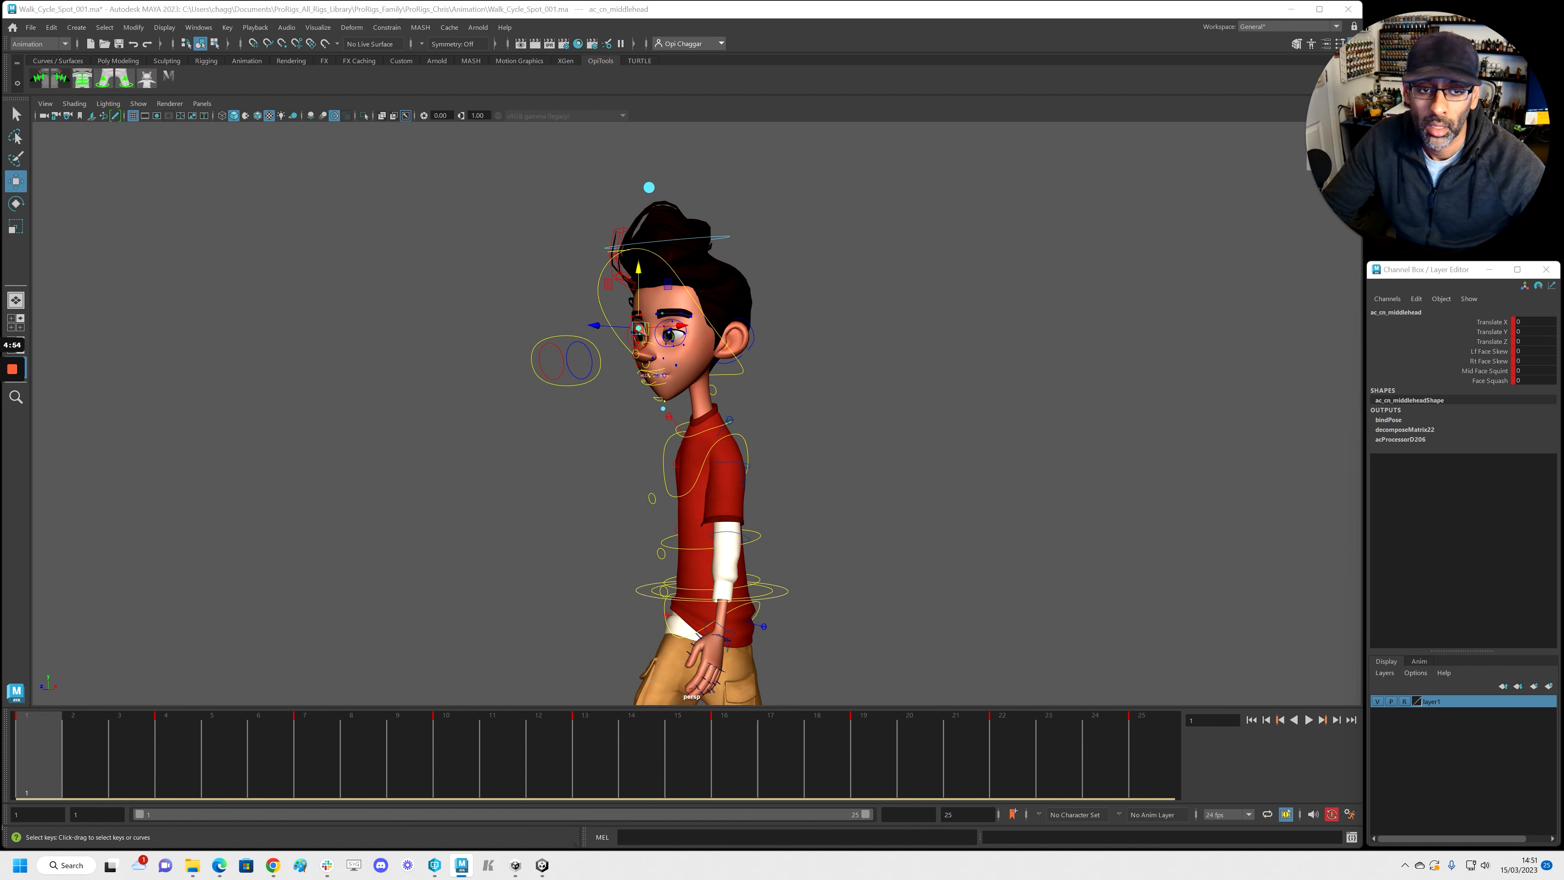
key(Delete)
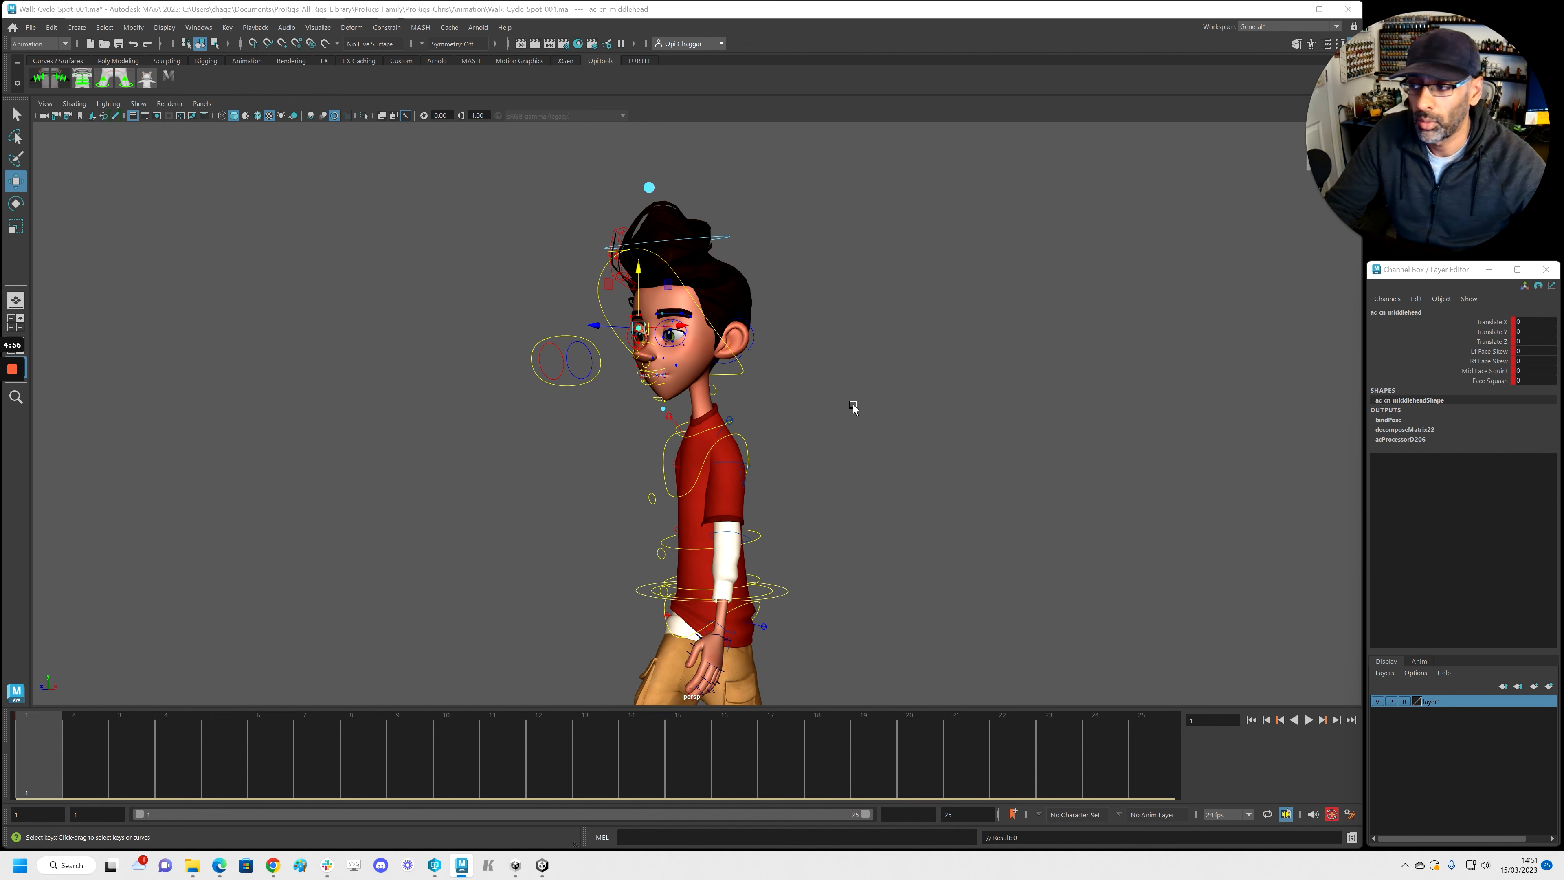
click(853, 408)
Step: Isolate the lower head control's Translate Z curve in the Graph Editor and set its keys at frames 7, 13 and 19 to 0
click(663, 408)
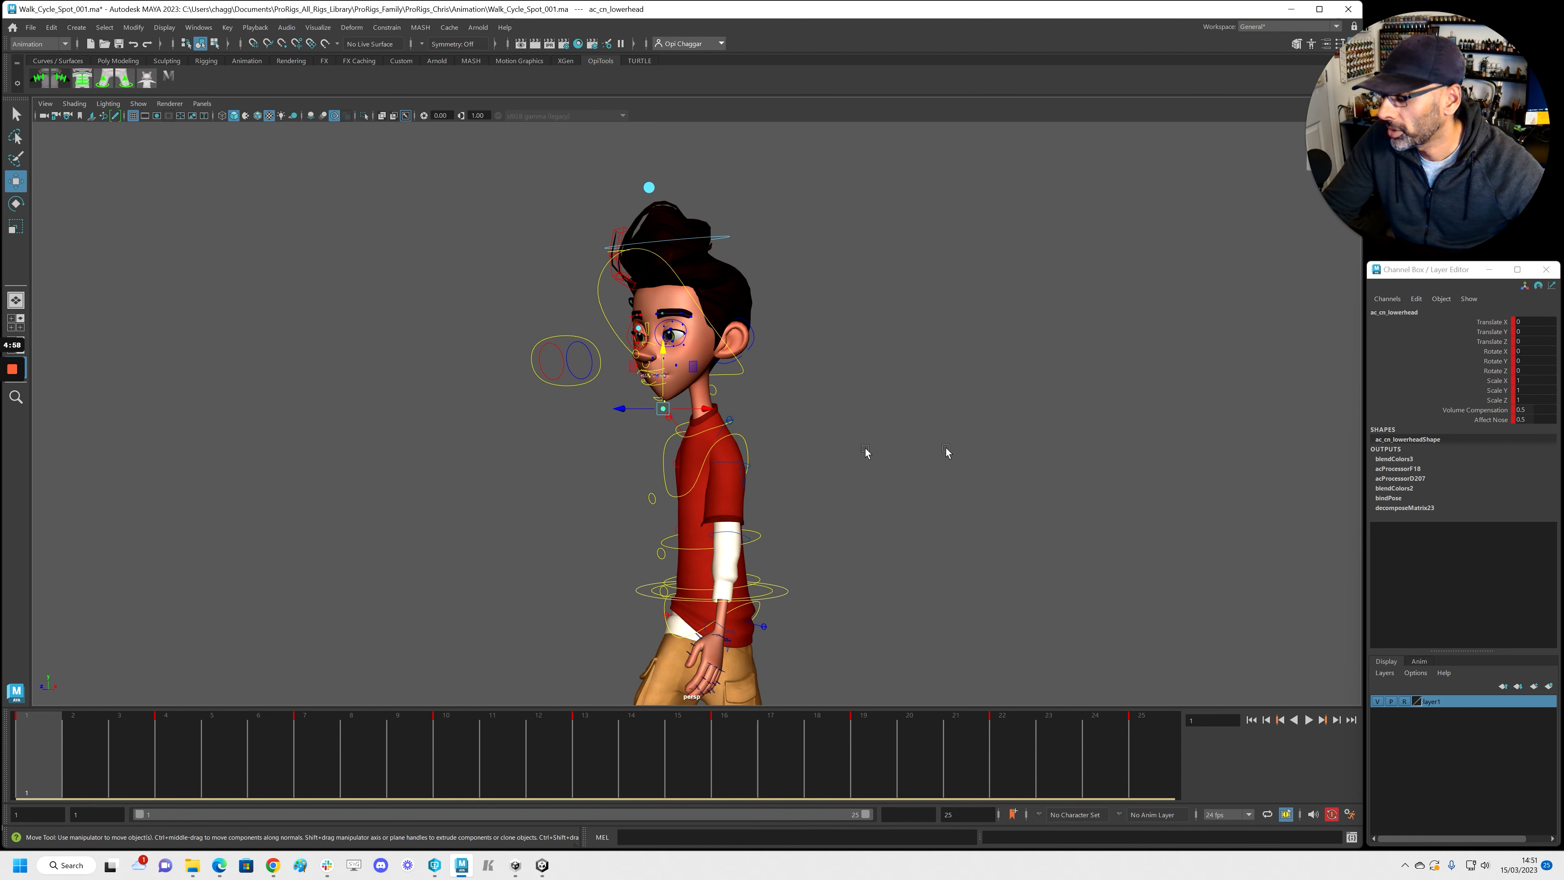
drag(1563, 188, 379, 187)
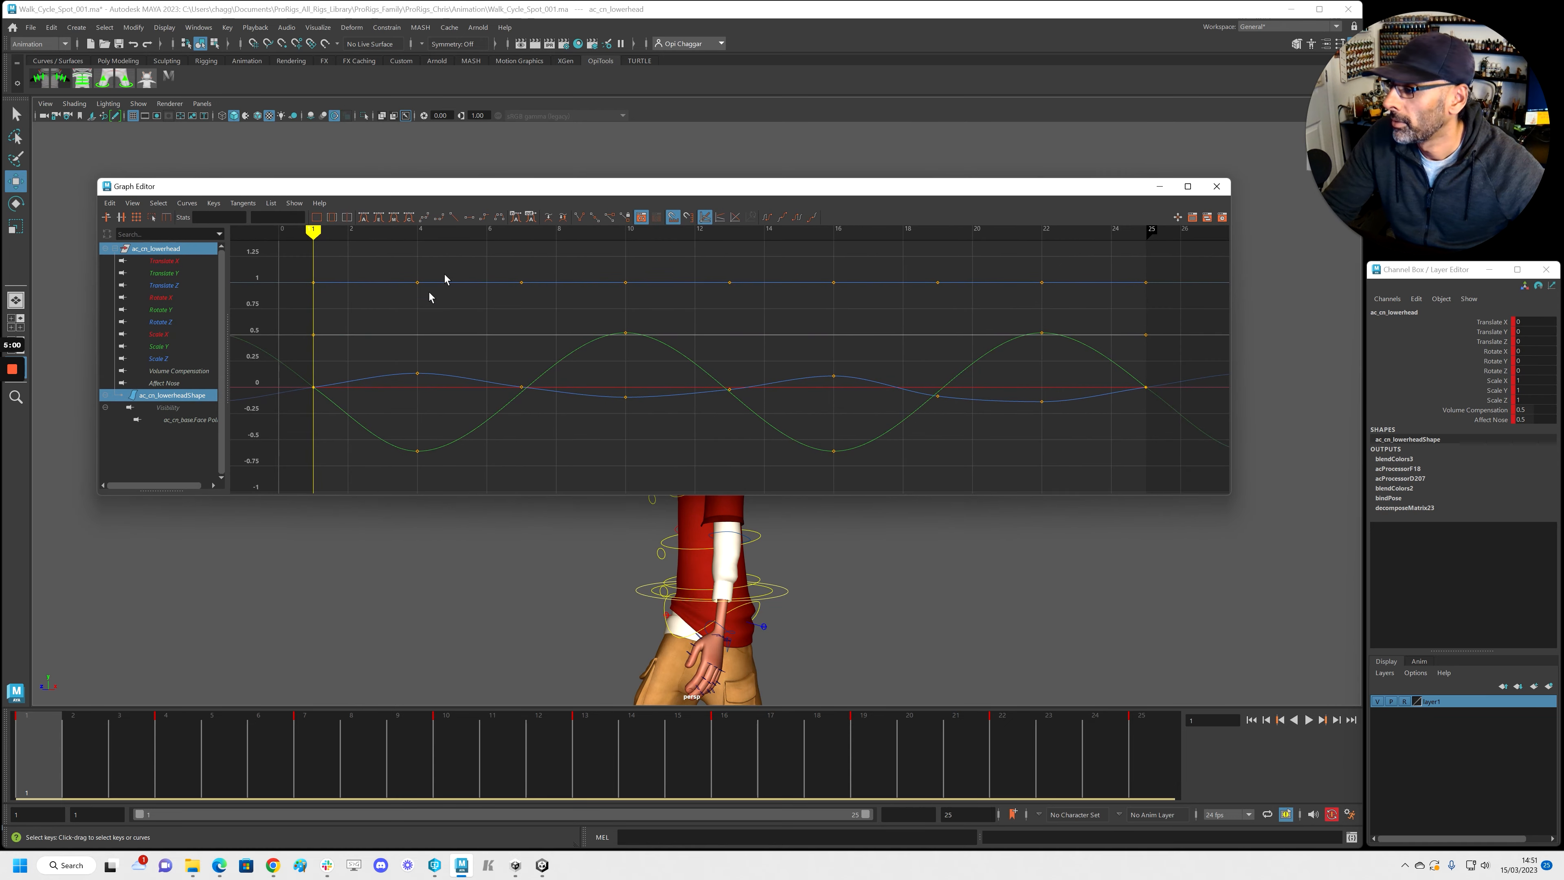
click(170, 287)
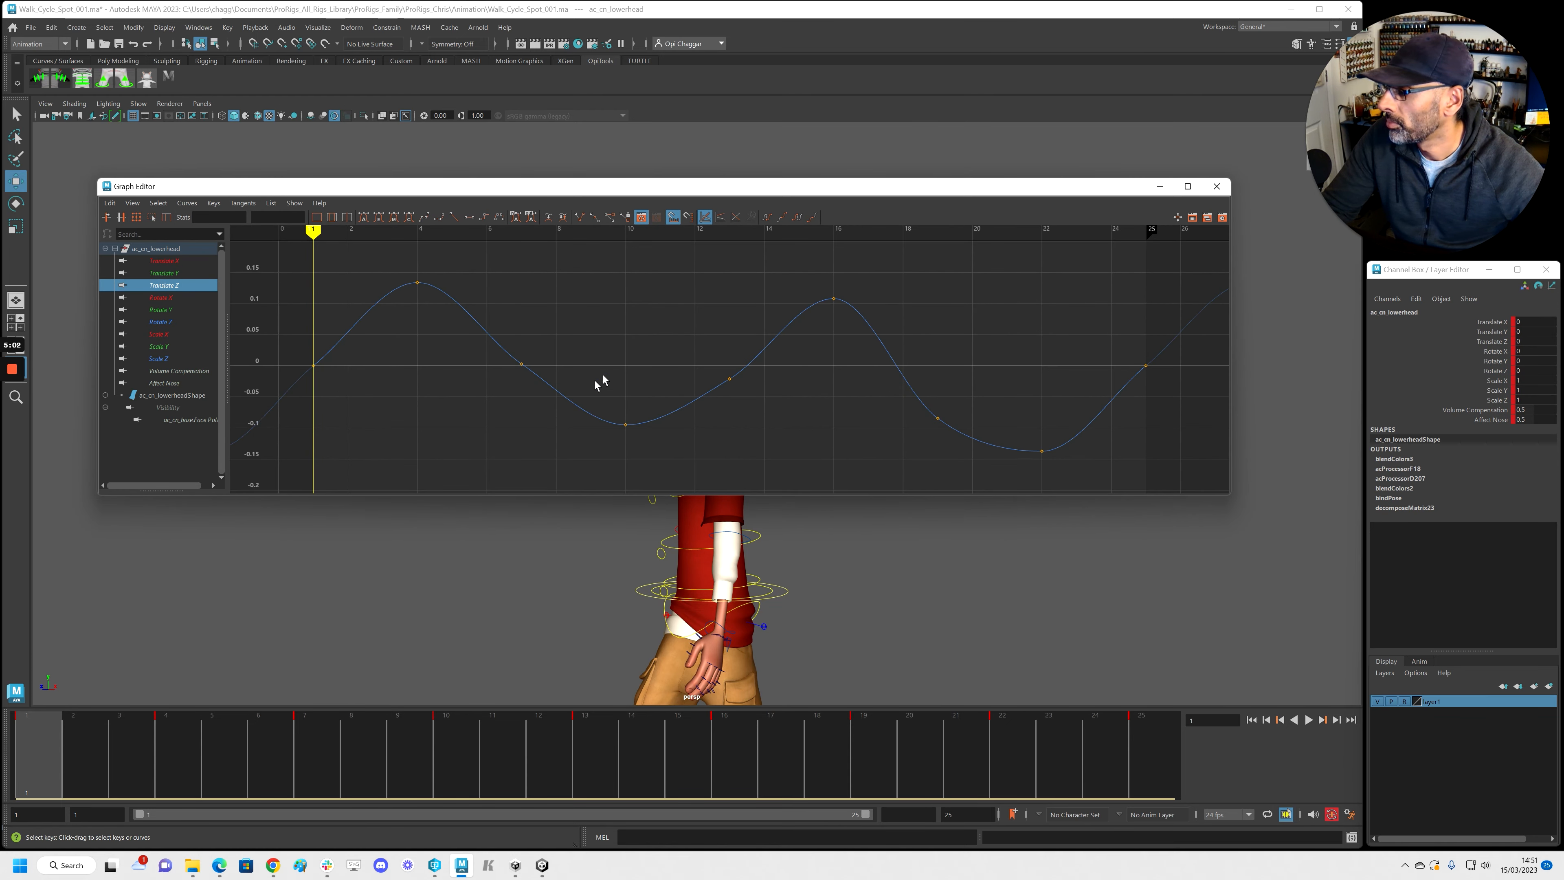
click(314, 365)
middle_drag(374, 354, 367, 342)
drag(431, 350, 941, 422)
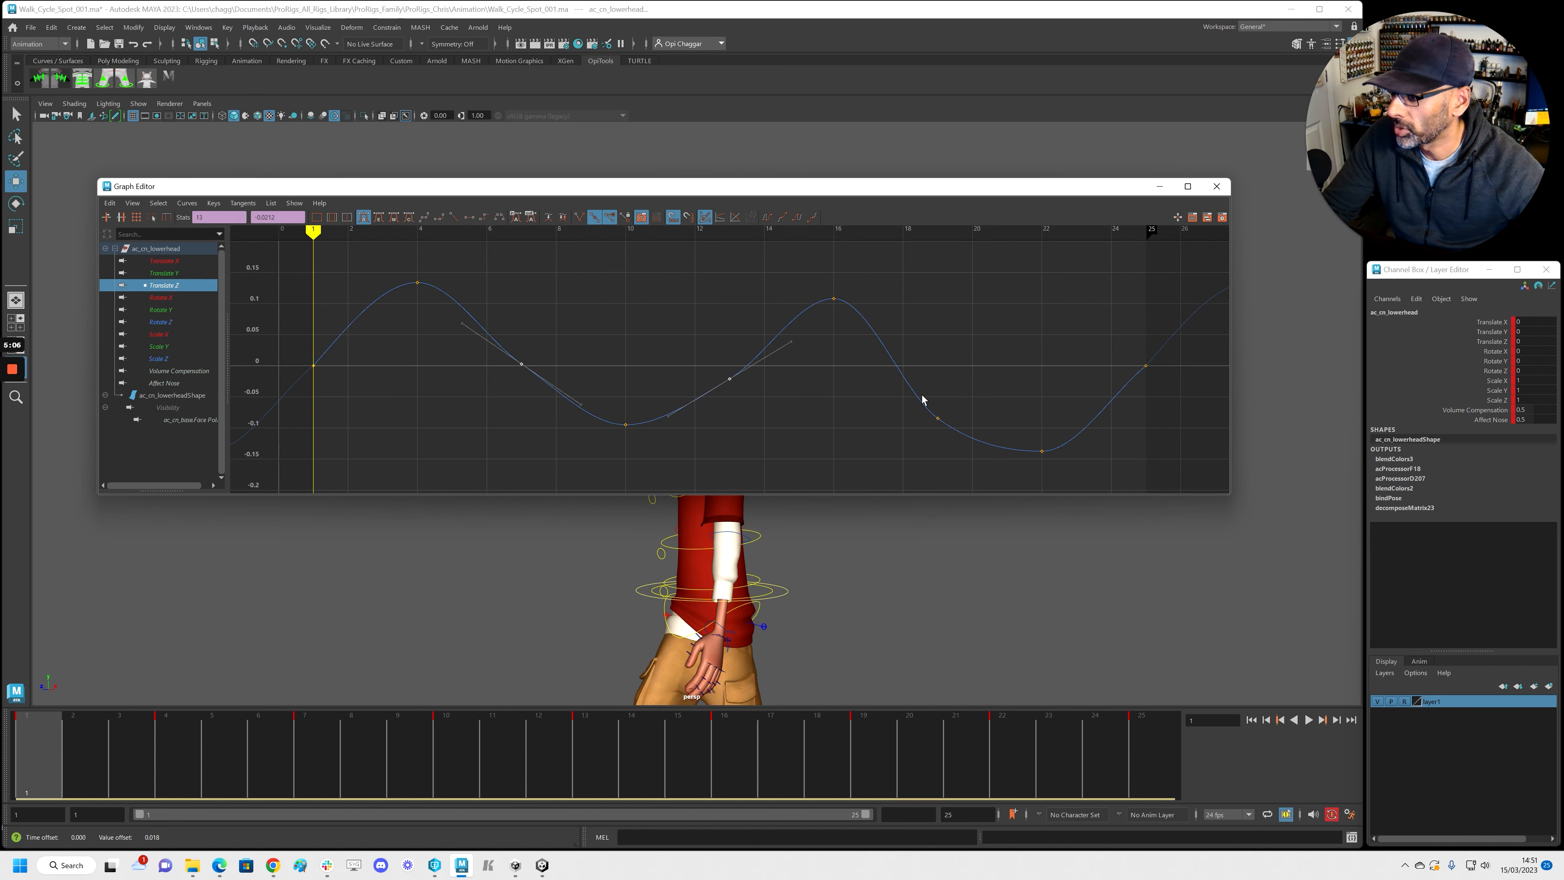
text(0)
key(Return)
Step: Set the Translate Z key at frame 22 to the frame 10 value and the key at frame 4 to 0.108
drag(598, 399, 672, 445)
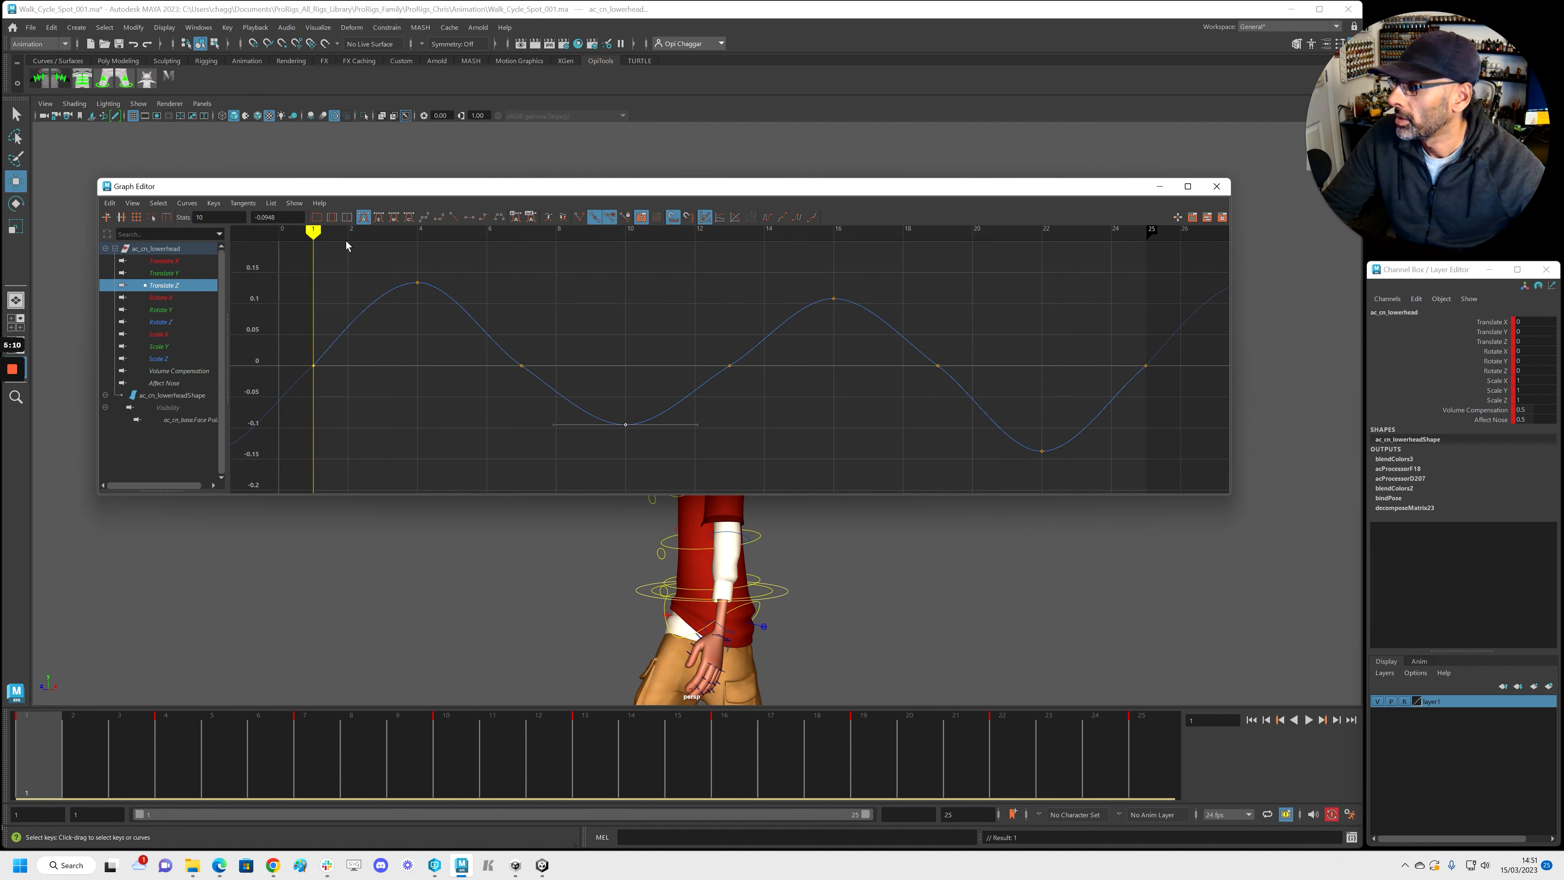
drag(1017, 425, 1068, 463)
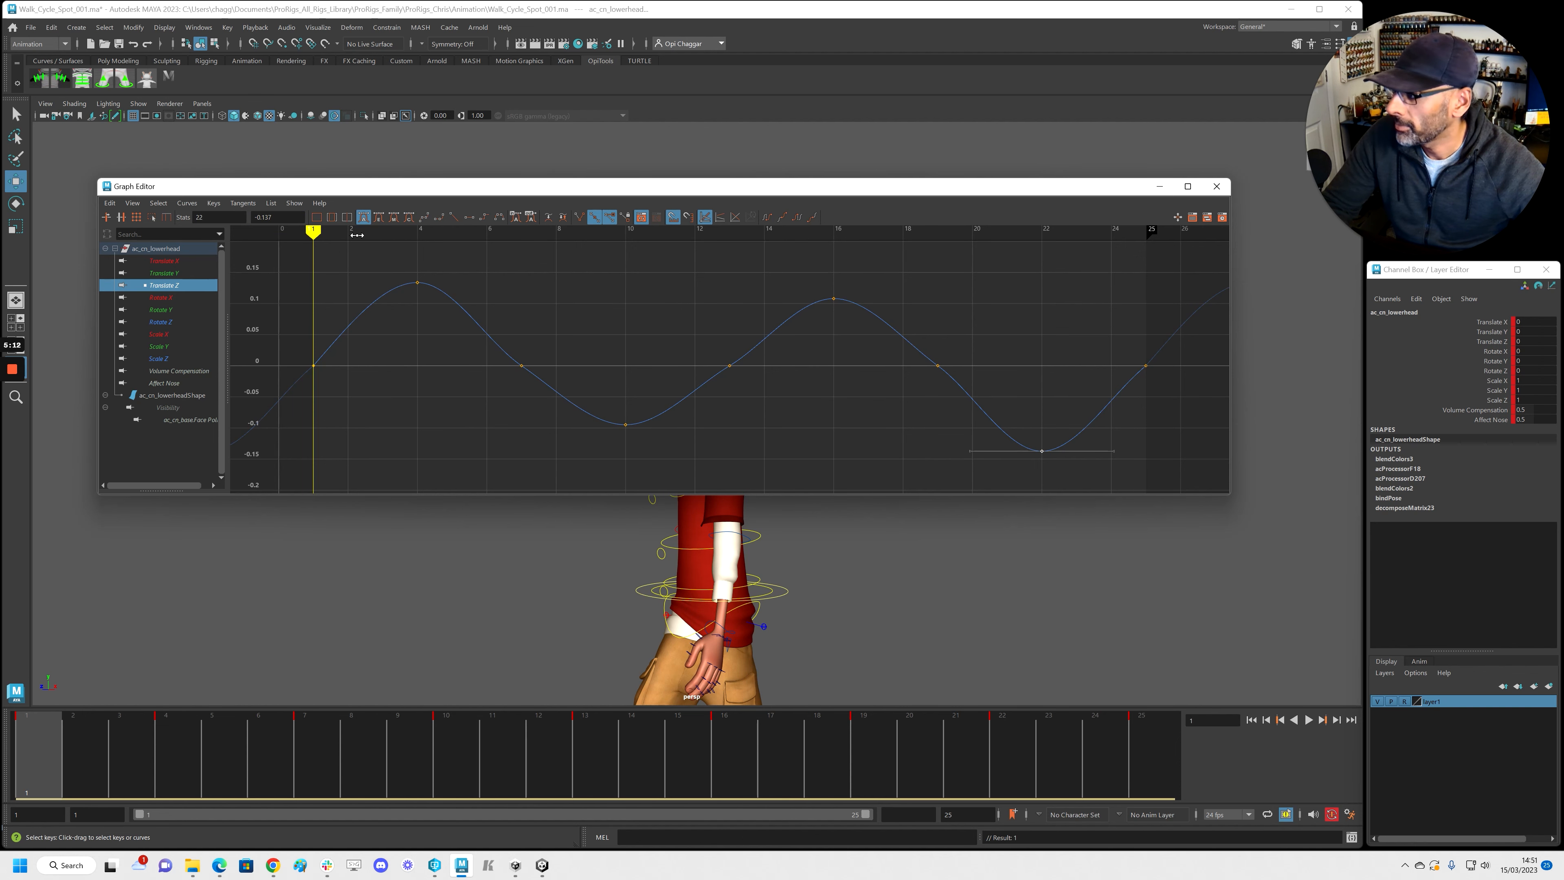
key(Return)
drag(392, 262, 441, 302)
drag(715, 270, 866, 312)
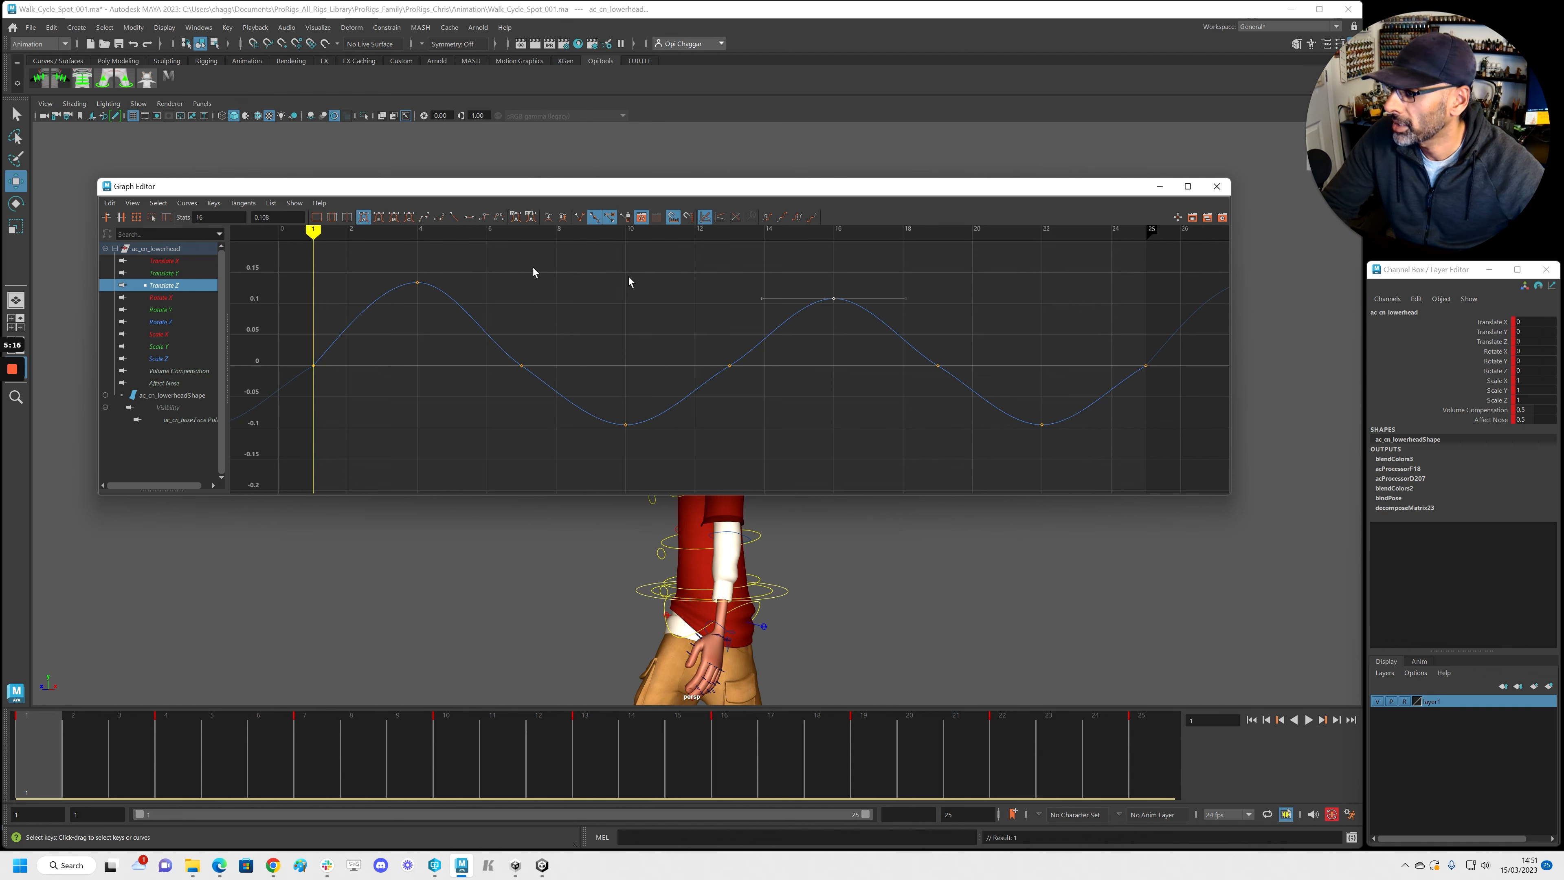
drag(377, 272, 479, 320)
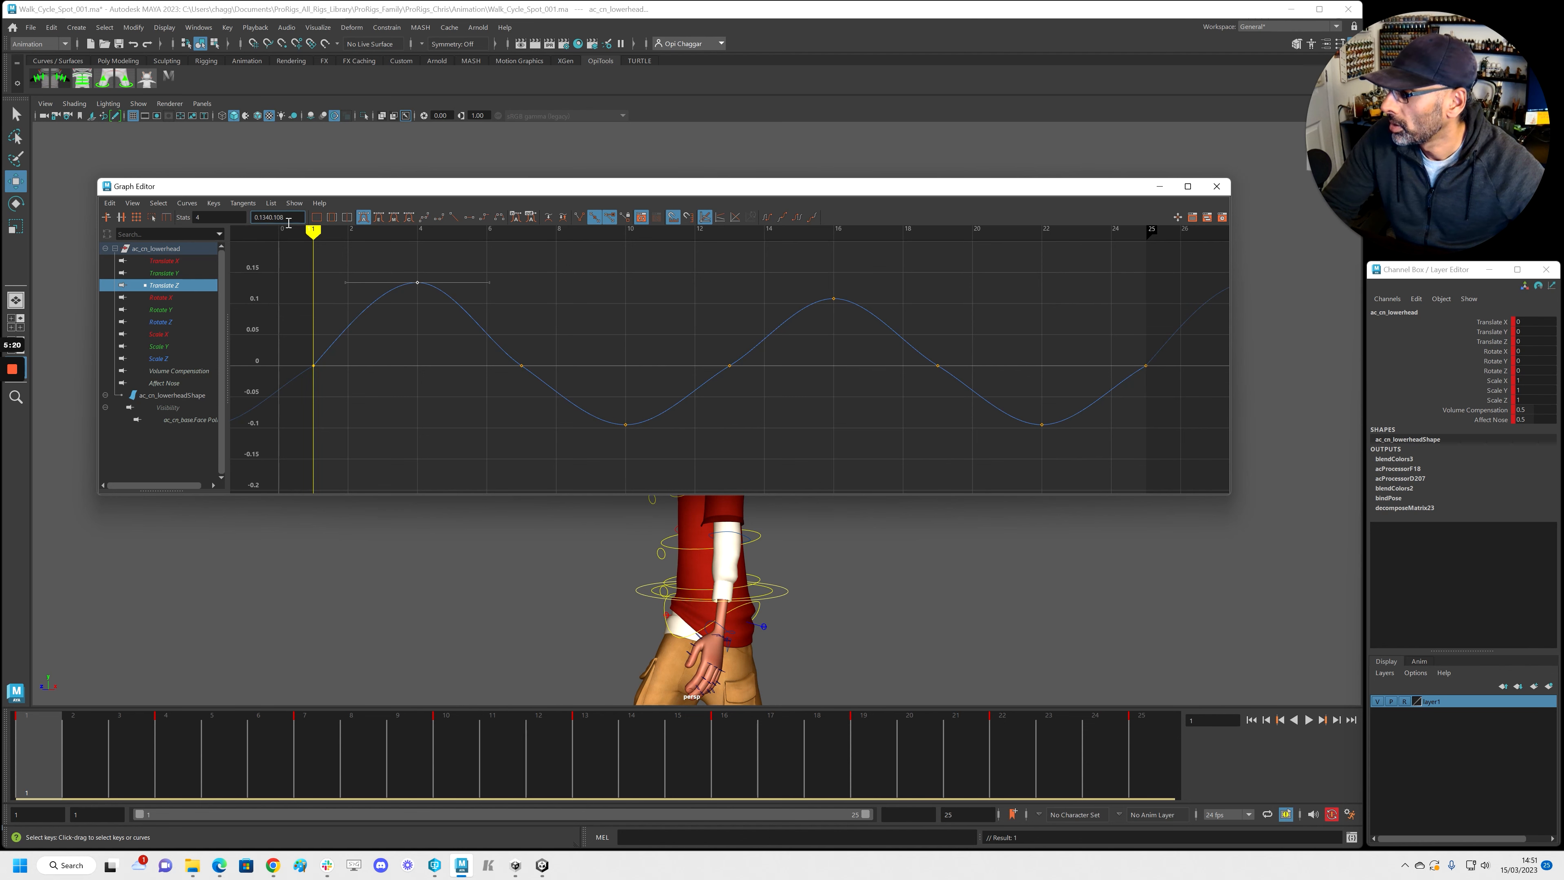
text(0.108)
key(Return)
Step: Review the middle and end keys of the Translate Z curve, clear the Graph Editor from the view and play back the head motion
drag(484, 352, 981, 387)
click(314, 365)
drag(1203, 346, 1086, 377)
click(1004, 357)
key(a)
drag(693, 181, 1563, 247)
key(alt+v)
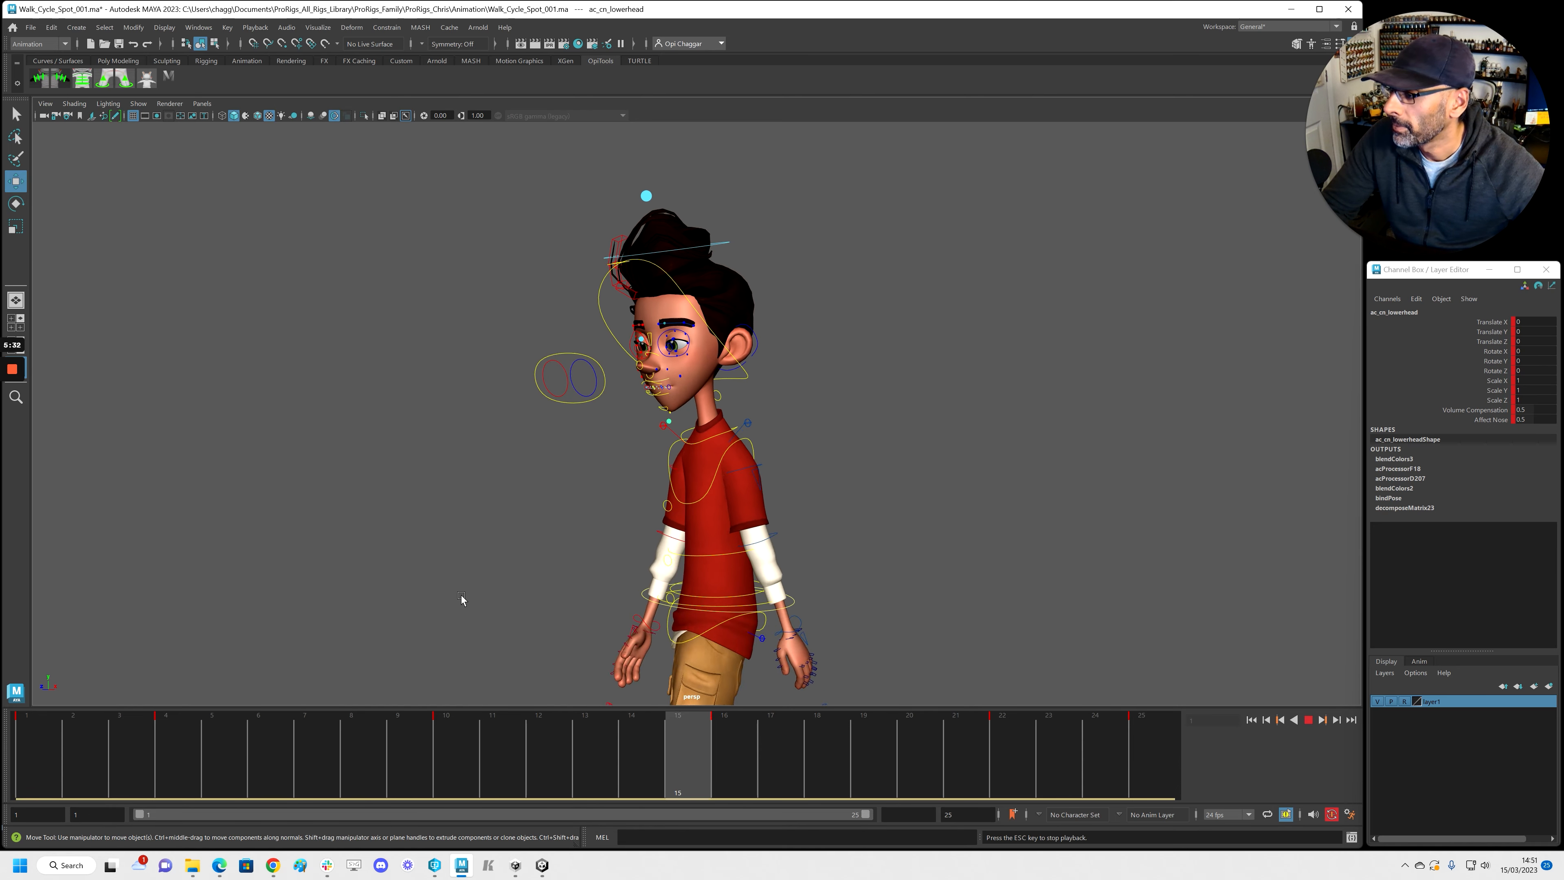
scroll(632, 583, up, 3)
key(alt+v)
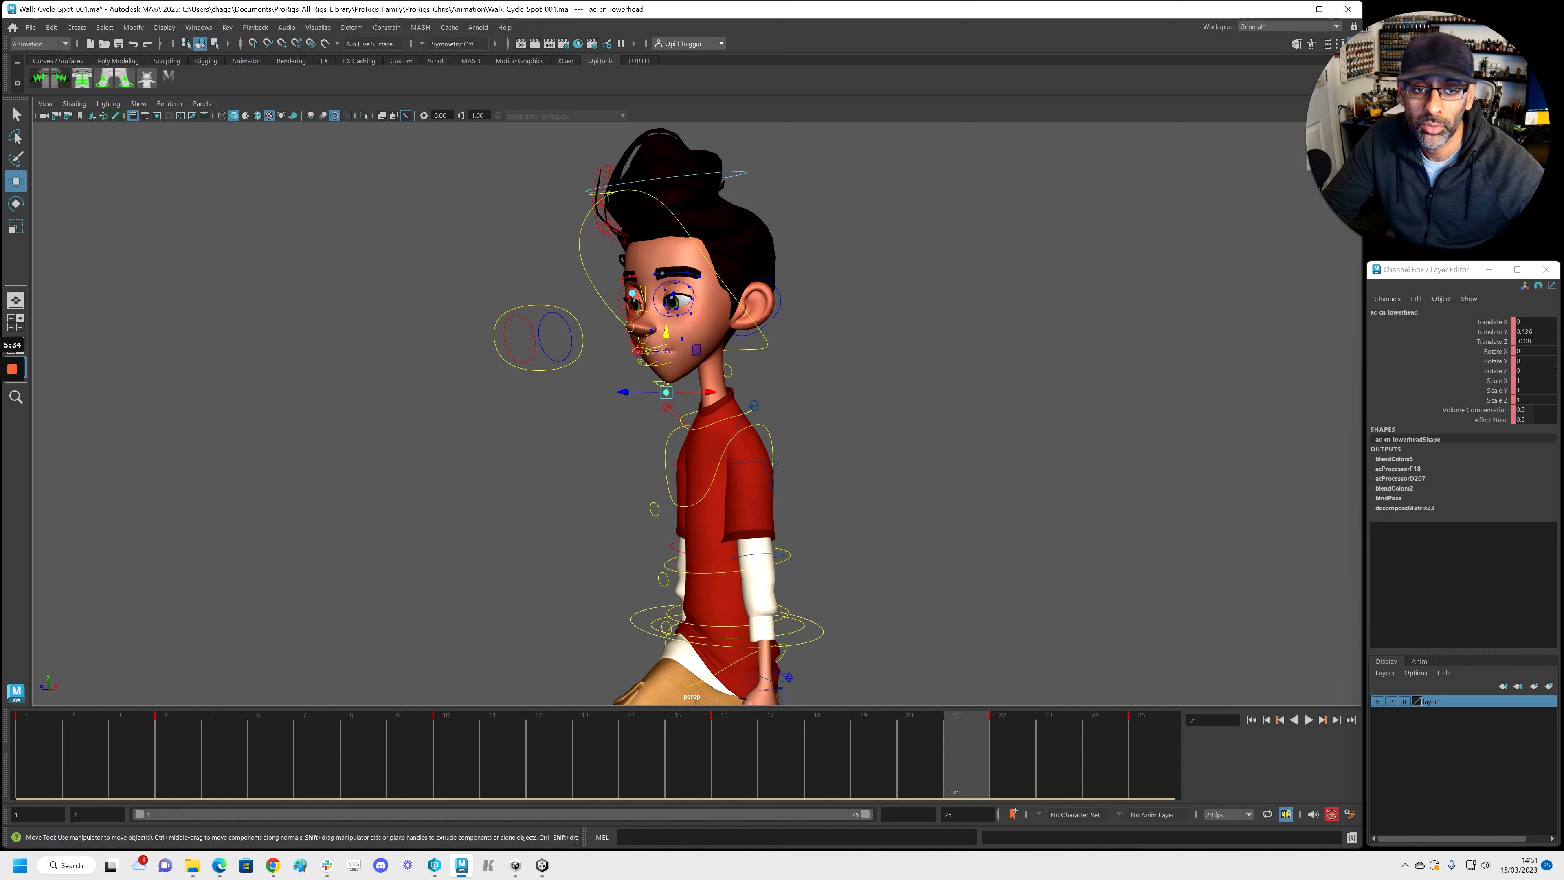
Step: Playblast the walk cycle from frame 1, watch it in Keyframe MP and close the player
drag(369, 730, 162, 739)
right_click(44, 749)
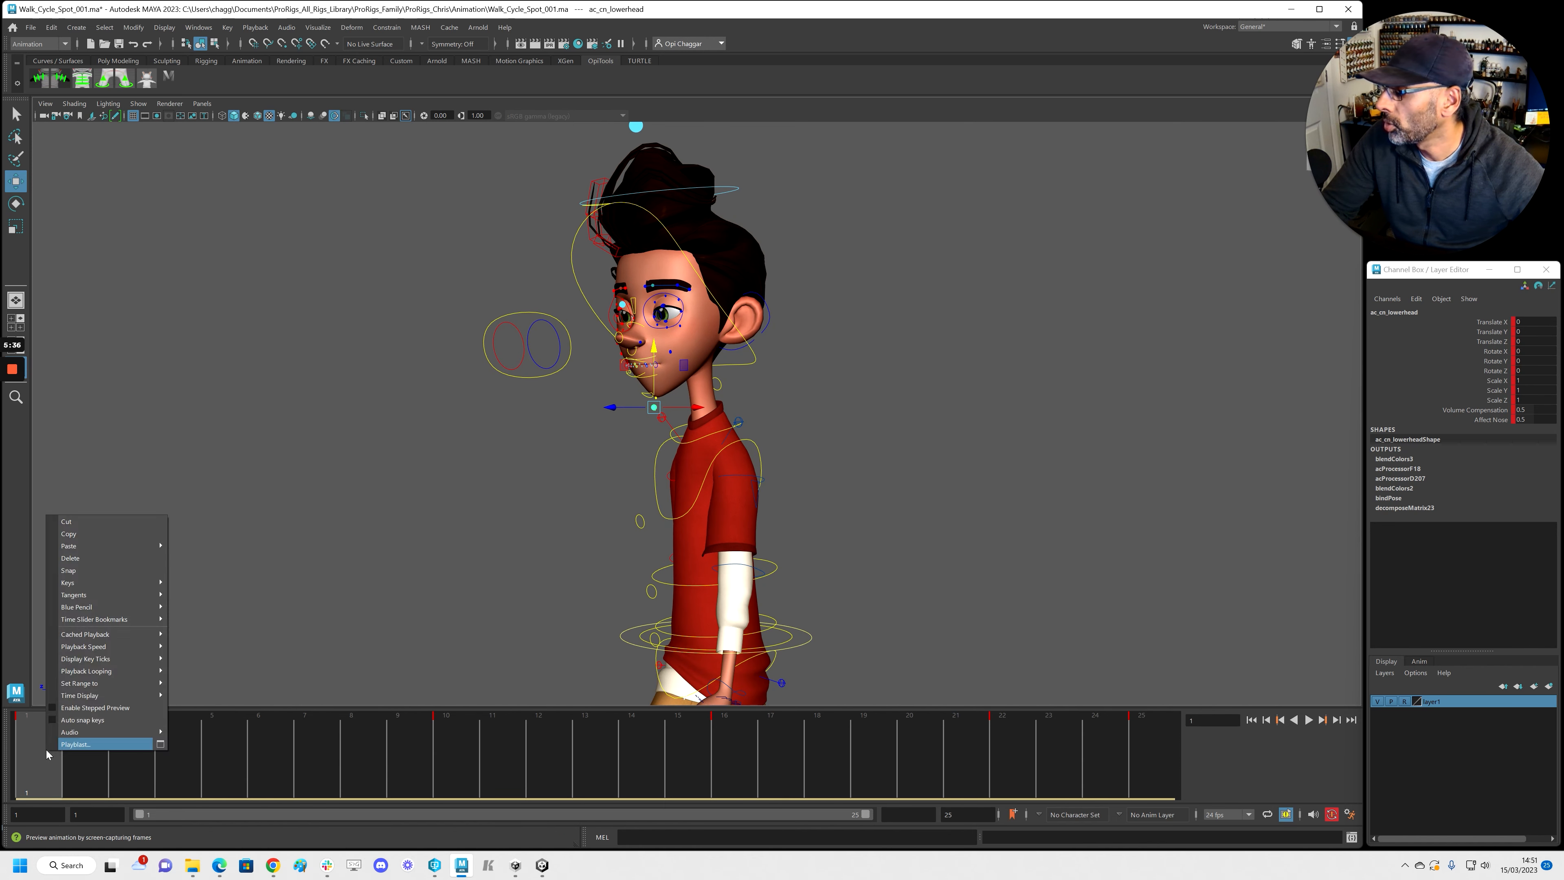
click(46, 746)
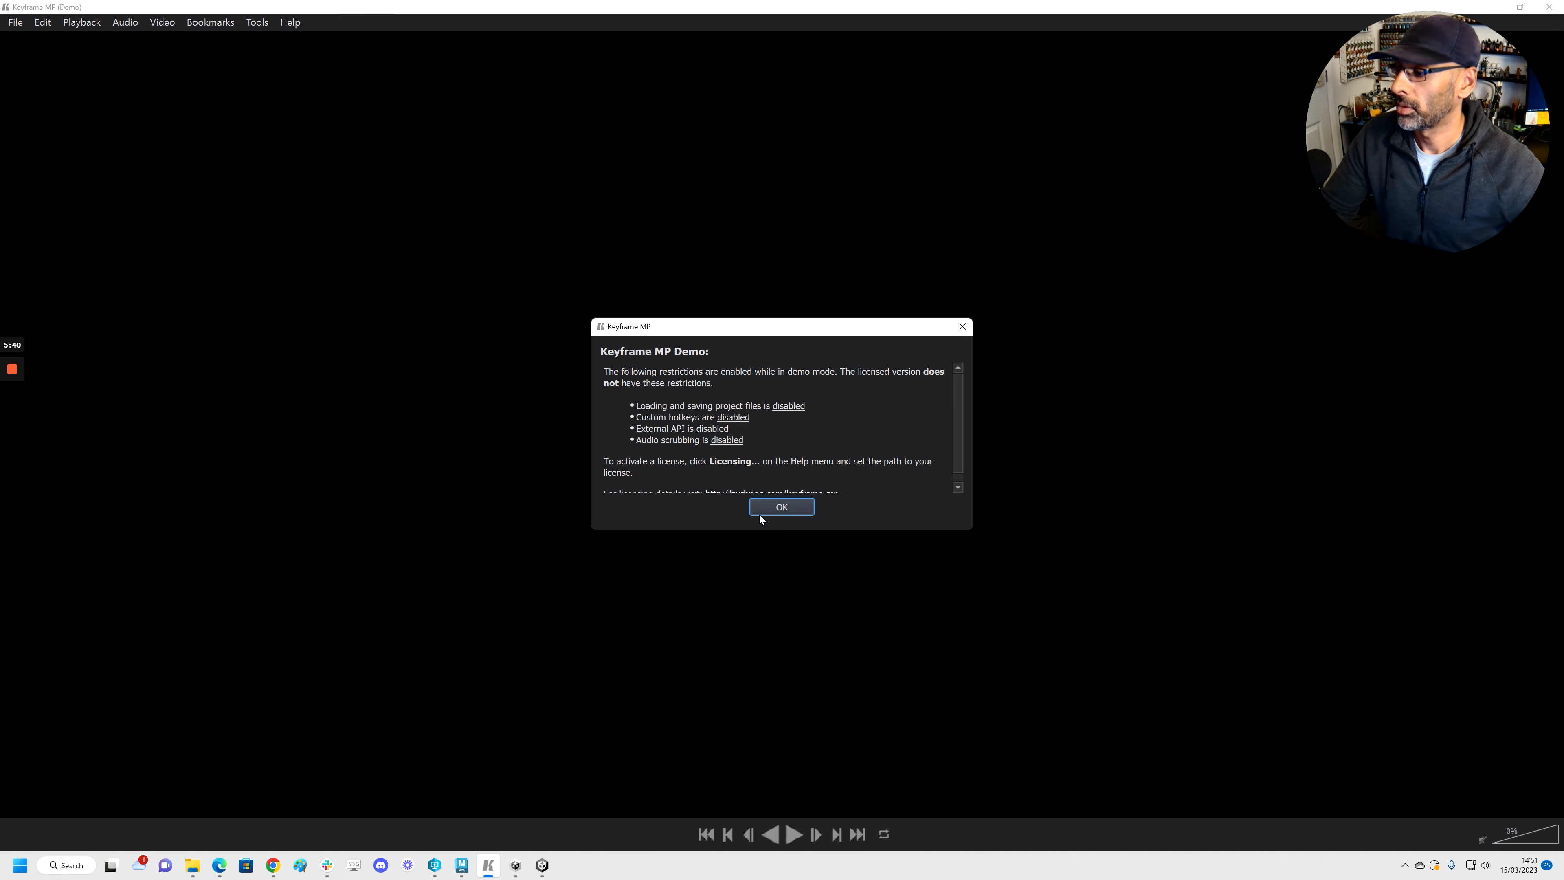
click(764, 512)
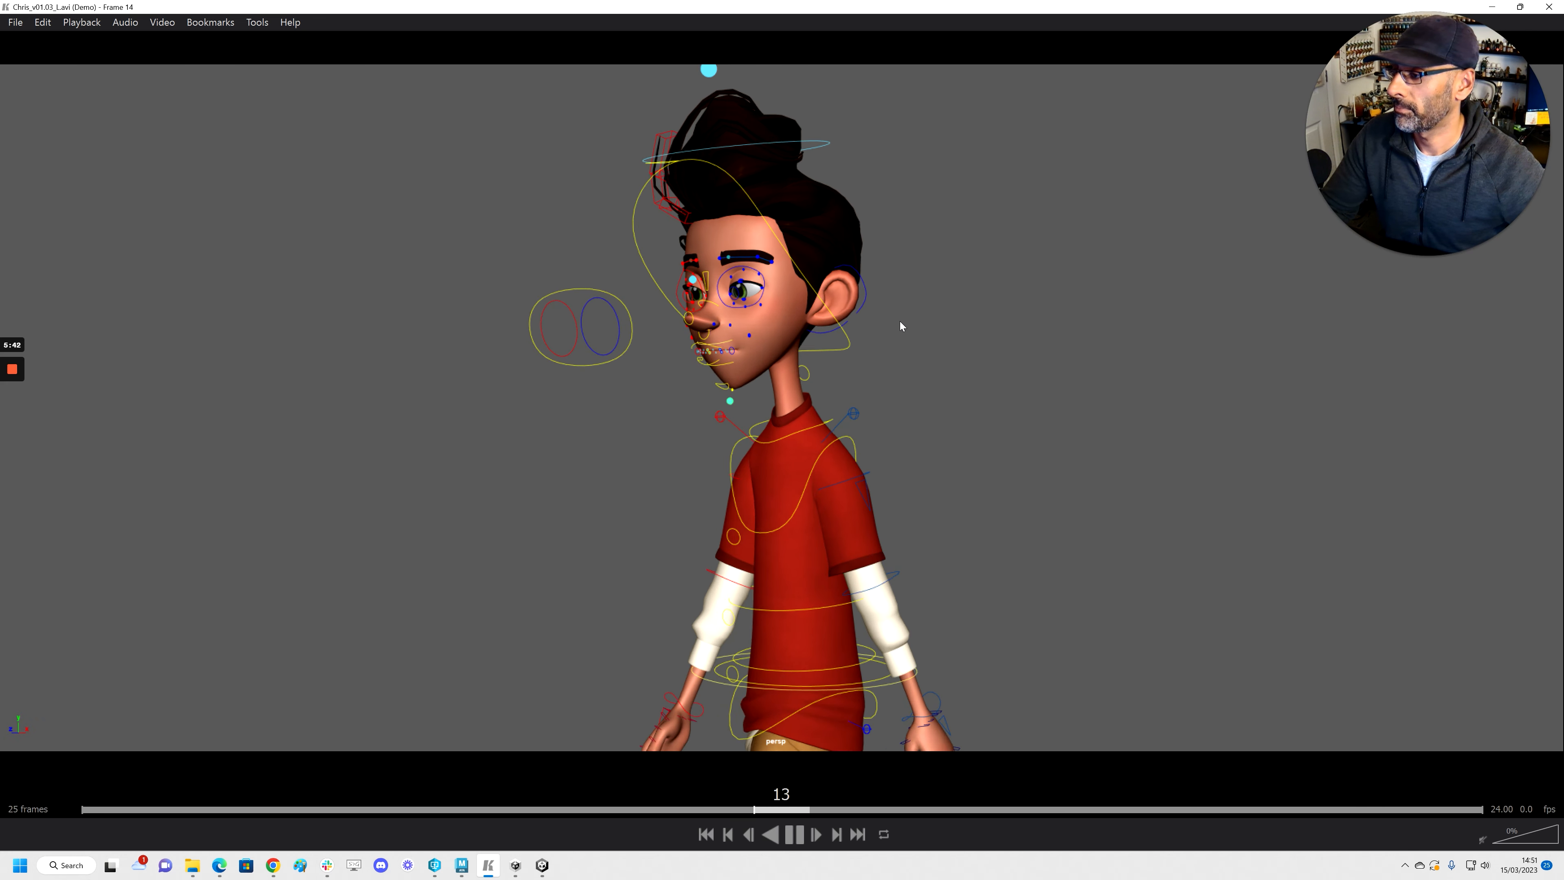
key(space)
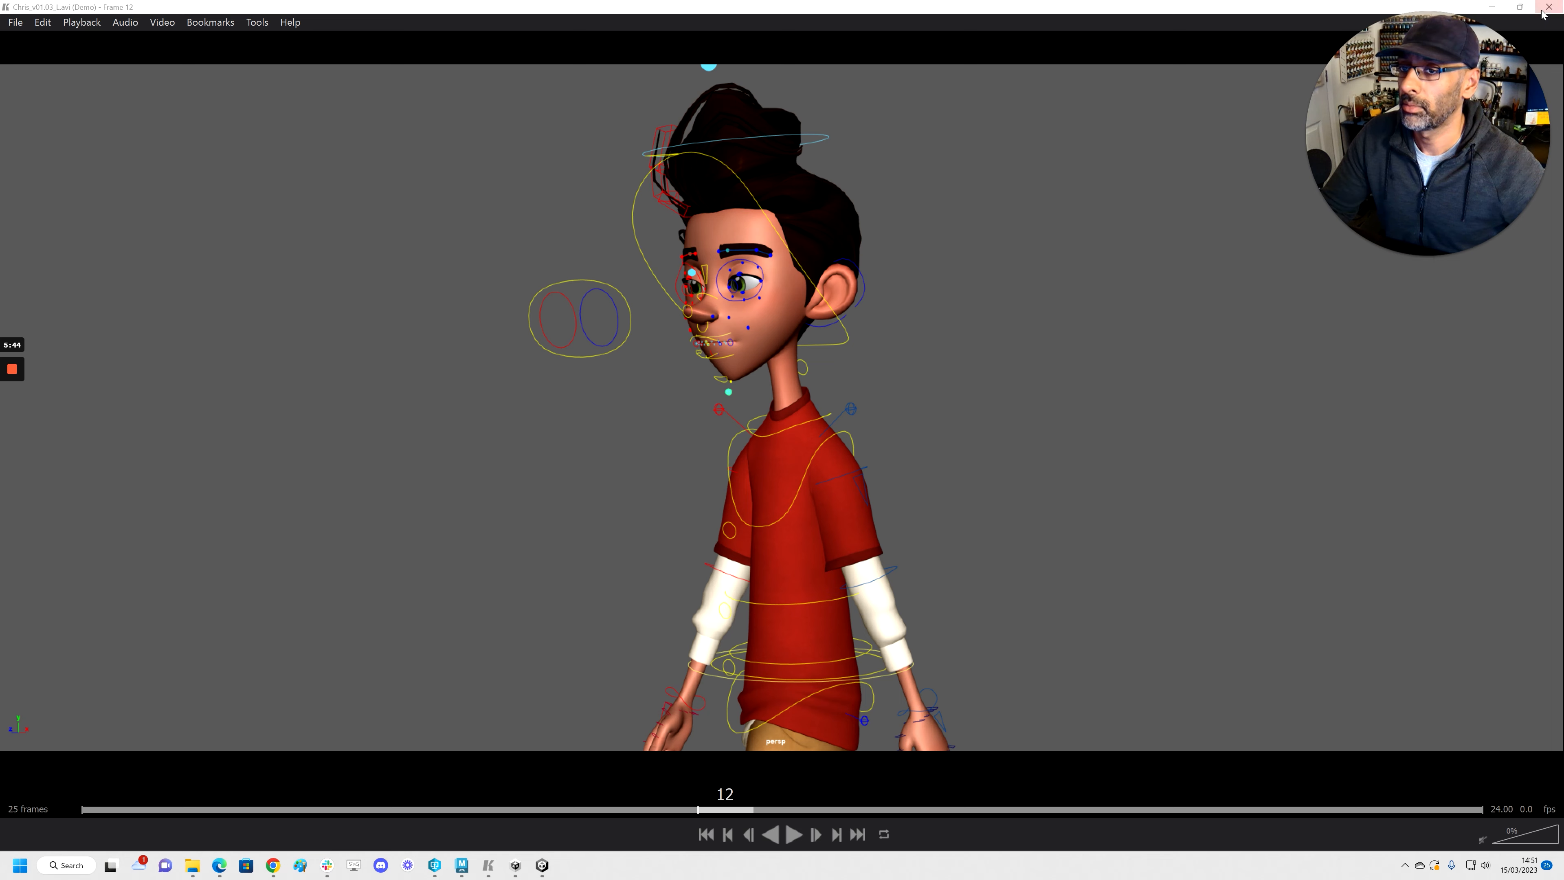
click(1547, 8)
Step: Copy all of the lower head control's keys across the full time range
click(32, 759)
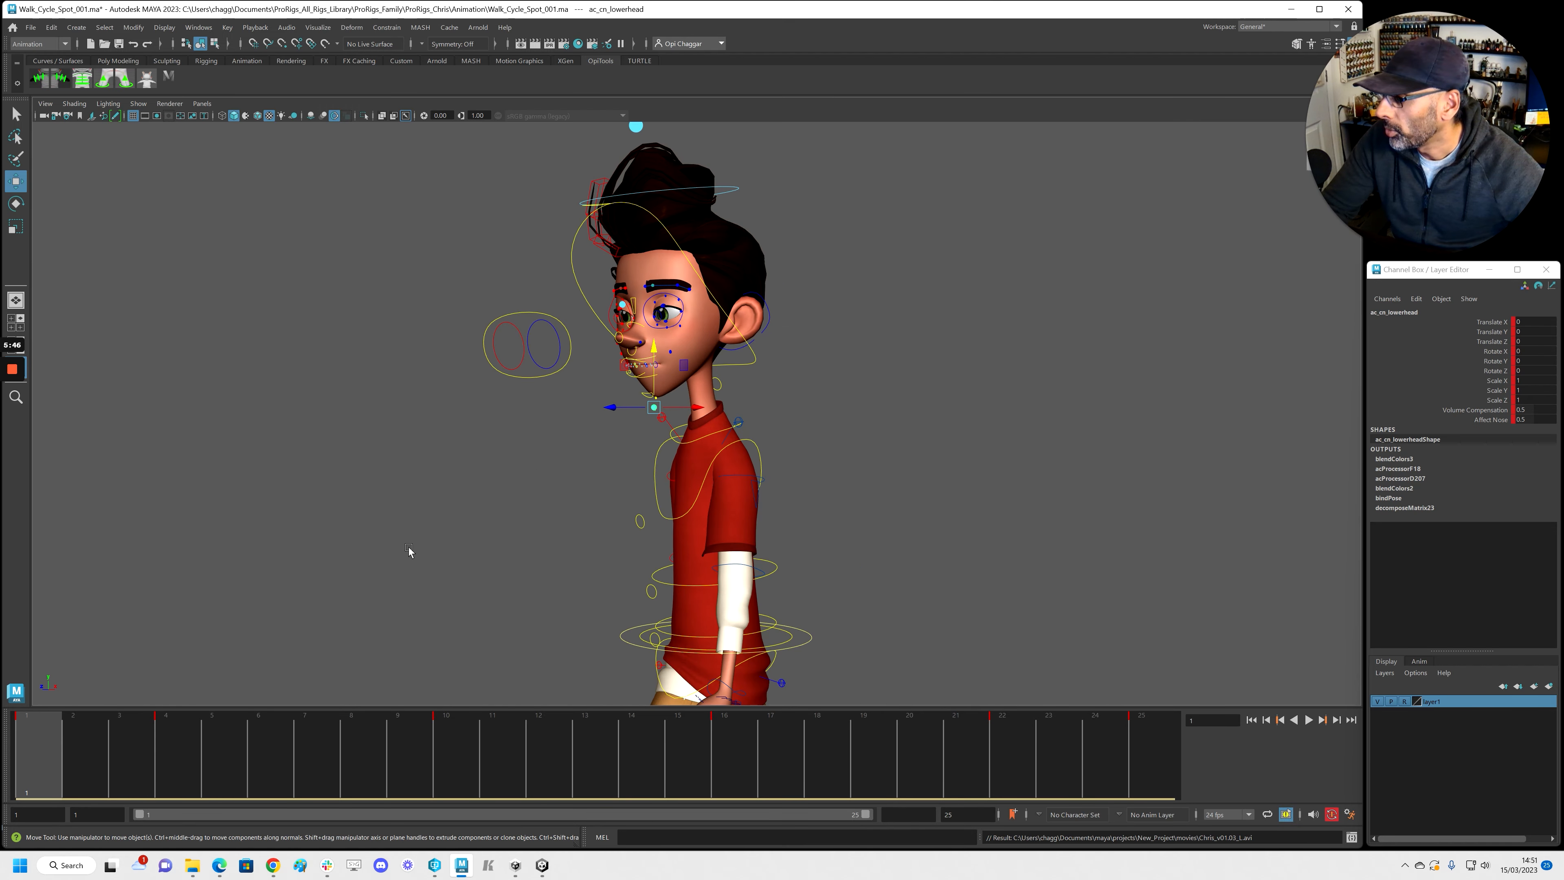
double_click(47, 751)
right_click(49, 748)
click(99, 531)
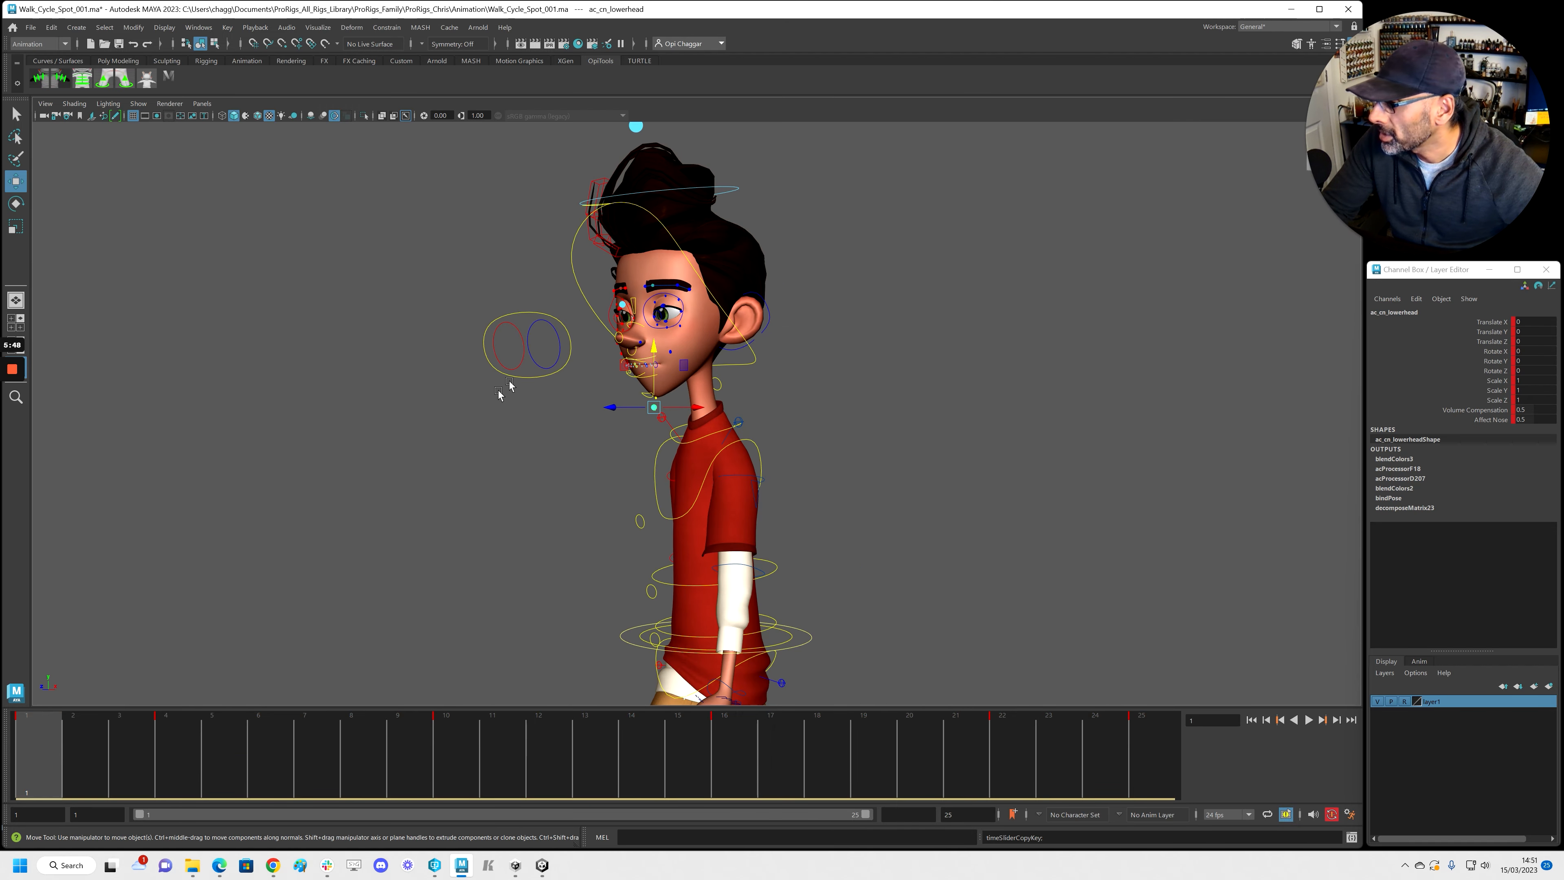
Step: Paste the copied keys onto the middle head control from frame 1 and play back the cycle
click(623, 303)
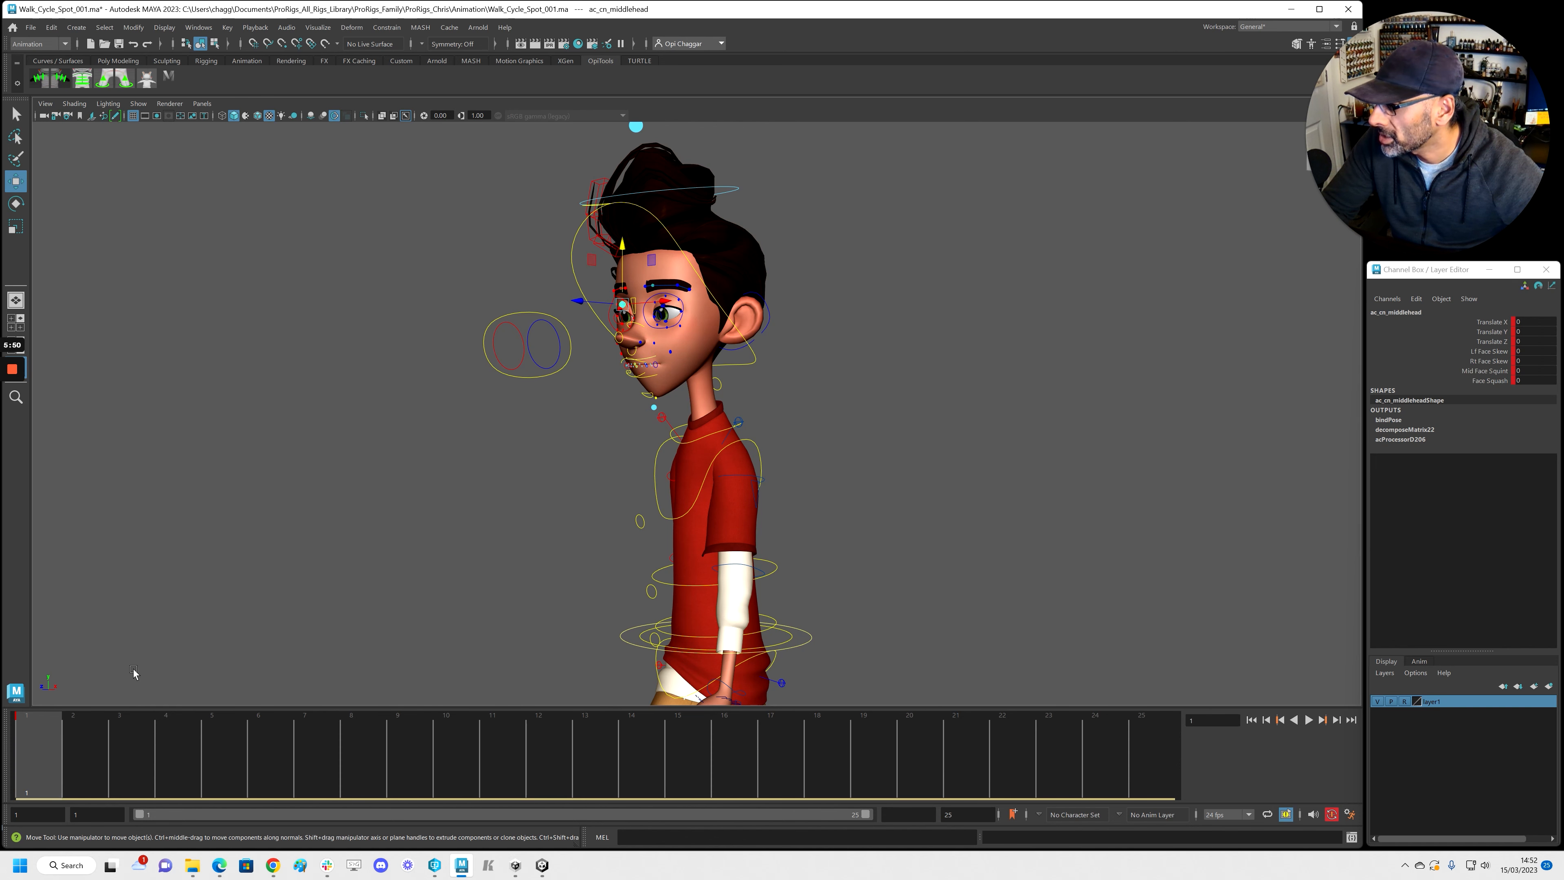
double_click(46, 760)
right_click(45, 759)
click(176, 555)
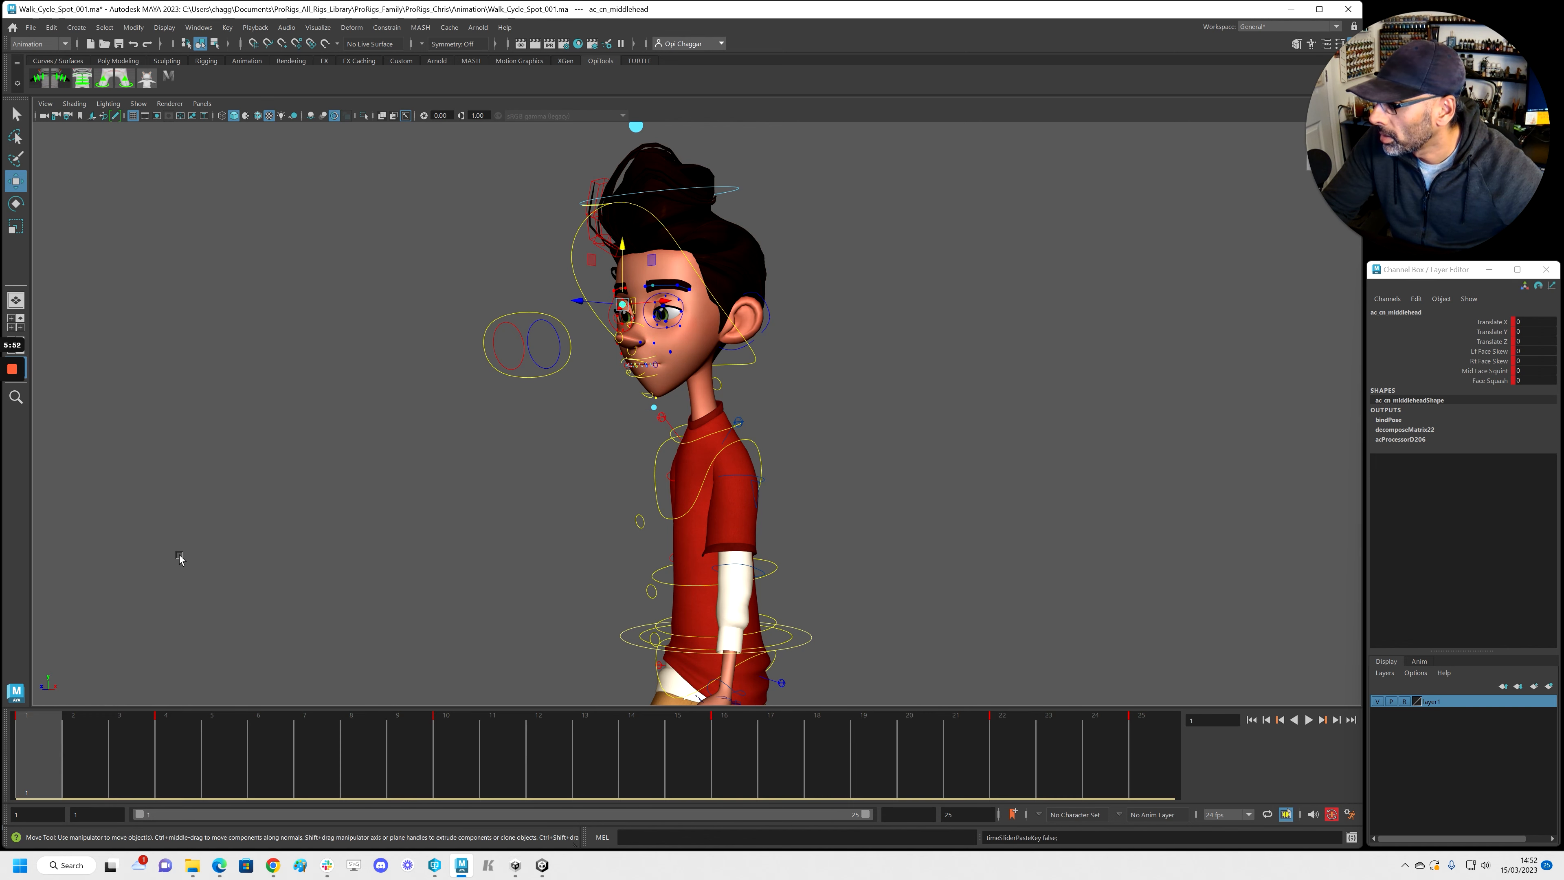
key(alt+v)
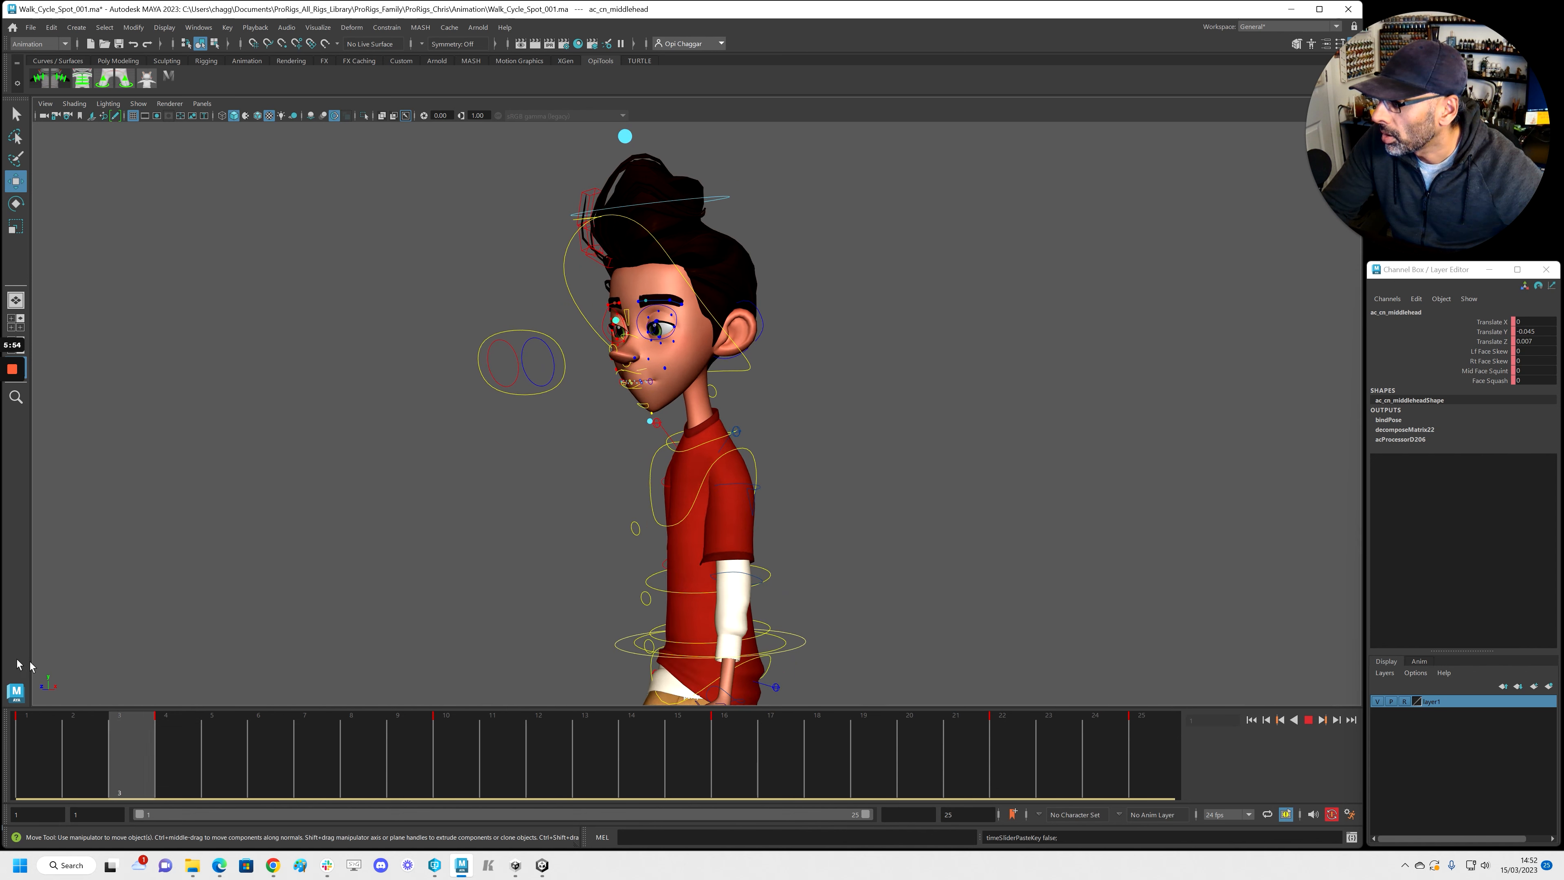
key(alt+v)
Step: Paste the same copied keys onto the upper head control from frame 1 and play back the squash and stretch
click(649, 226)
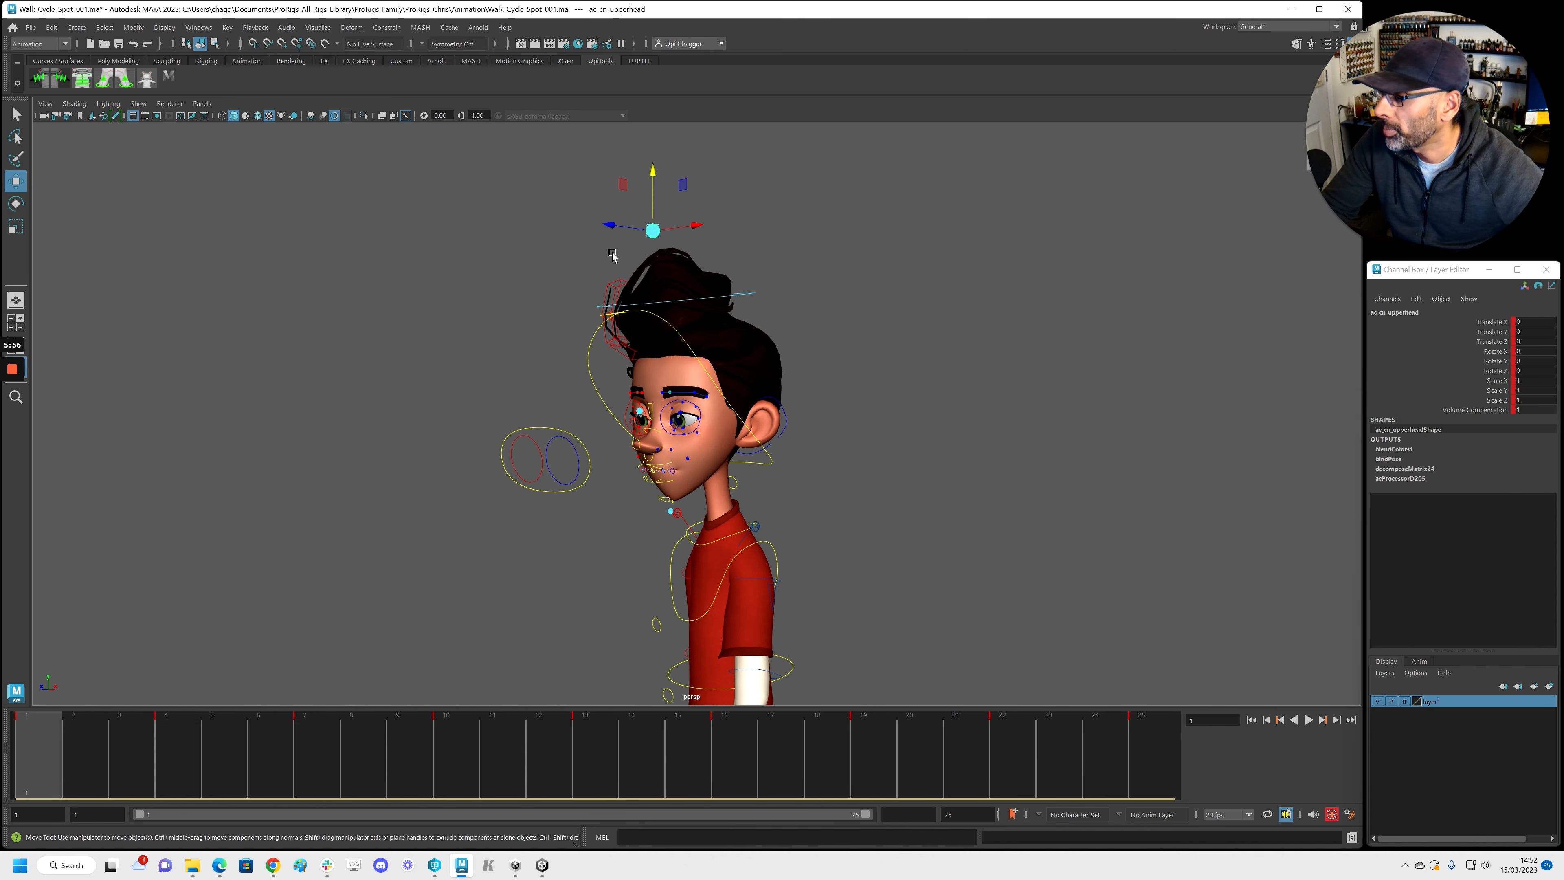
double_click(54, 740)
right_click(54, 739)
mouse_move(154, 547)
click(205, 541)
key(alt+v)
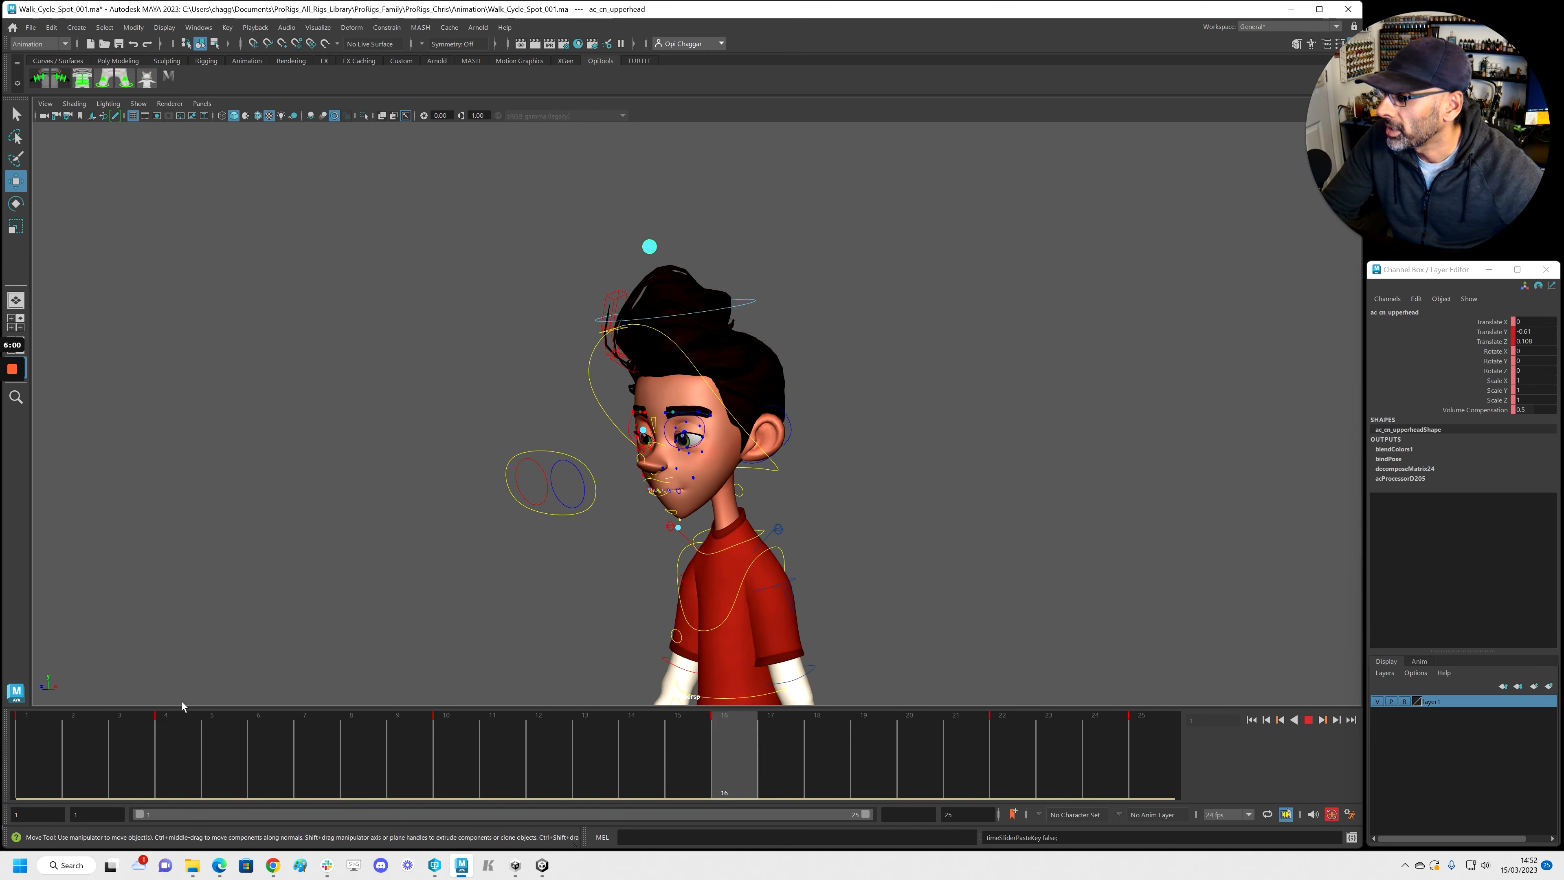
Step: Select all of the middle head control's keys in the Graph Editor and shift them 2 frames later
key(alt+v)
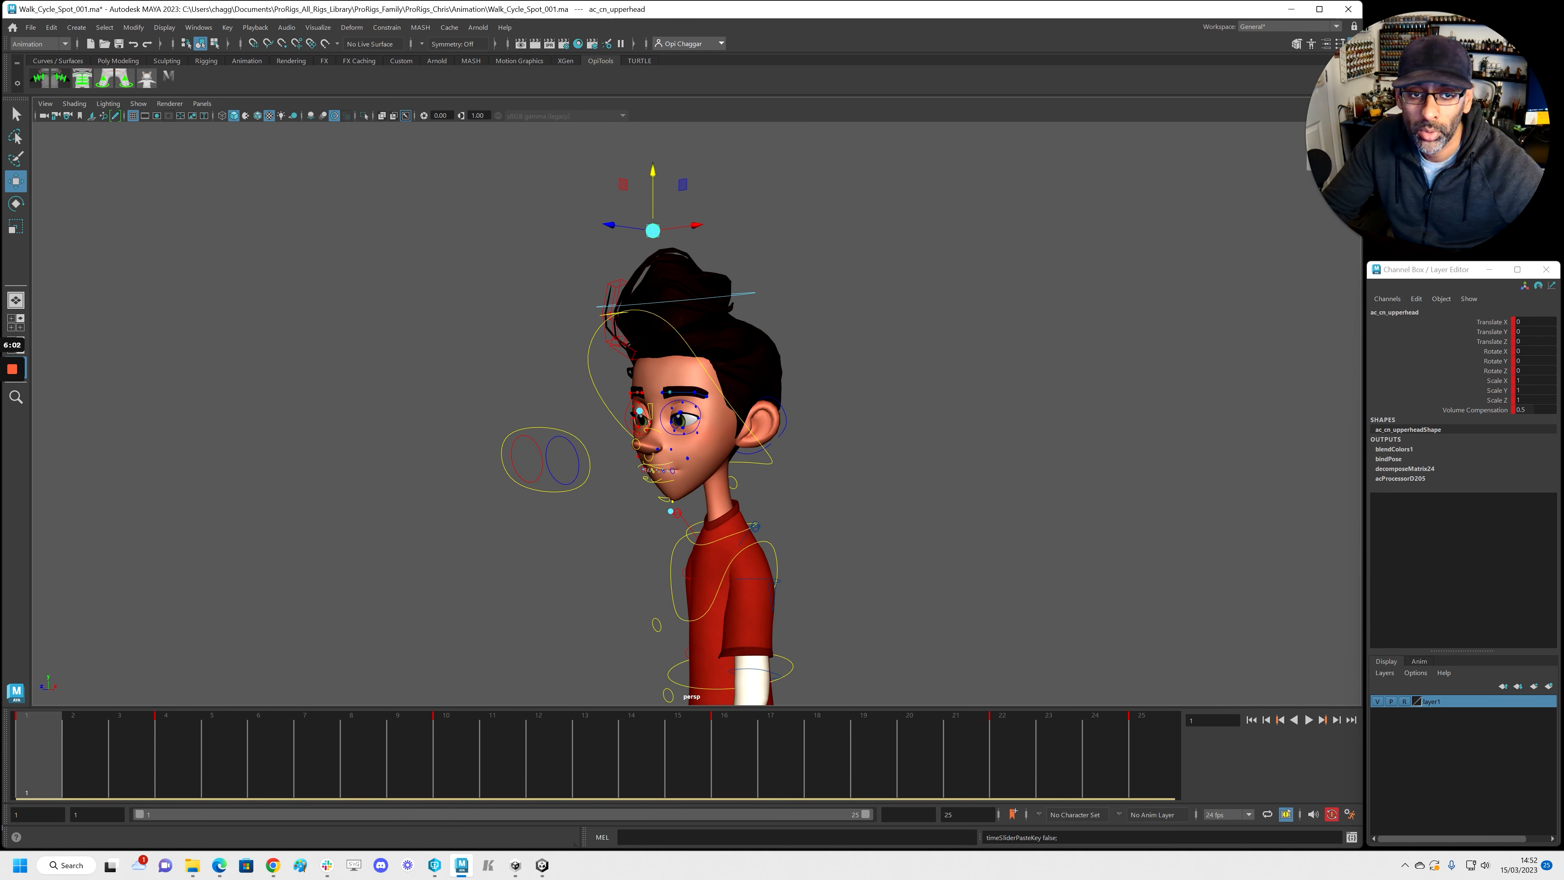
key(shift+g)
drag(897, 227, 356, 75)
alt+middle_drag(813, 570, 721, 606)
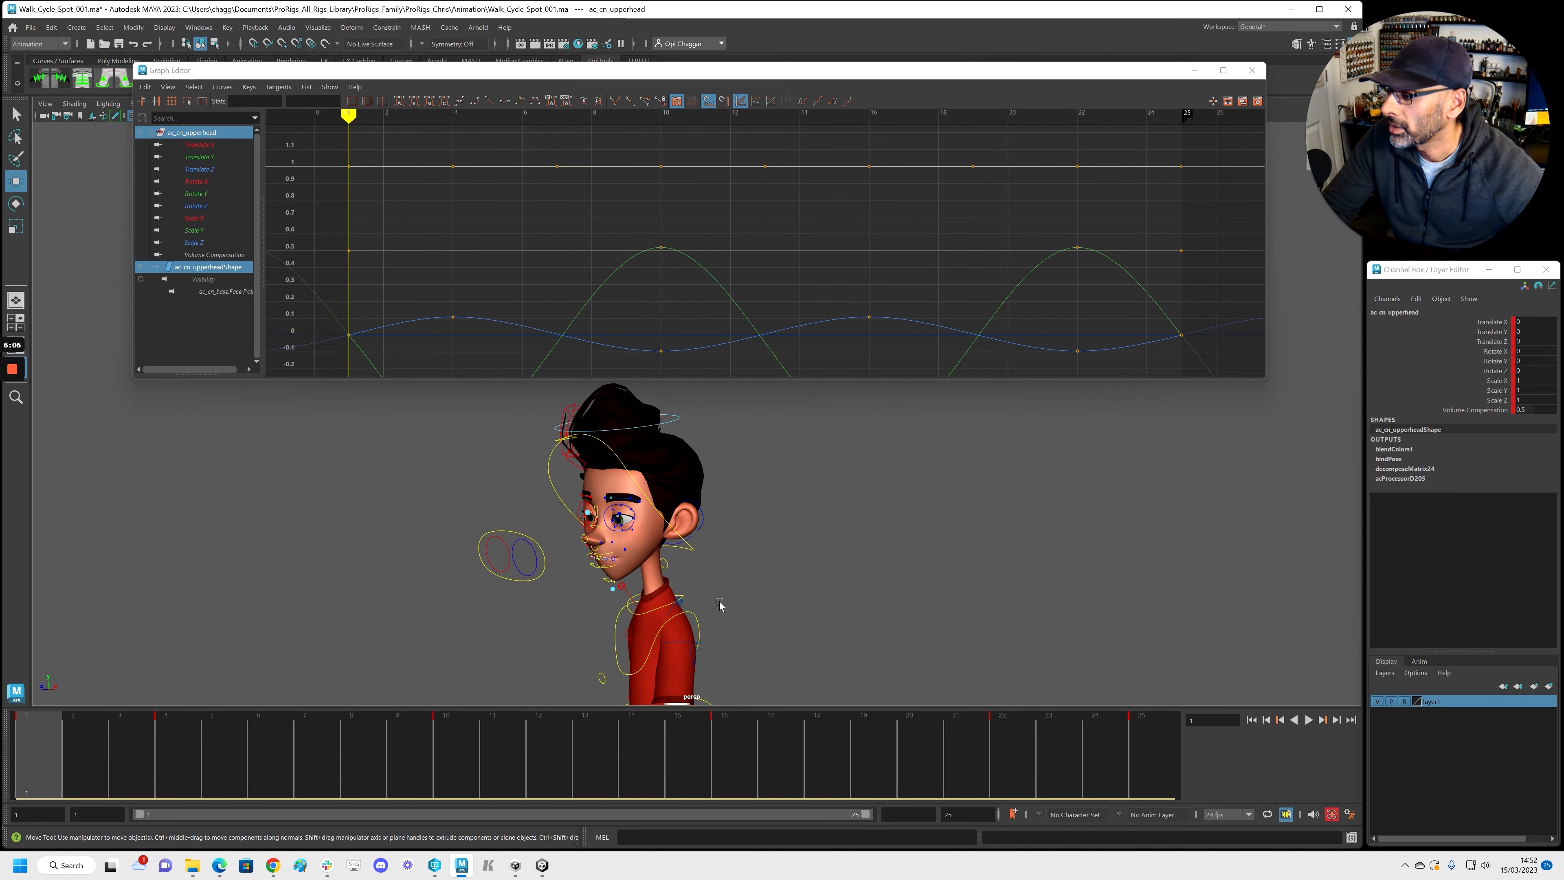
click(586, 516)
key(f)
scroll(761, 237, down, 2)
drag(387, 146, 1110, 349)
shift+middle_drag(1033, 326, 1063, 328)
alt+middle_drag(745, 465, 749, 502)
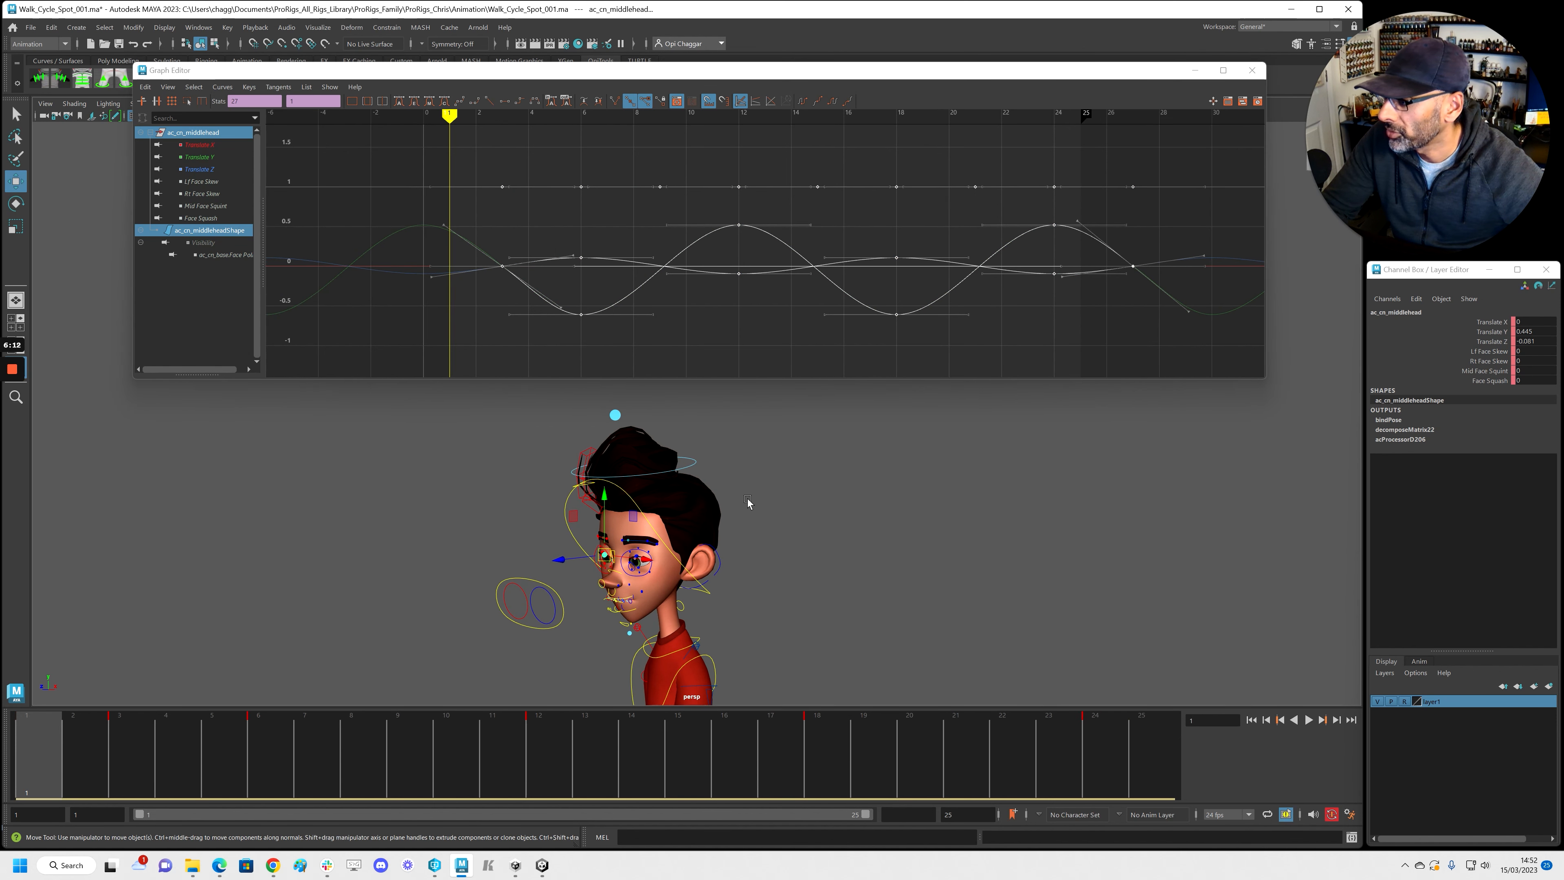
Step: Select all of the upper head control's keys and shift them 4 frames later
click(615, 417)
scroll(716, 259, down, 5)
drag(598, 195, 908, 300)
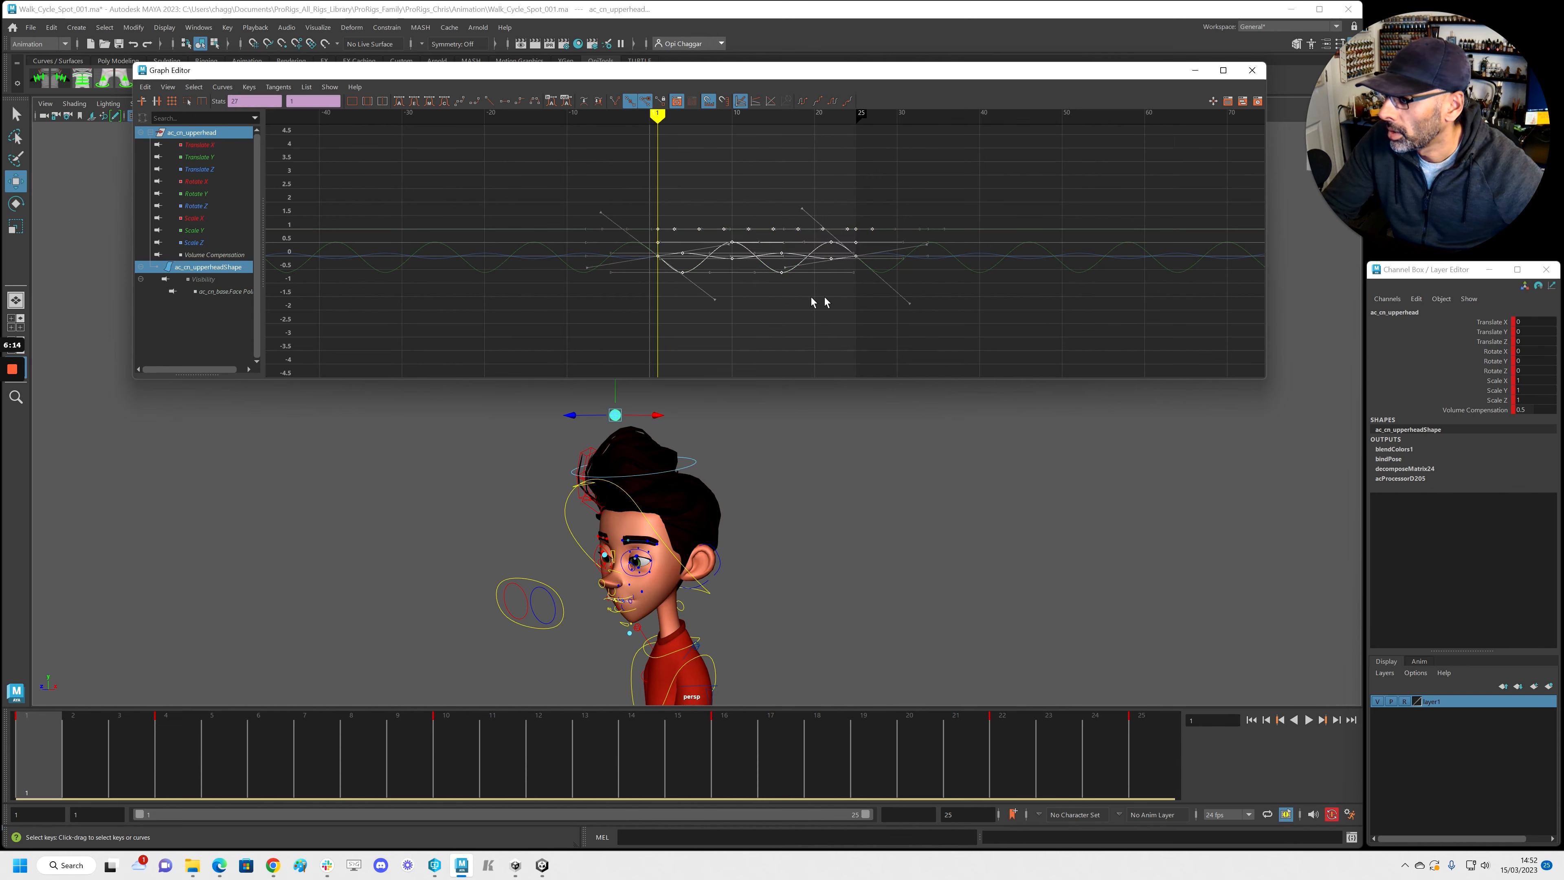
scroll(811, 300, up, 2)
shift+middle_drag(810, 301, 848, 309)
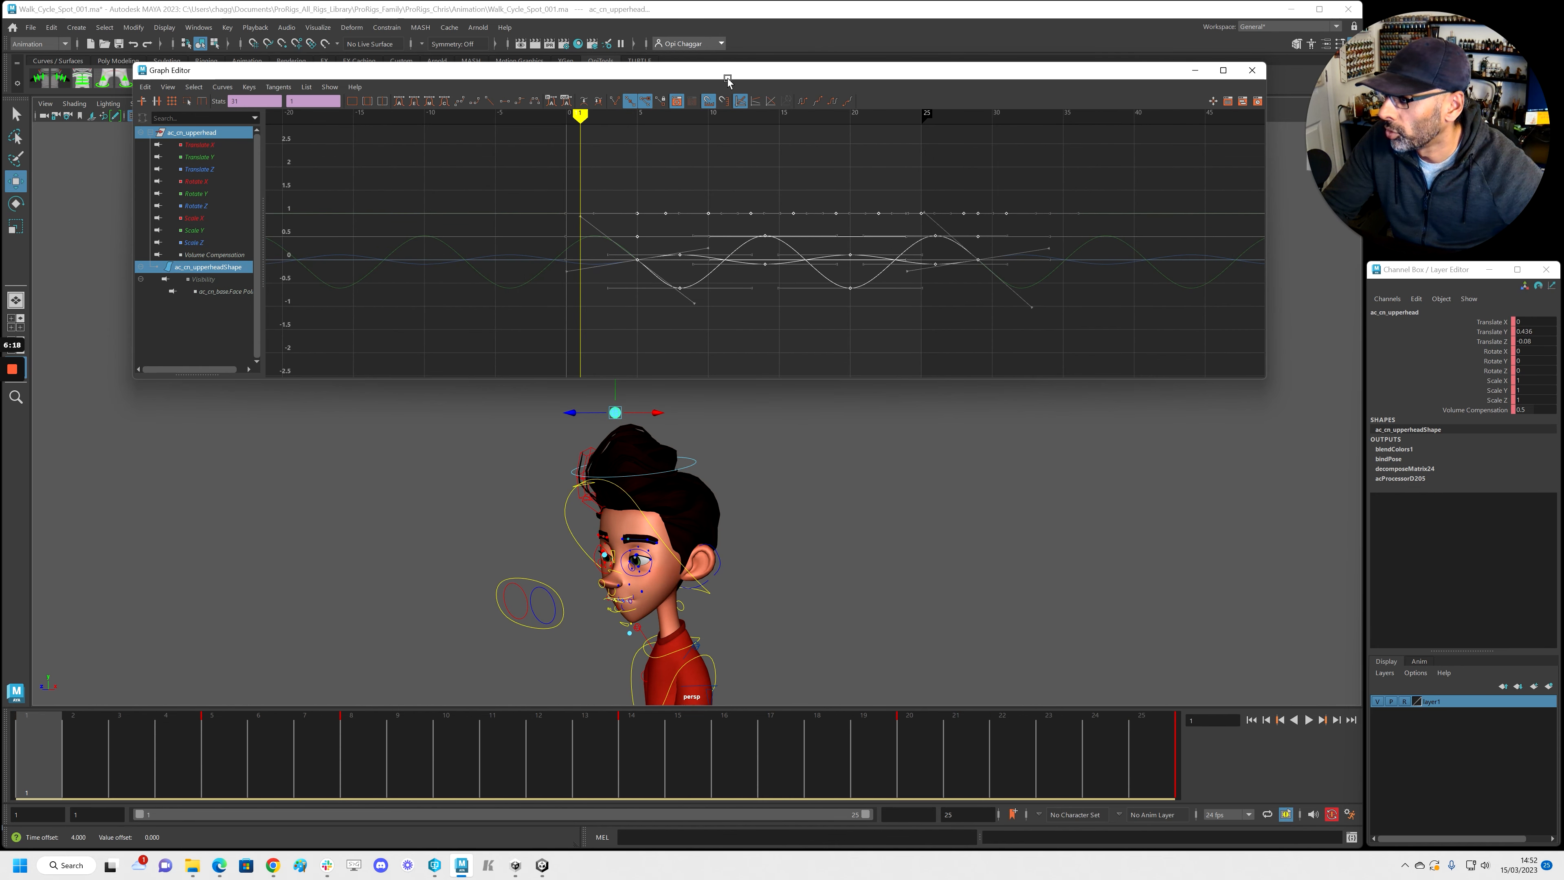
Step: Clear the Graph Editor from the viewport and play back the cycle to check the offset head motion
drag(727, 78, 751, 95)
key(ctrl+w)
key(alt+v)
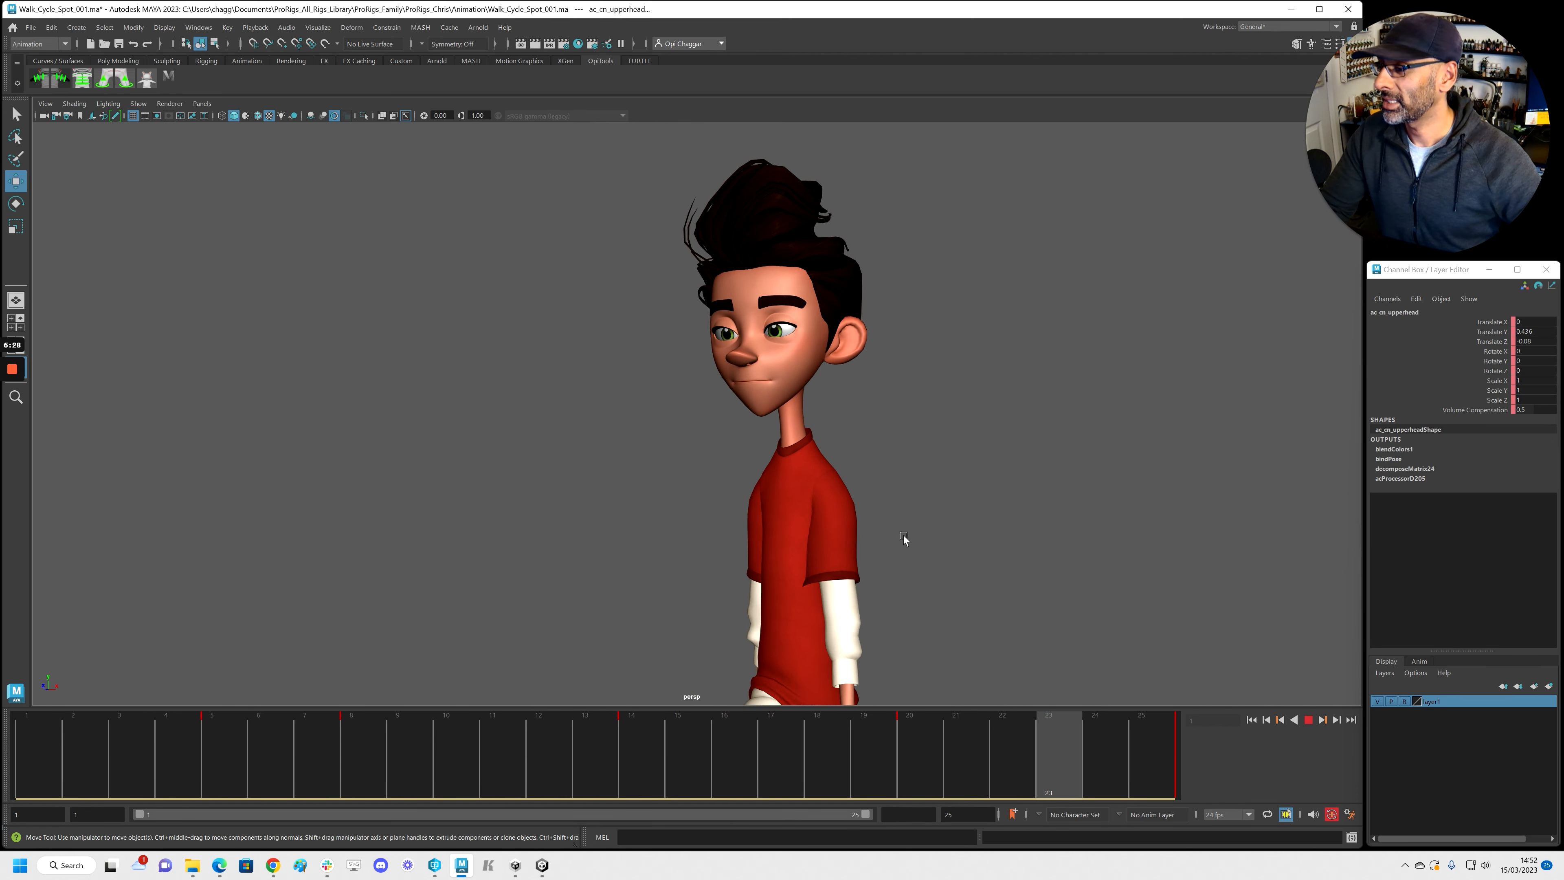
key(Escape)
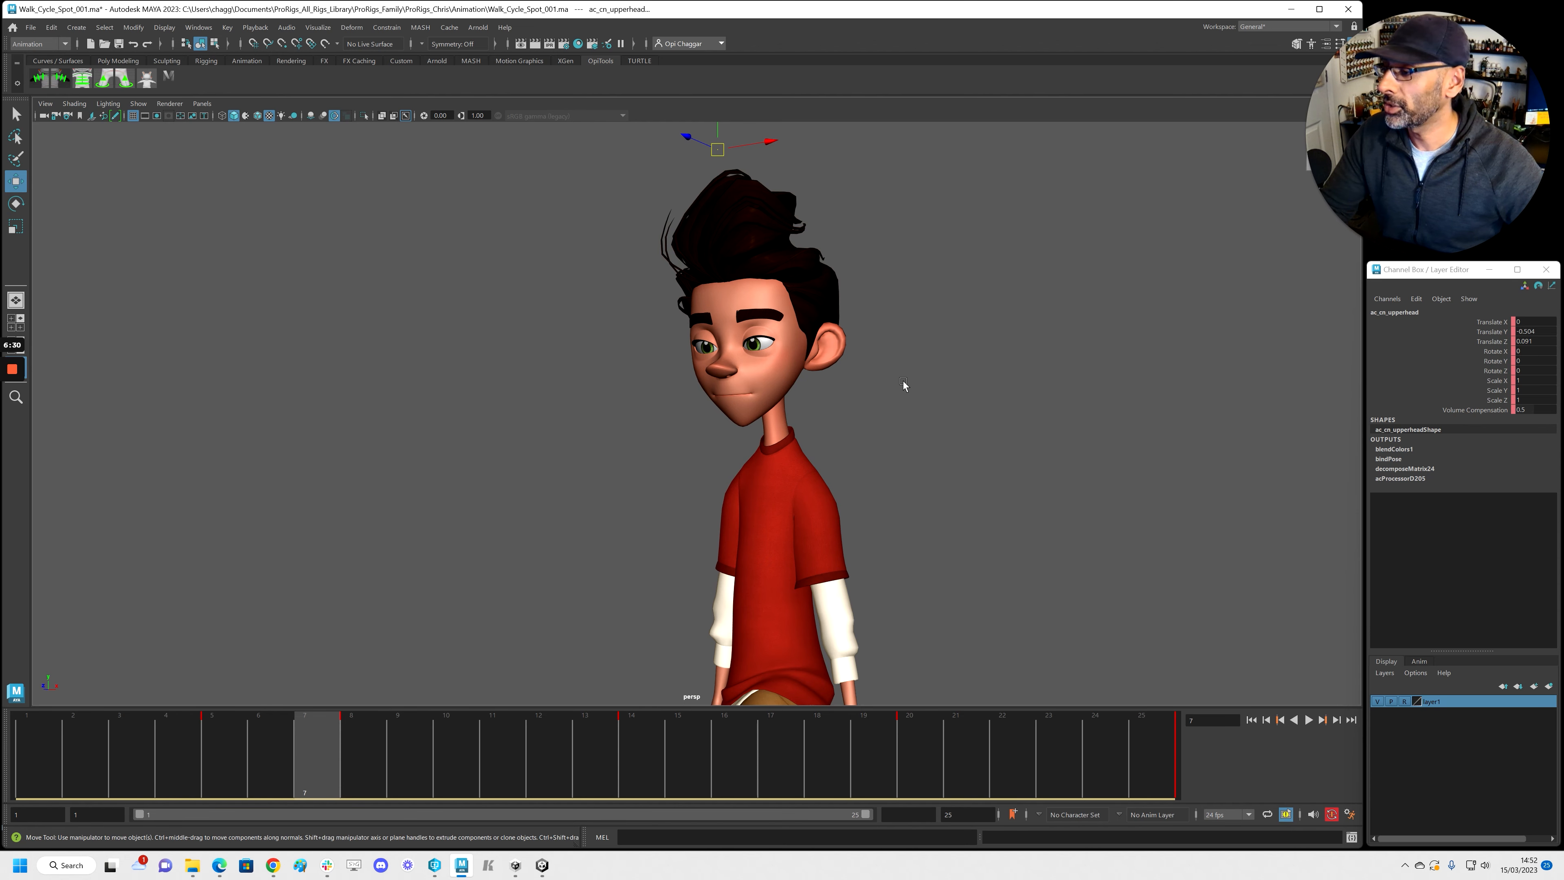
Step: Move all of the upper head control's keys 1 frame earlier so they start at frame 4
mouse_move(676, 360)
click(716, 334)
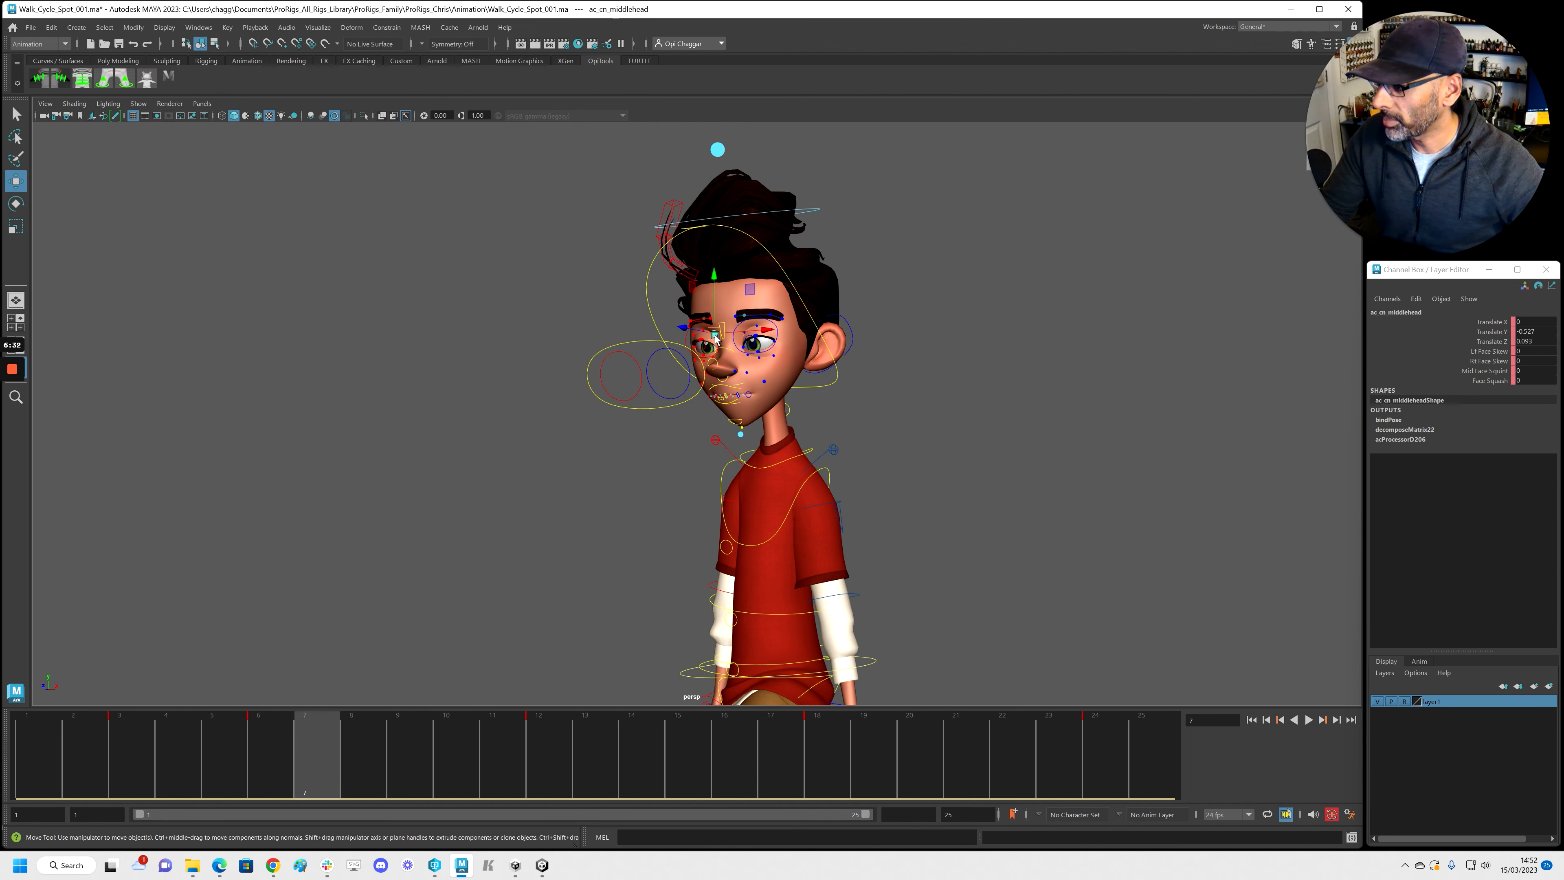
drag(714, 334, 714, 331)
click(717, 149)
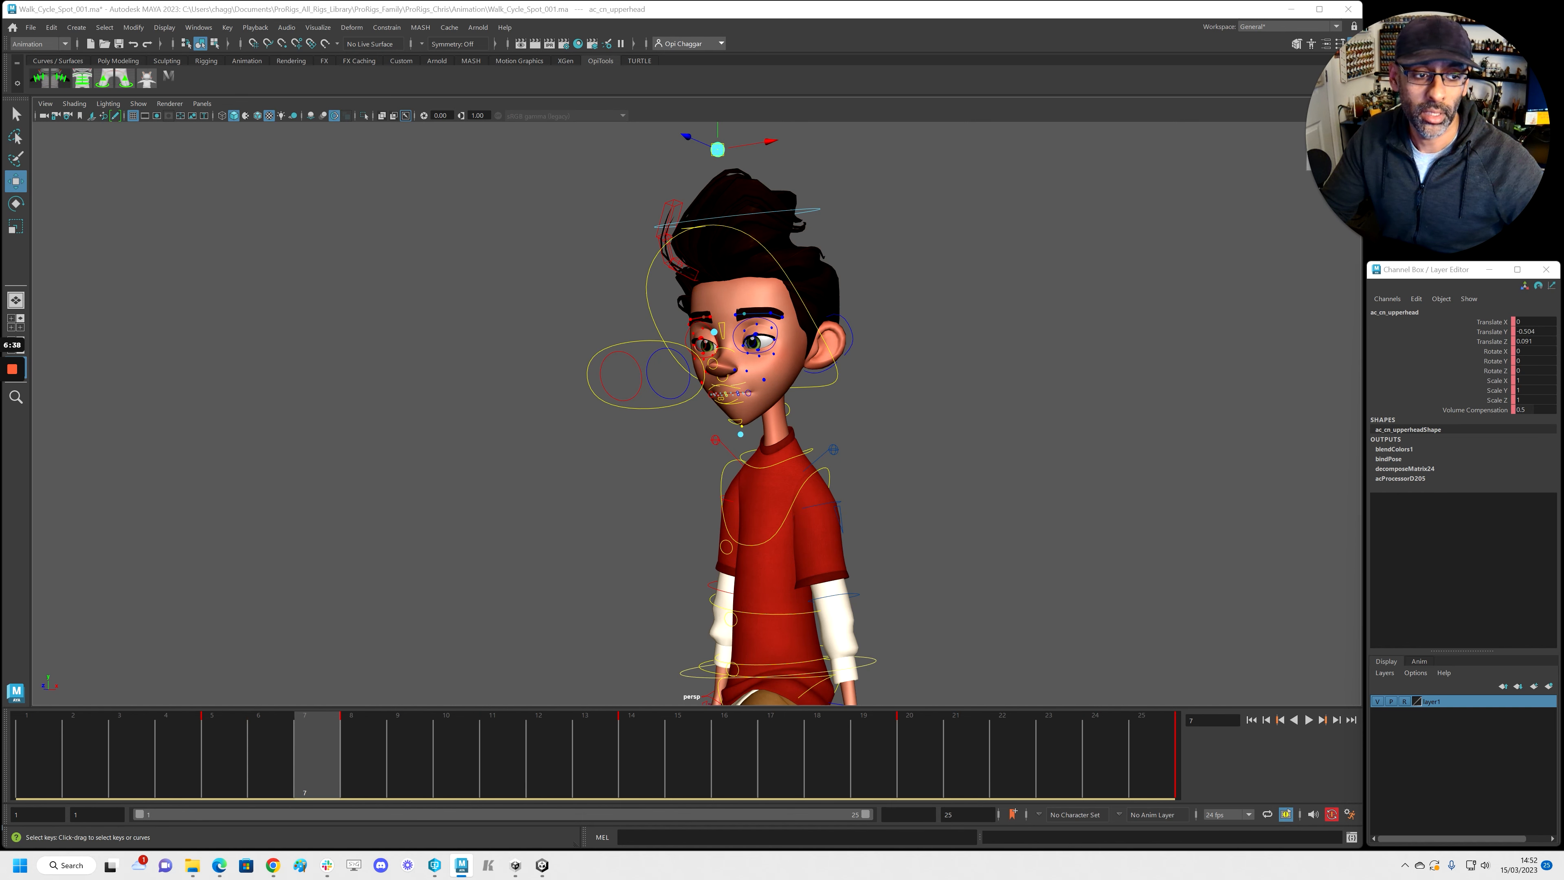
click(717, 149)
drag(1563, 112, 817, 112)
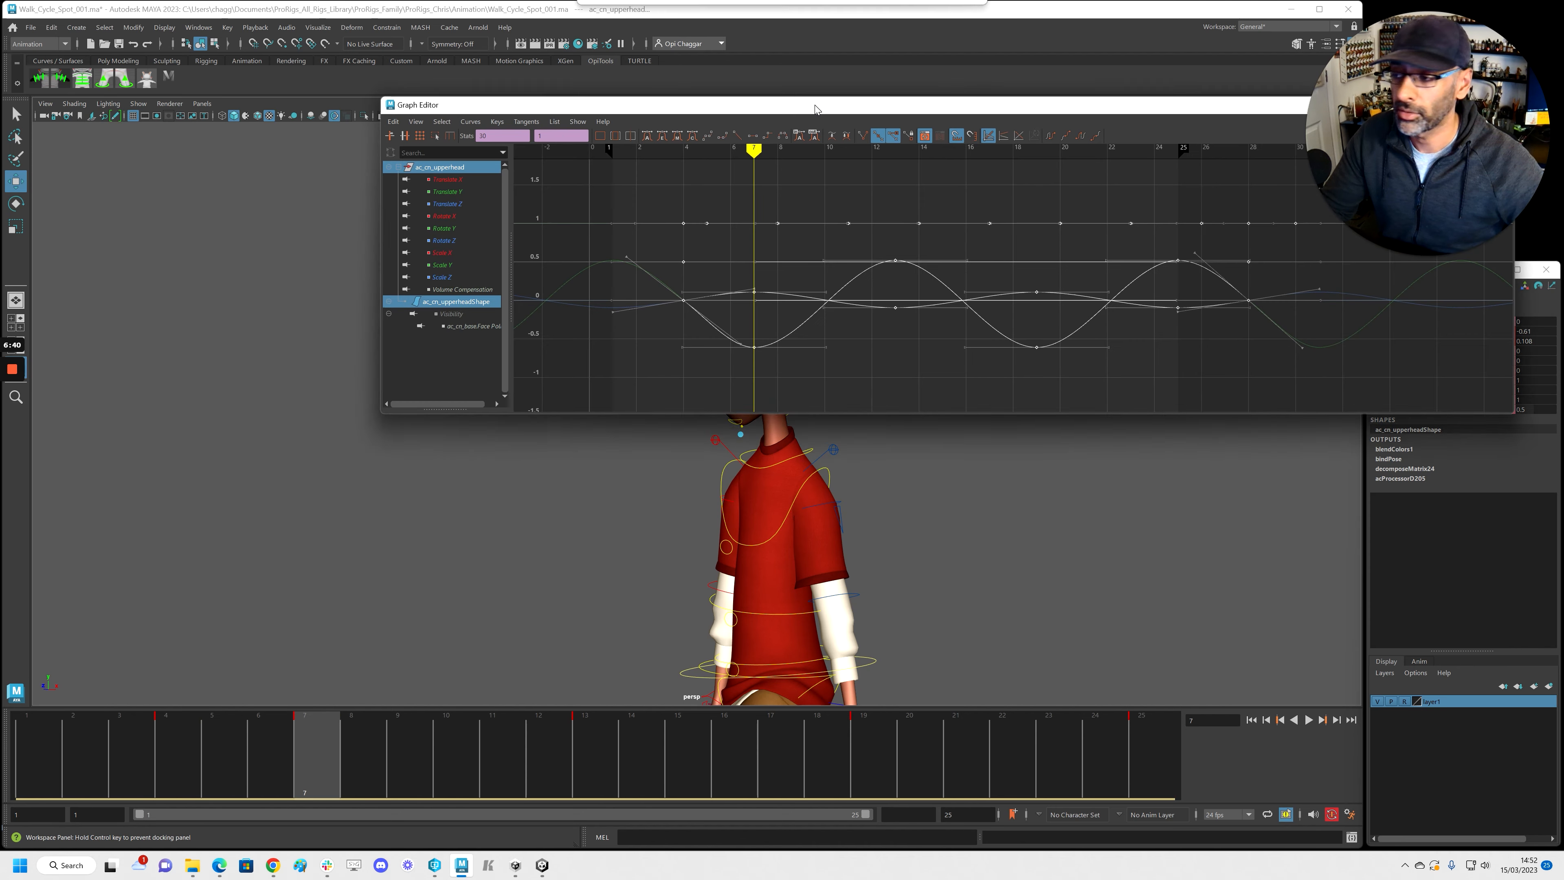
mouse_move(905, 258)
shift+middle_down()
mouse_move(890, 255)
mouse_move(908, 258)
shift+middle_up()
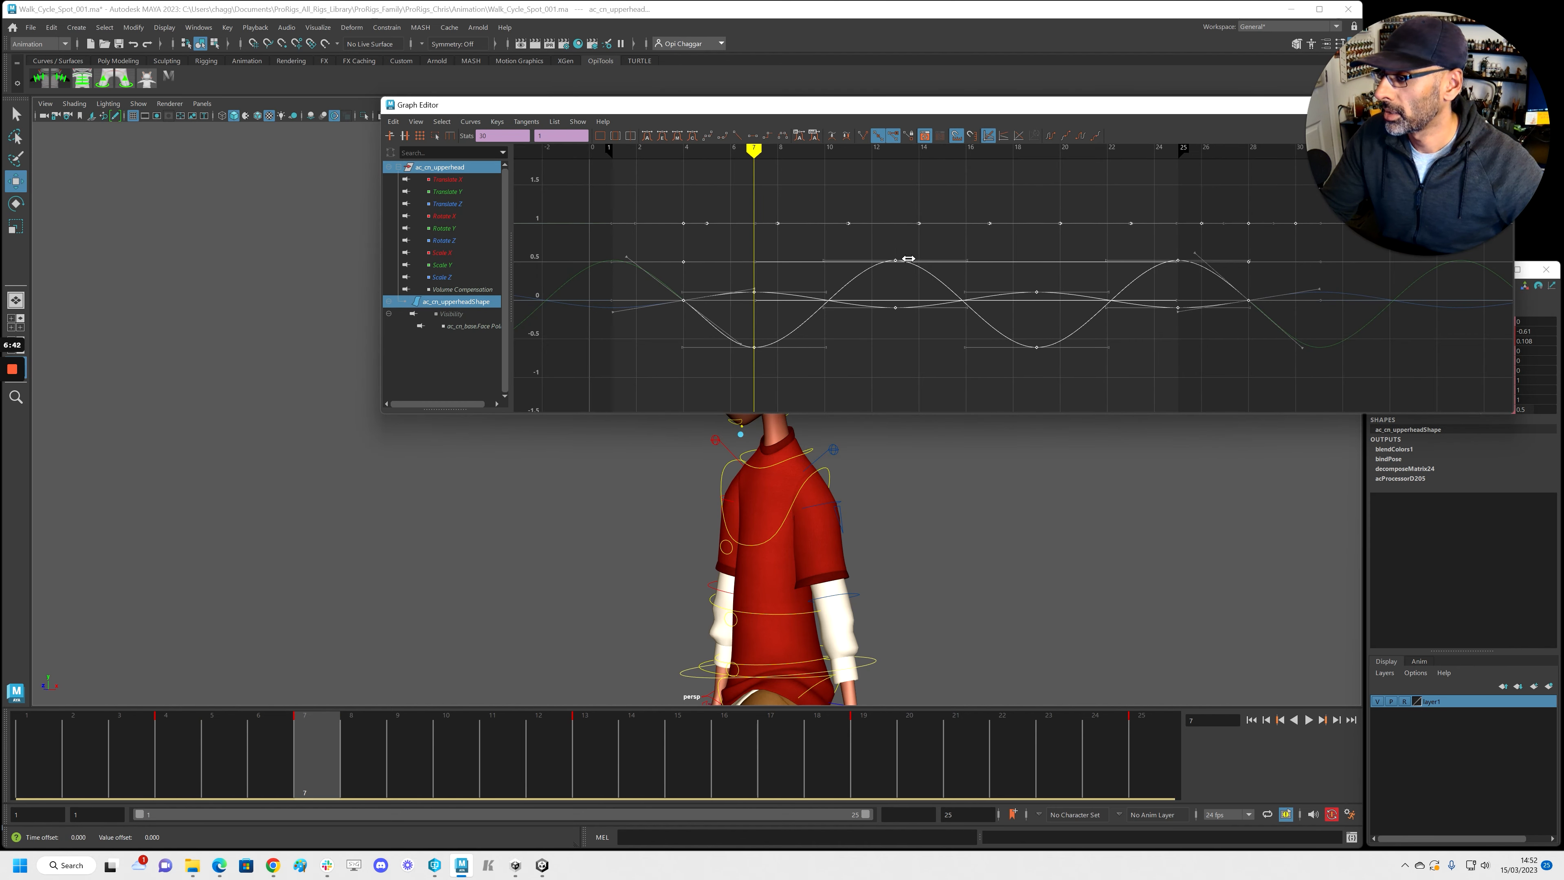
drag(829, 111, 1563, 111)
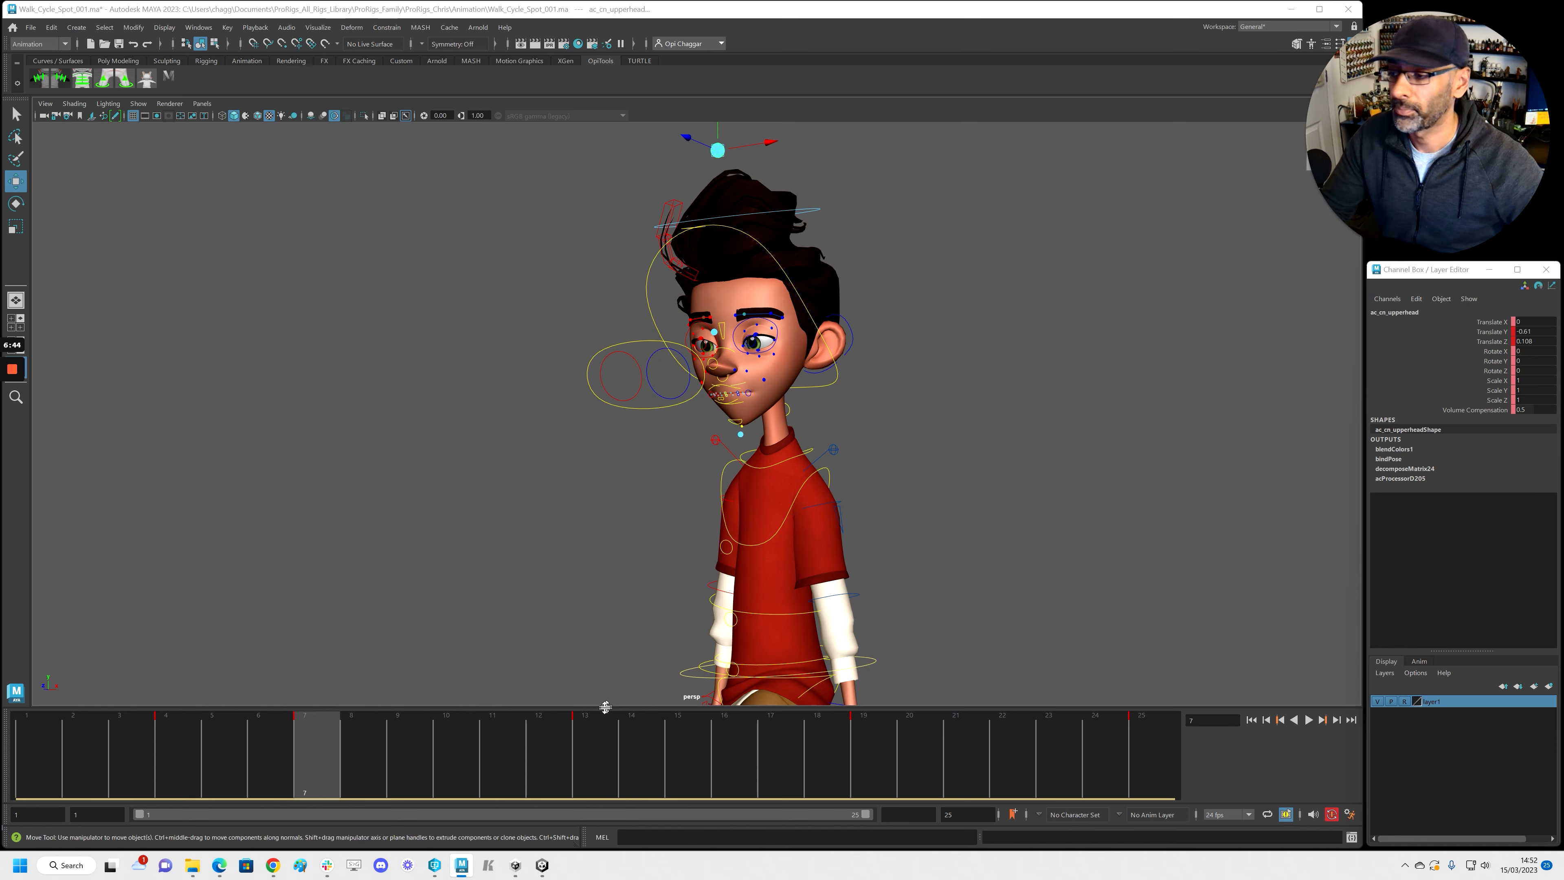
Step: Play back the walk cycle with the rig controls hidden, checking the head overlap on the full body and close up
click(42, 753)
key(alt+v)
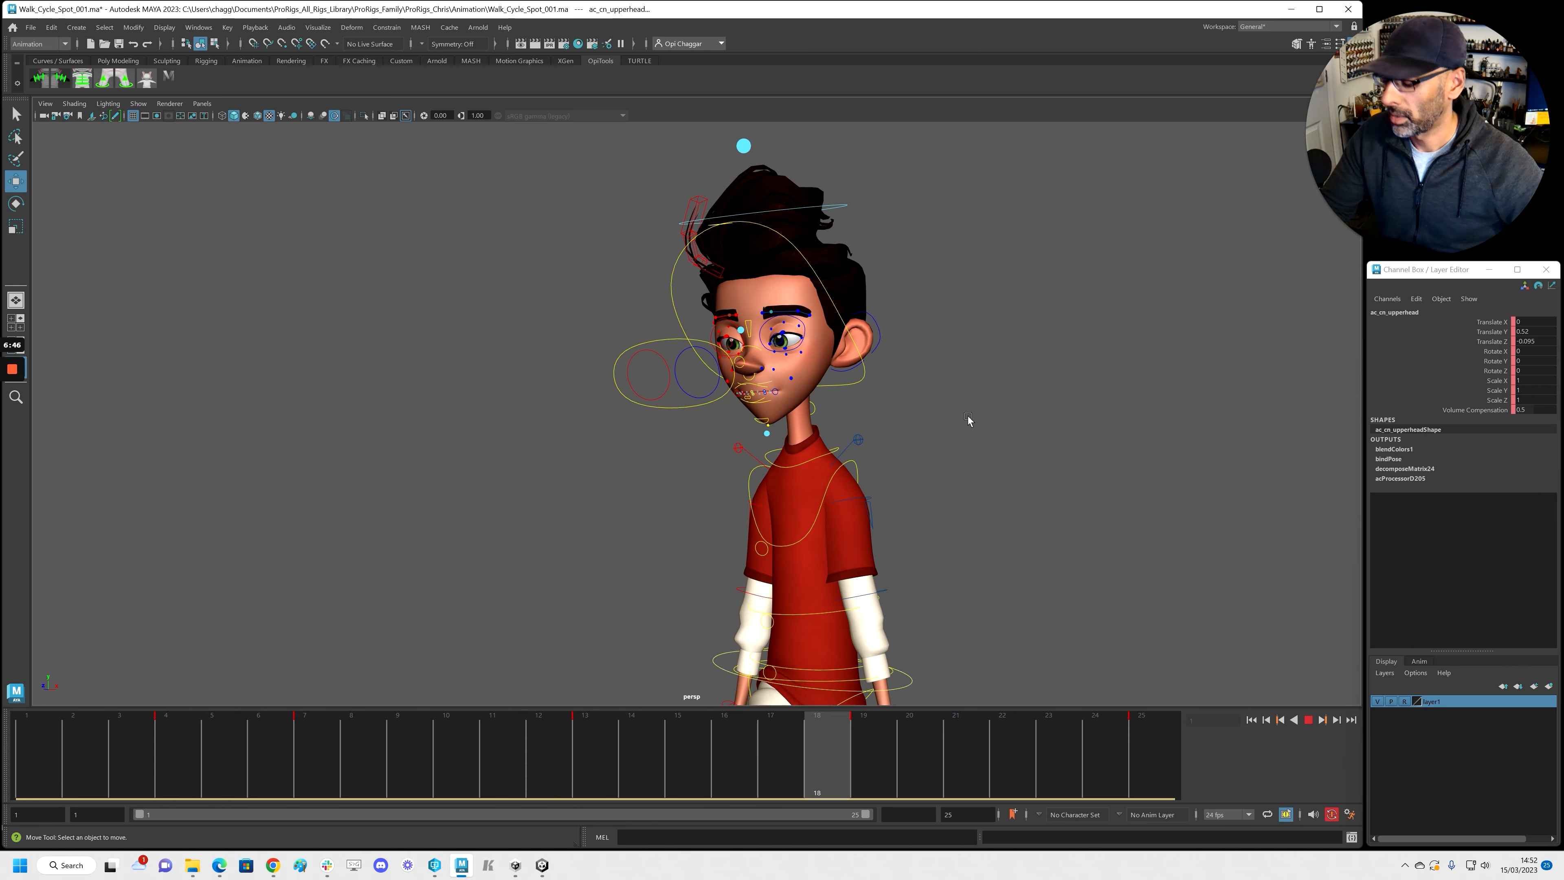
key(alt+2)
key(alt+2)
key(alt+1)
alt+right_drag(1020, 454, 765, 496)
alt+middle_drag(766, 496, 833, 400)
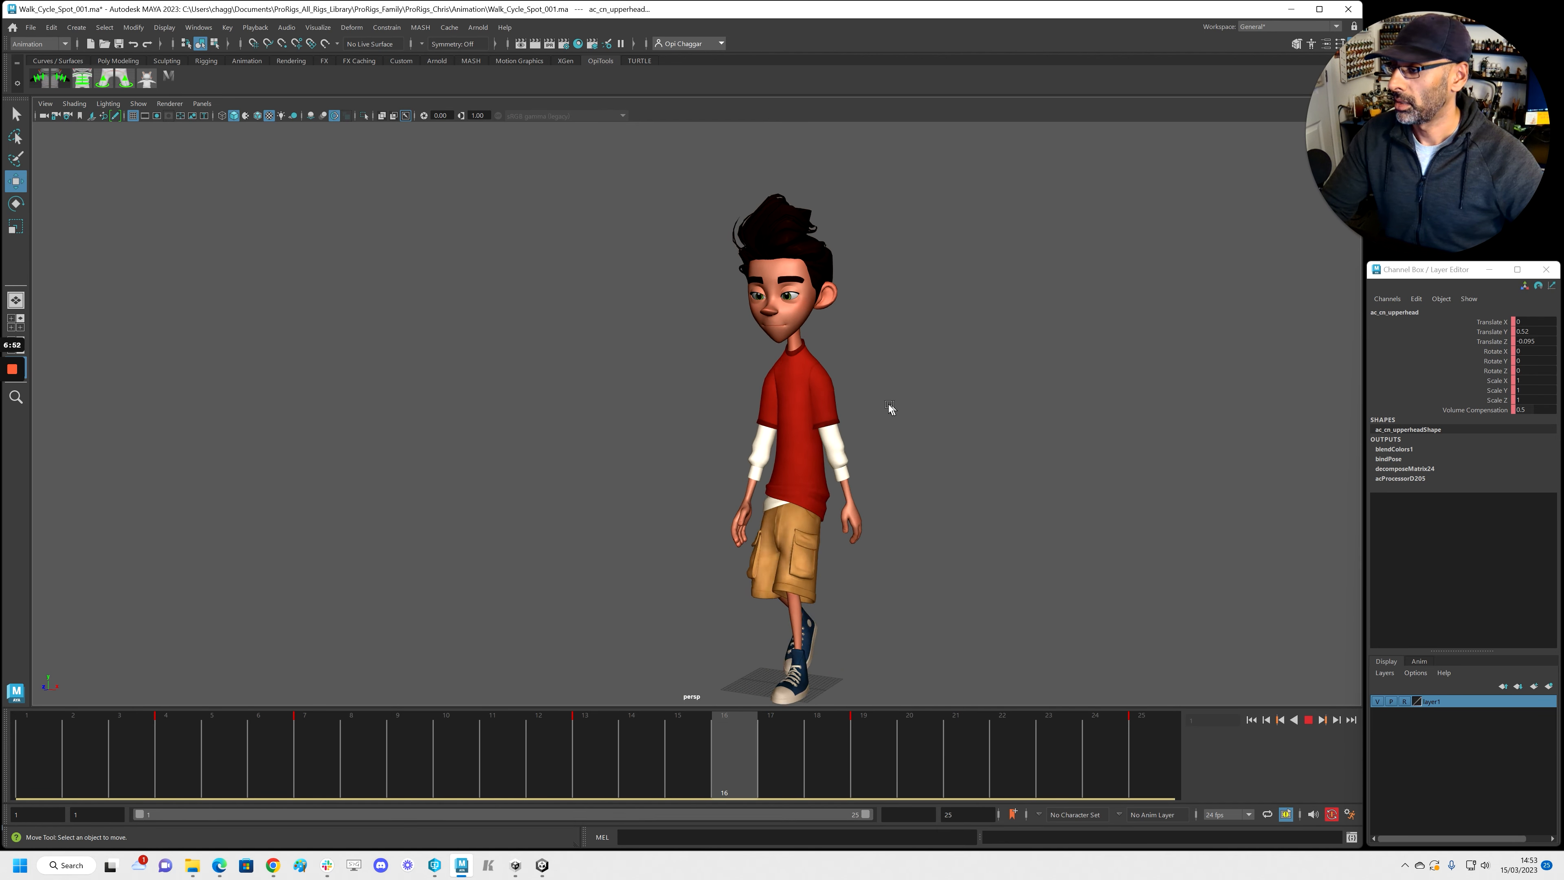
alt+middle_drag(841, 414, 799, 409)
alt+right_drag(800, 409, 807, 401)
alt+middle_drag(806, 394, 620, 397)
alt+right_drag(690, 392, 1006, 440)
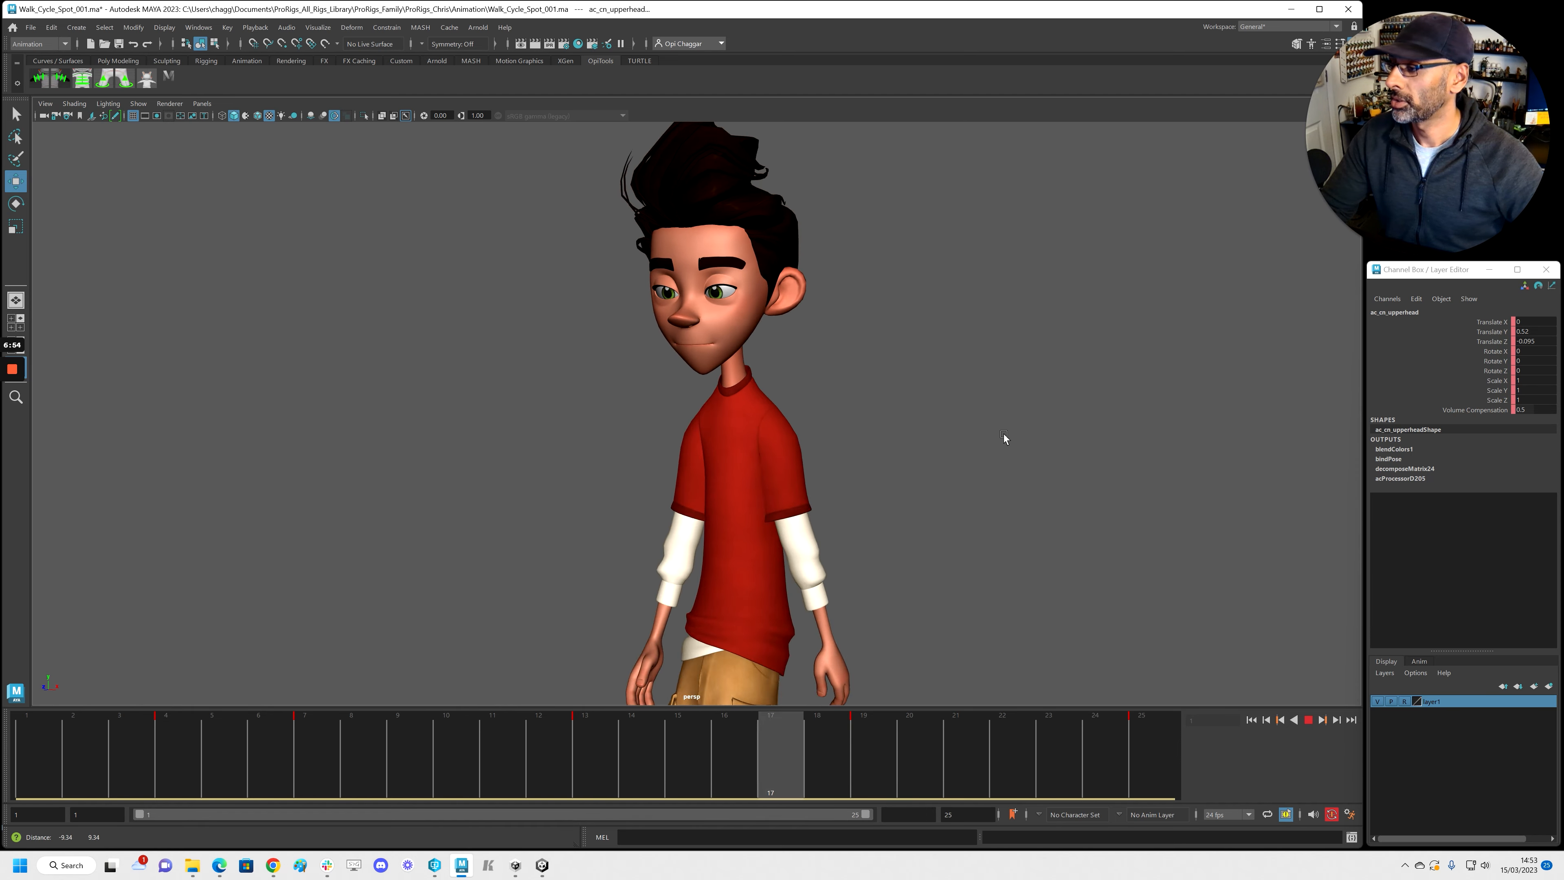
alt+middle_drag(963, 415, 953, 490)
key(alt+v)
click(954, 492)
Step: Scale the lower head control's Translate Y and Translate Z keys down in value to about 0.32 across the cycle
key(alt+1)
click(698, 483)
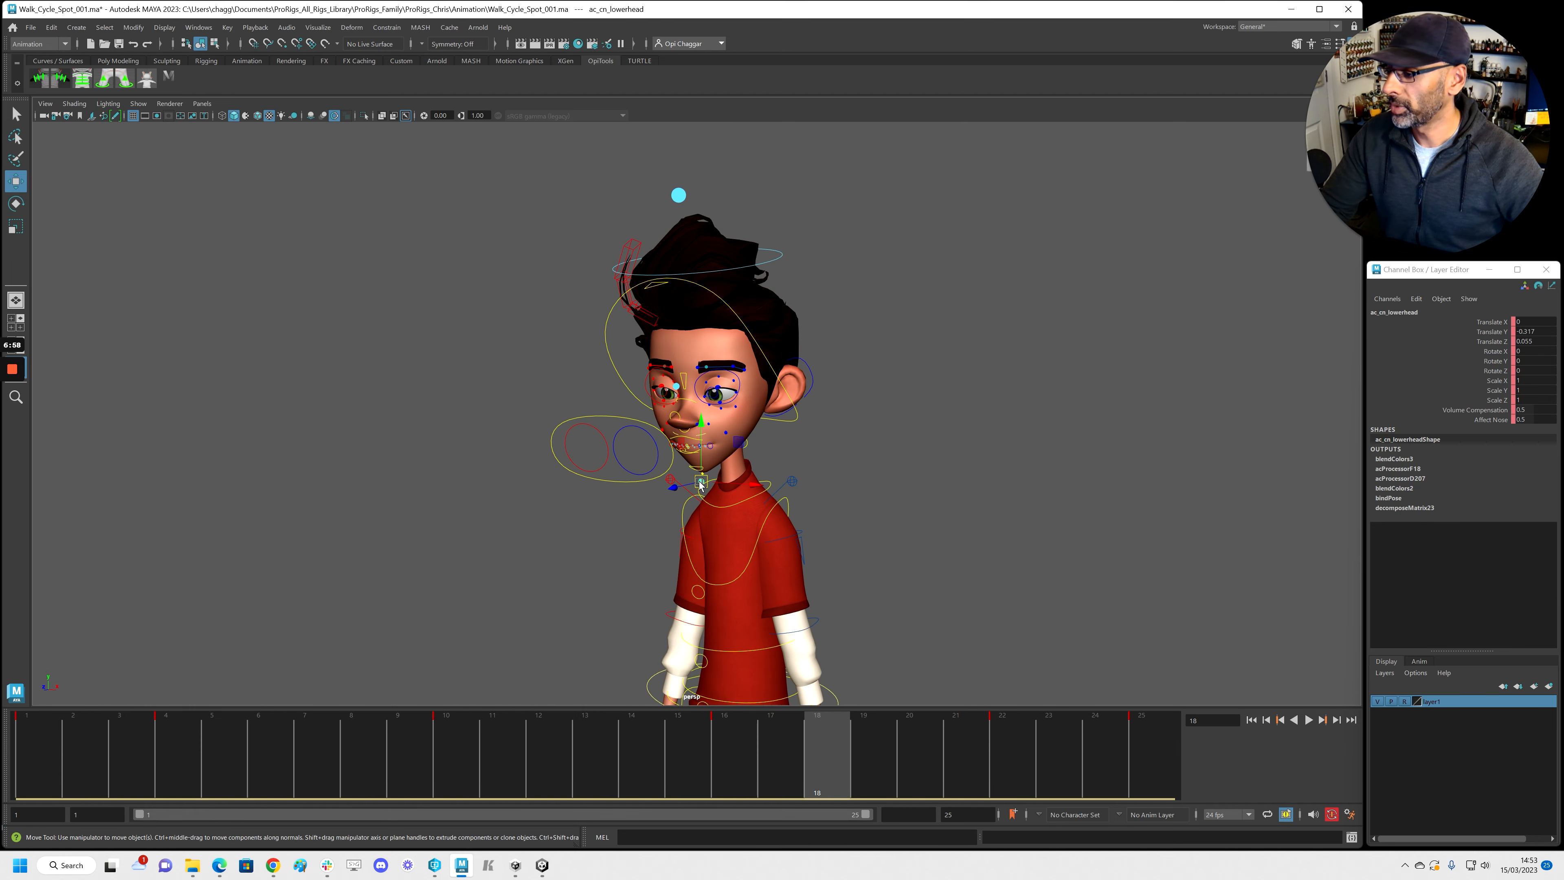
click(168, 77)
drag(224, 94, 317, 111)
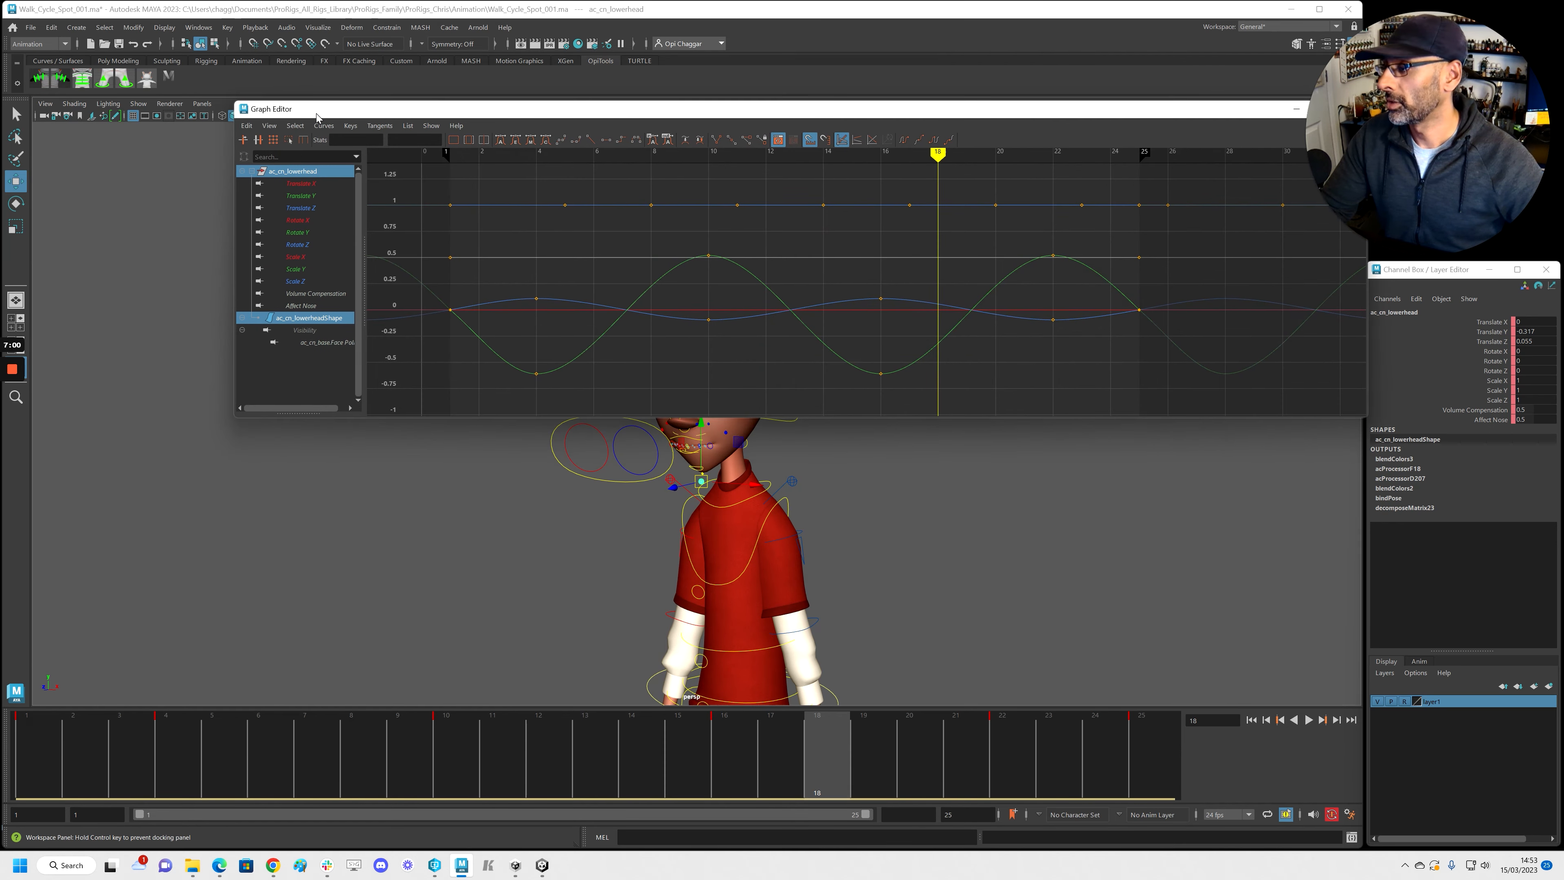
alt+right_drag(524, 524, 395, 545)
alt+middle_drag(628, 425, 596, 562)
alt+drag(597, 563, 625, 511)
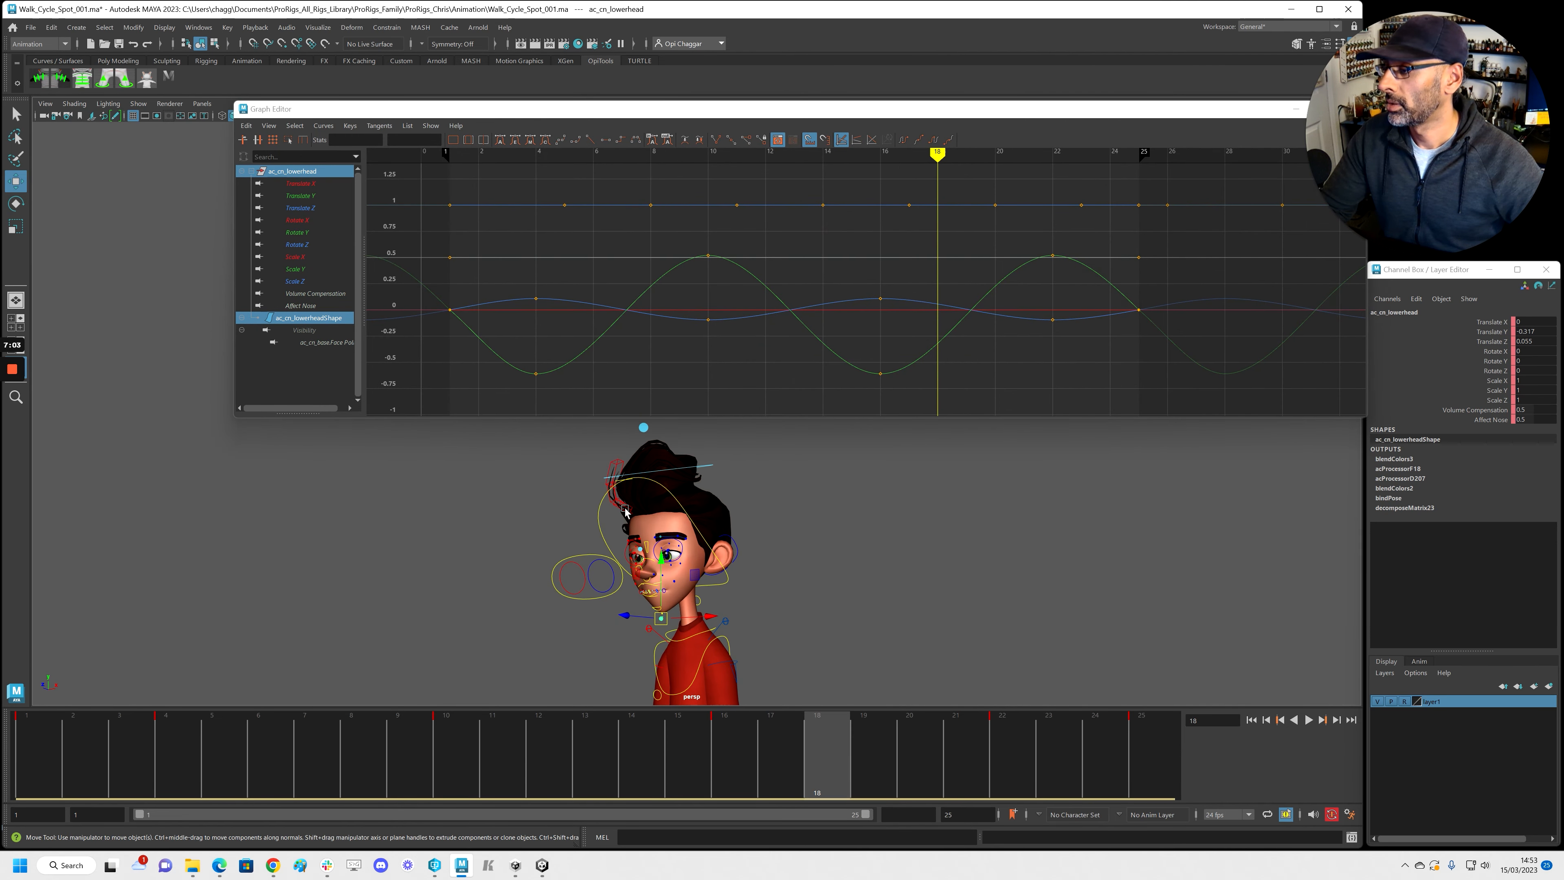
click(320, 198)
shift+click(323, 209)
alt+right_drag(586, 237, 570, 228)
drag(545, 200, 1224, 412)
key(r)
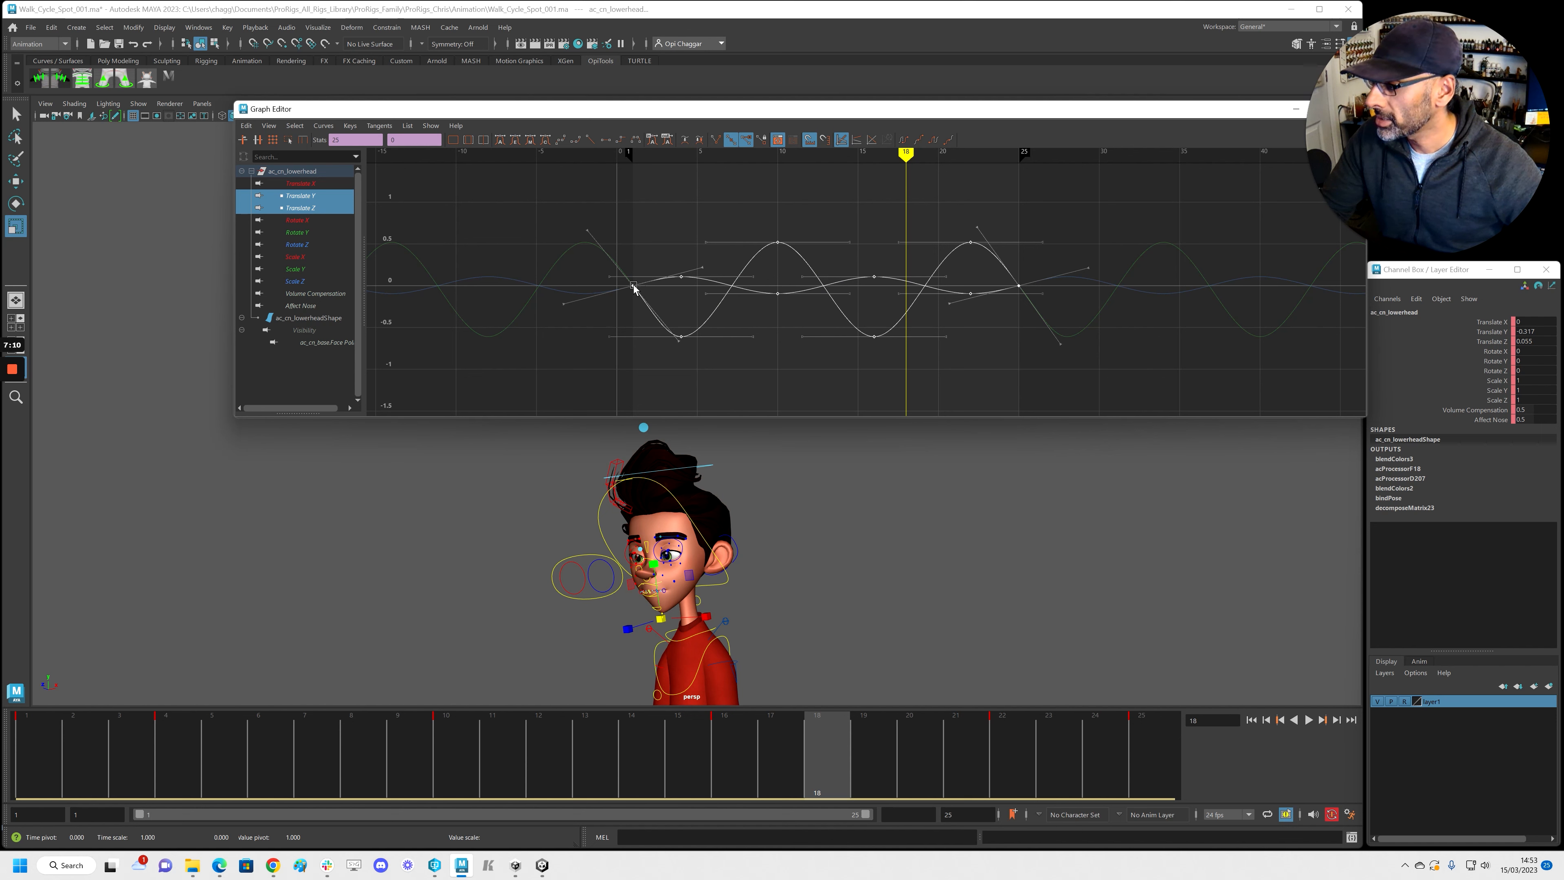
drag(633, 285, 633, 301)
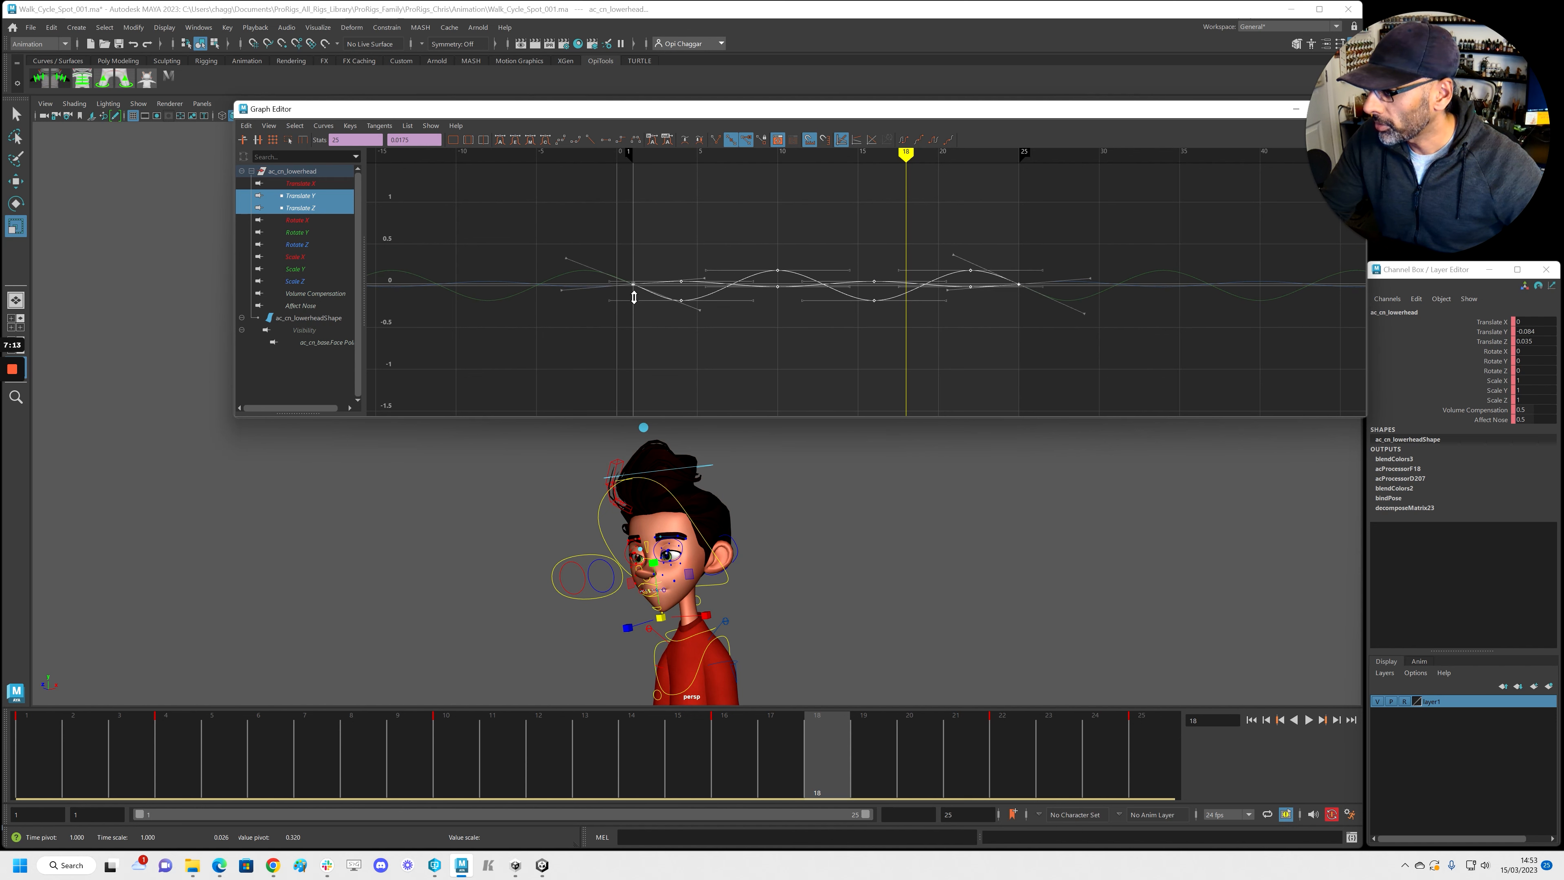
Step: Scale the middle head control's Translate Y and Translate Z keys down in value to about 0.32
click(642, 548)
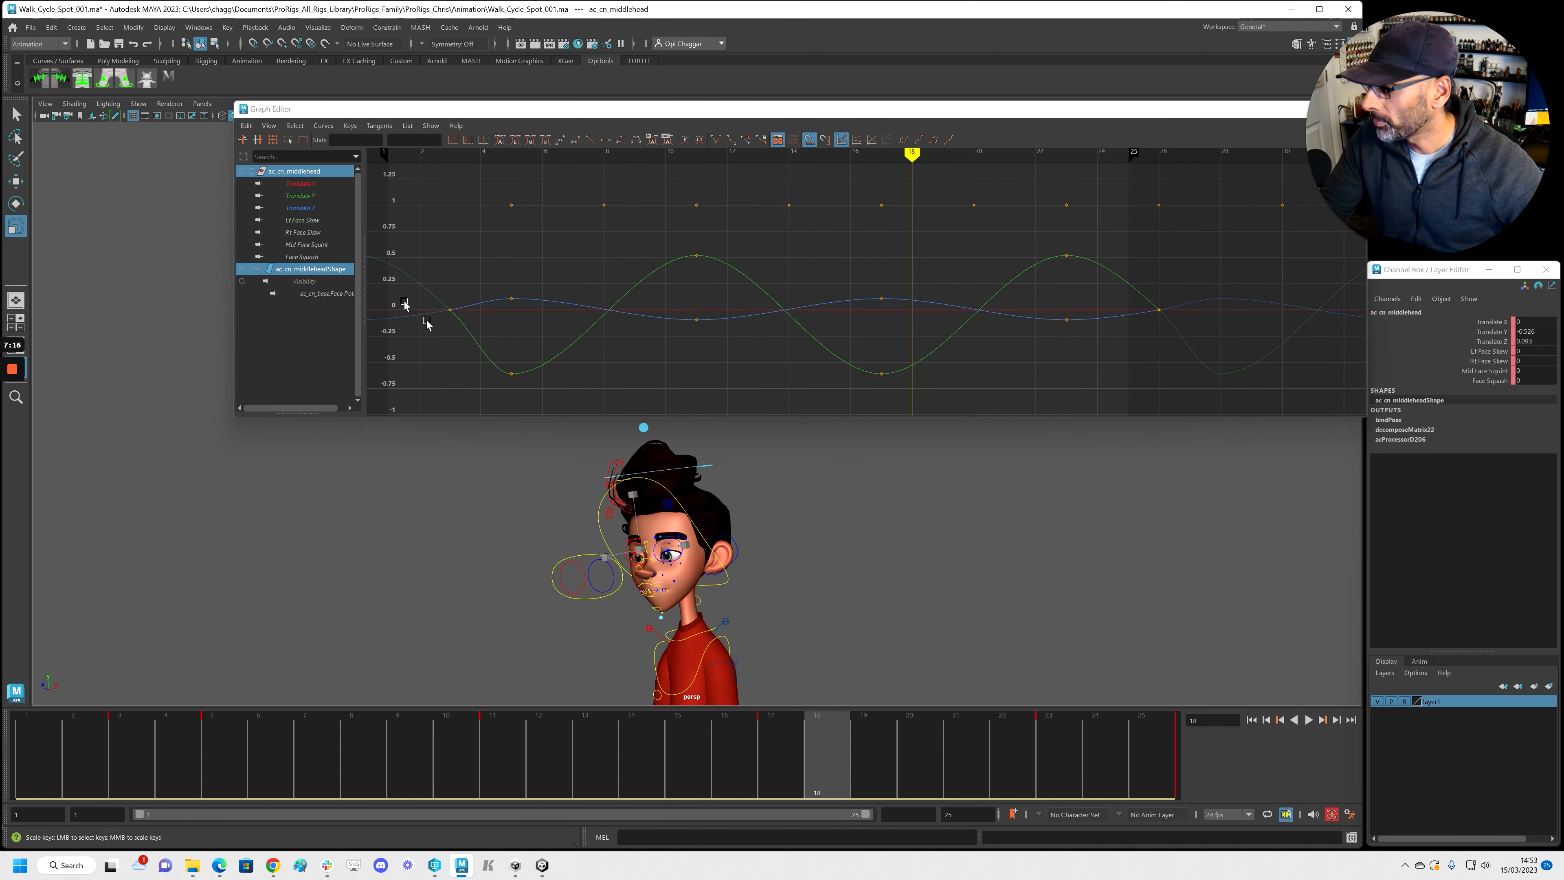
drag(321, 197, 333, 209)
scroll(567, 213, down, 3)
drag(541, 203, 1124, 385)
middle_drag(640, 287, 639, 300)
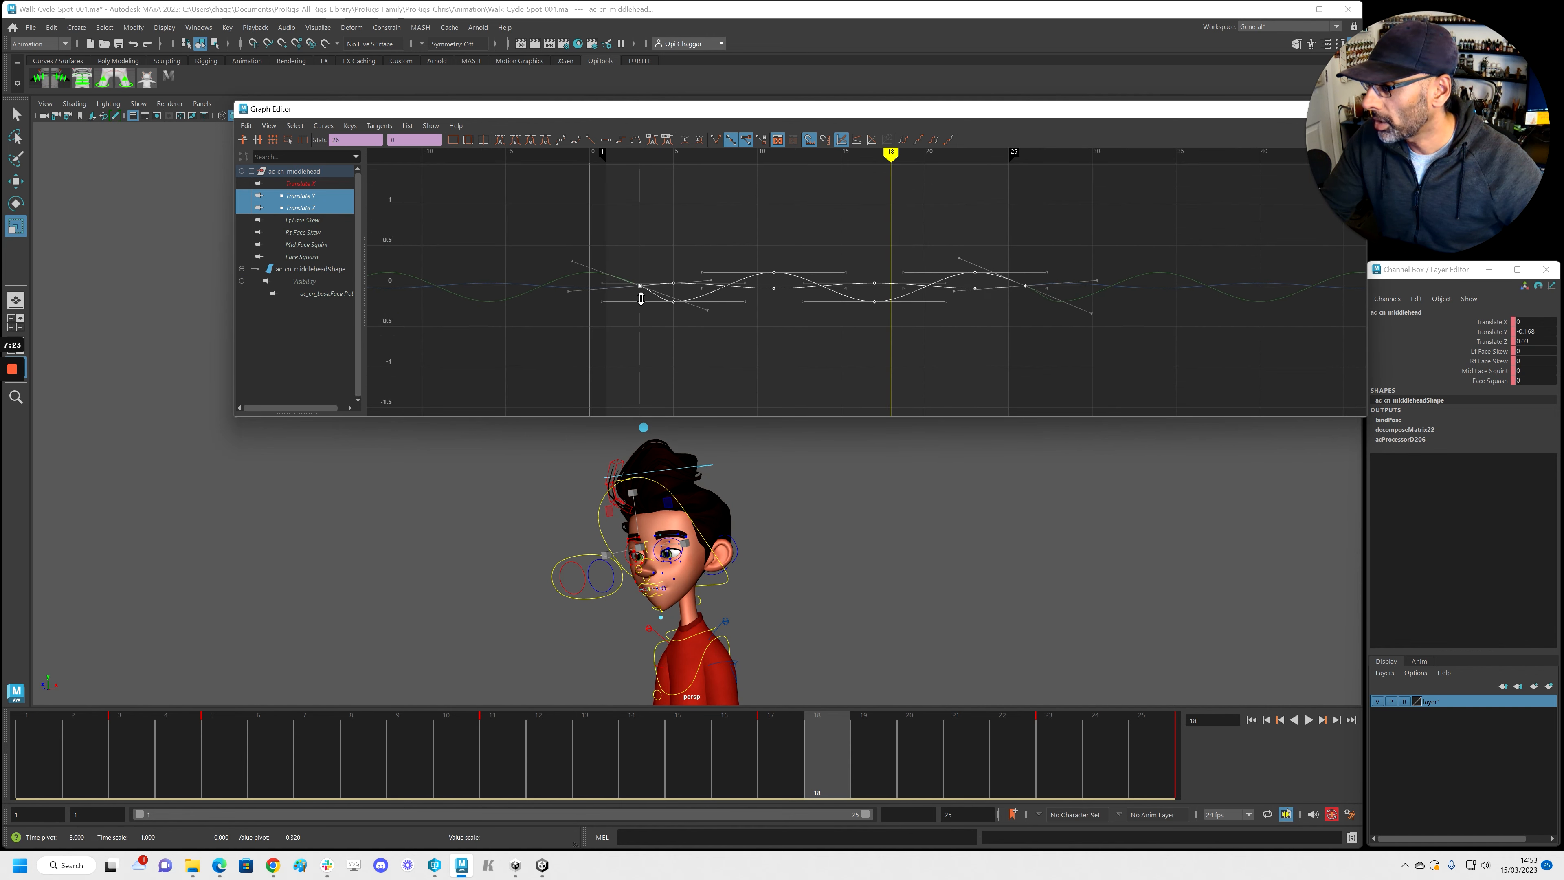
Step: Scale the upper head control's Translate Y and Translate Z keys down in value to about 0.28
click(643, 429)
key(f)
drag(489, 188, 1224, 399)
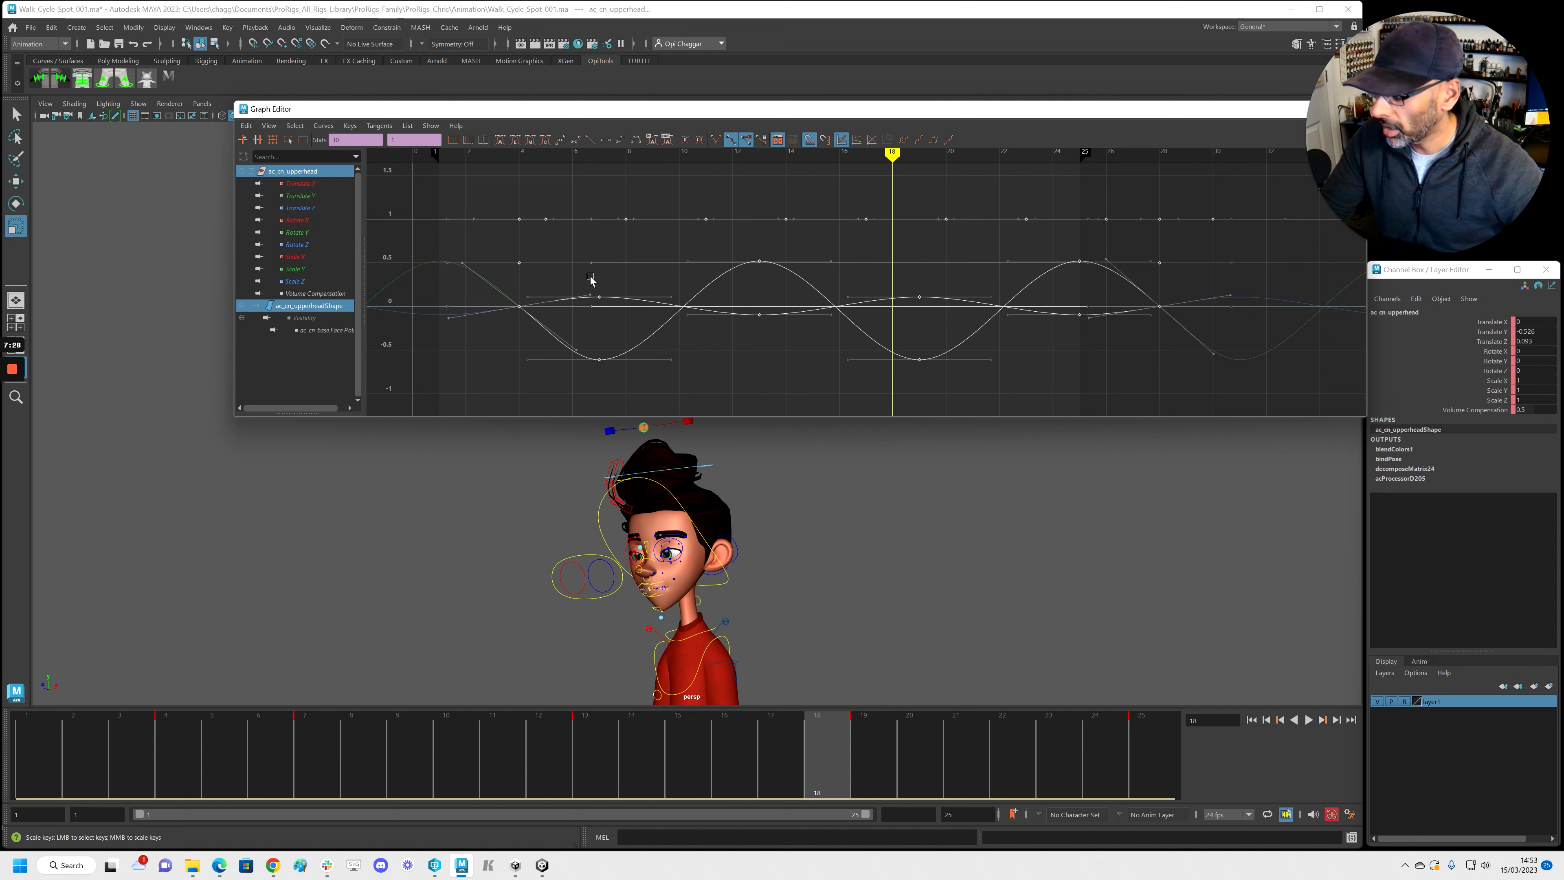
click(314, 196)
shift+click(315, 208)
key(f)
drag(586, 193, 1132, 391)
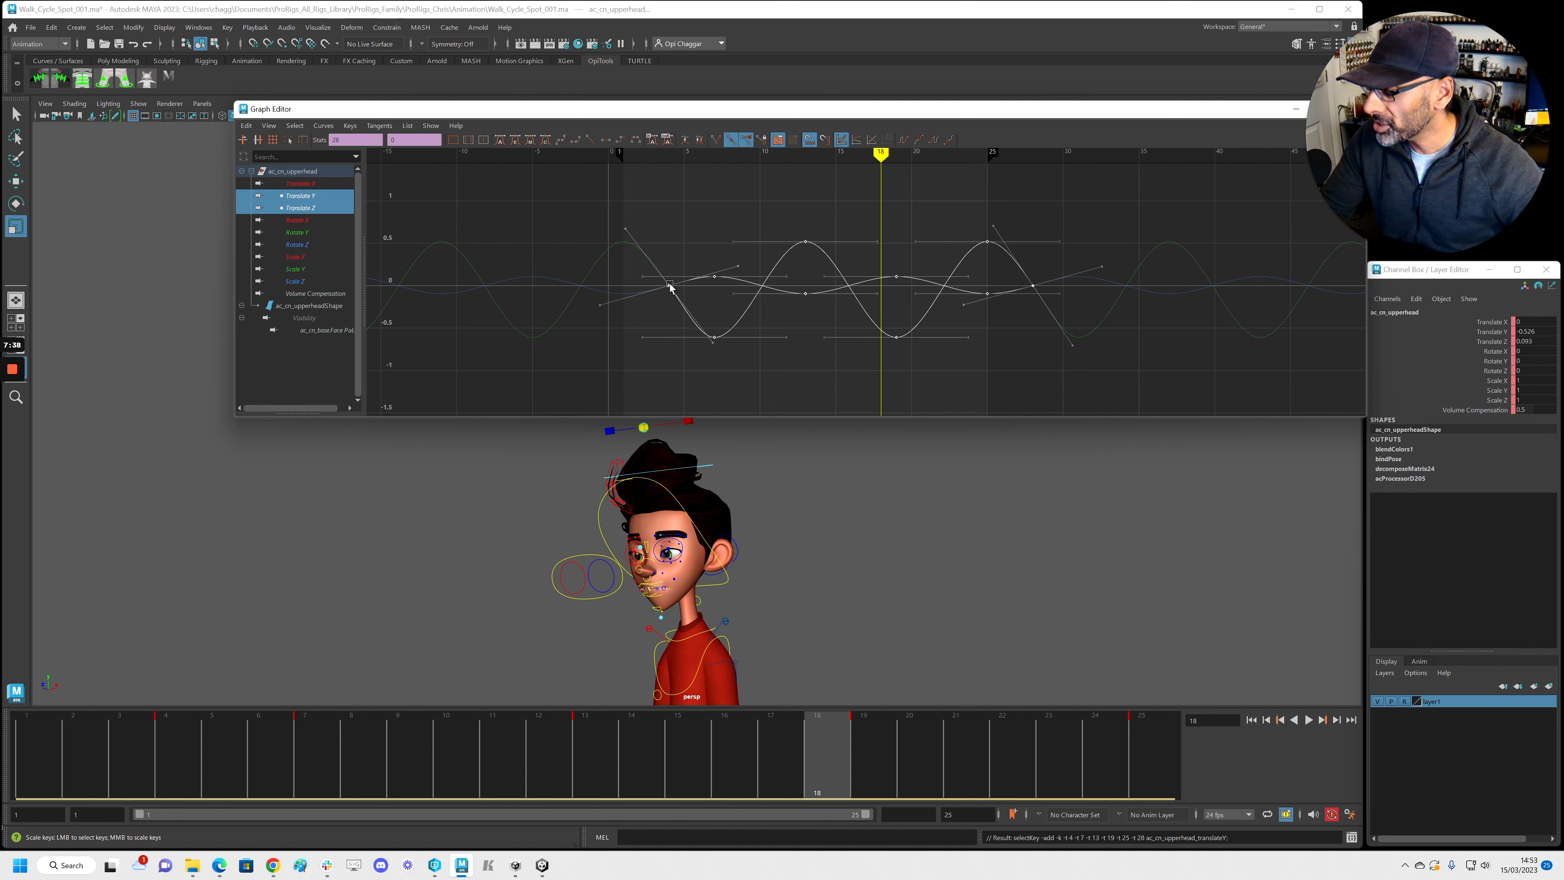
shift+middle_drag(669, 283, 671, 299)
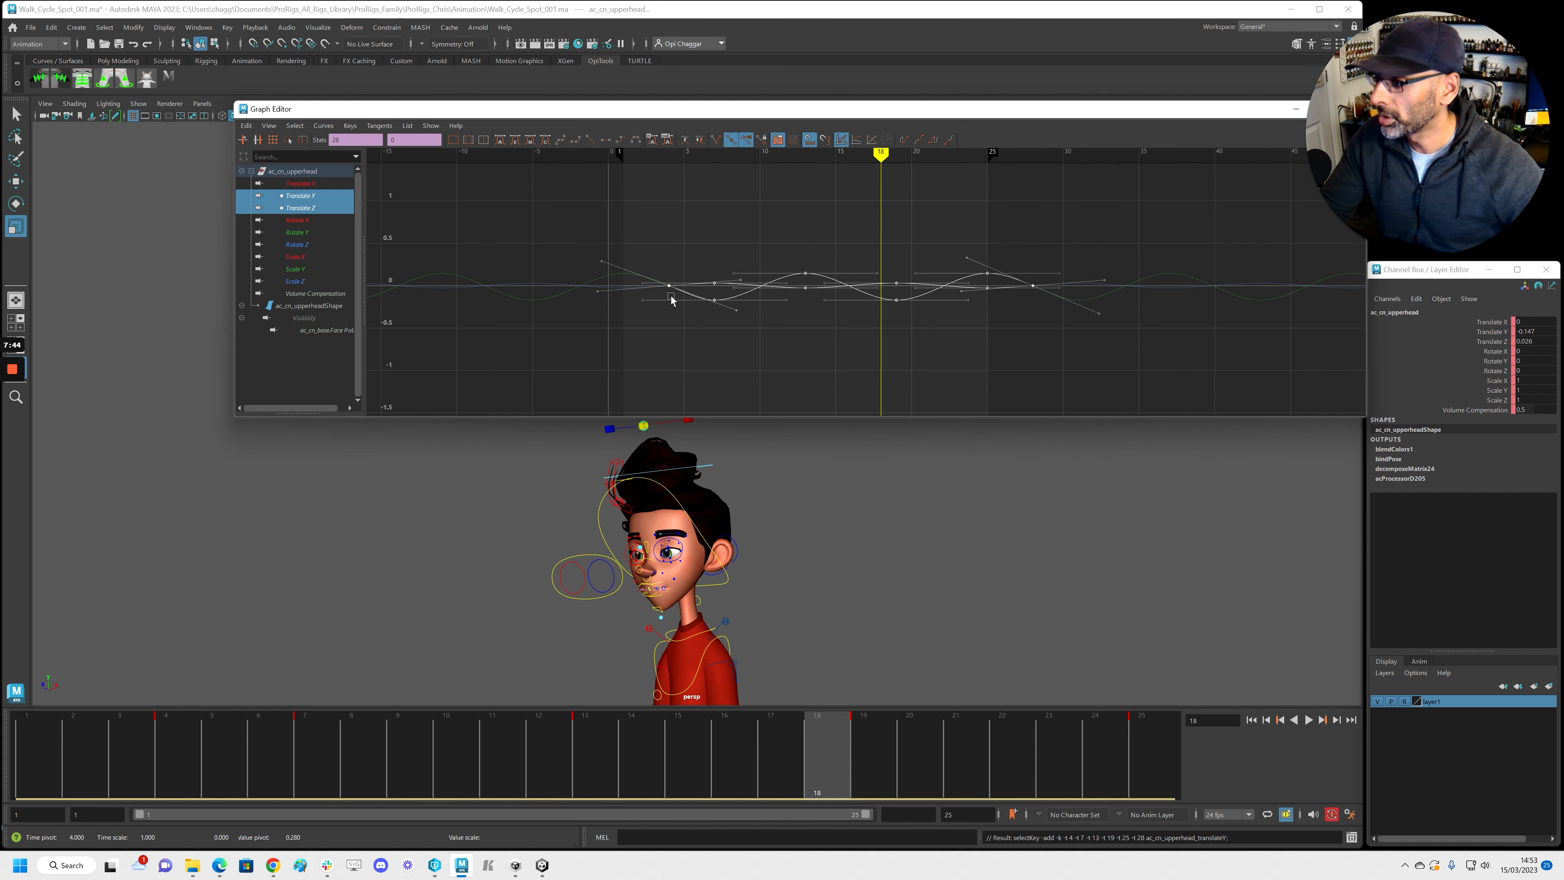
Step: Play back the cycle close up with the rig controls hidden to judge the reduced squash and stretch
drag(756, 110, 1562, 345)
click(738, 555)
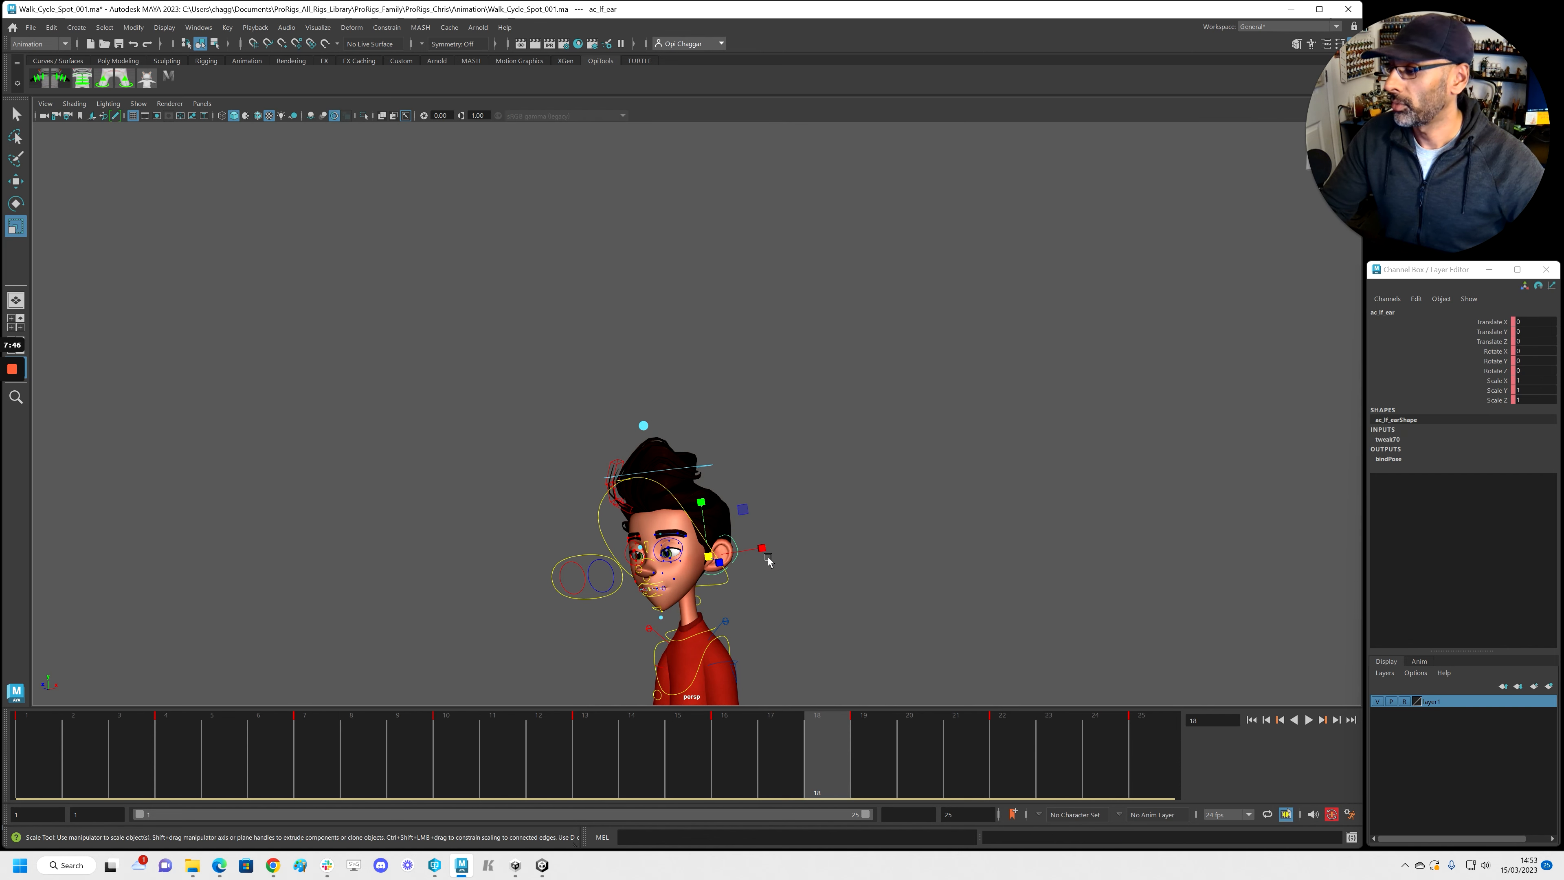
key(alt+v)
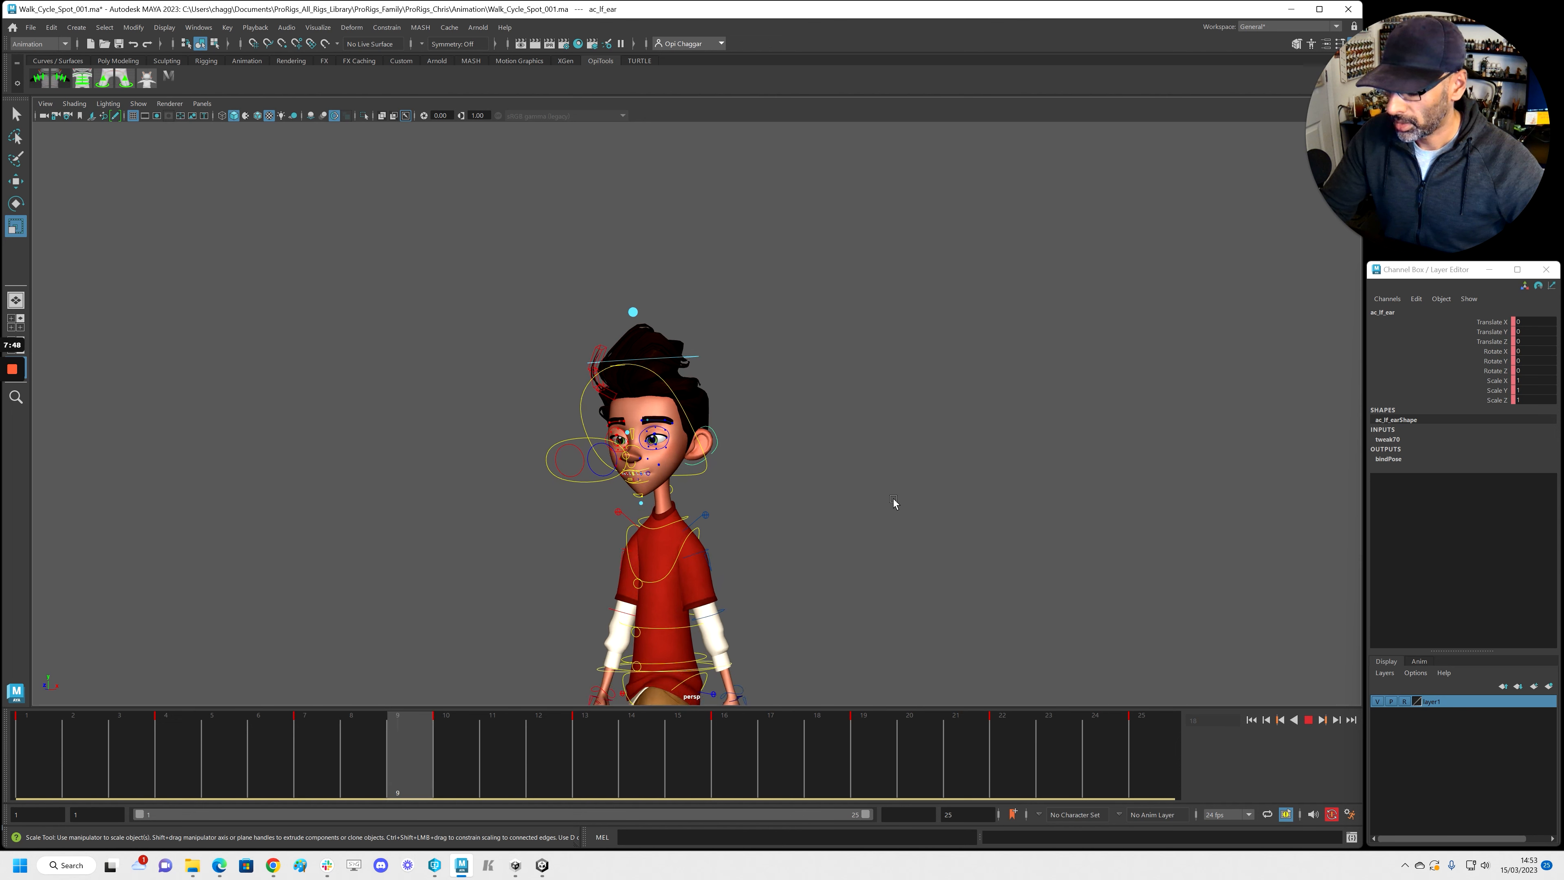
key(alt+2)
key(alt+2)
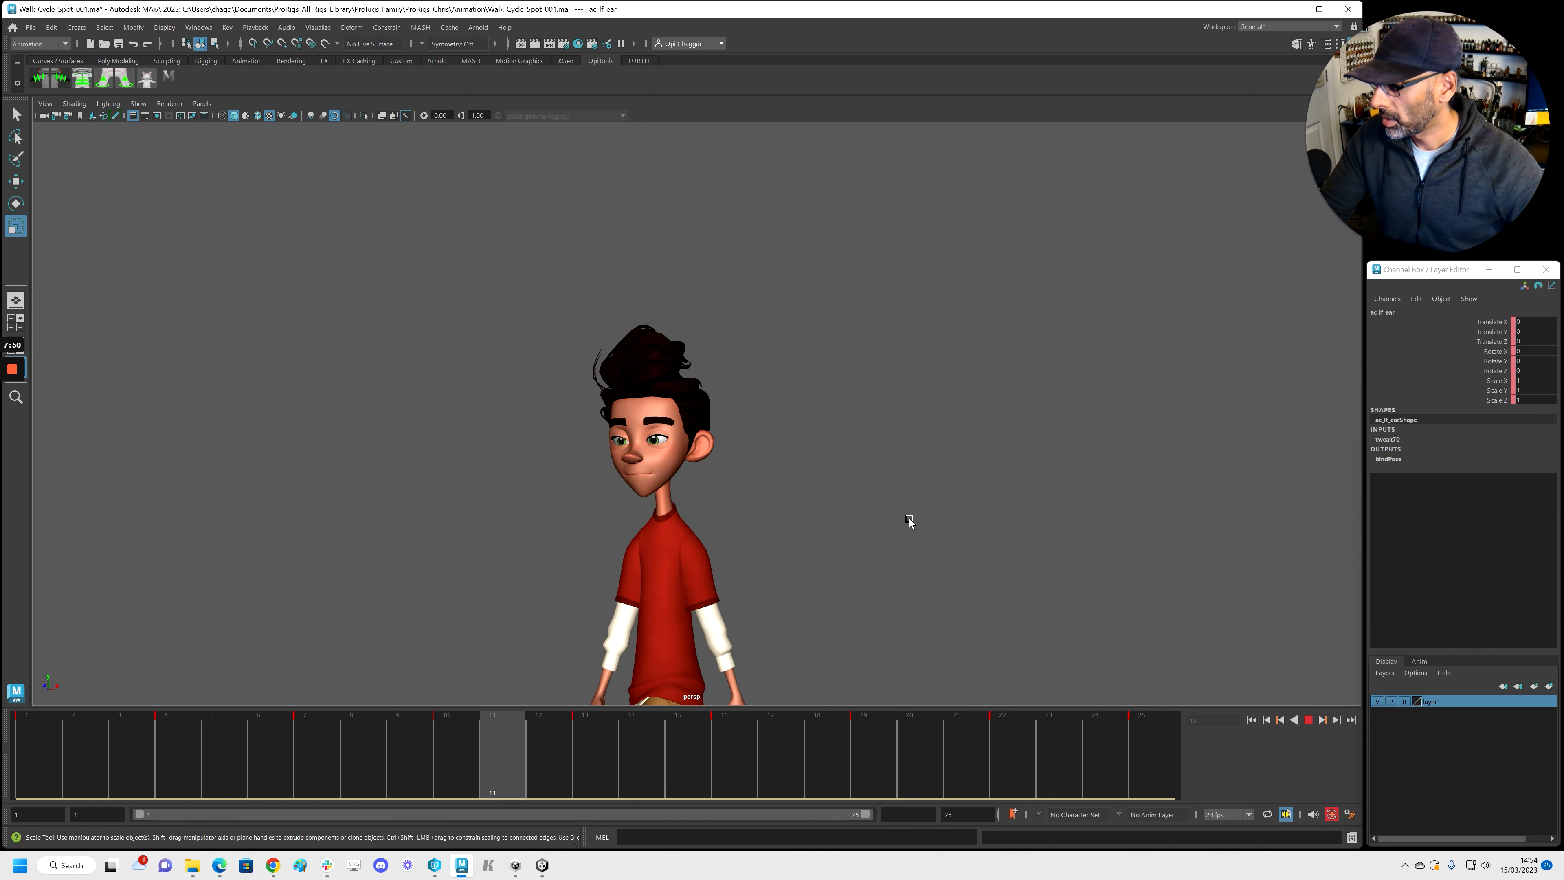
alt+middle_drag(643, 570, 617, 523)
alt+right_drag(617, 524, 848, 554)
alt+drag(848, 554, 852, 547)
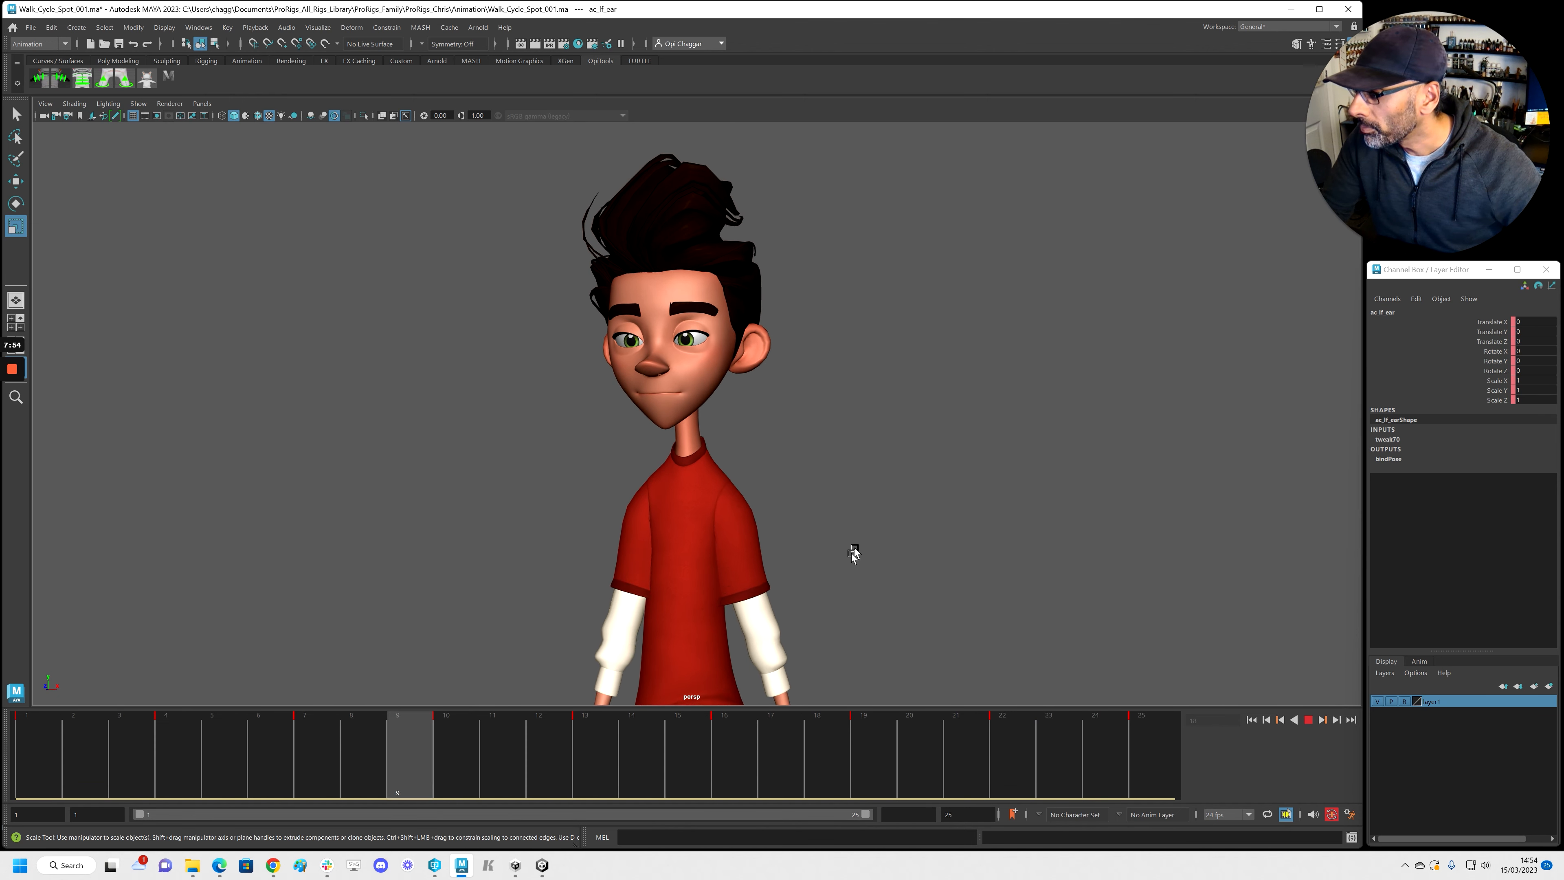
key(Escape)
Step: Scale the upper head control's keys up in value by about 1.26 and the middle head control's by about 1.36
key(alt+2)
click(662, 153)
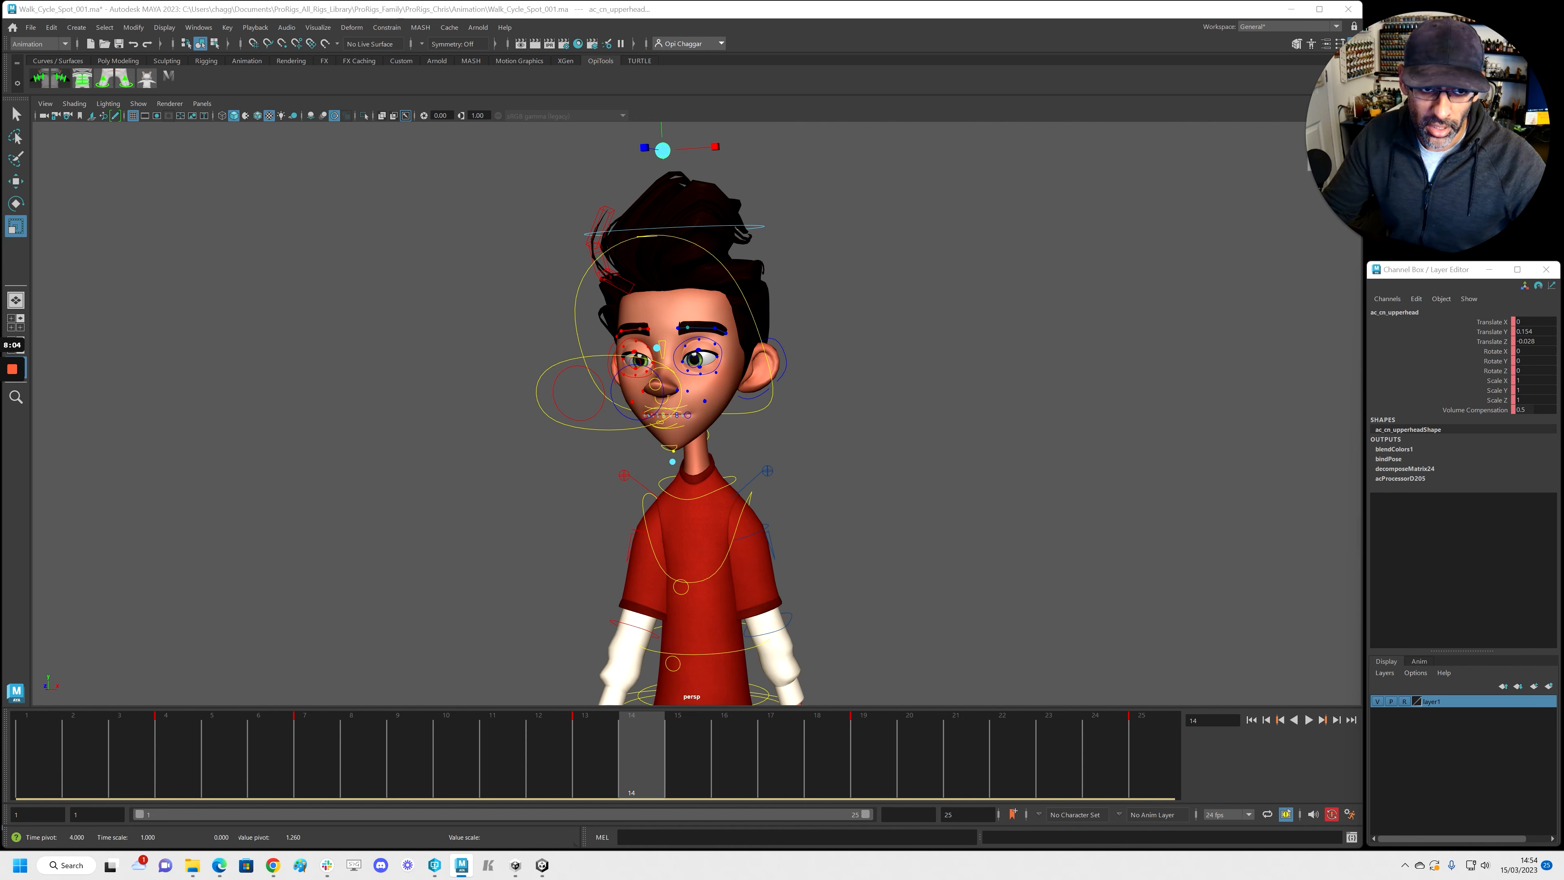
key(alt+v)
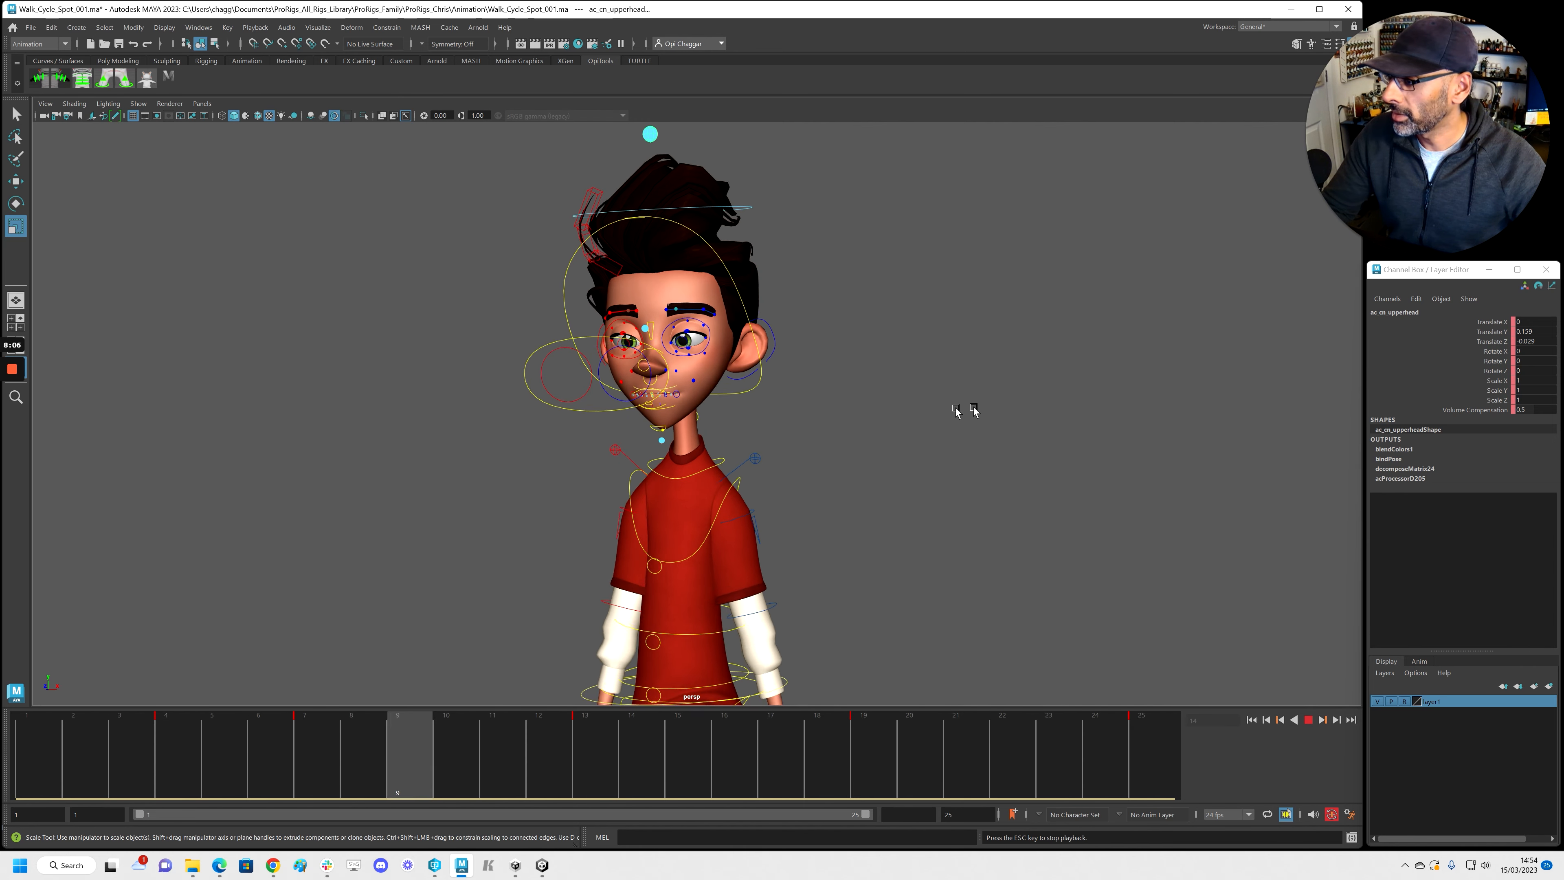
click(797, 454)
click(644, 357)
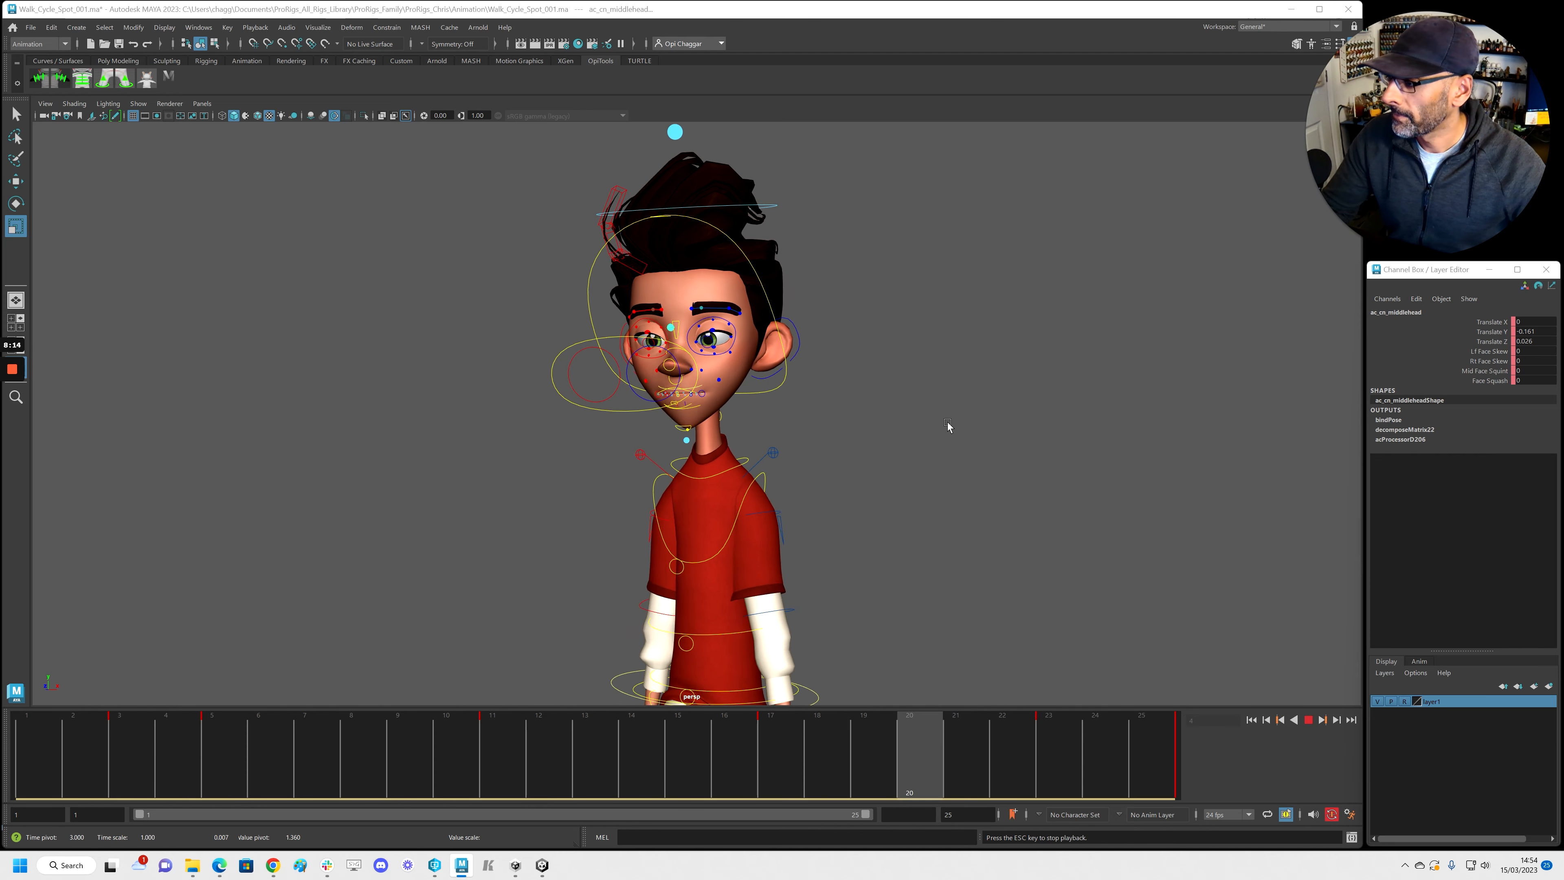
Step: Scale the lower head control's keys up in value by about 1.66 and play back the cycle
click(672, 470)
click(667, 442)
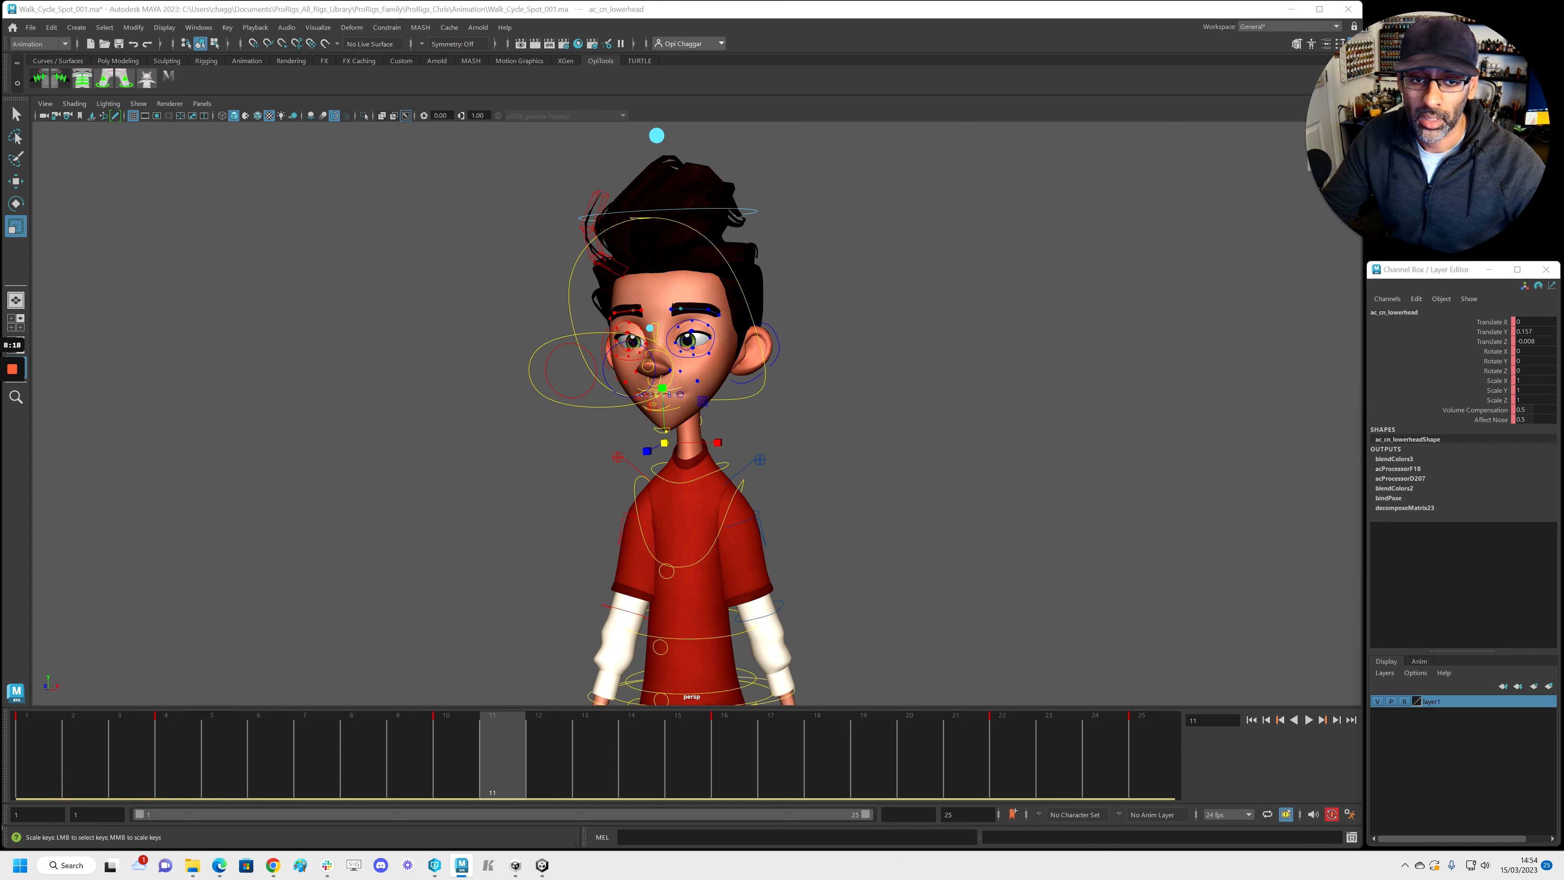
middle_drag(664, 443, 664, 440)
key(alt+v)
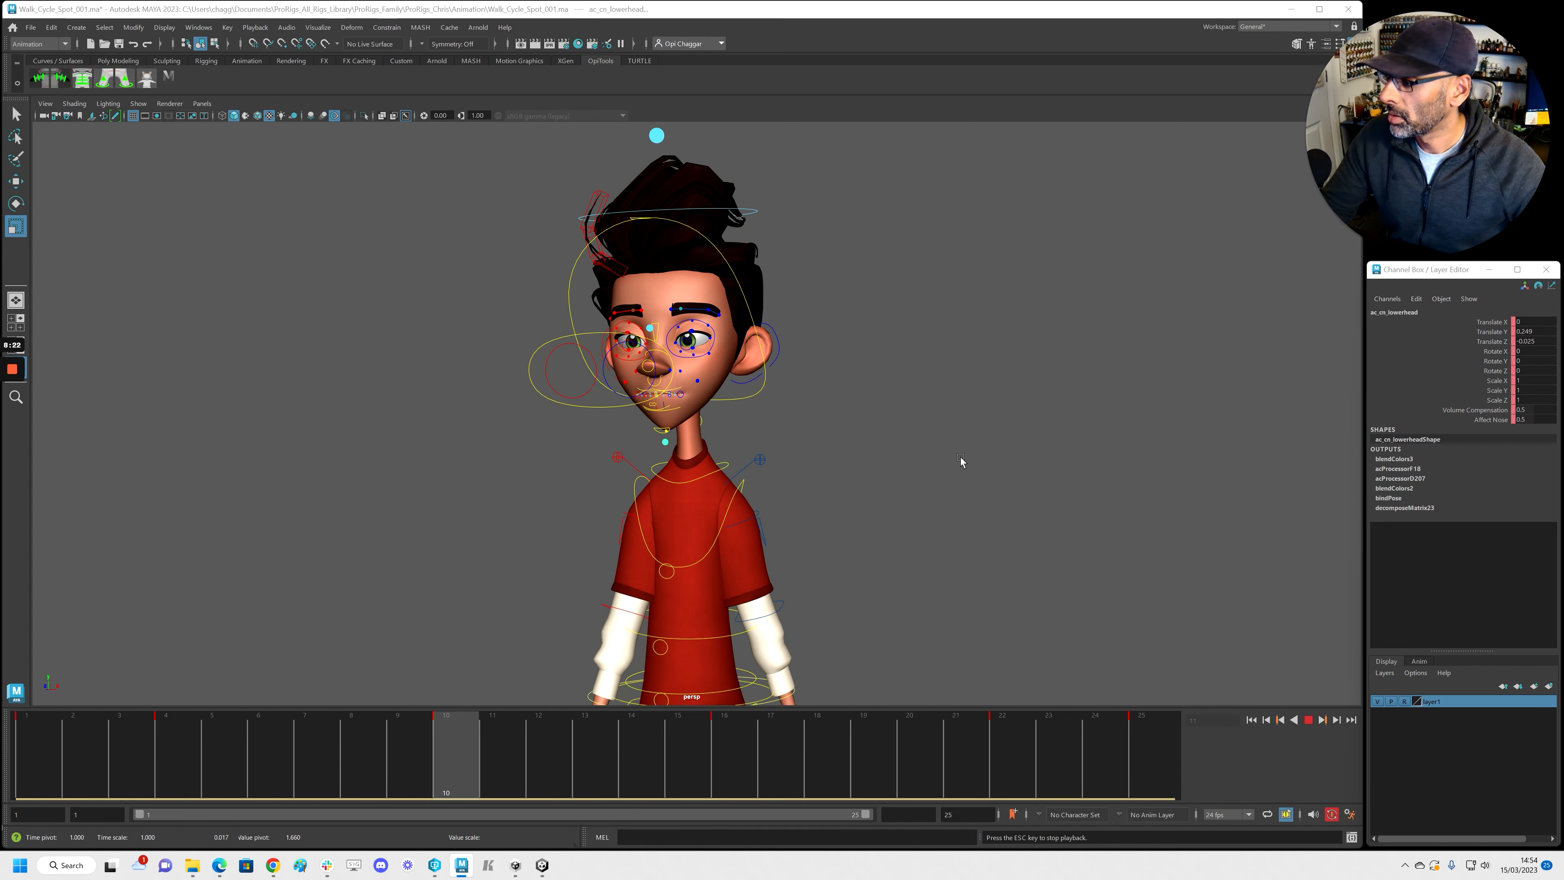
Step: Review the playing cycle from another angle and stop the playback
key(ctrl+shift+c)
alt+drag(995, 453, 853, 495)
key(Escape)
key(ctrl+shift+c)
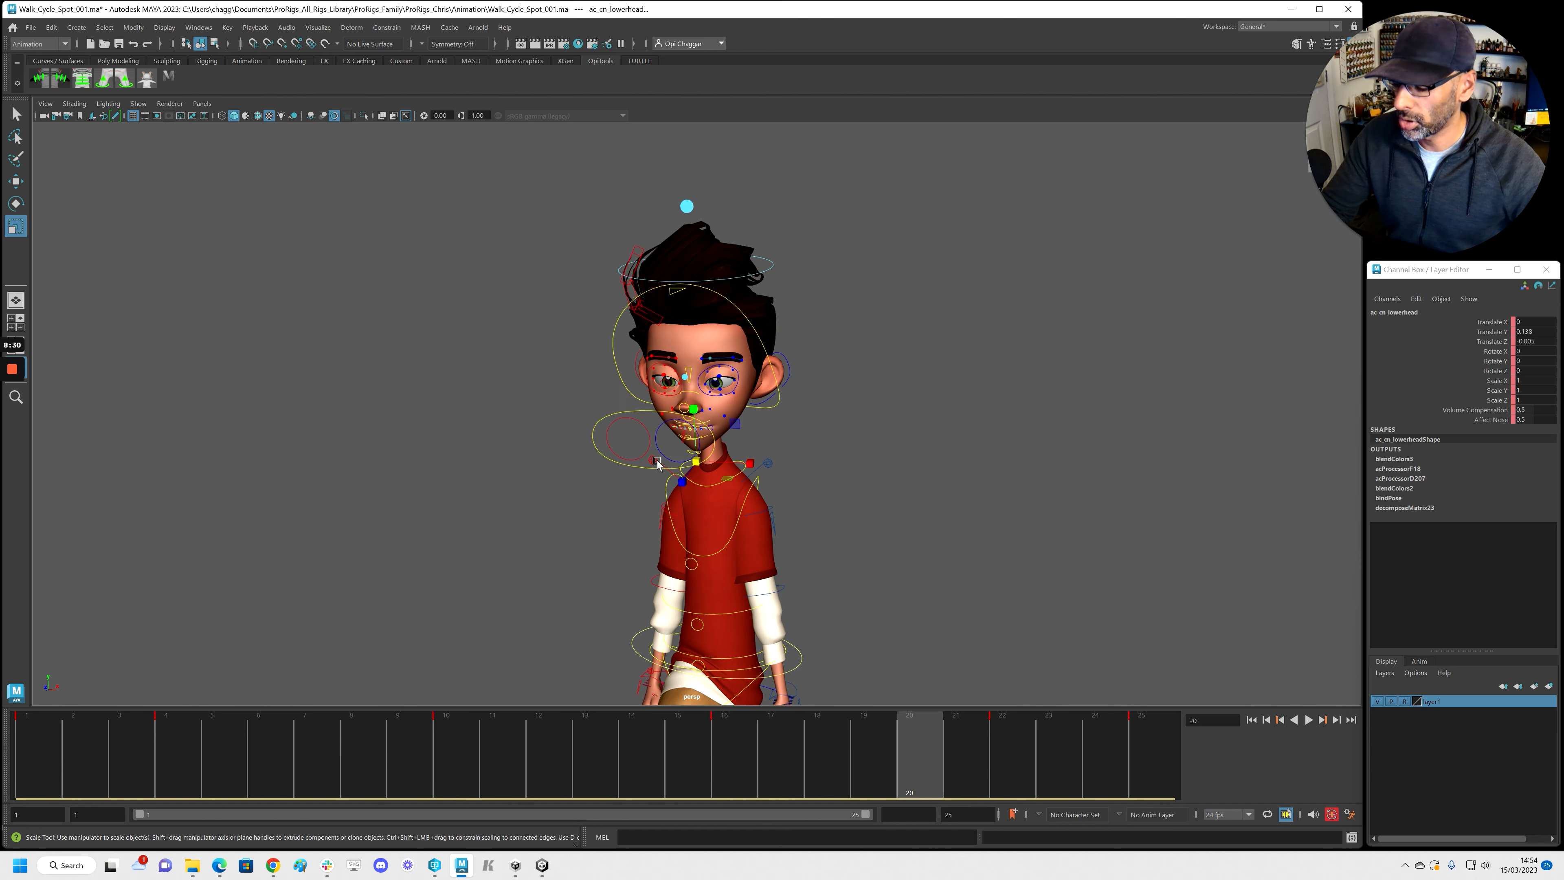
Step: Scale the upper head control's keys up in value by about 1.46, then down by about 0.64 while checking the cycle in playback
click(686, 206)
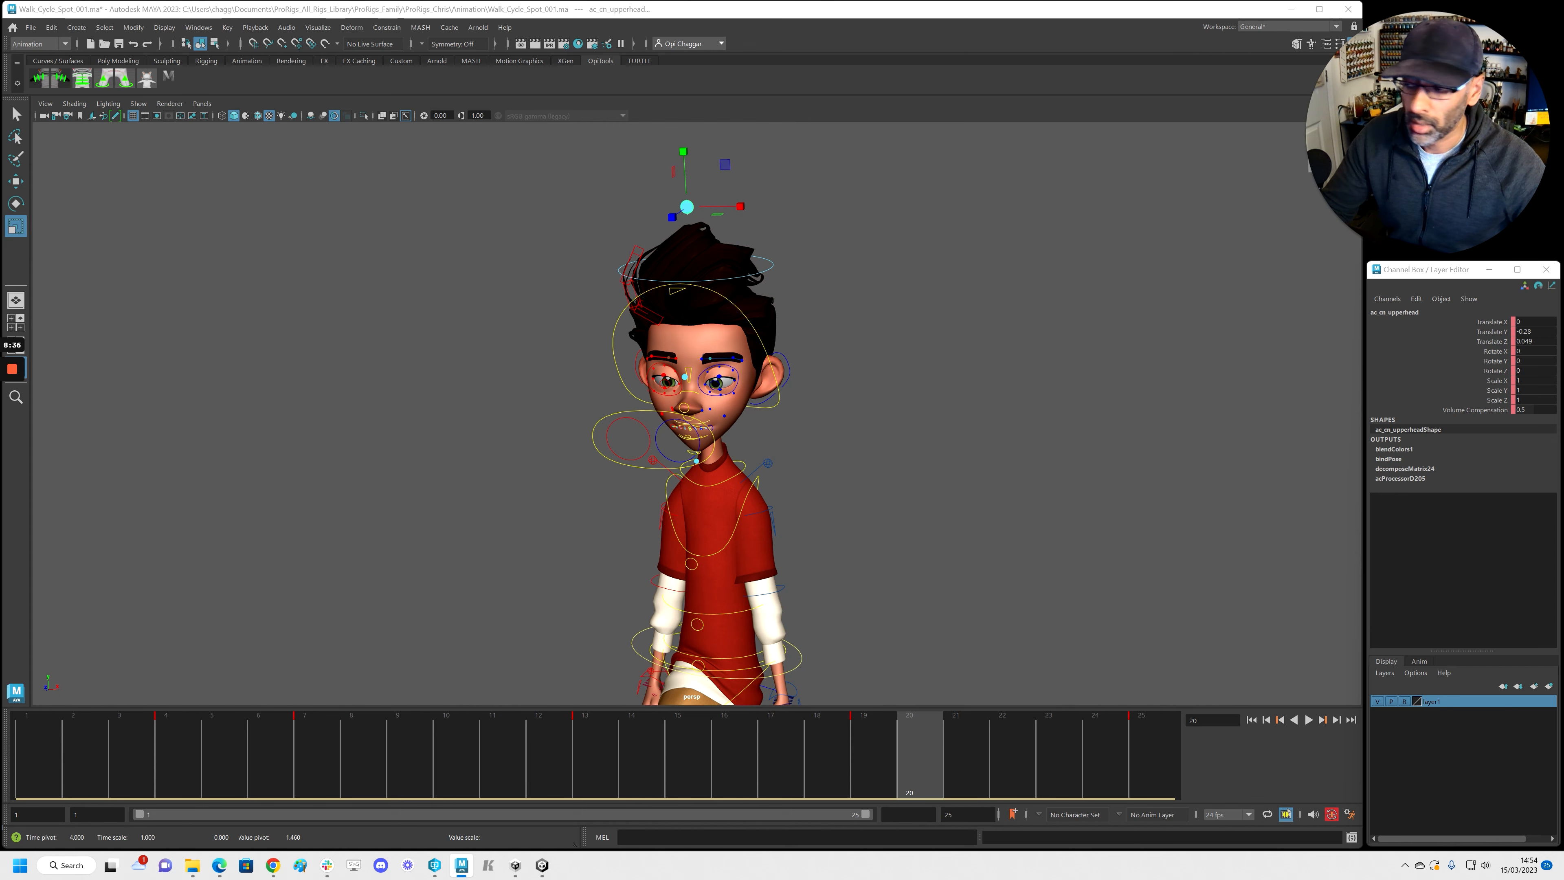
key(alt+v)
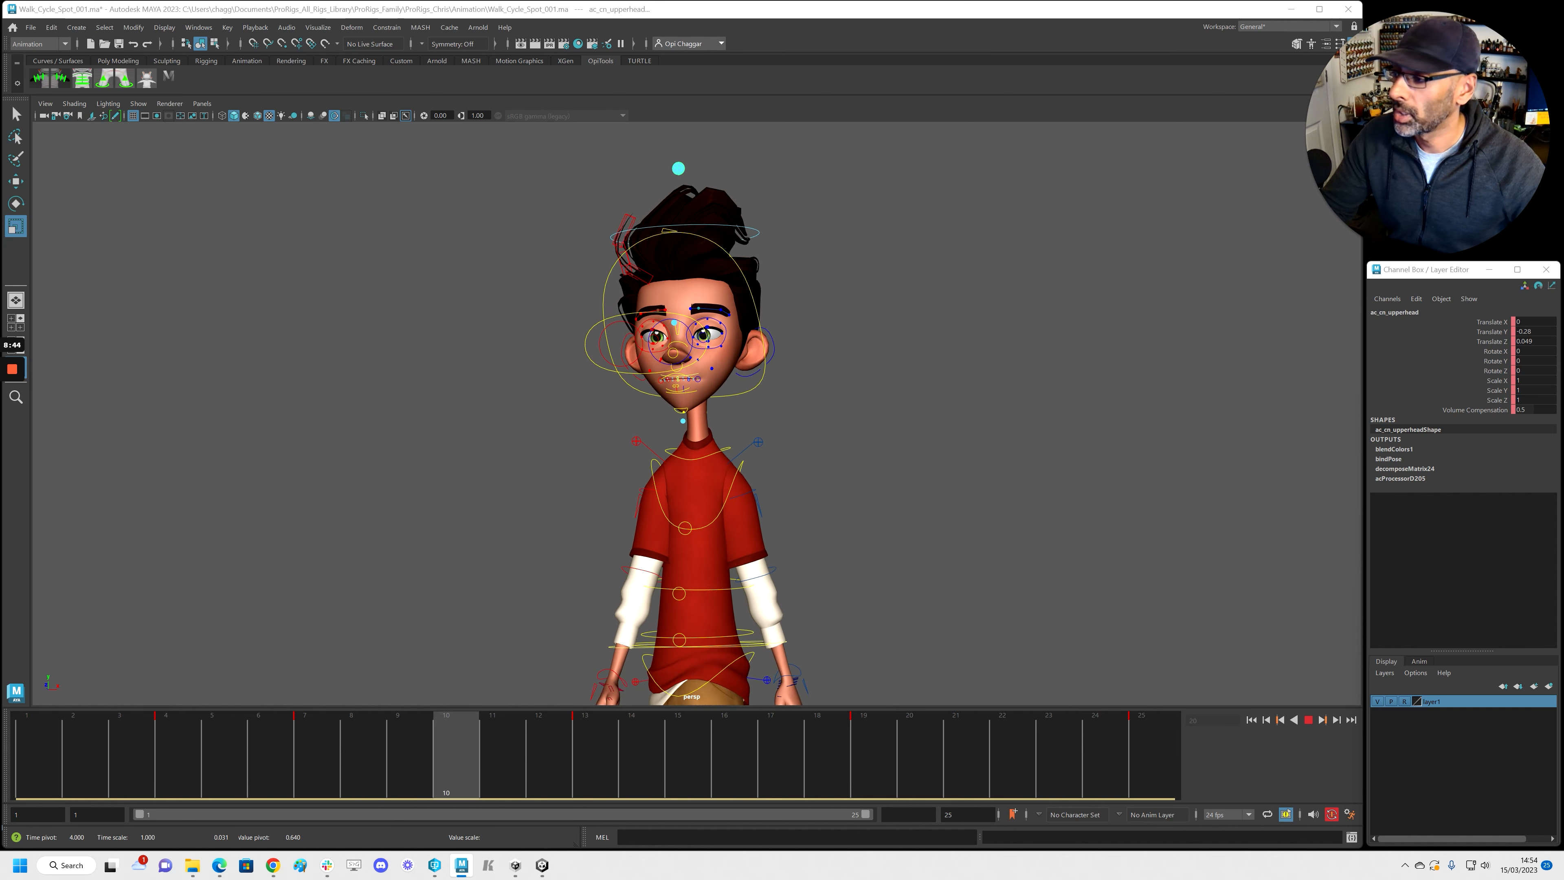
key(Escape)
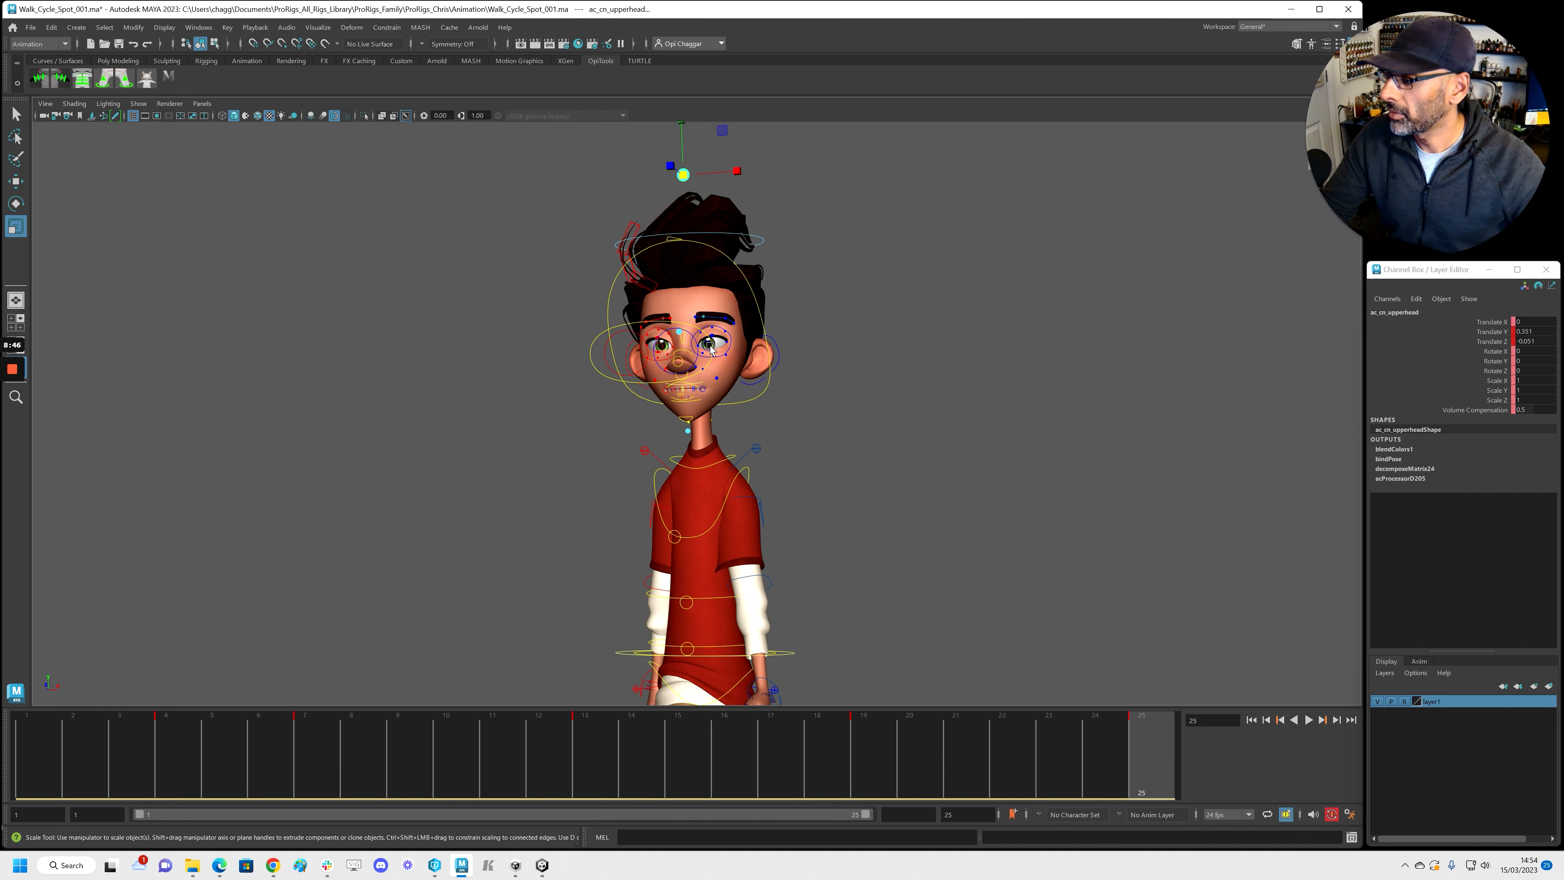
Step: Scale the middle head control's keys in value by about 1.18, then by about 0.54 while playing back the cycle
click(1026, 350)
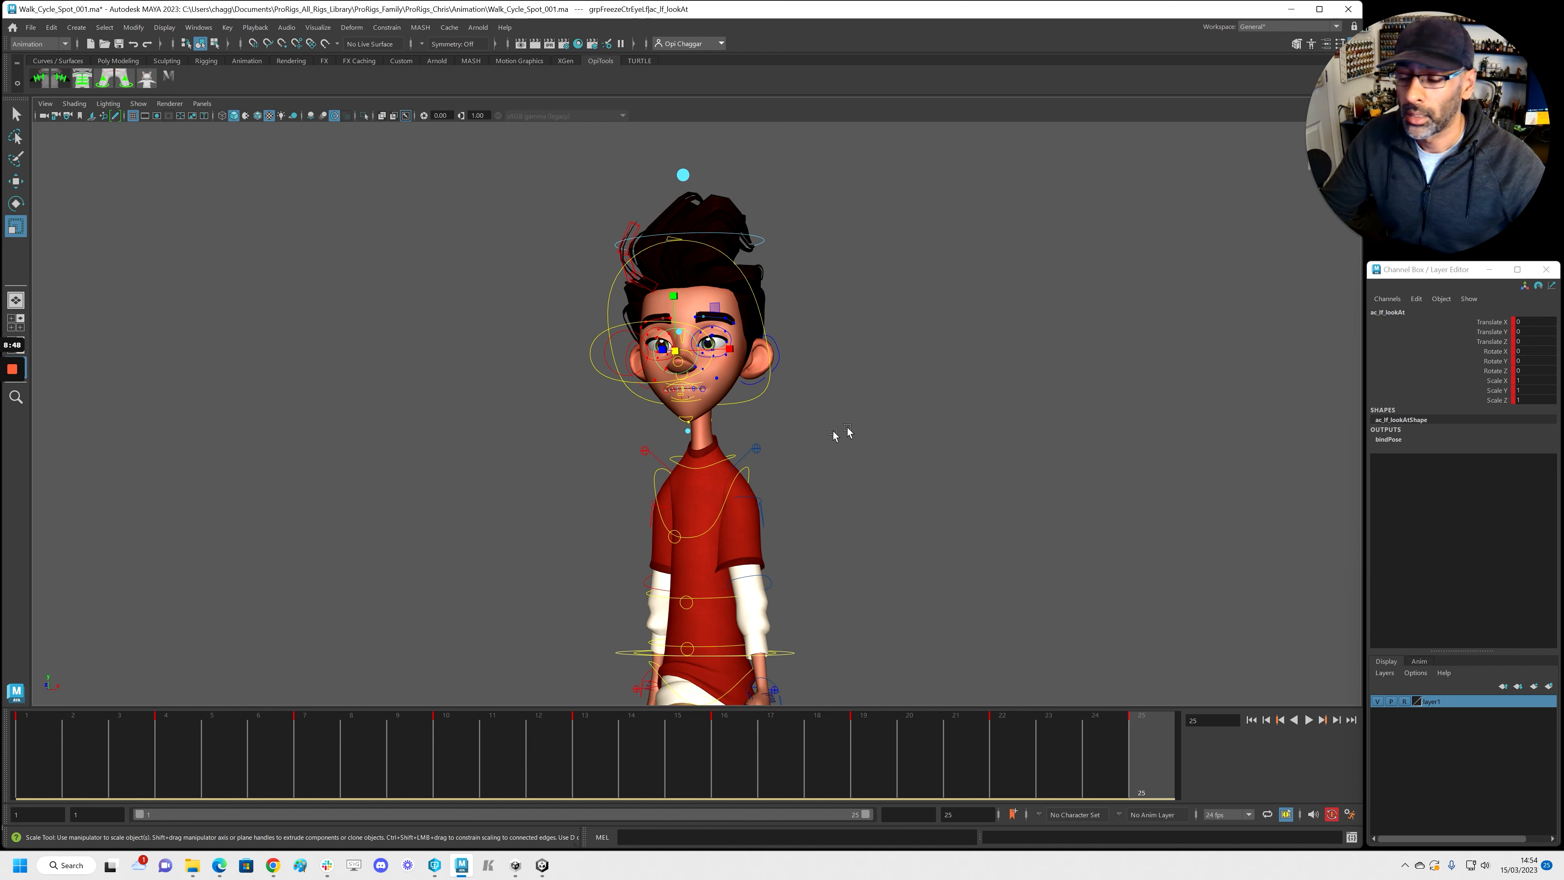
click(678, 333)
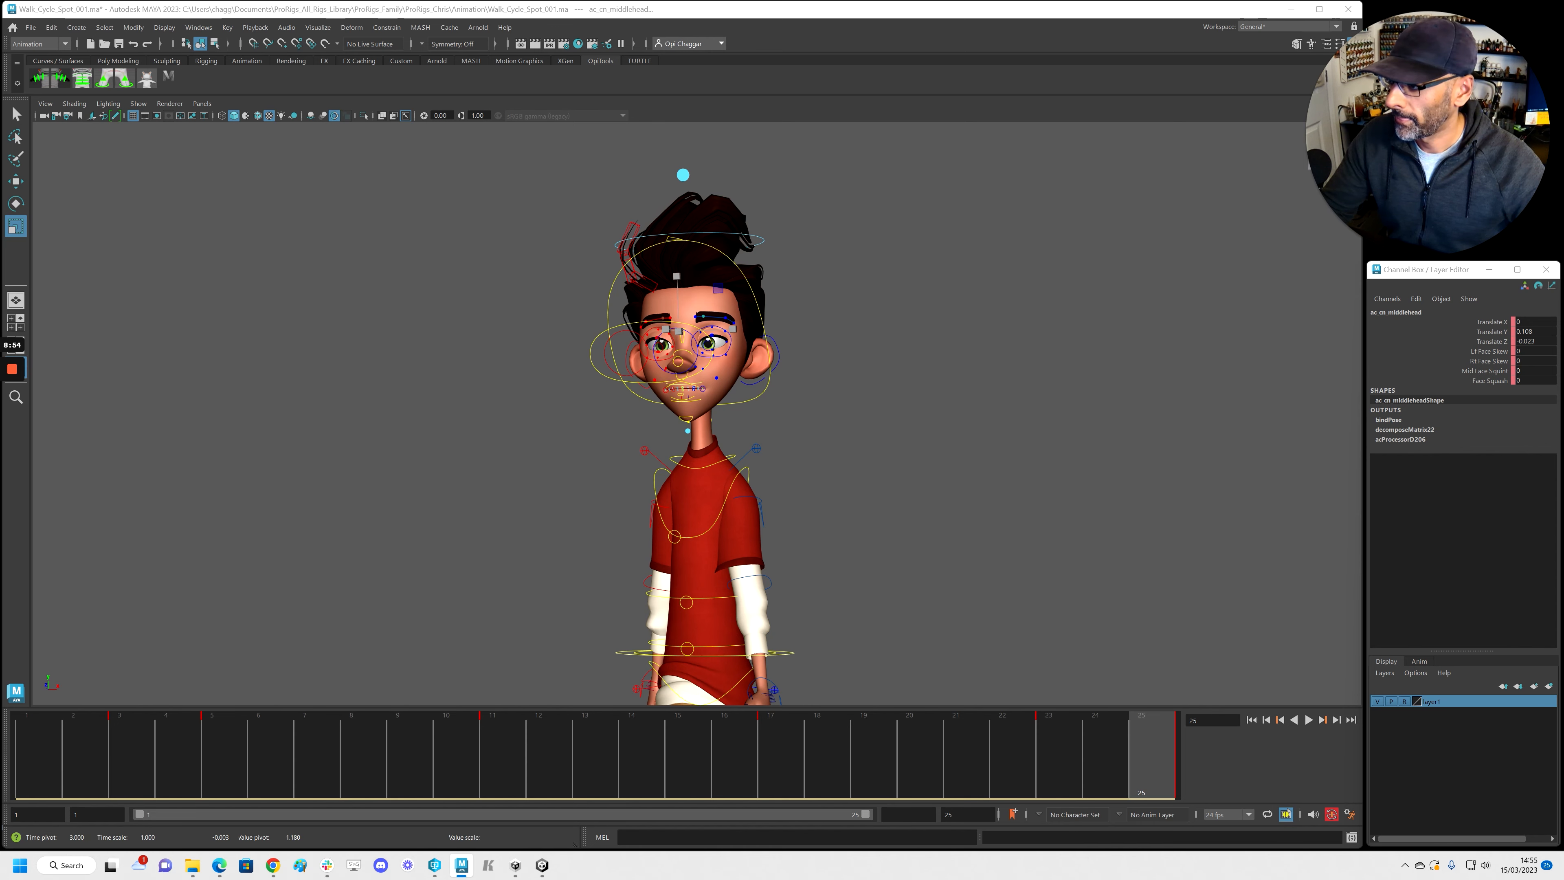
key(alt+v)
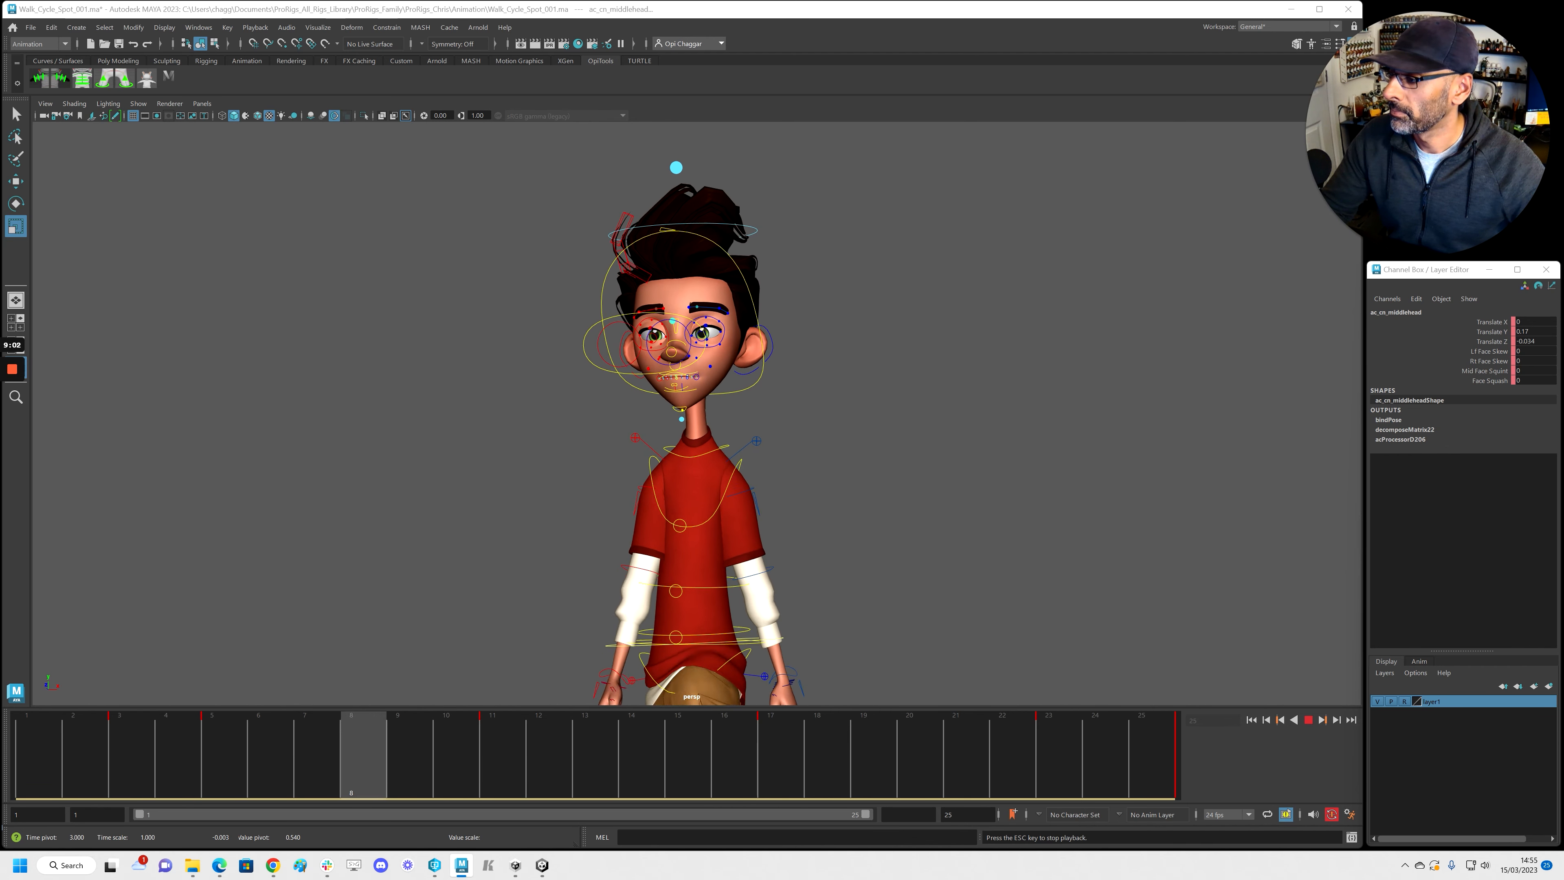
Step: Hide the rig controls, review the playing cycle with more of the body in view, and stop the playback
key(alt+1)
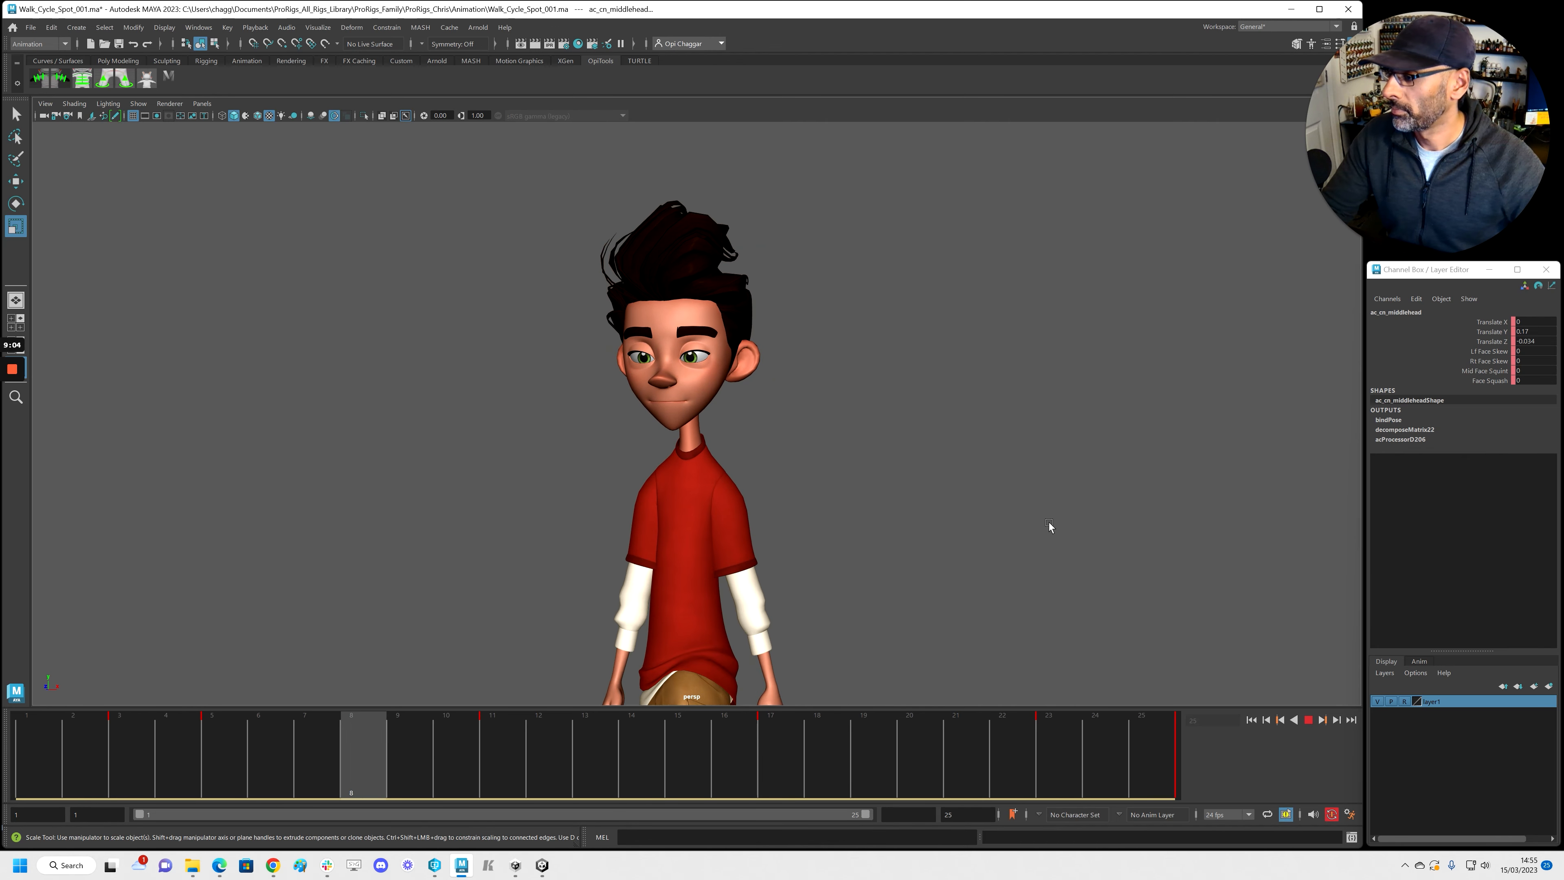
alt+right_drag(1063, 531, 838, 525)
alt+drag(837, 525, 857, 532)
alt+middle_drag(858, 532, 864, 478)
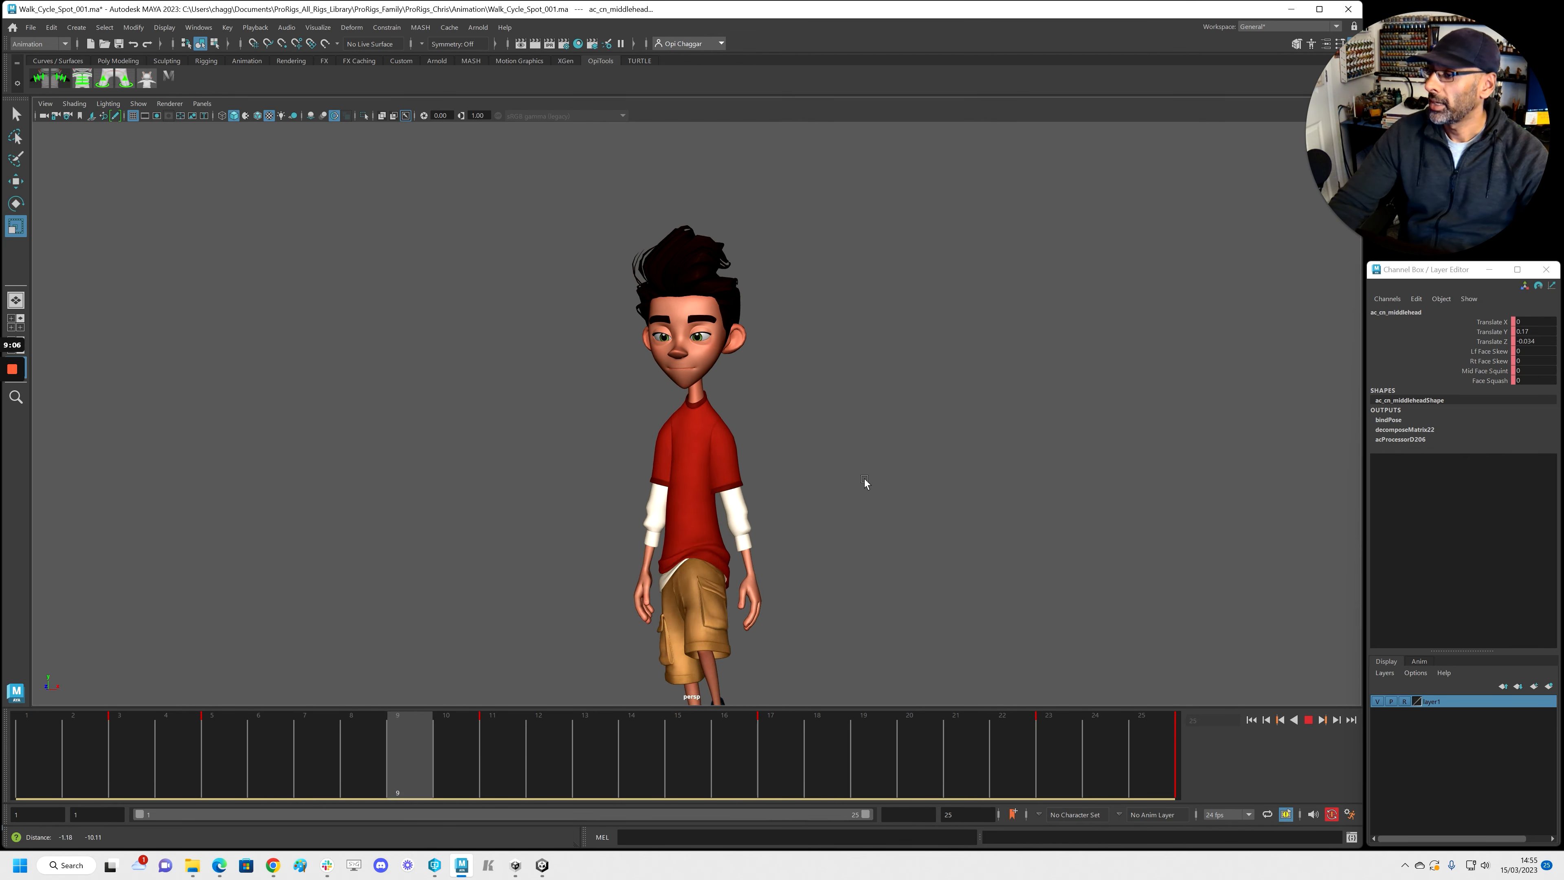
key(alt+v)
Step: Go to frame 1, clear the selection and show the rig controls again around the character
click(40, 770)
alt+right_drag(733, 459, 907, 454)
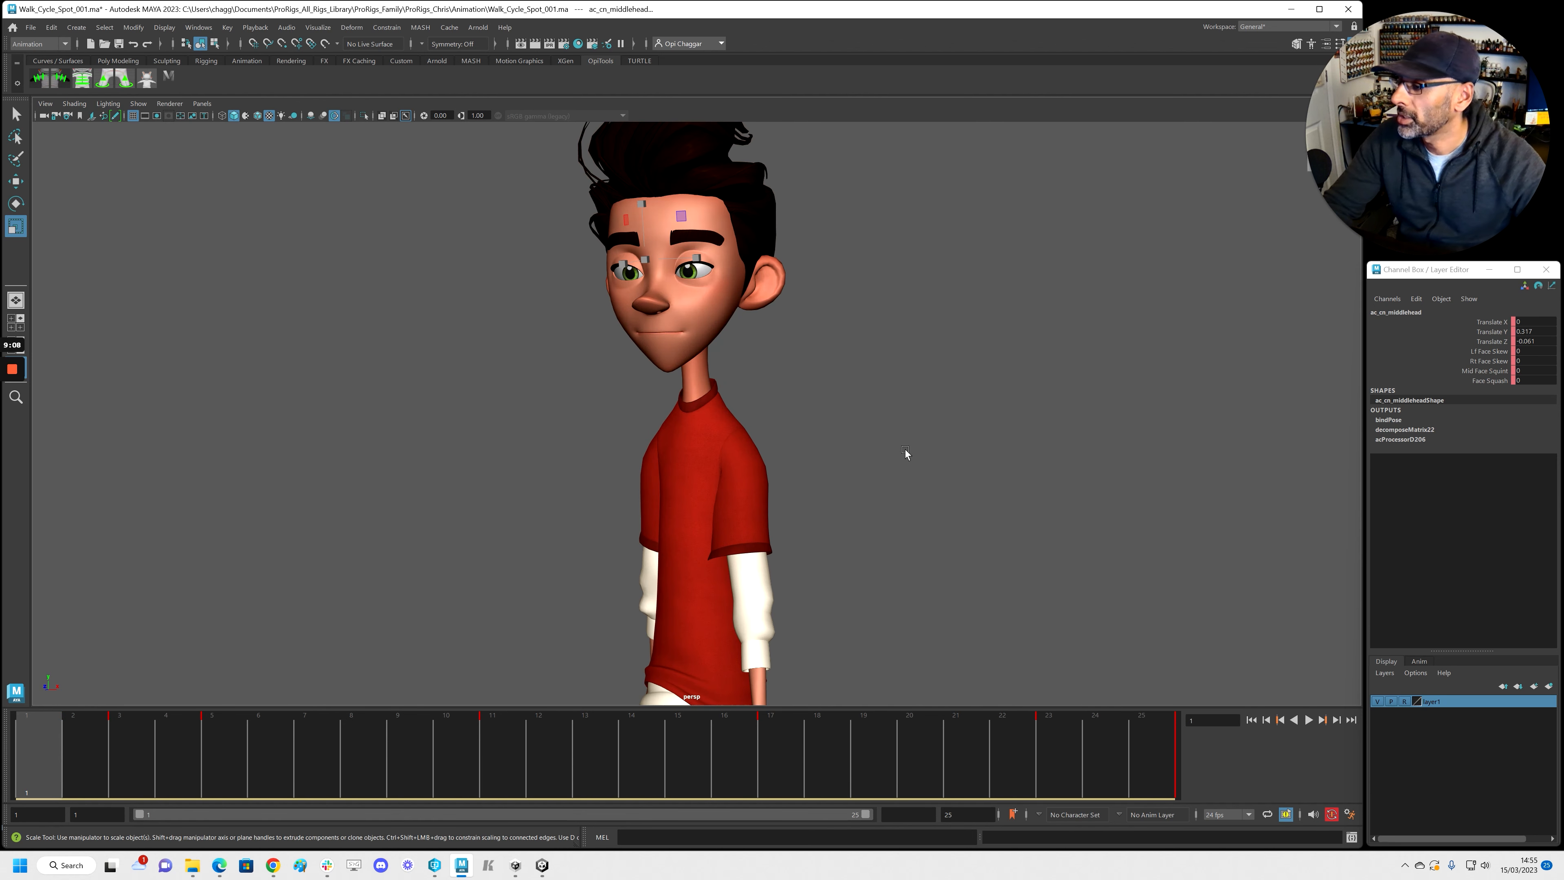
alt+middle_drag(732, 376, 783, 422)
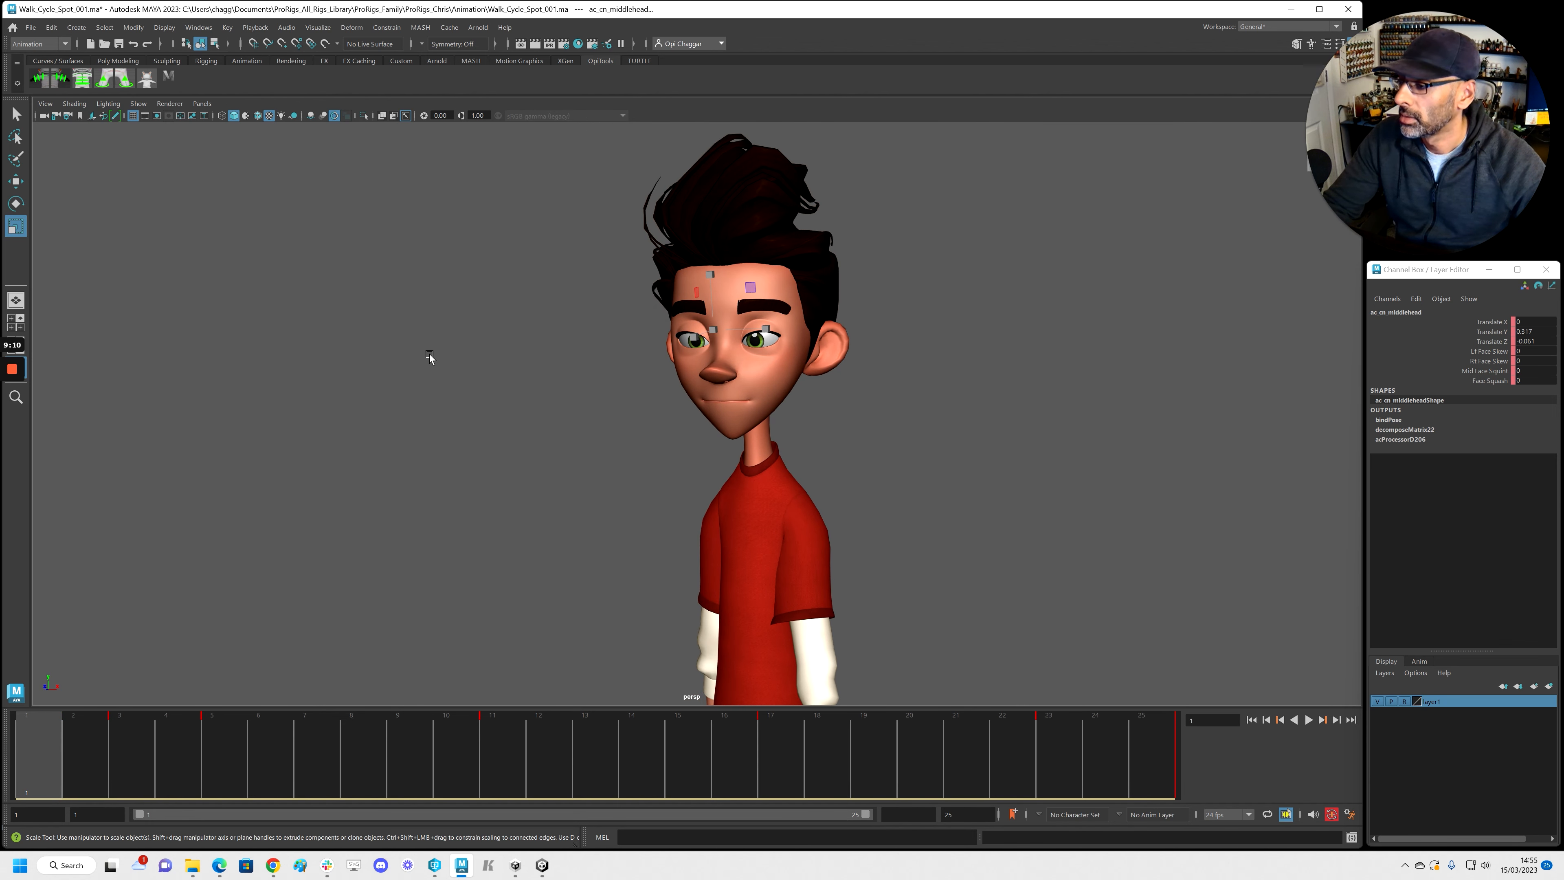
click(430, 308)
key(alt+1)
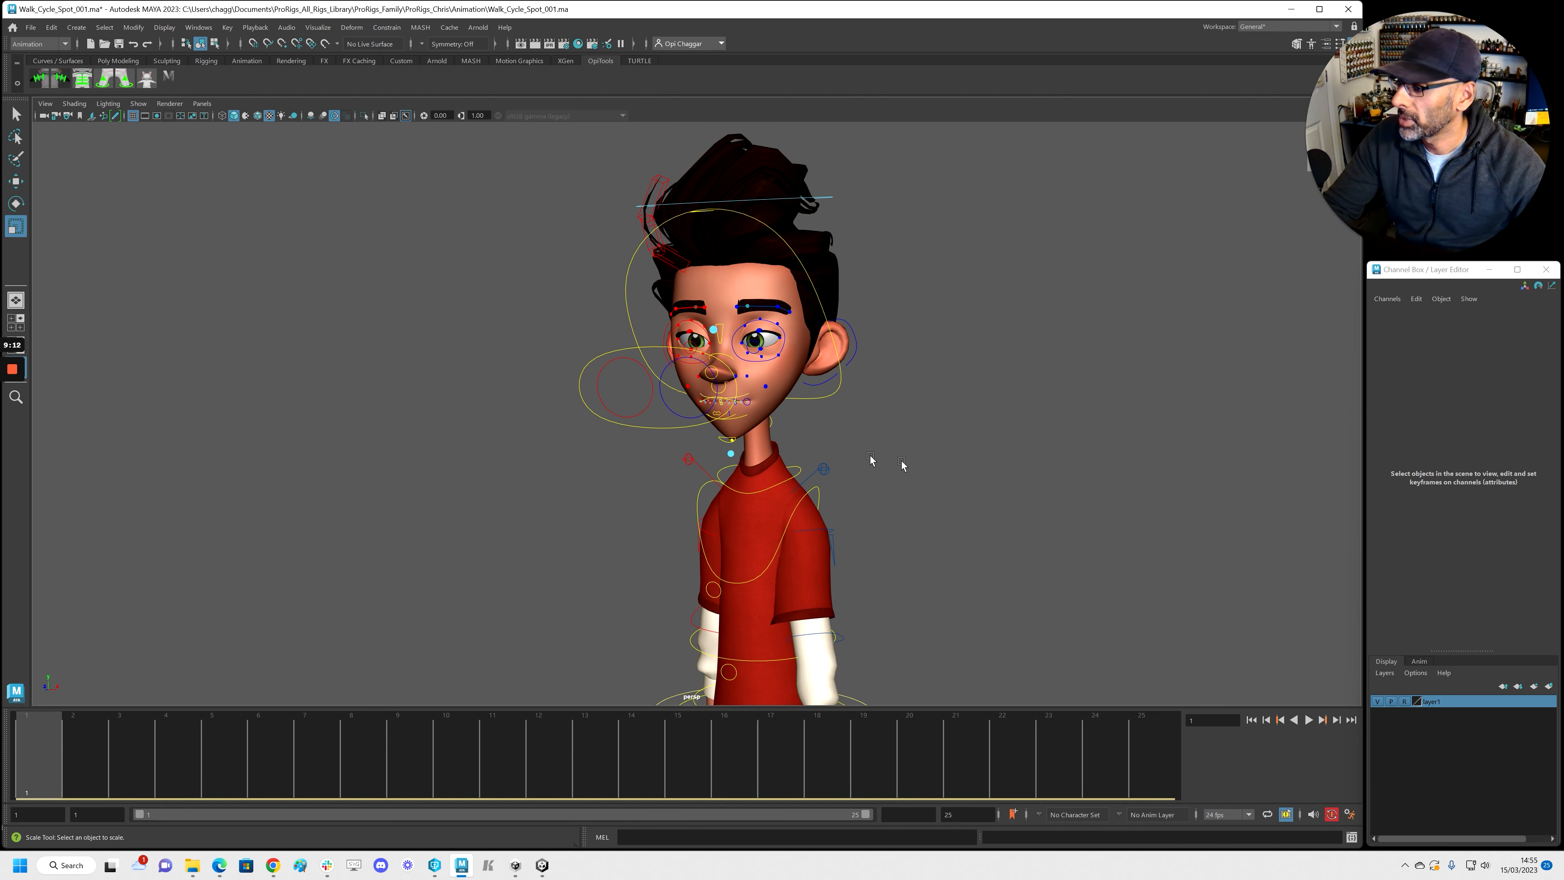
alt+drag(783, 457, 632, 434)
click(610, 442)
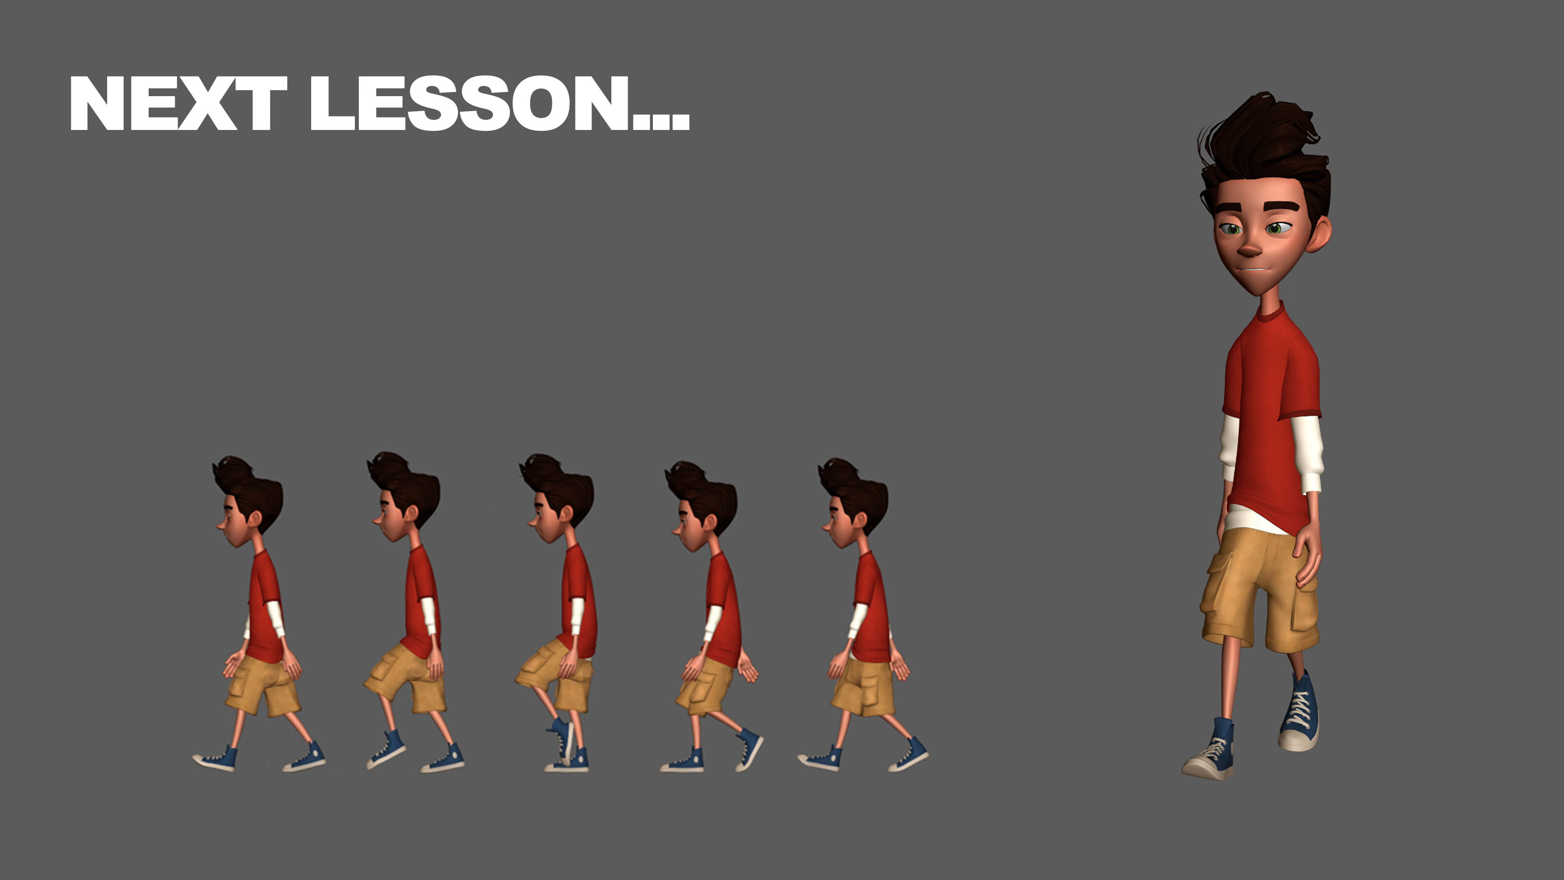